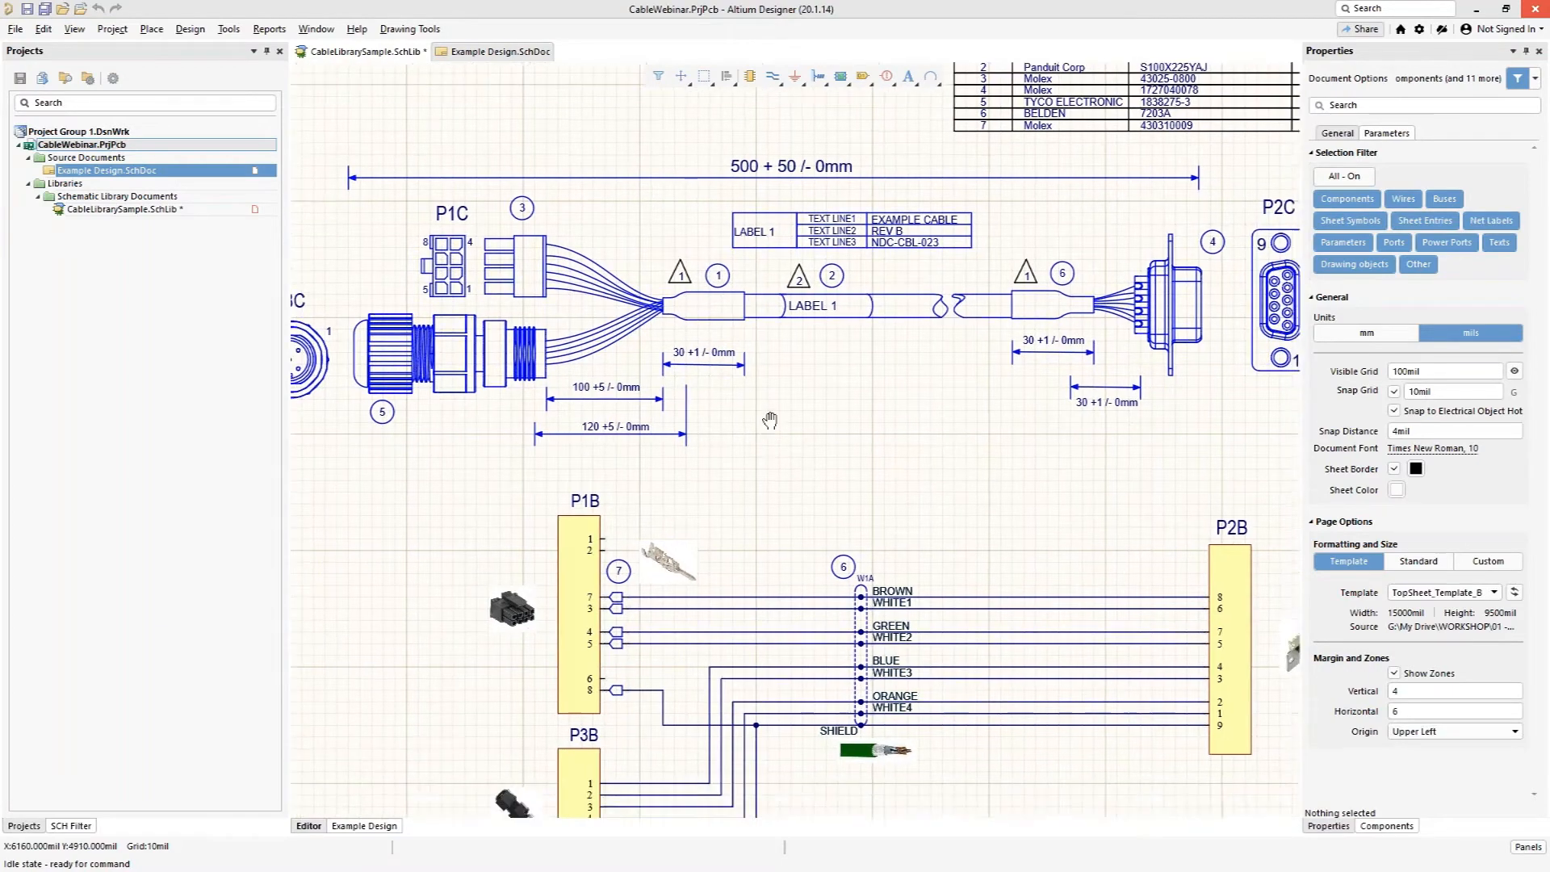
Step: Inspect the component properties of item 3 and item 5 in the drawing's parts table
scroll(767, 533, down, 5)
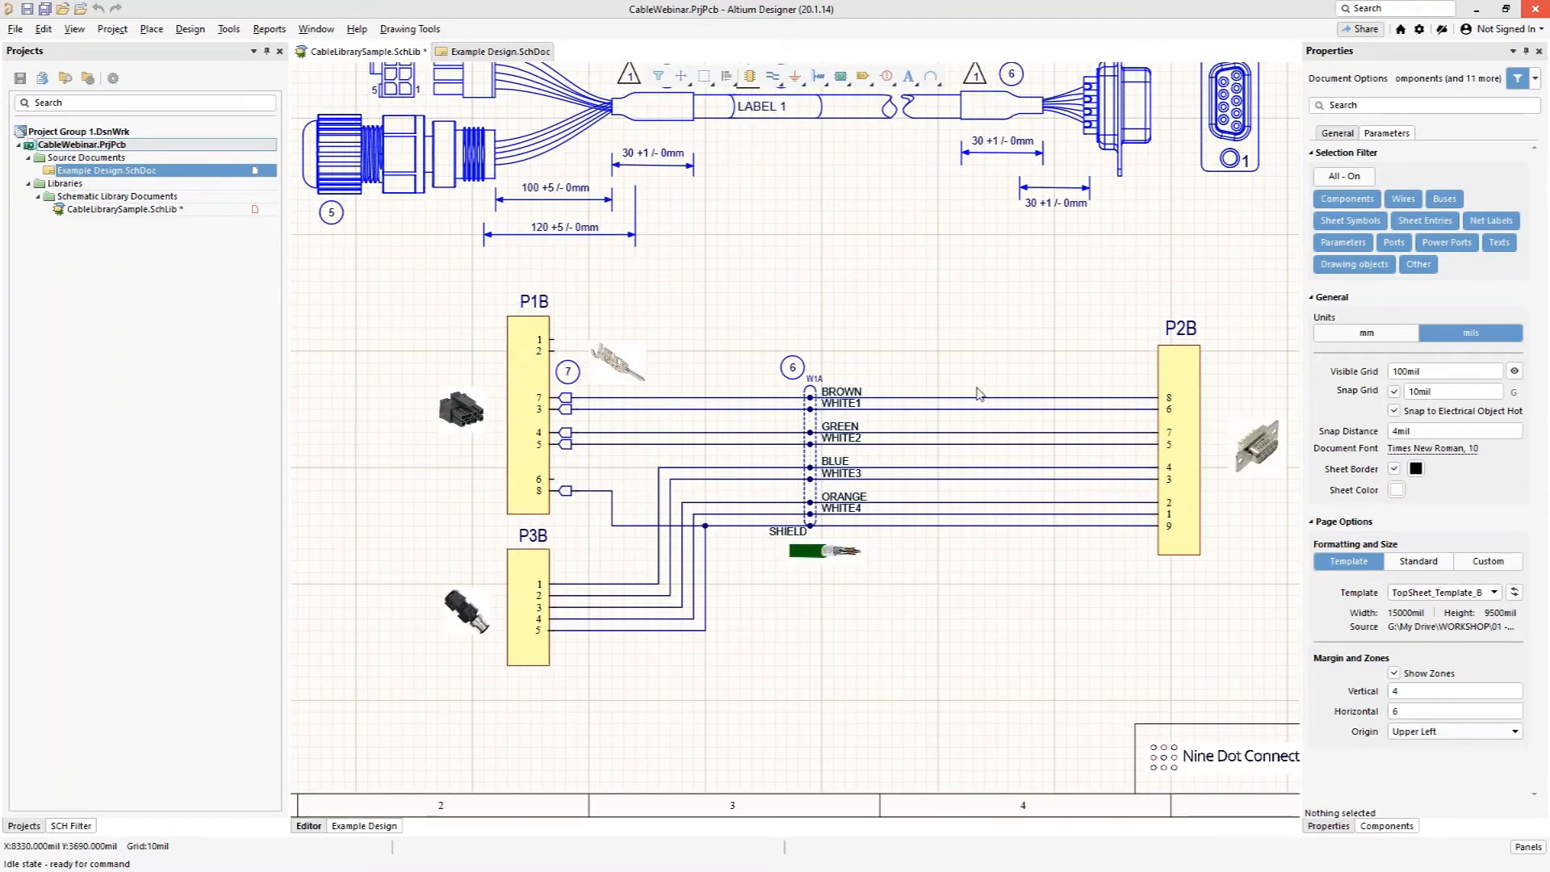
right_drag(689, 303, 776, 524)
right_drag(1182, 479, 730, 671)
right_drag(1113, 448, 951, 475)
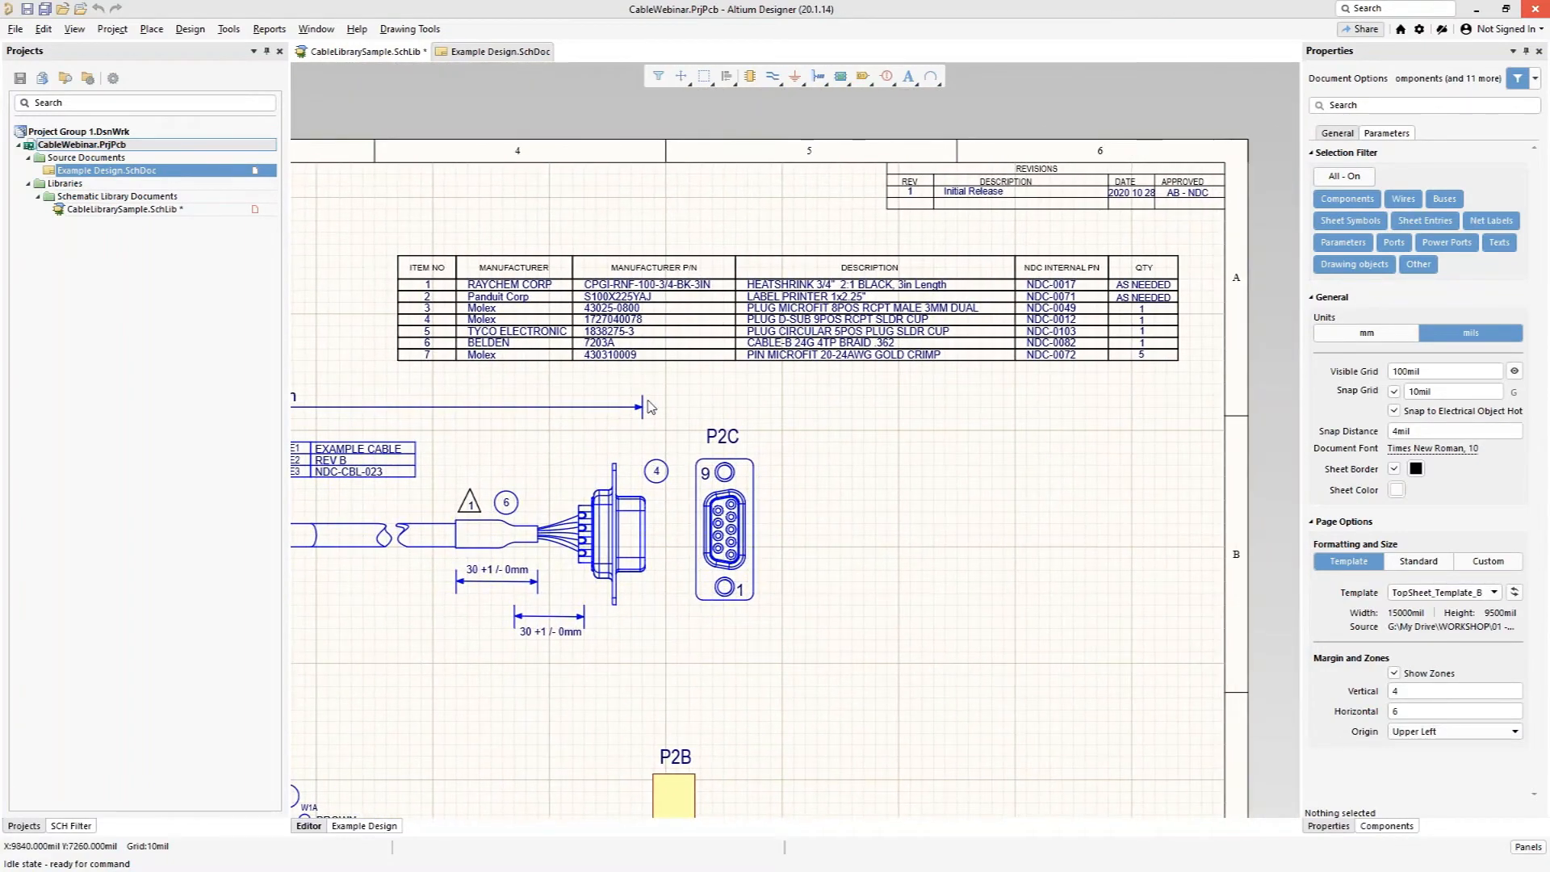
click(436, 314)
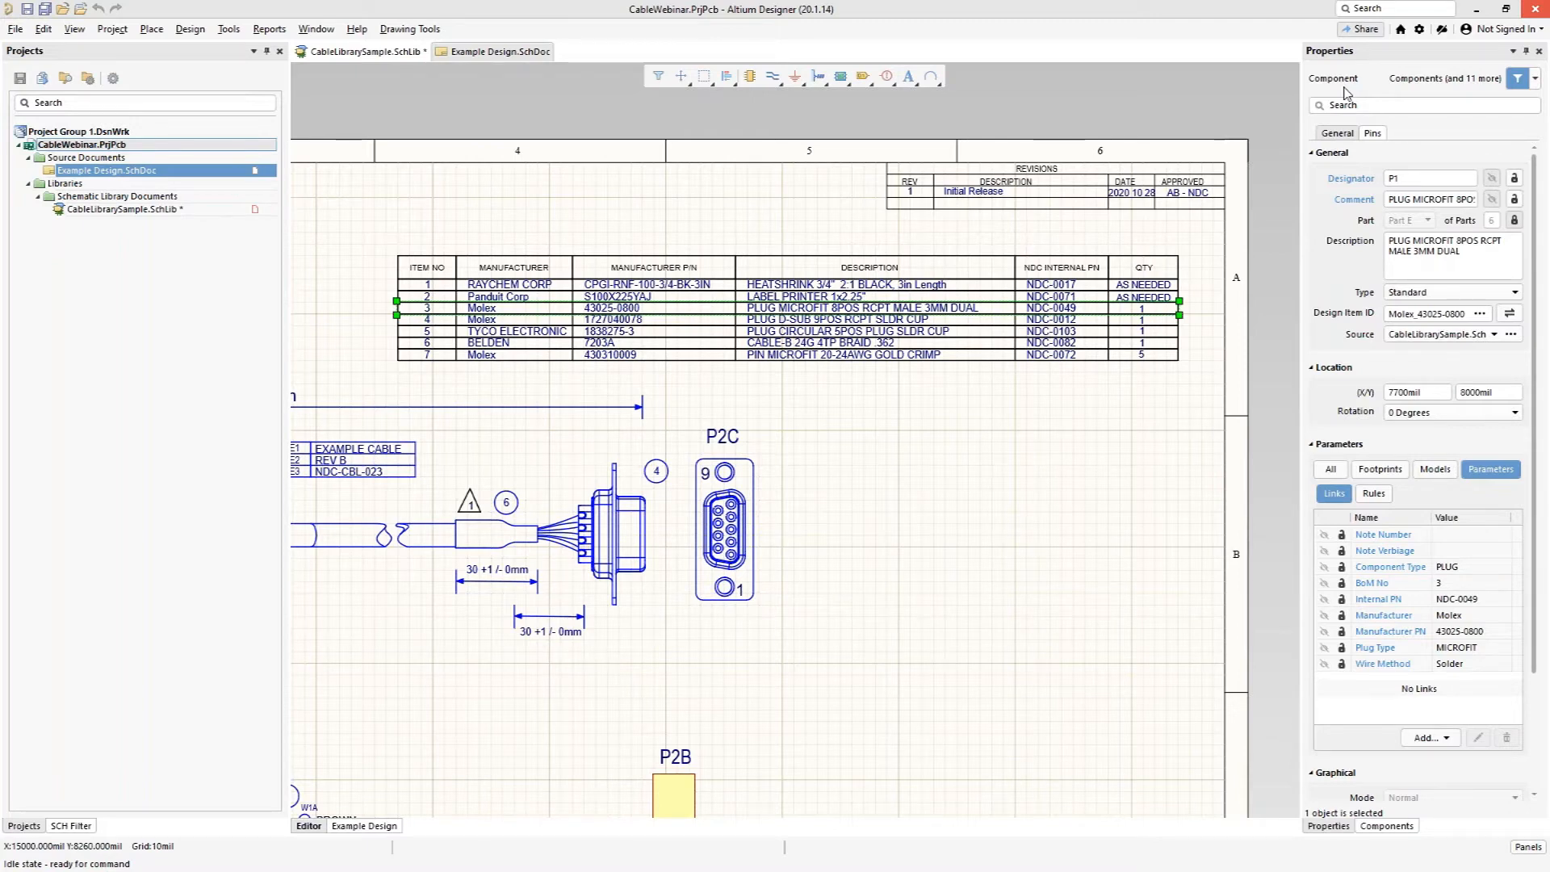
click(517, 331)
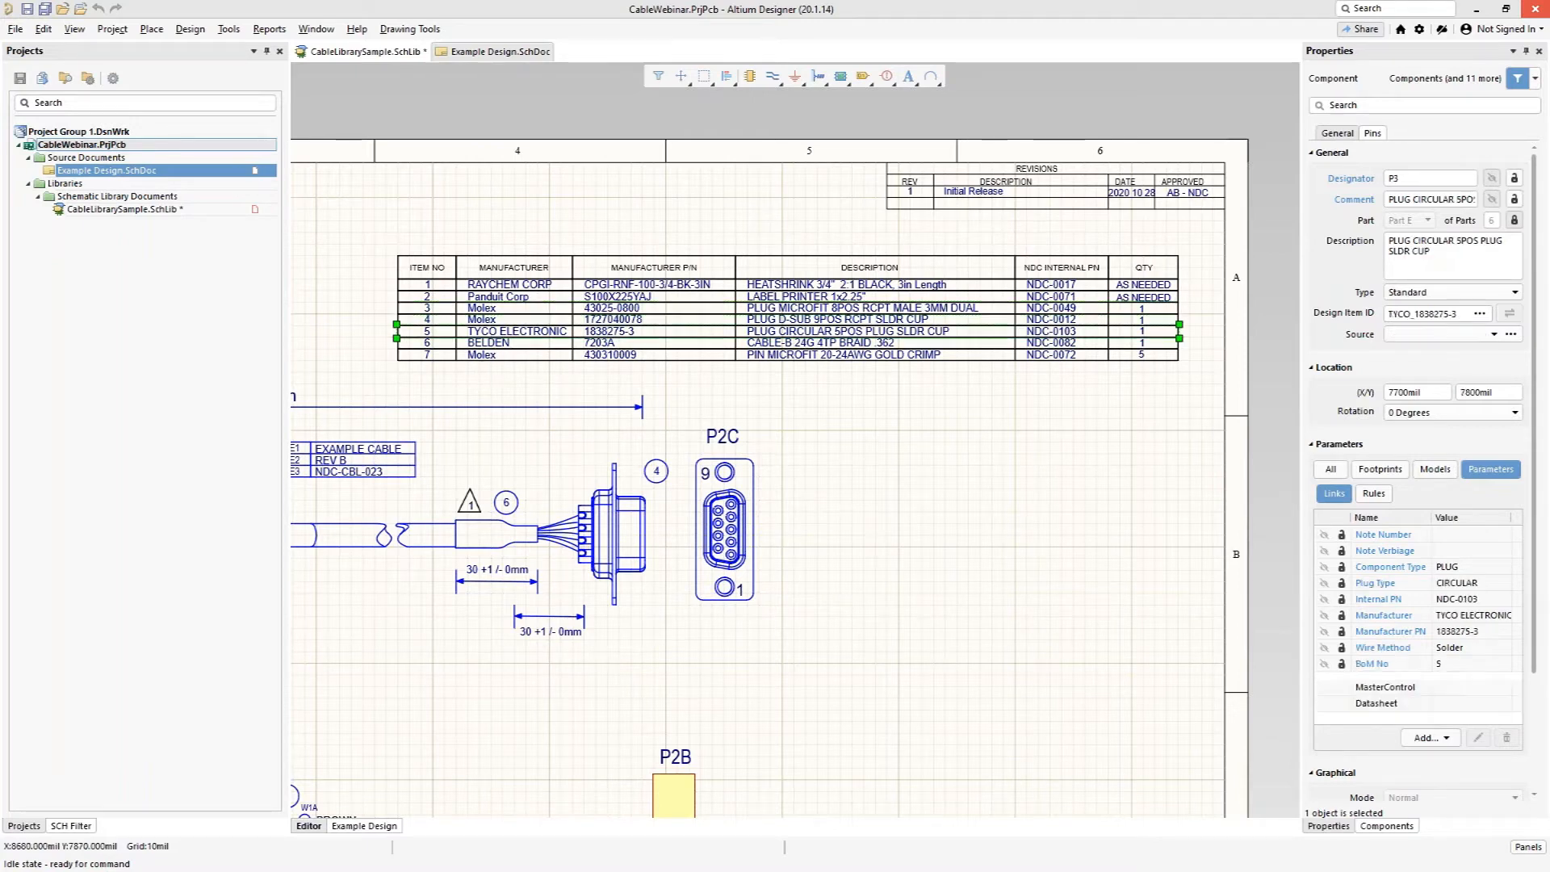
click(361, 336)
Step: Inspect the properties of the triangular note 1 flag at the heatshrink and review the drawing notes
right_drag(329, 649, 780, 557)
click(576, 414)
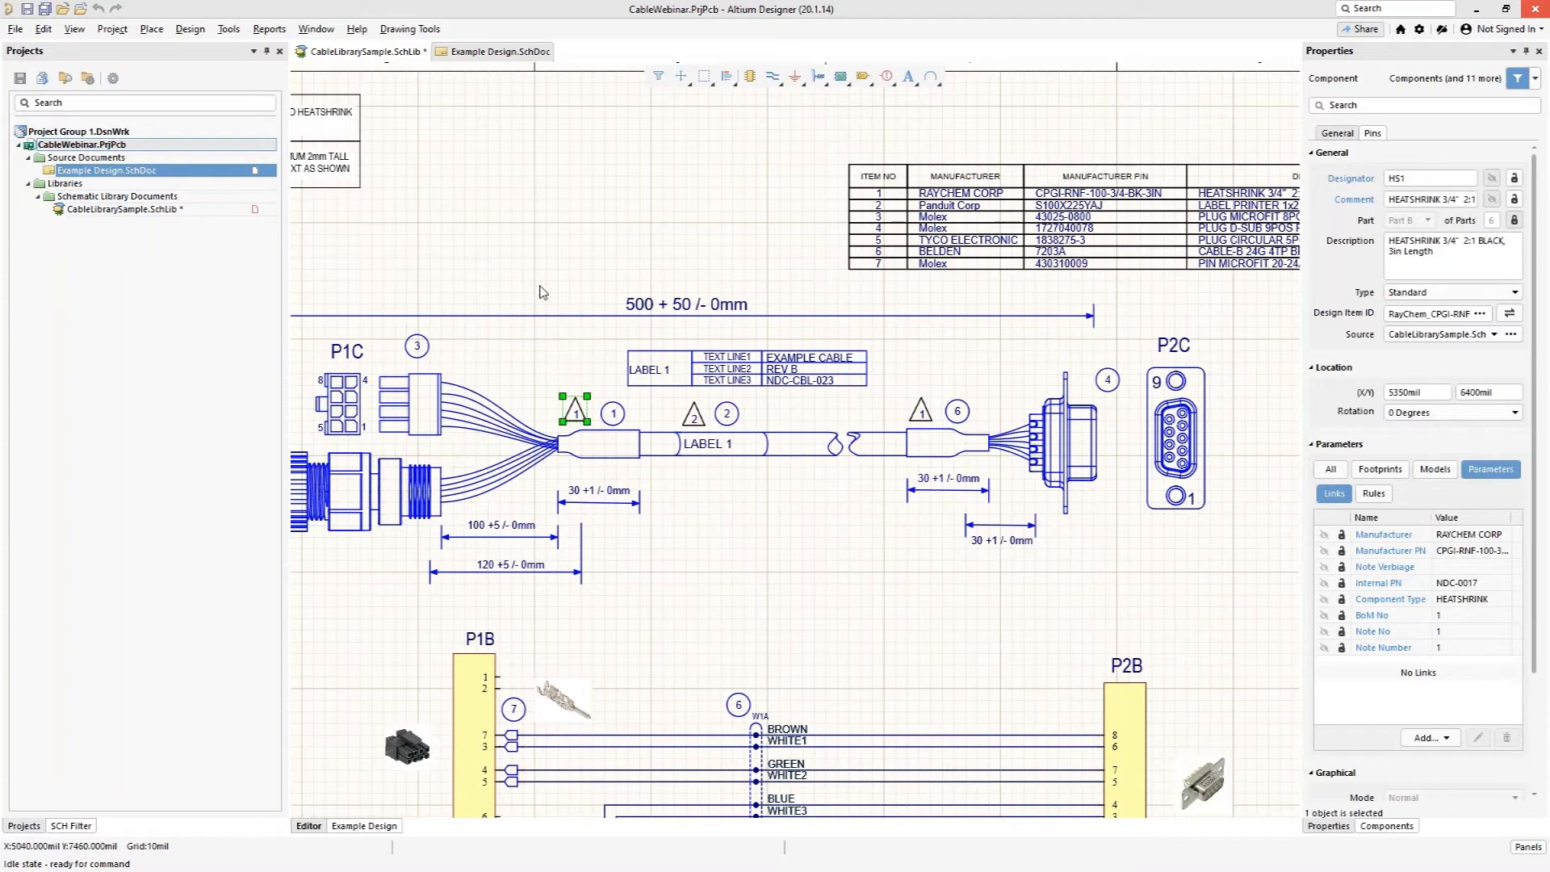
click(507, 284)
right_drag(458, 230, 855, 360)
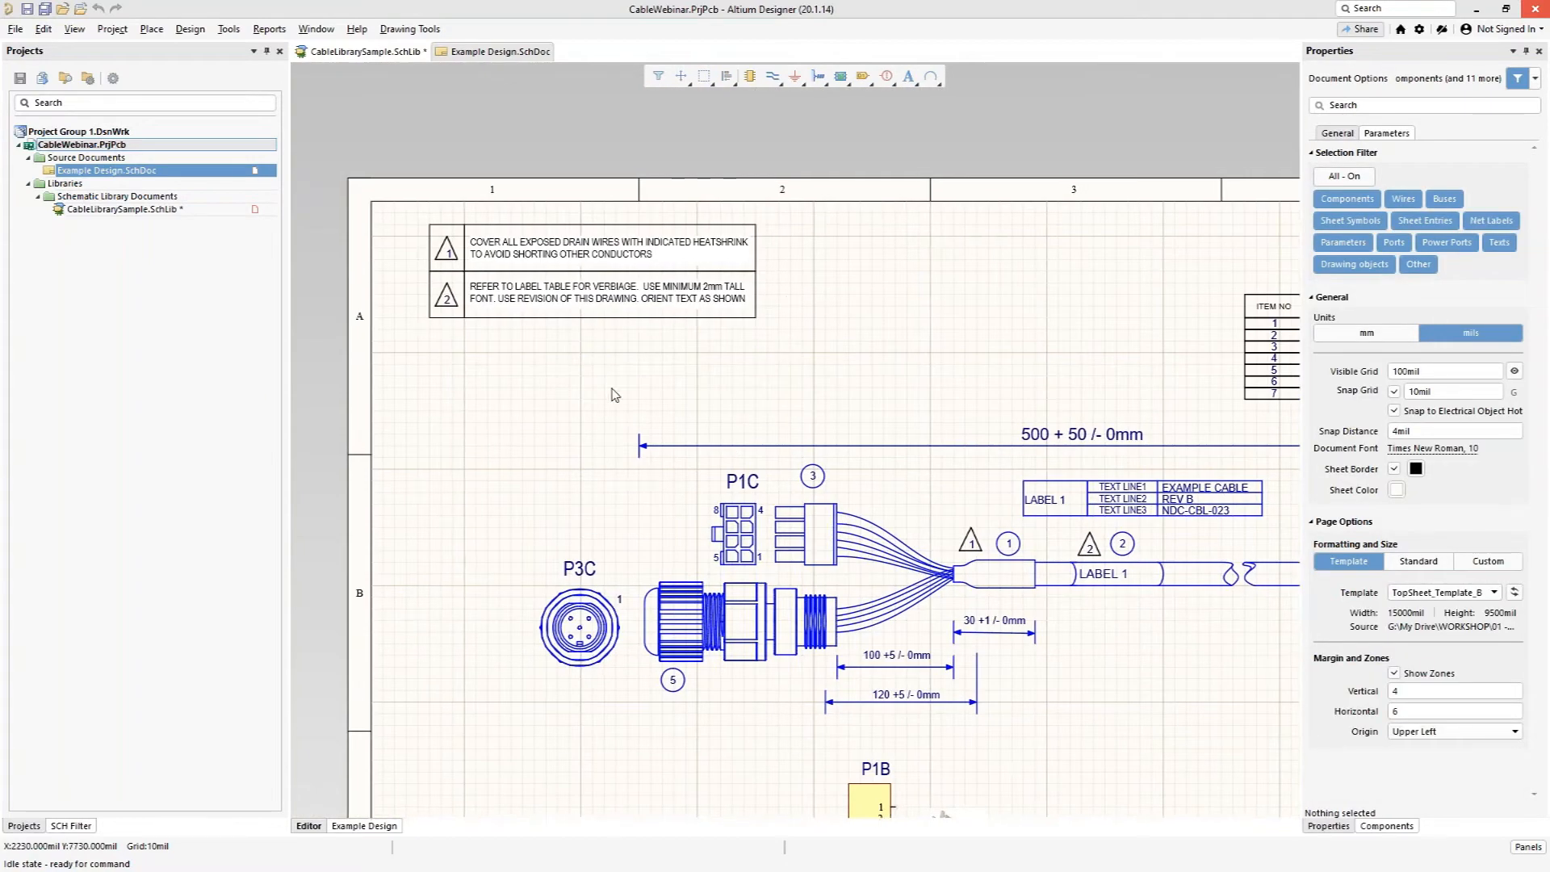
ctrl+scroll(733, 369, down, 6)
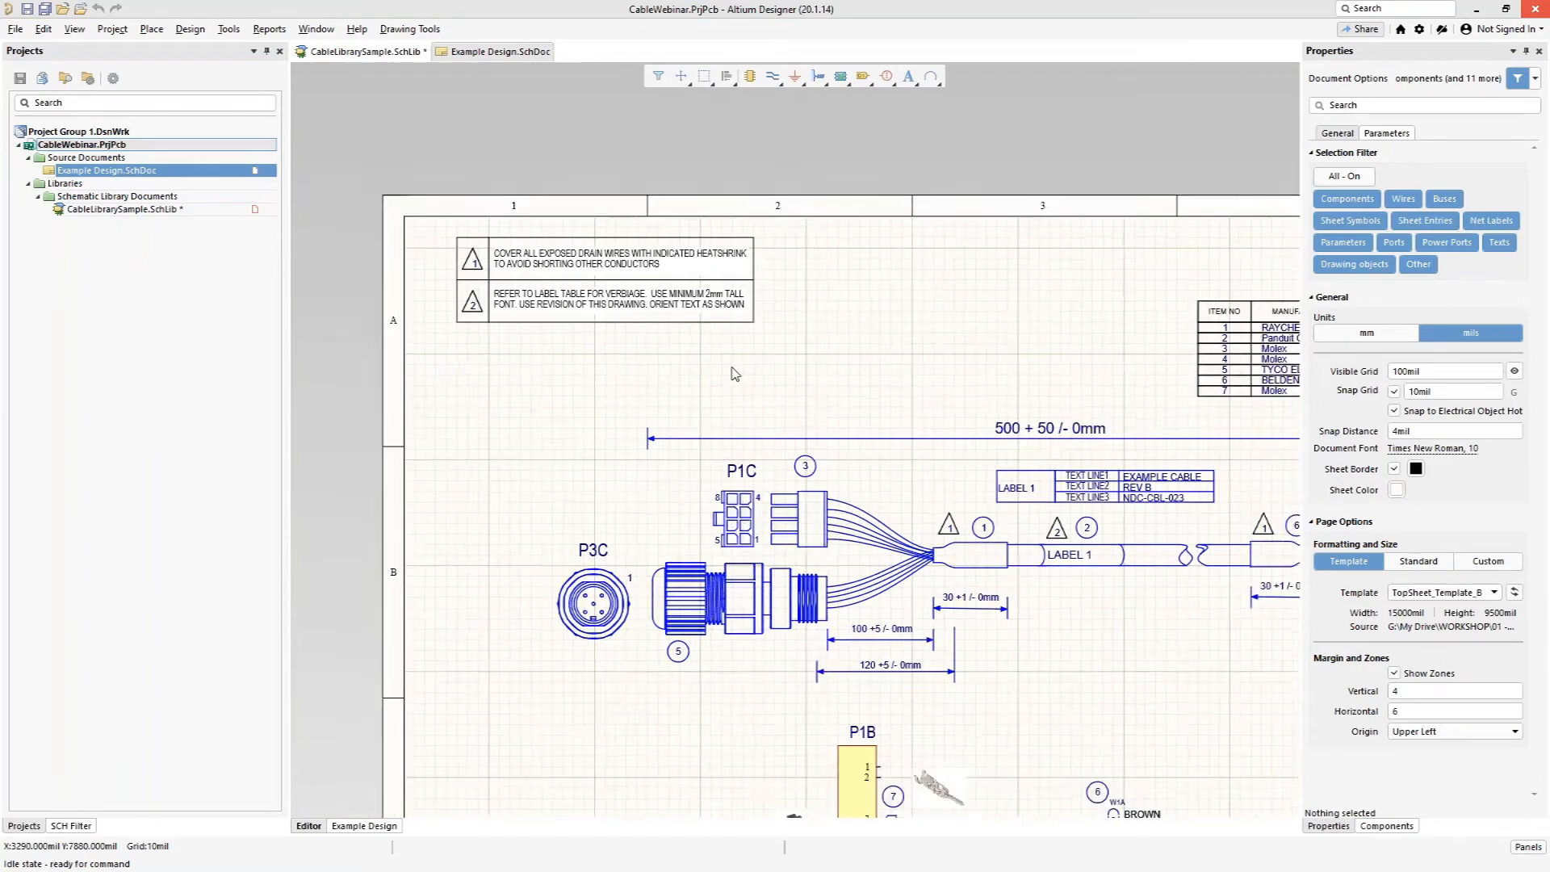
right_drag(693, 629, 616, 544)
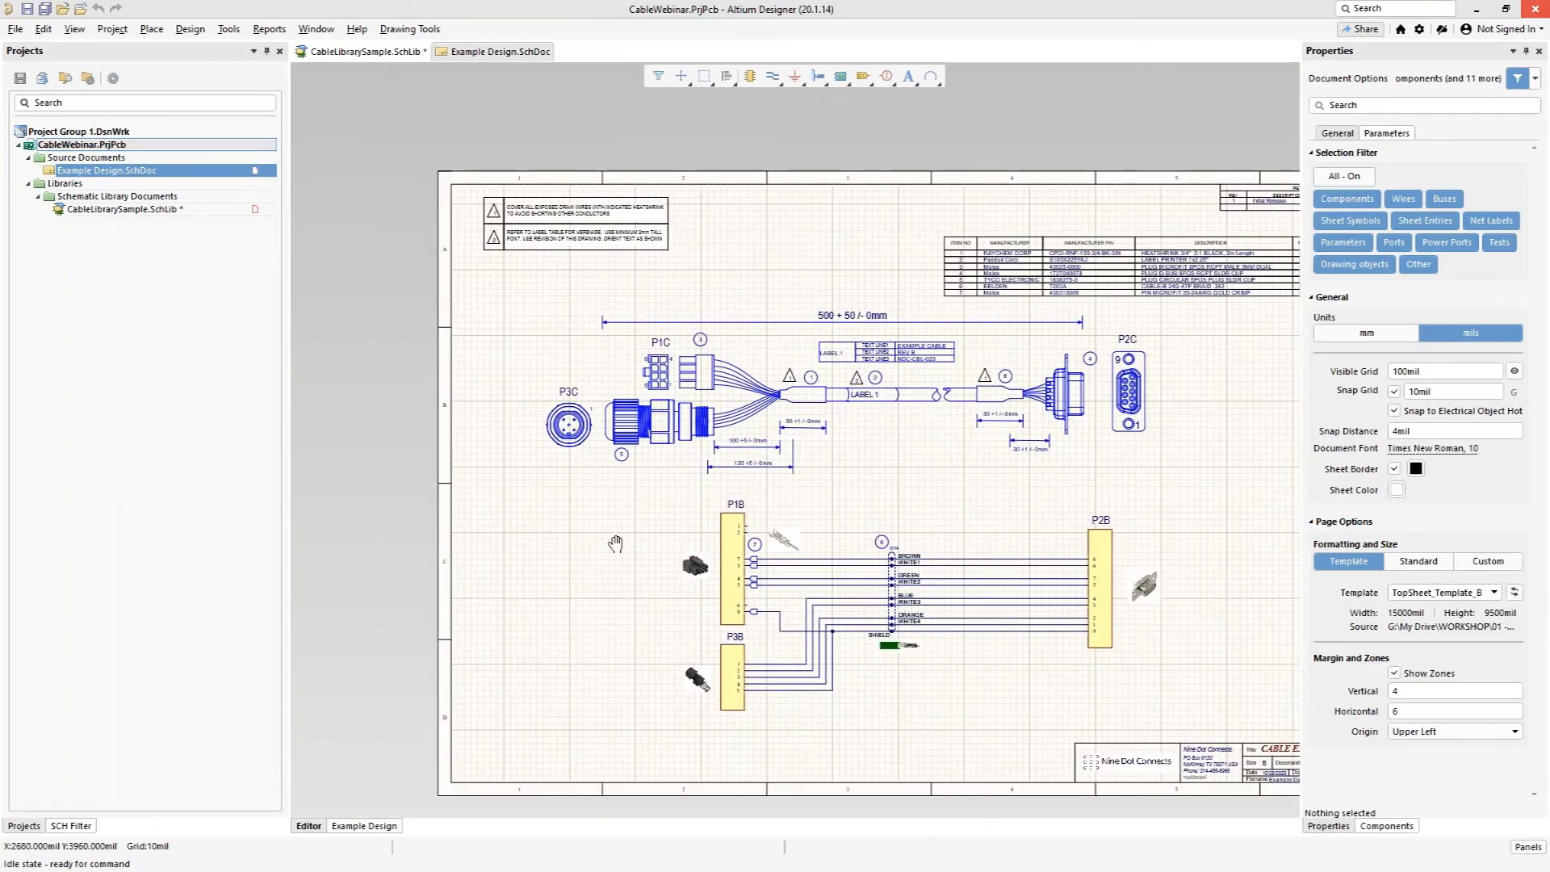
click(137, 549)
Step: Open Part A of Belden_7203A in CableLibrarySample.SchLib and examine the pins inside the dashed cable outline
click(368, 52)
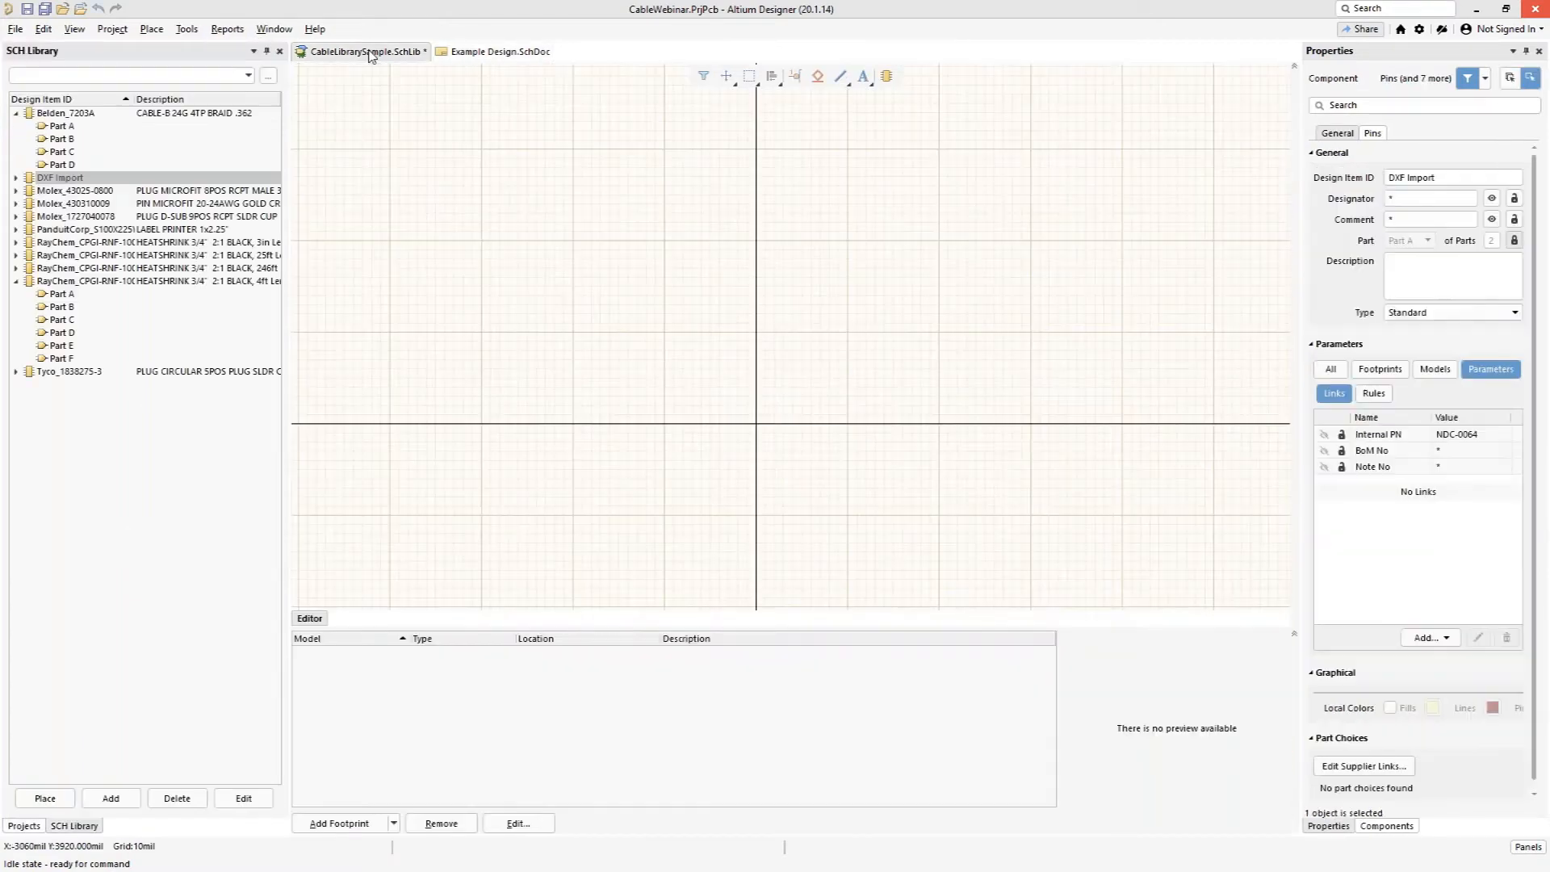
click(55, 127)
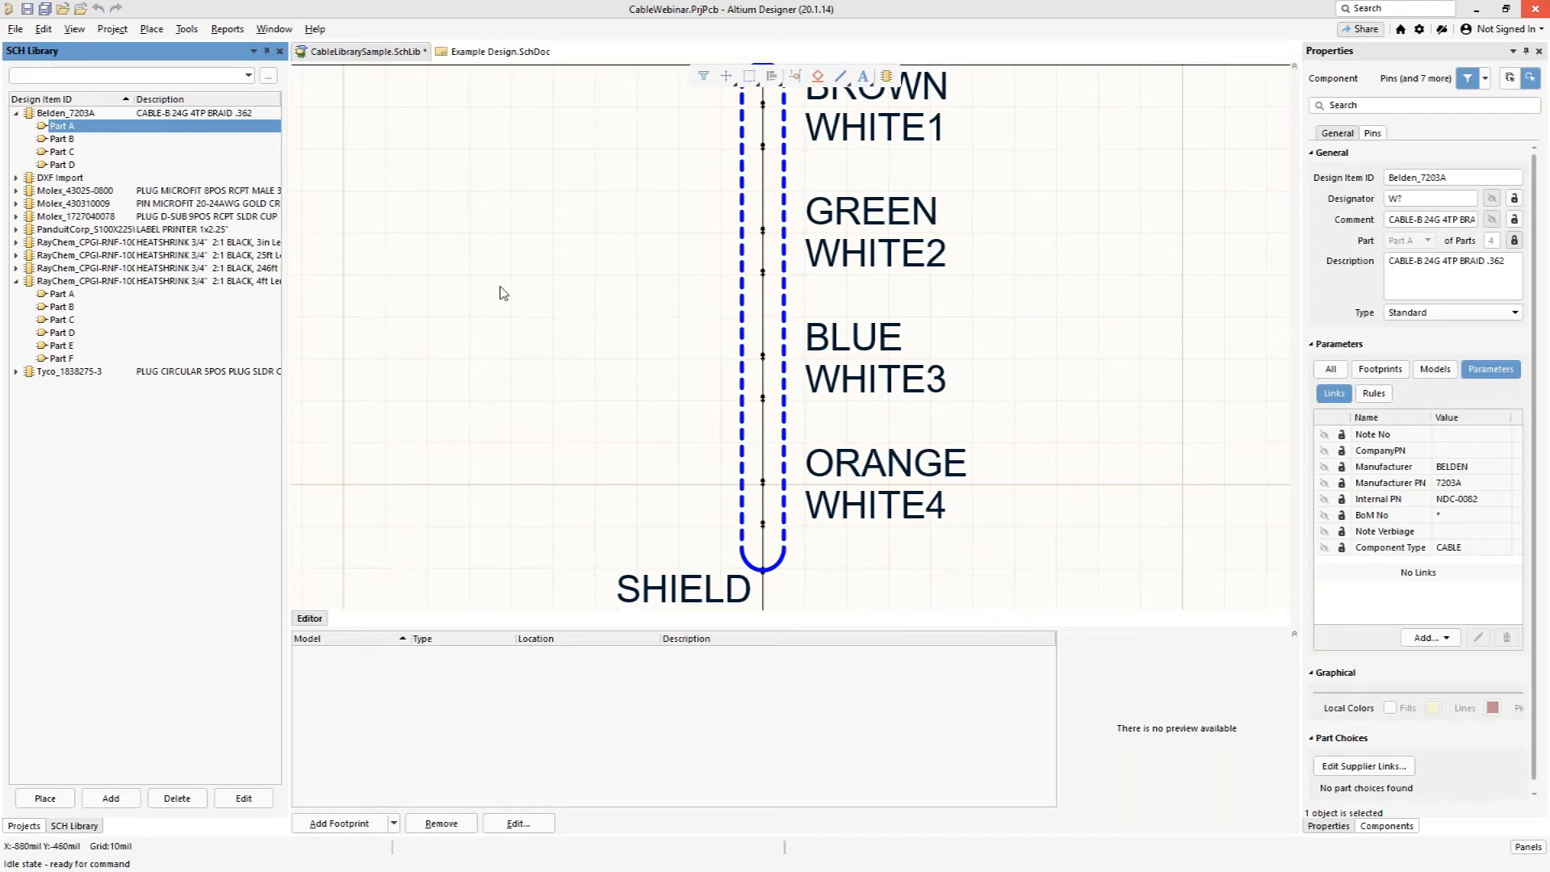
ctrl+scroll(579, 280, up, 1)
ctrl+scroll(579, 278, up, 1)
ctrl+scroll(621, 249, down, 1)
right_drag(710, 227, 582, 492)
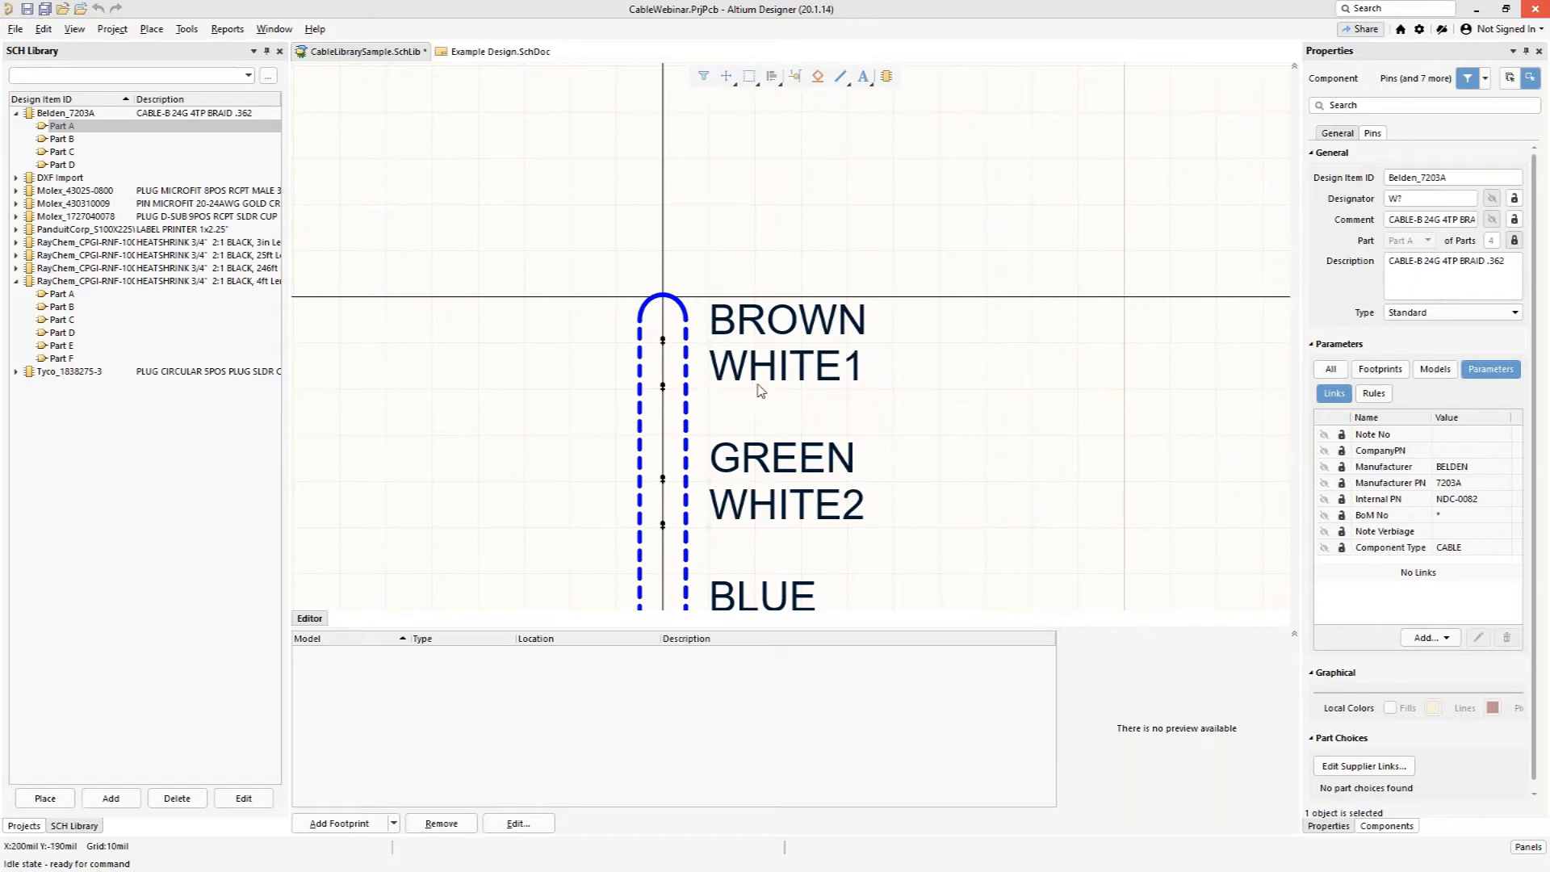
ctrl+scroll(715, 355, down, 1)
ctrl+scroll(712, 349, up, 1)
ctrl+scroll(708, 343, up, 7)
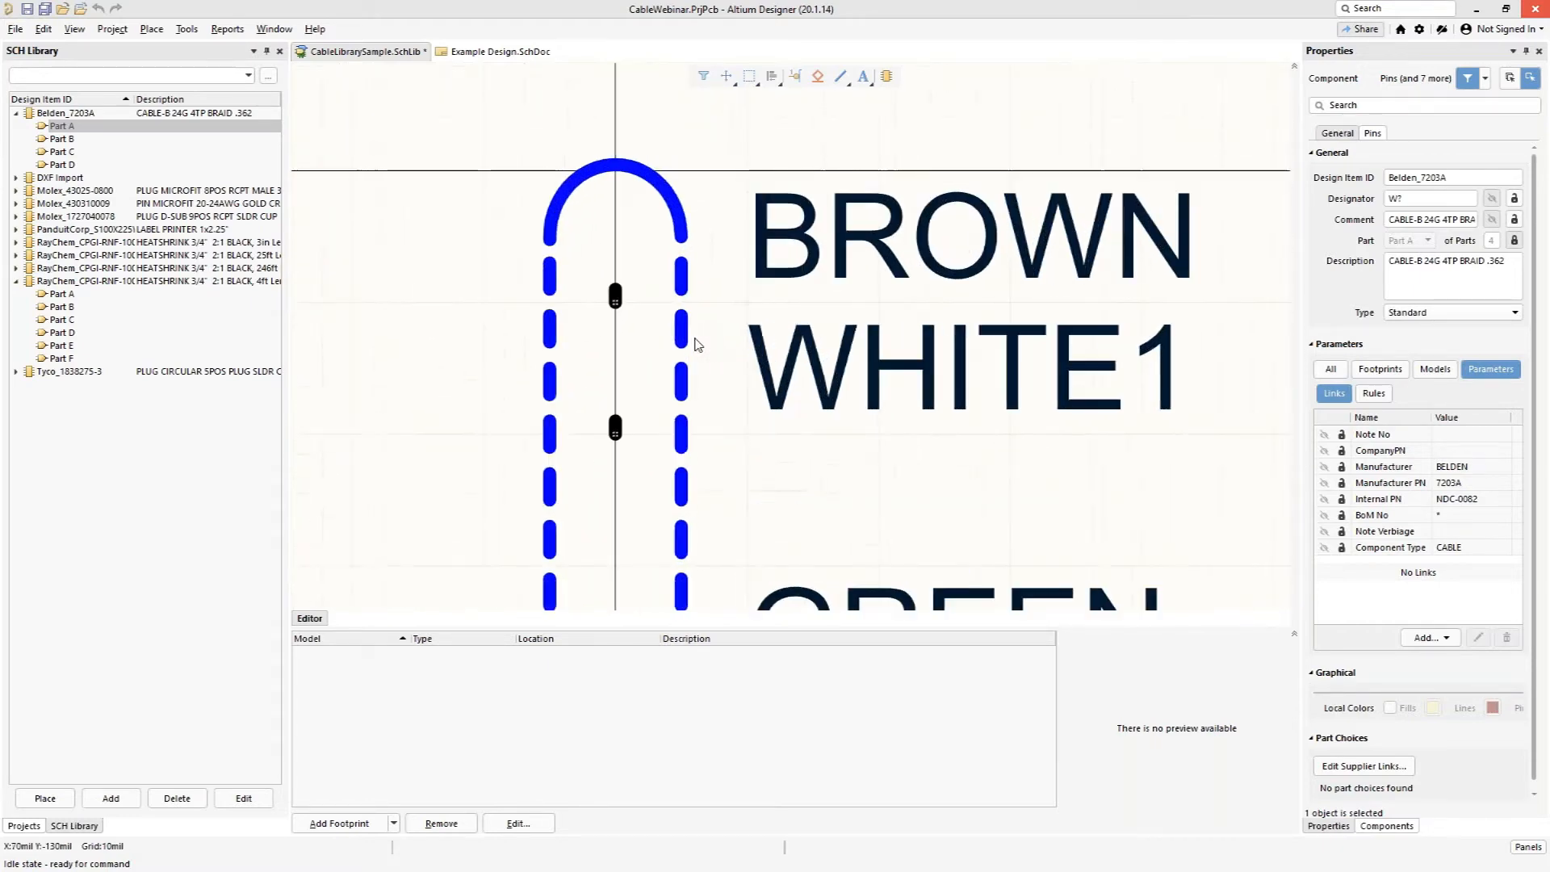
right_drag(592, 360, 668, 384)
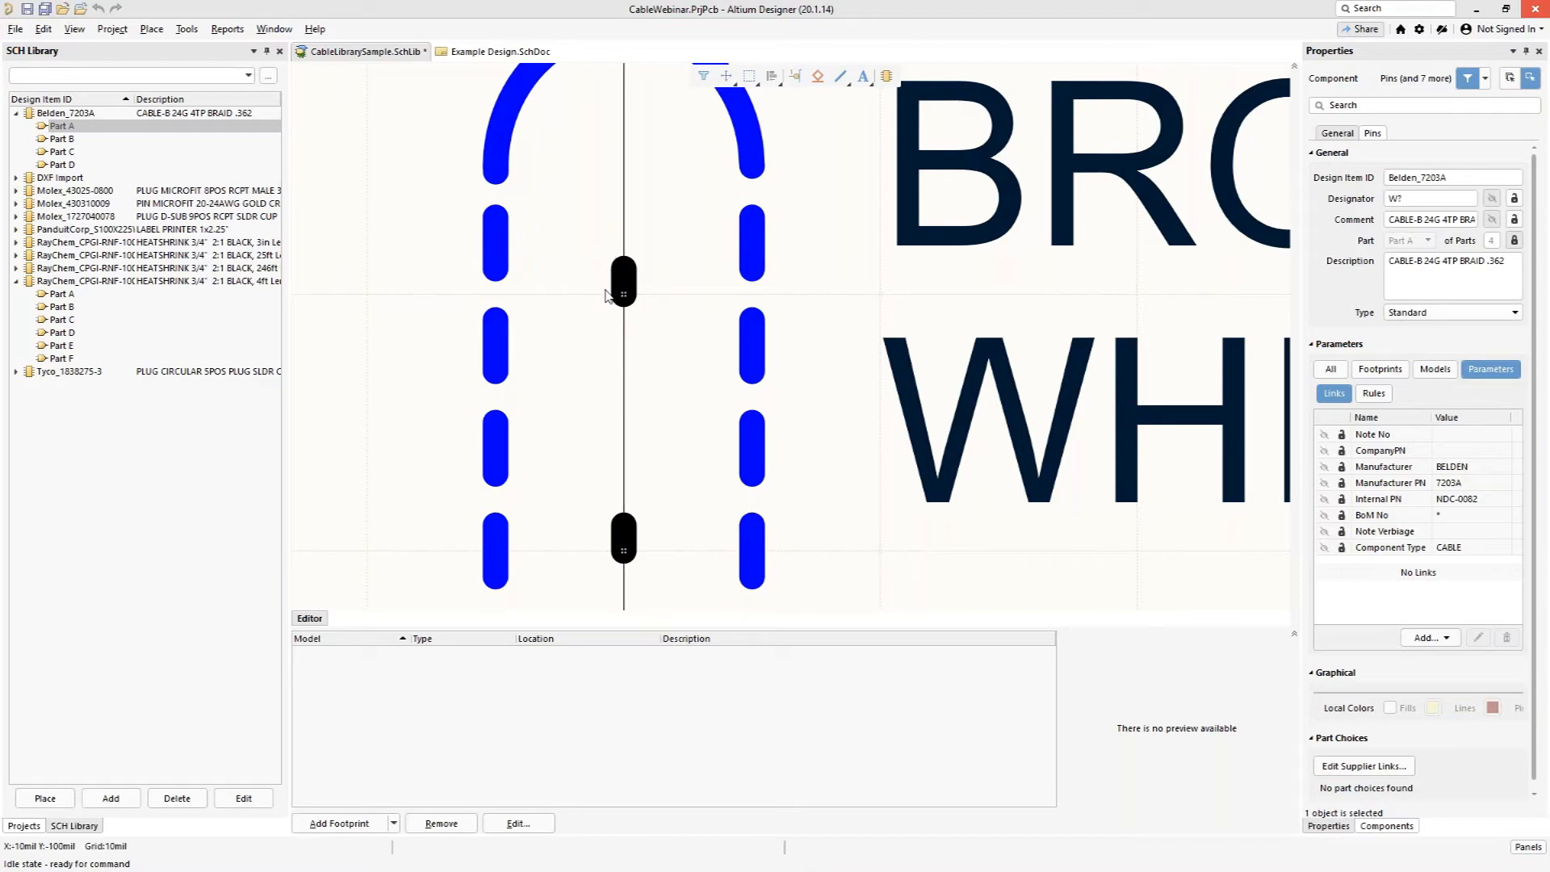
Step: Compare cable symbol W1A in Example Design.SchDoc with its library Part A, and inspect the BROWN wire name parameter
click(497, 51)
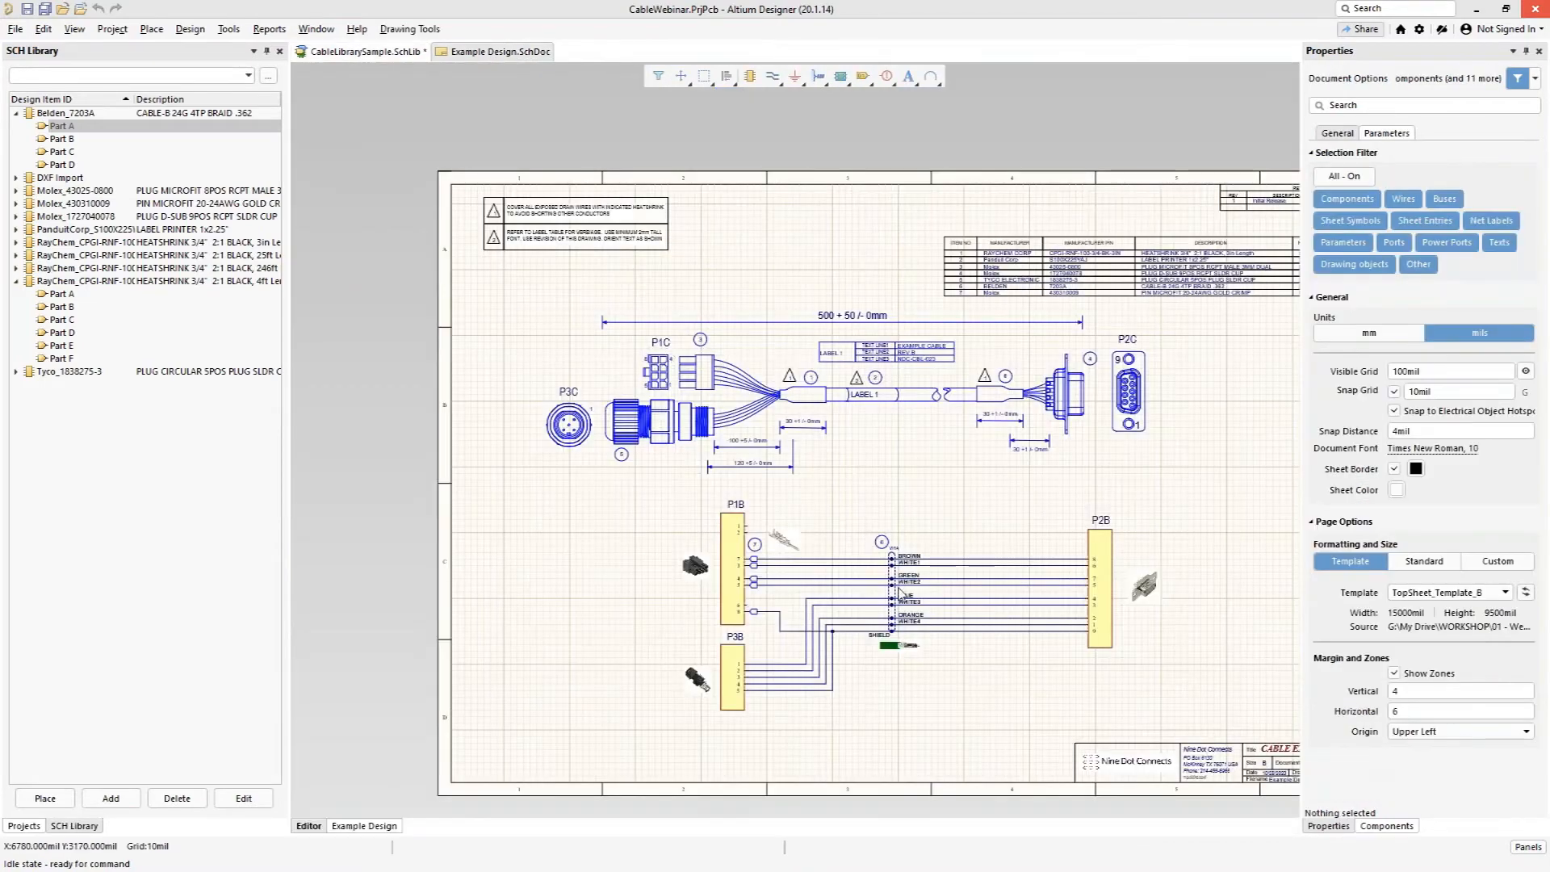
ctrl+scroll(901, 593, up, 10)
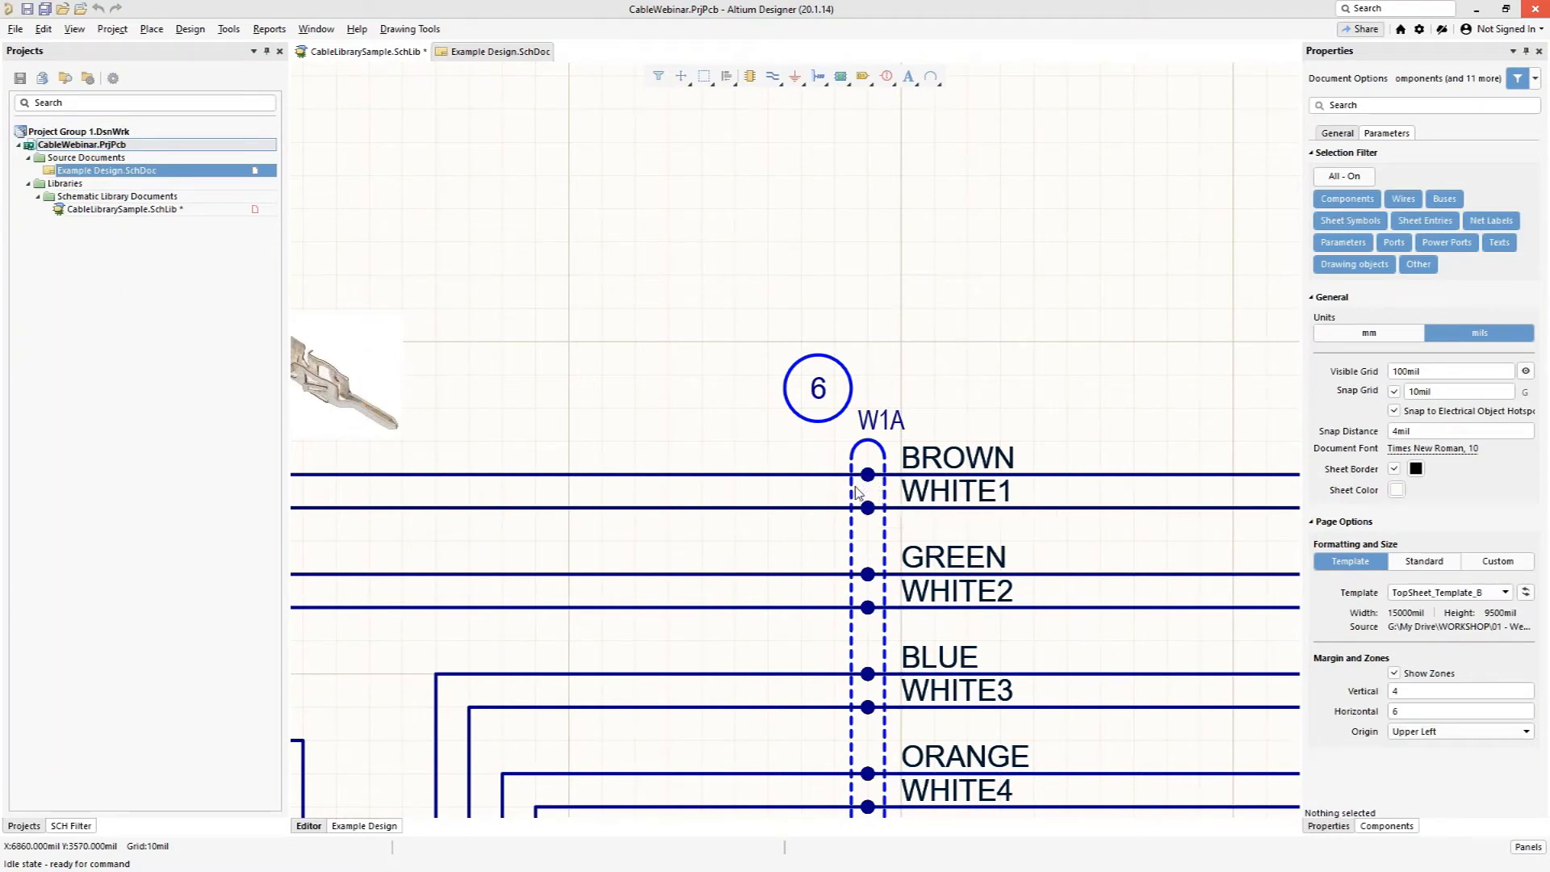
click(363, 51)
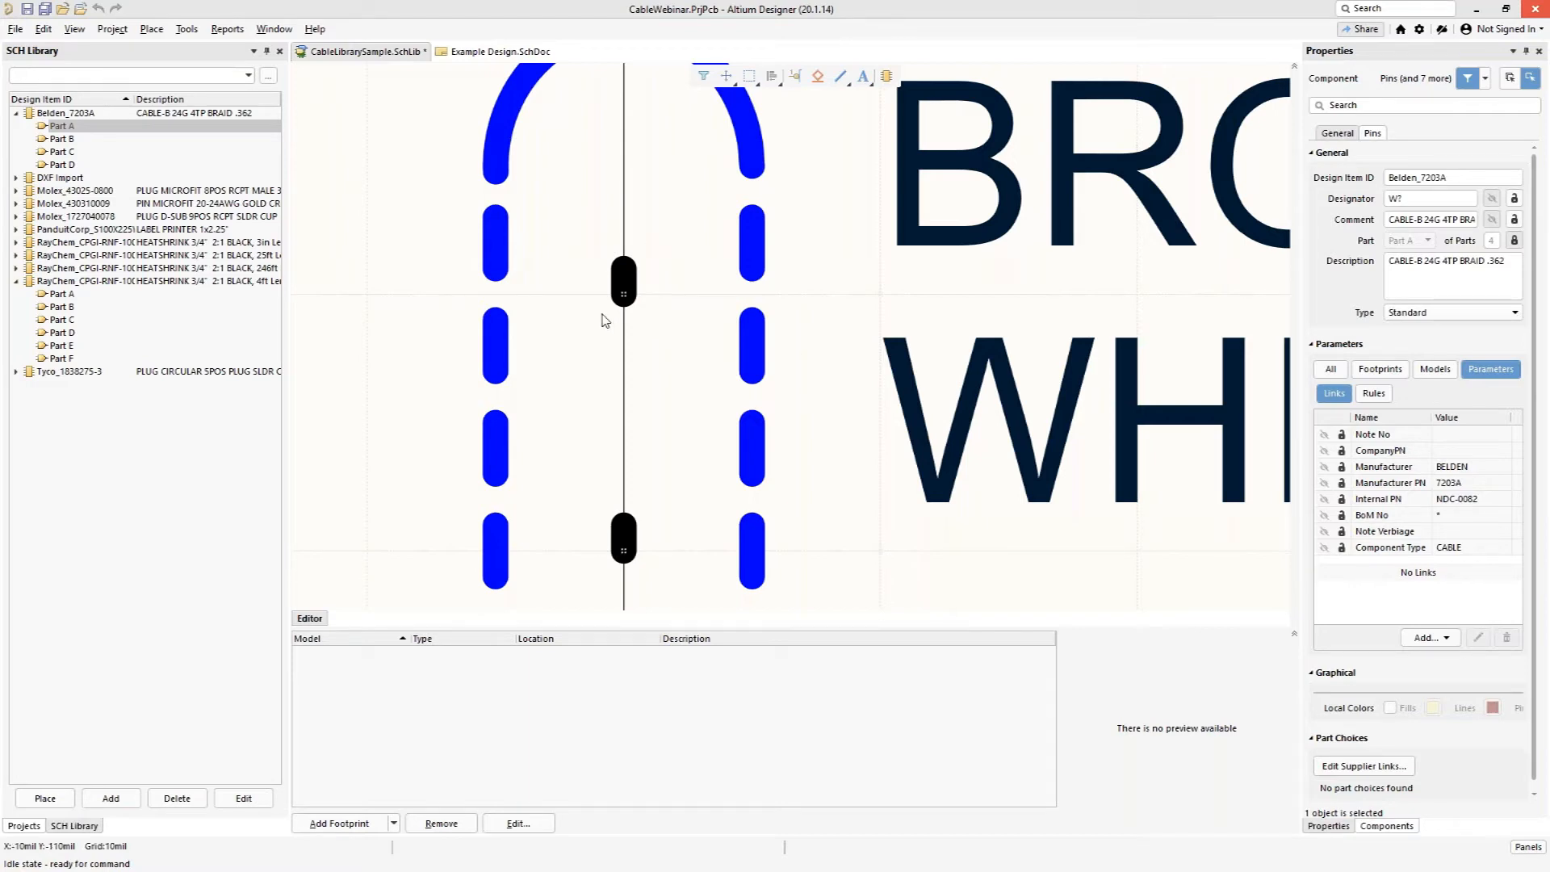
ctrl+scroll(707, 347, down, 4)
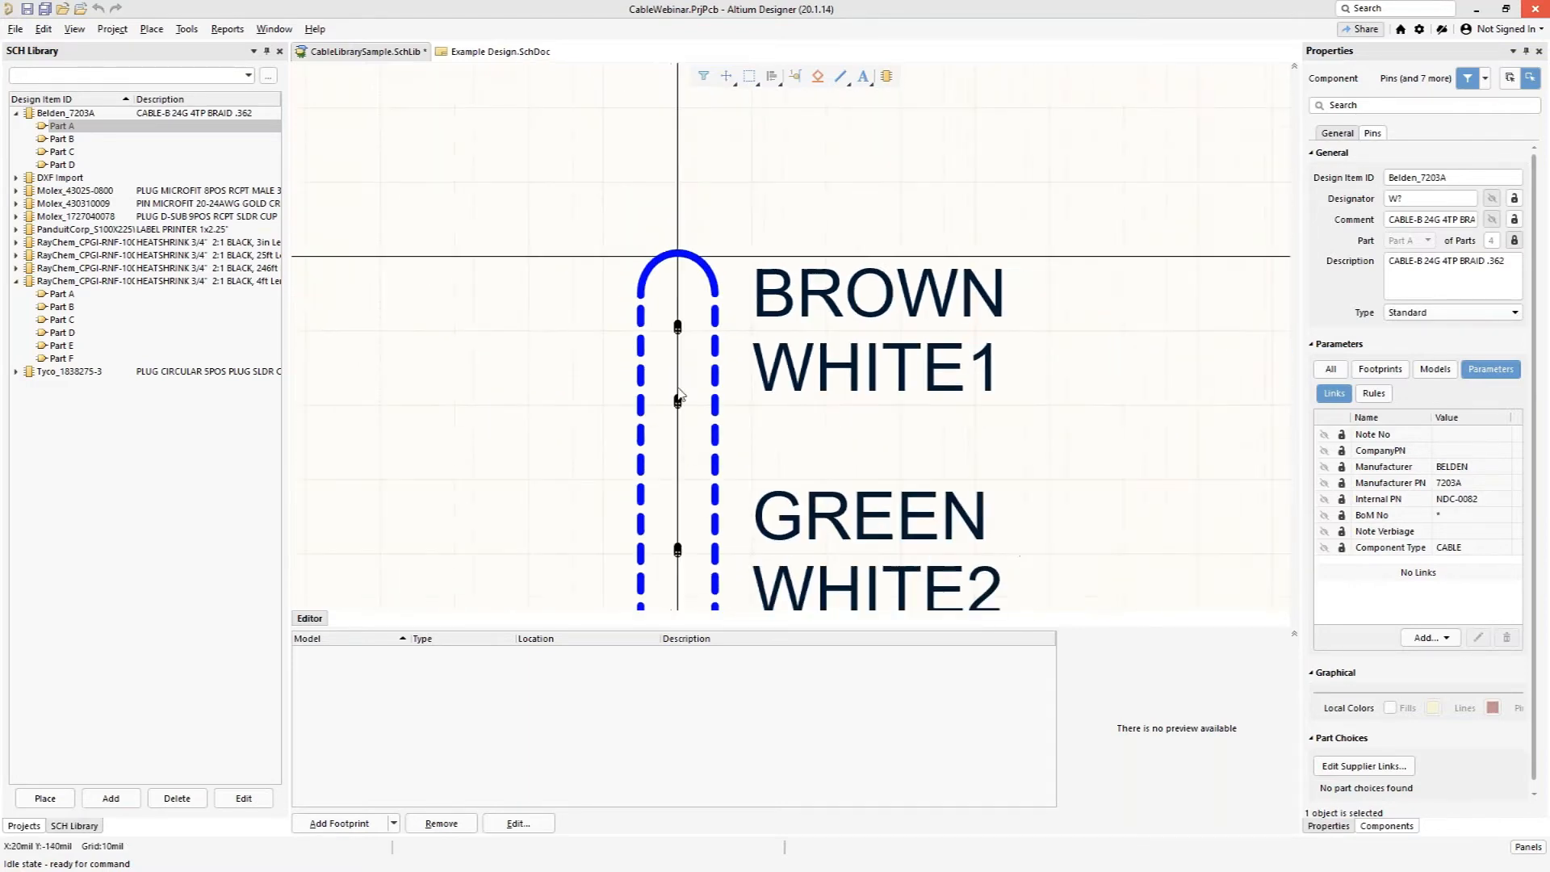
ctrl+scroll(677, 410, down, 4)
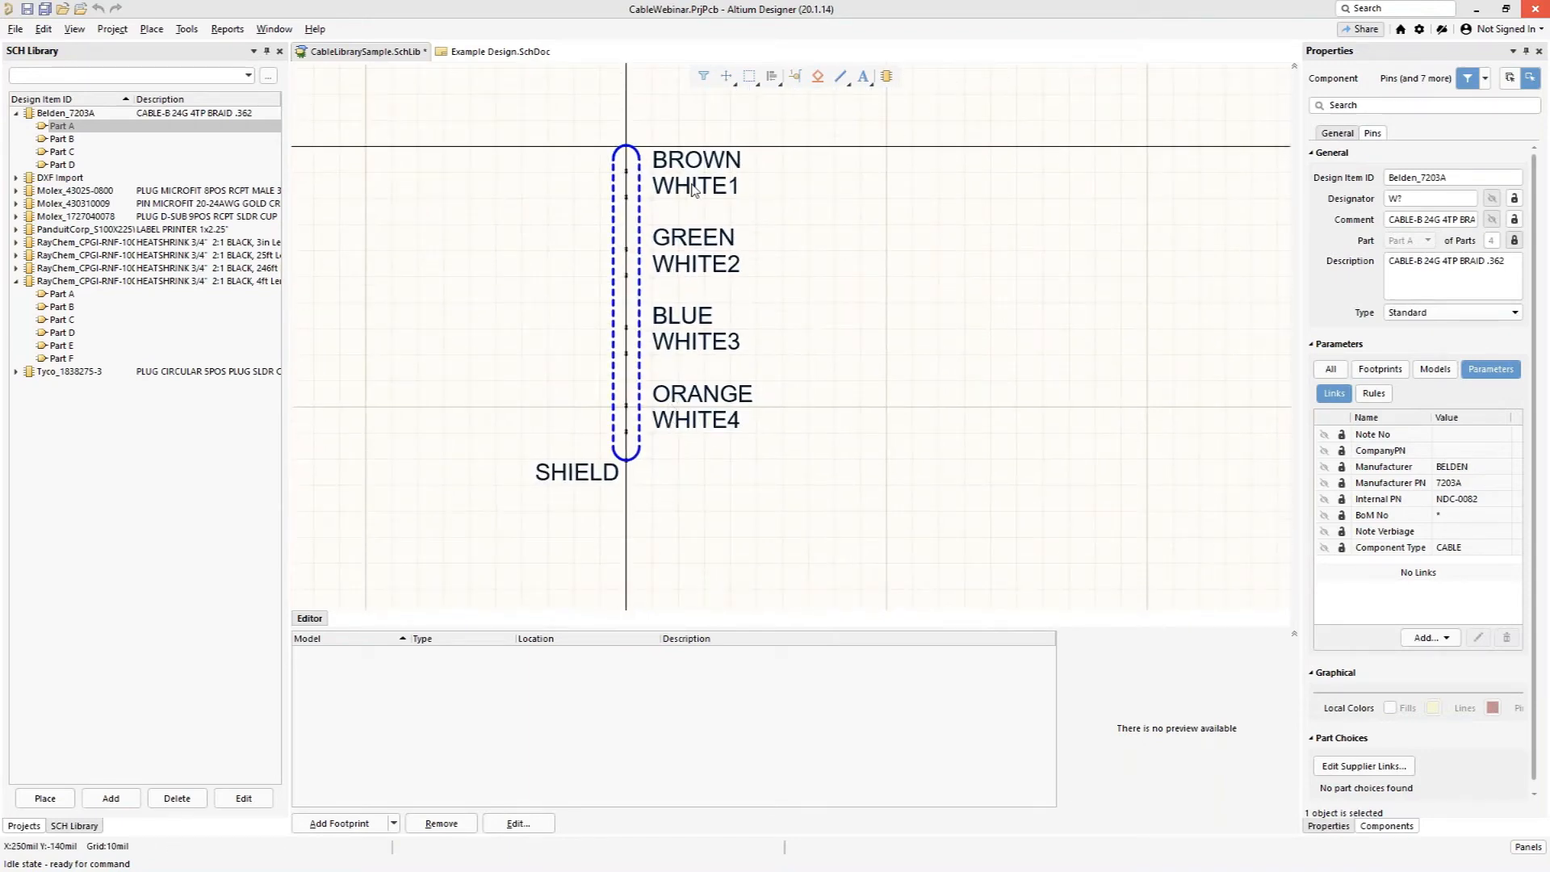
ctrl+scroll(693, 190, up, 1)
ctrl+scroll(693, 190, up, 3)
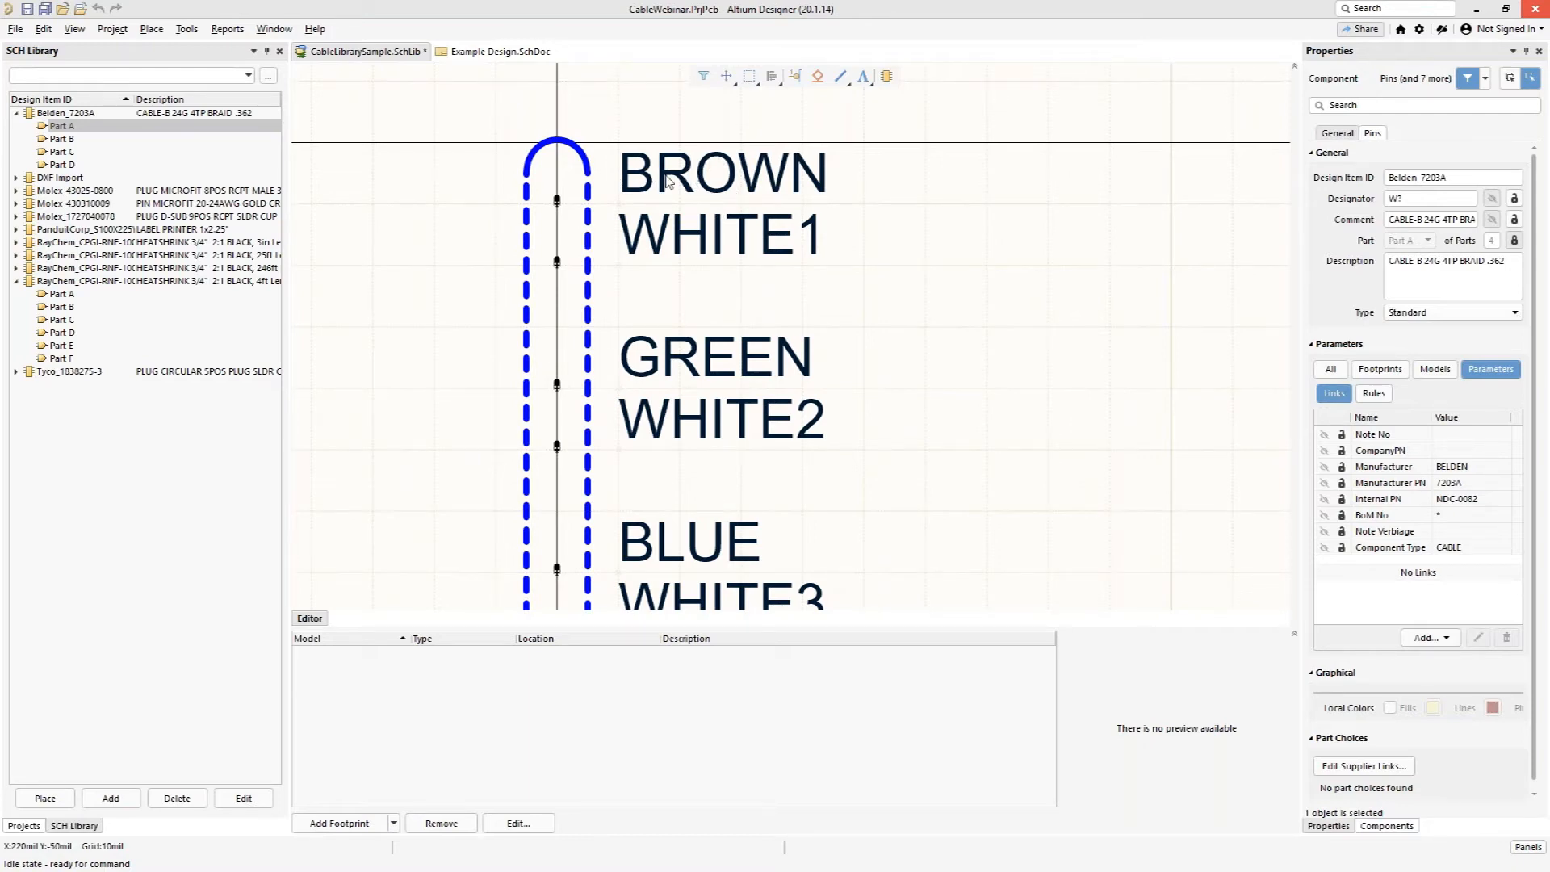
click(698, 180)
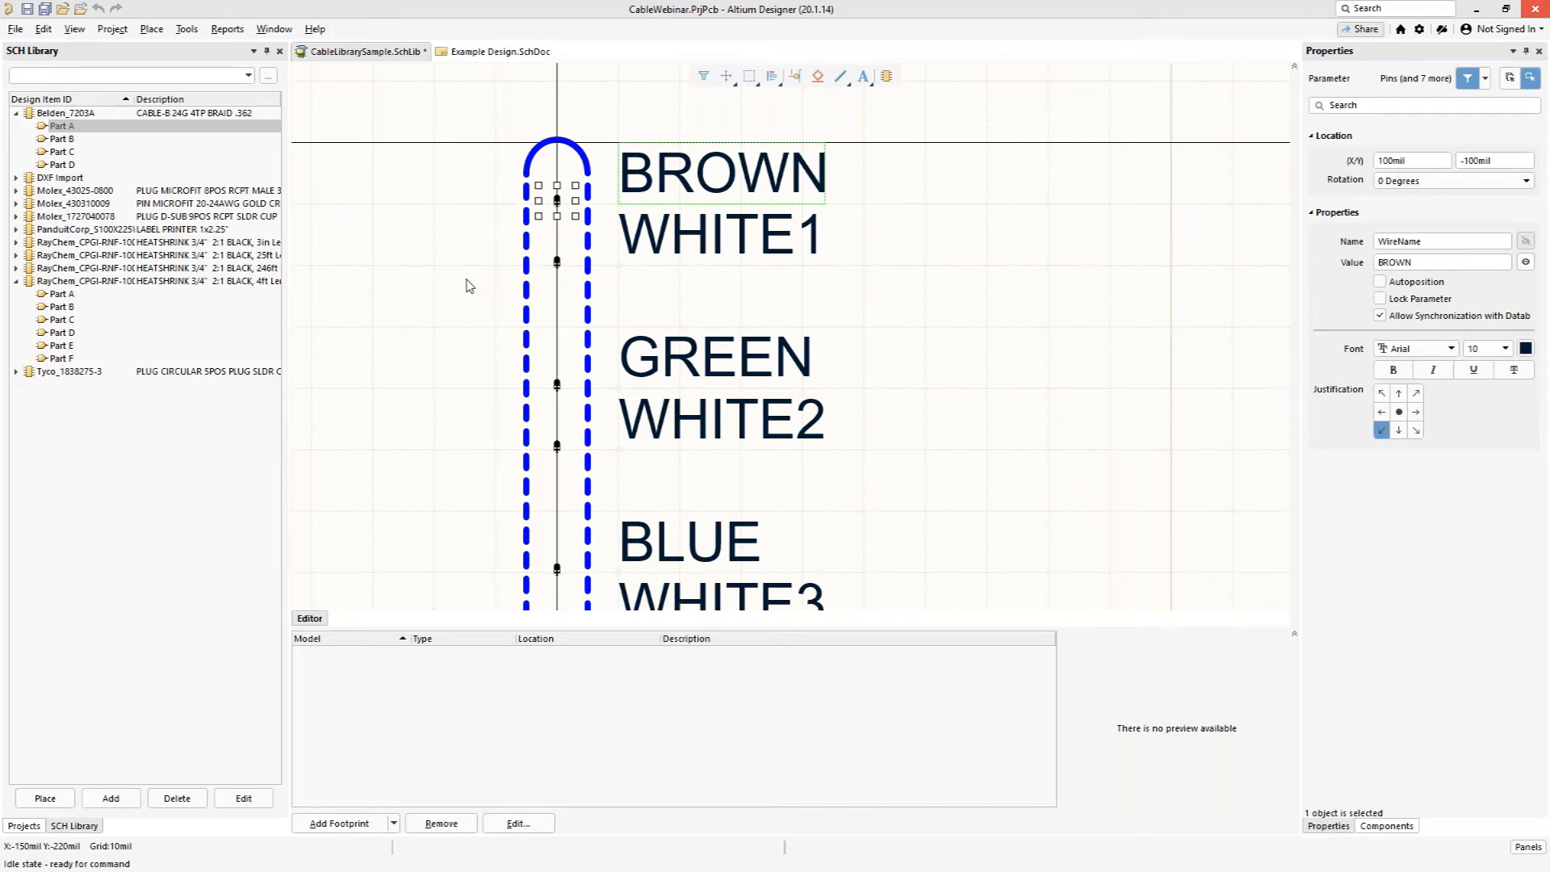
Step: In Example Design.SchDoc, show the pin list of cable W1A and toggle its pin lock
click(466, 53)
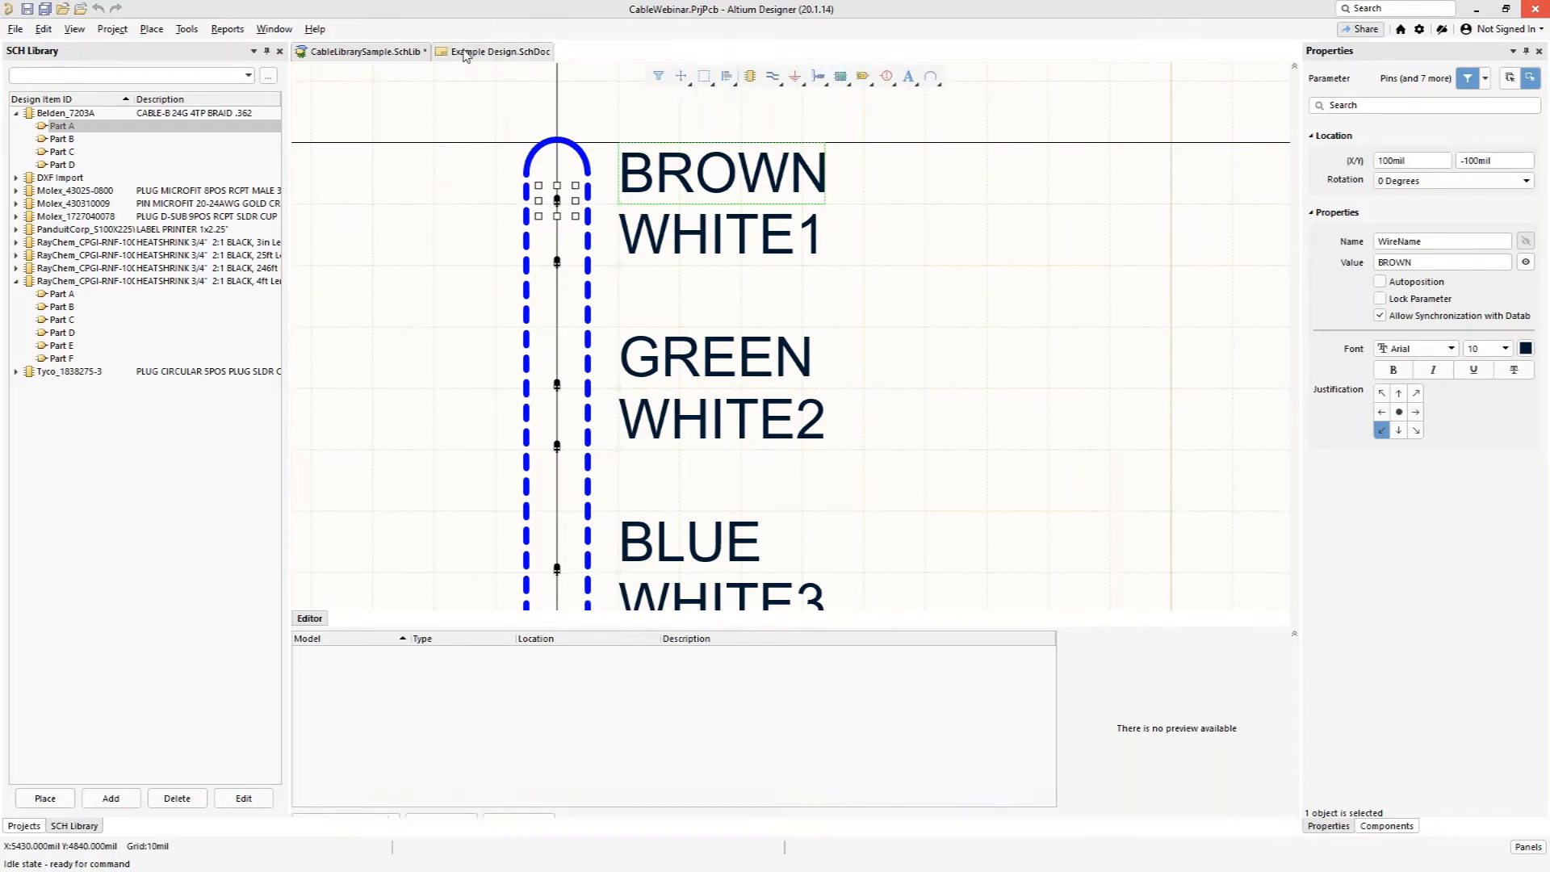
ctrl+scroll(755, 401, down, 4)
right_drag(712, 322, 657, 266)
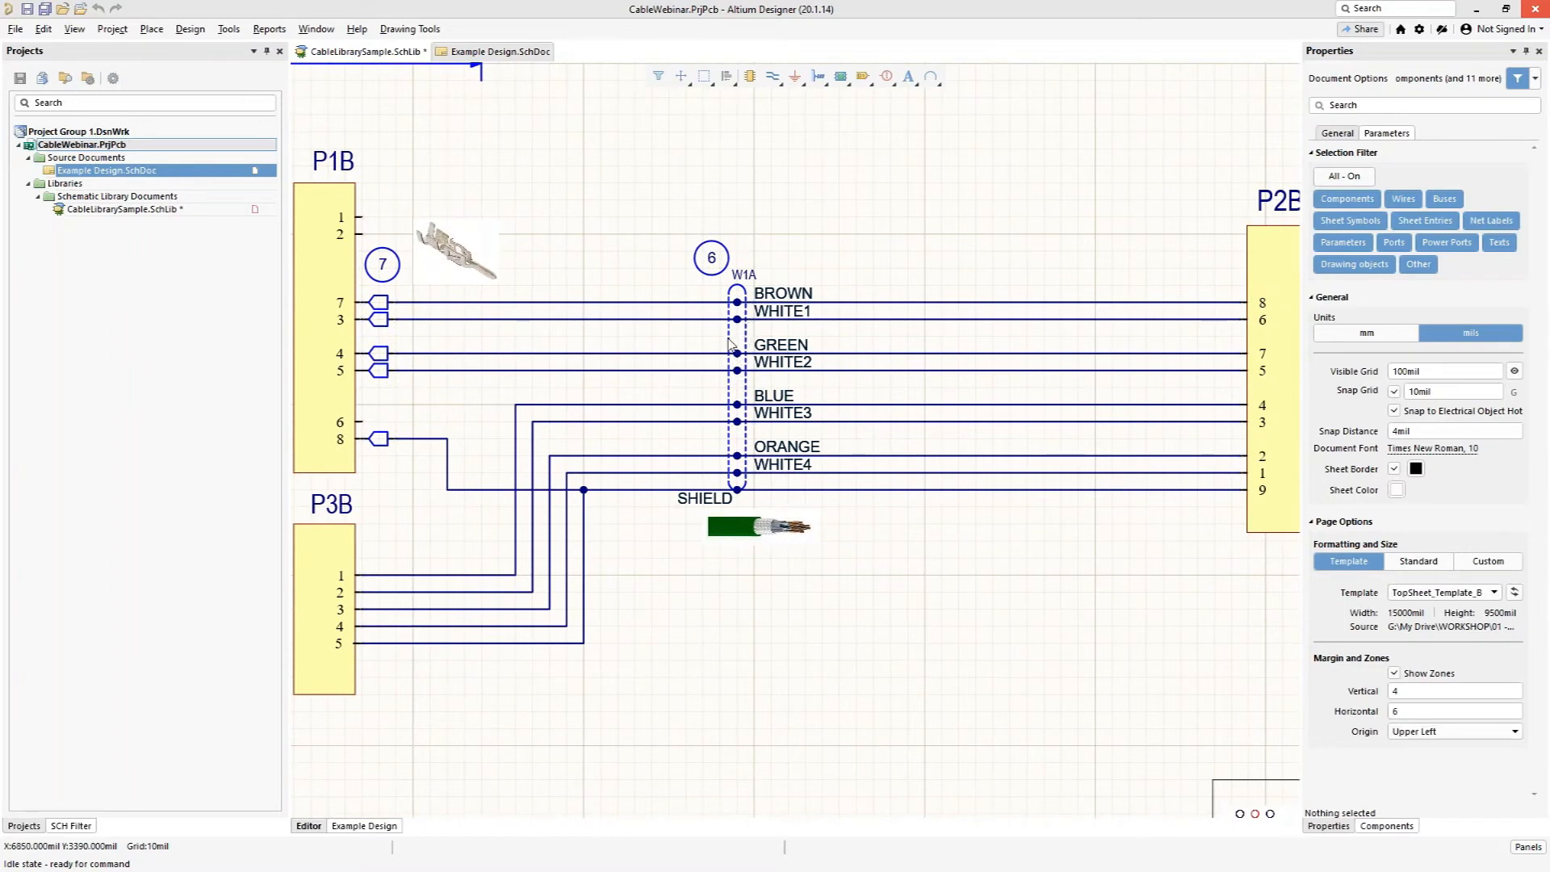
click(732, 345)
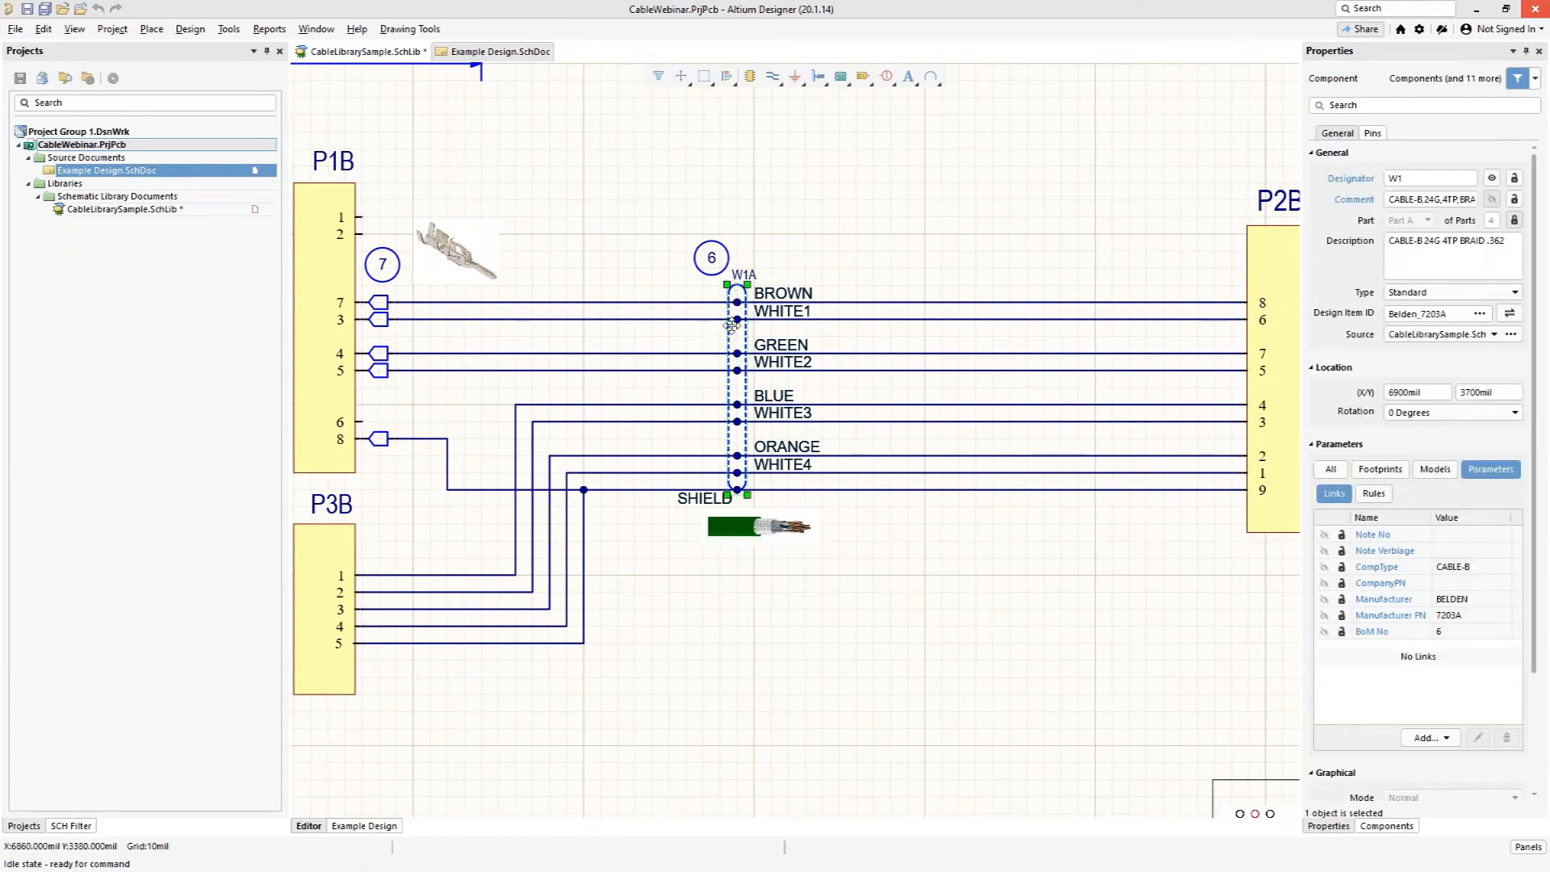
ctrl+scroll(741, 320, up, 1)
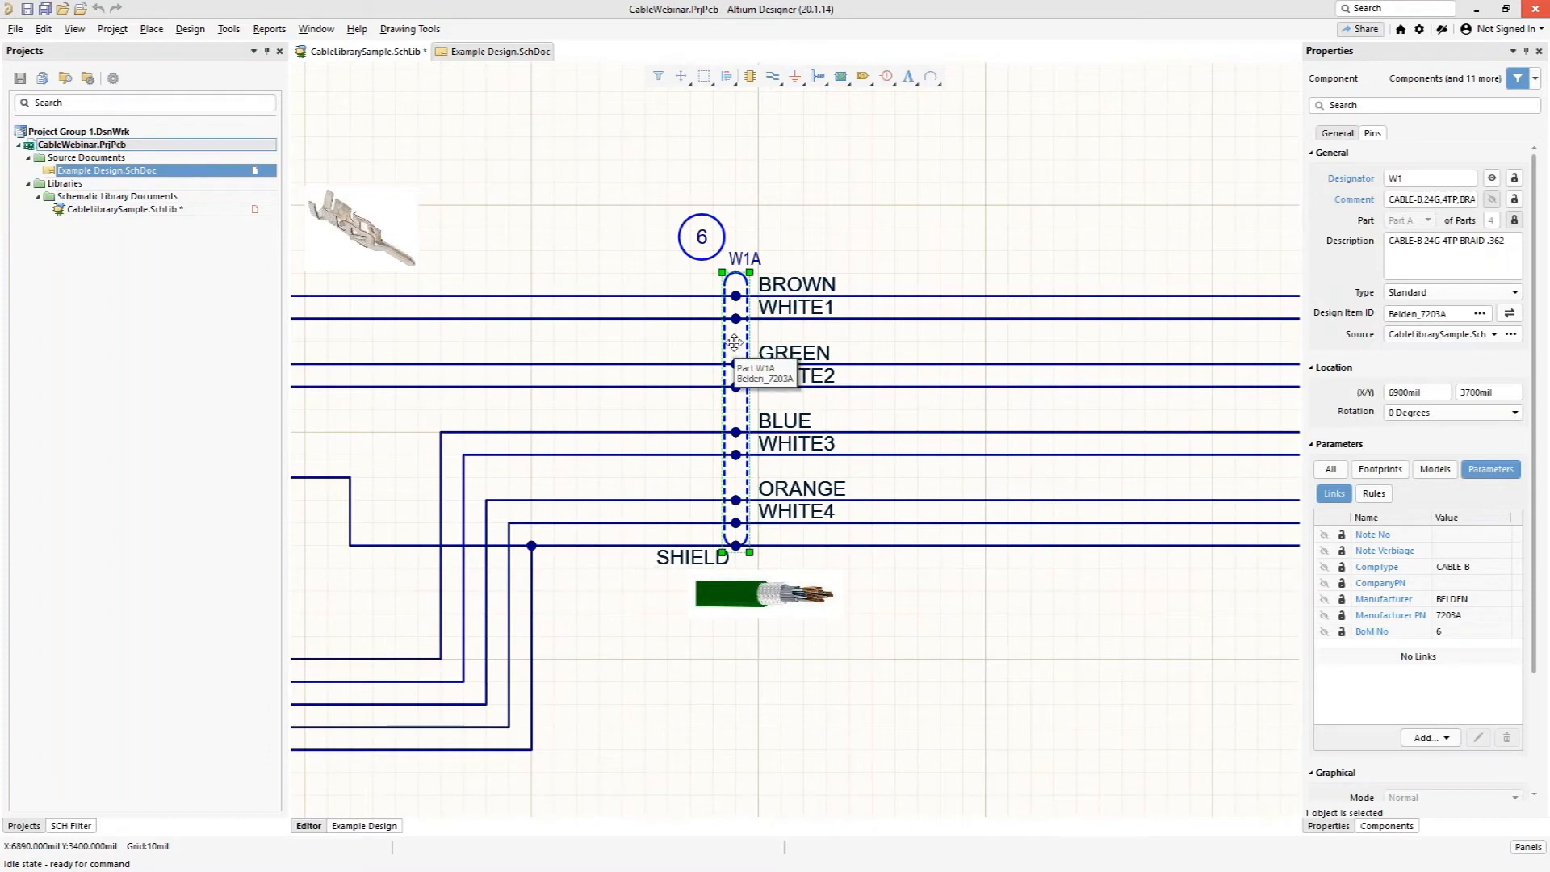
click(1372, 134)
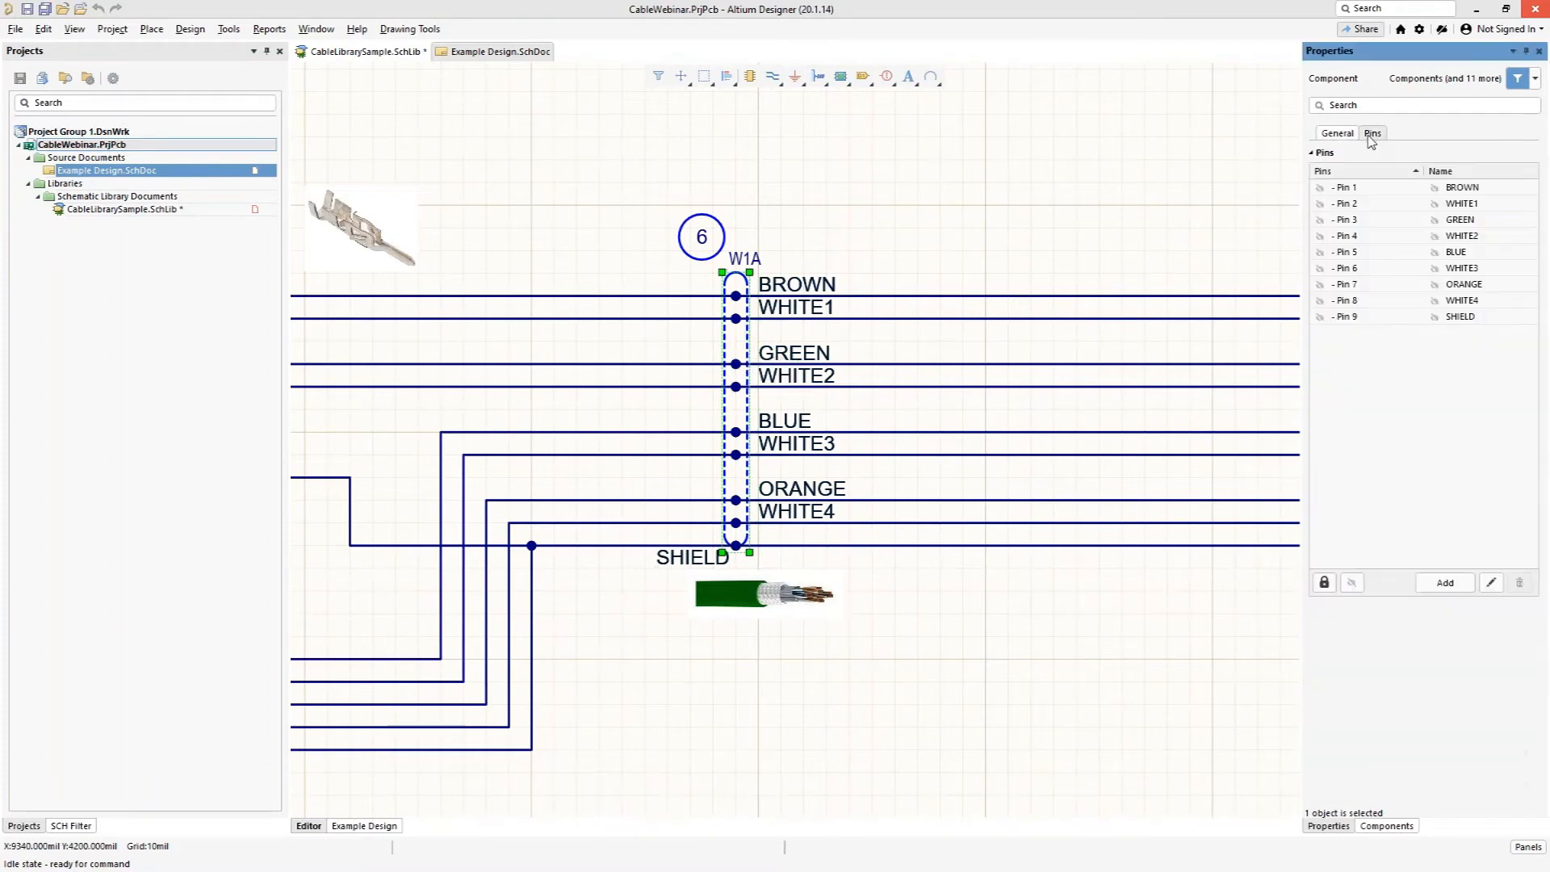
click(1324, 585)
click(1072, 184)
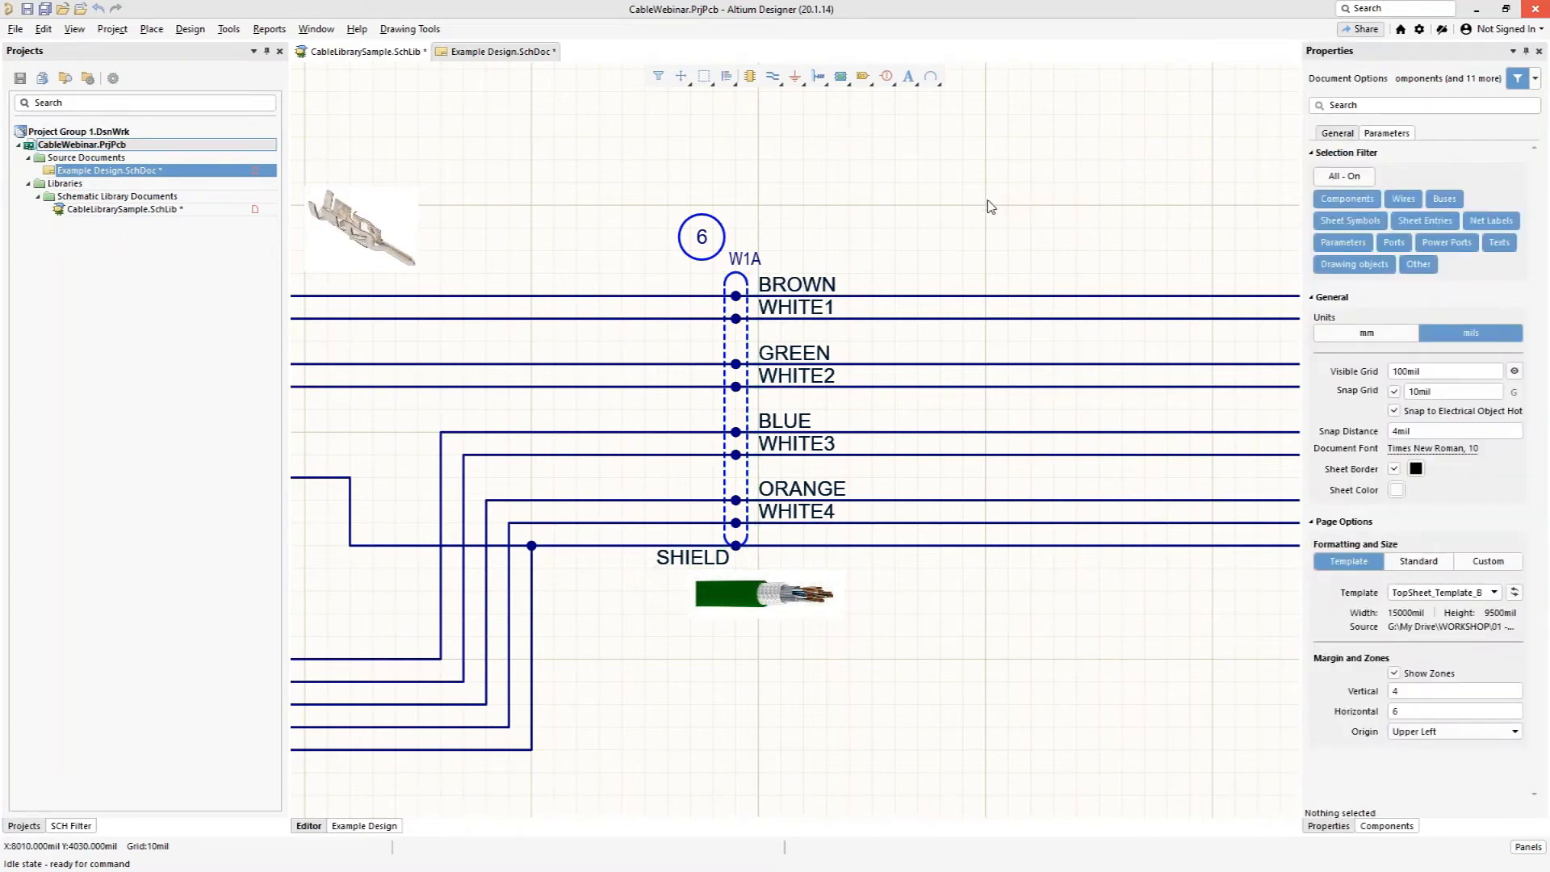
Step: Open Part B of Belden_7203A in the cable library and inspect the BoM No text inside the circle
click(365, 52)
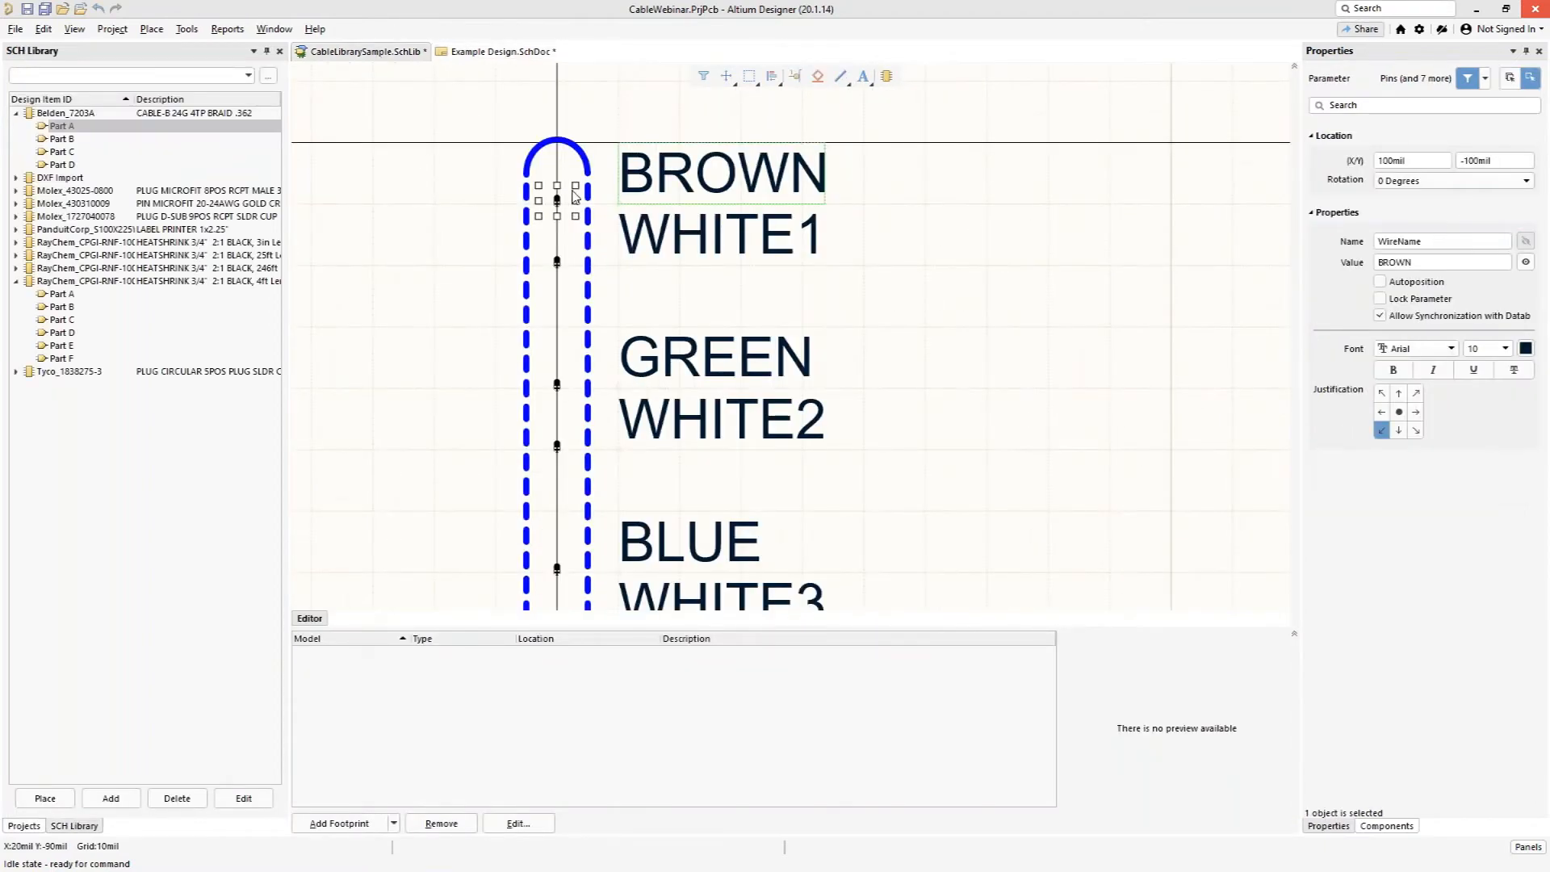
ctrl+scroll(566, 371, down, 4)
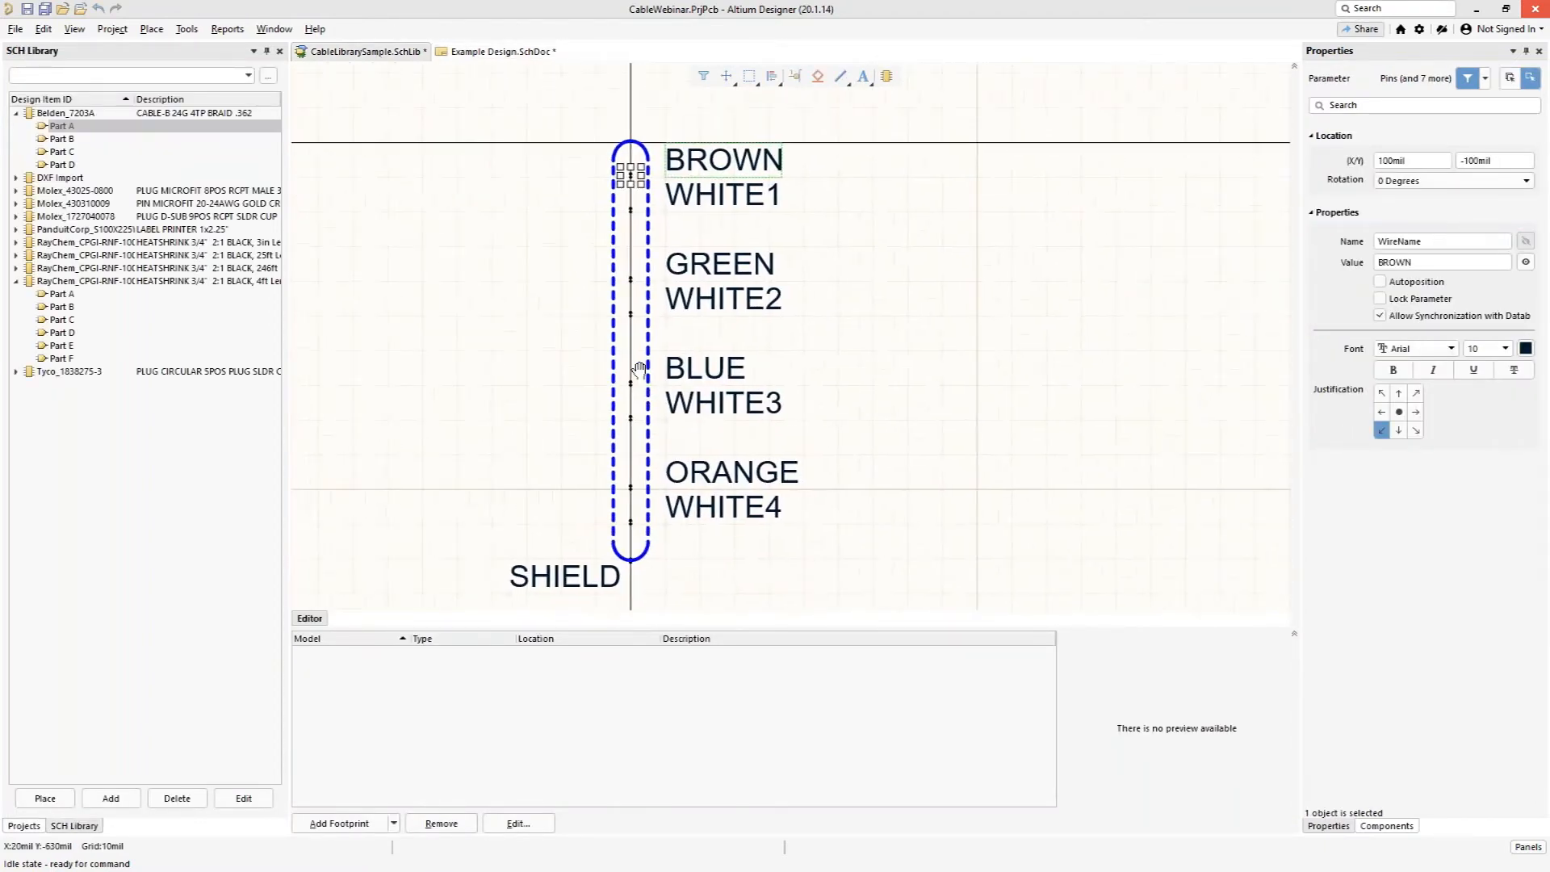
click(478, 256)
click(62, 139)
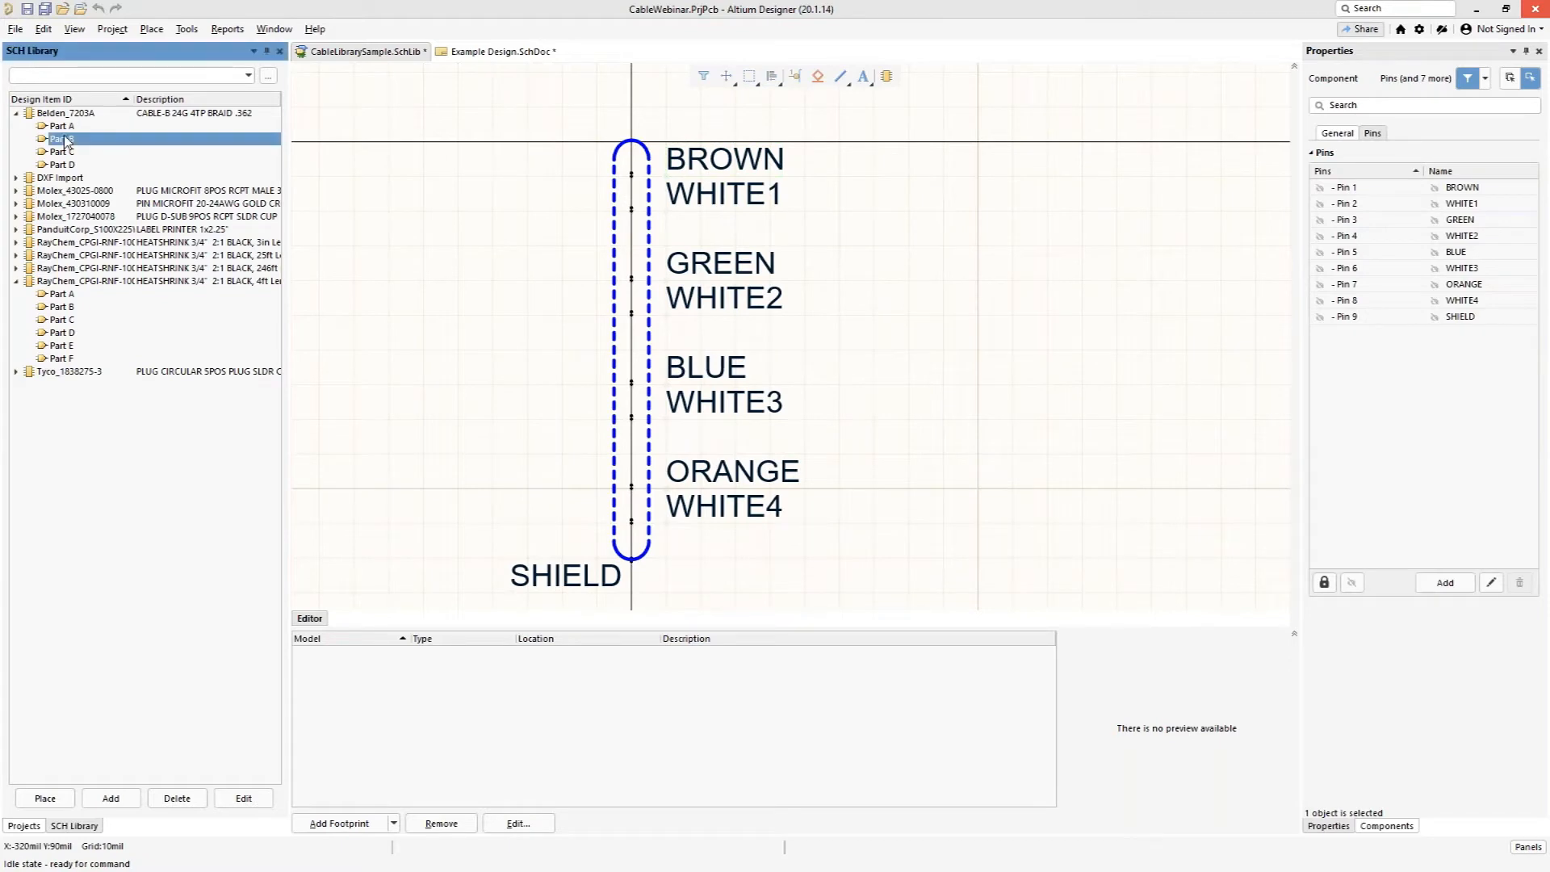
click(772, 311)
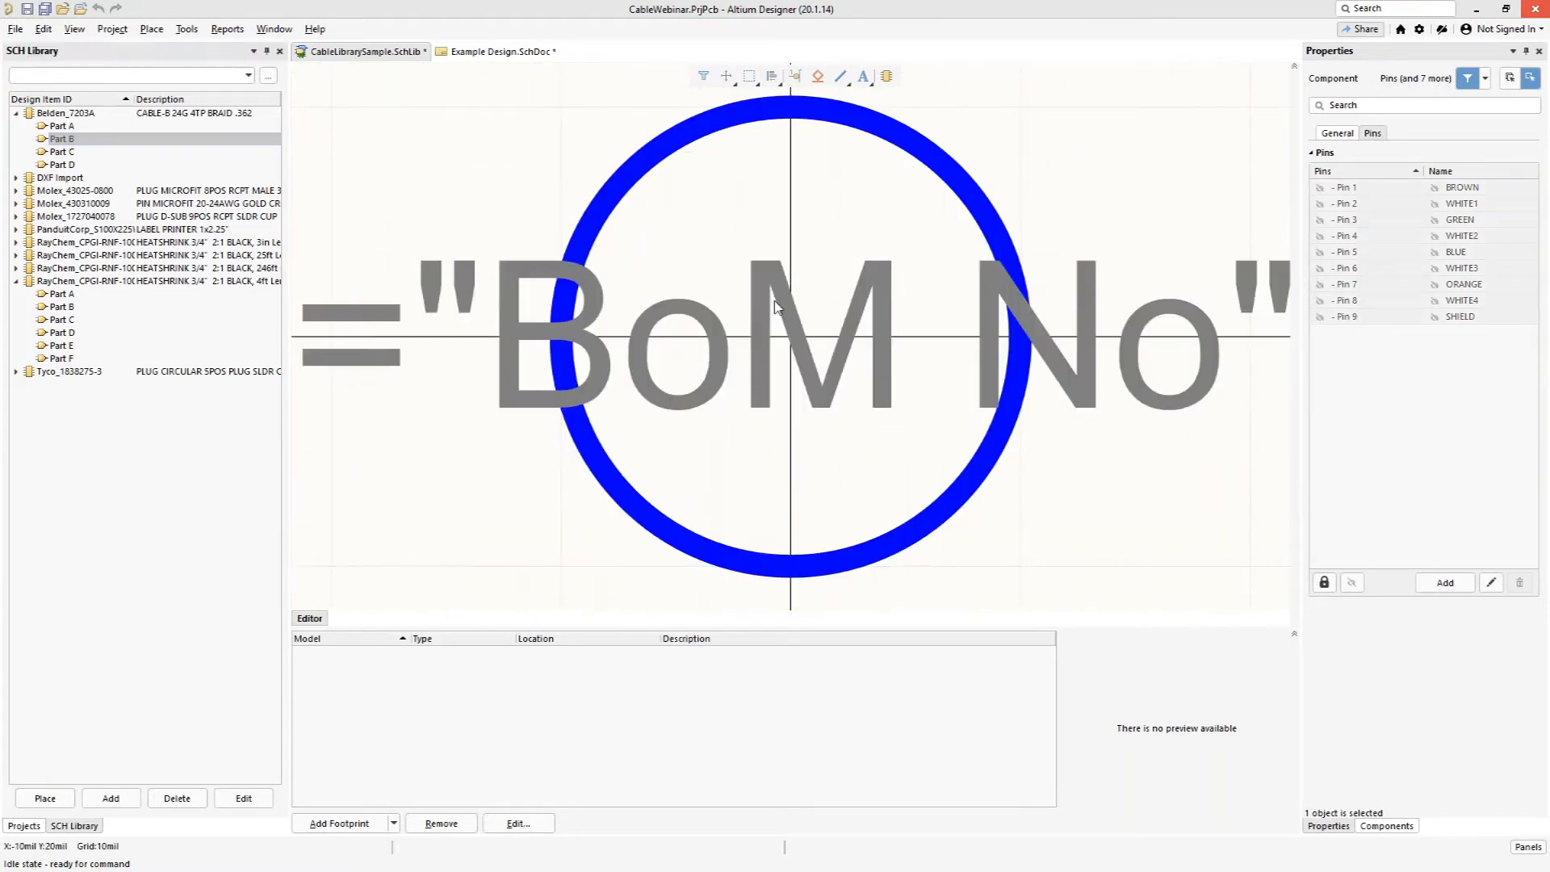
ctrl+scroll(771, 299, down, 1)
ctrl+scroll(770, 299, down, 2)
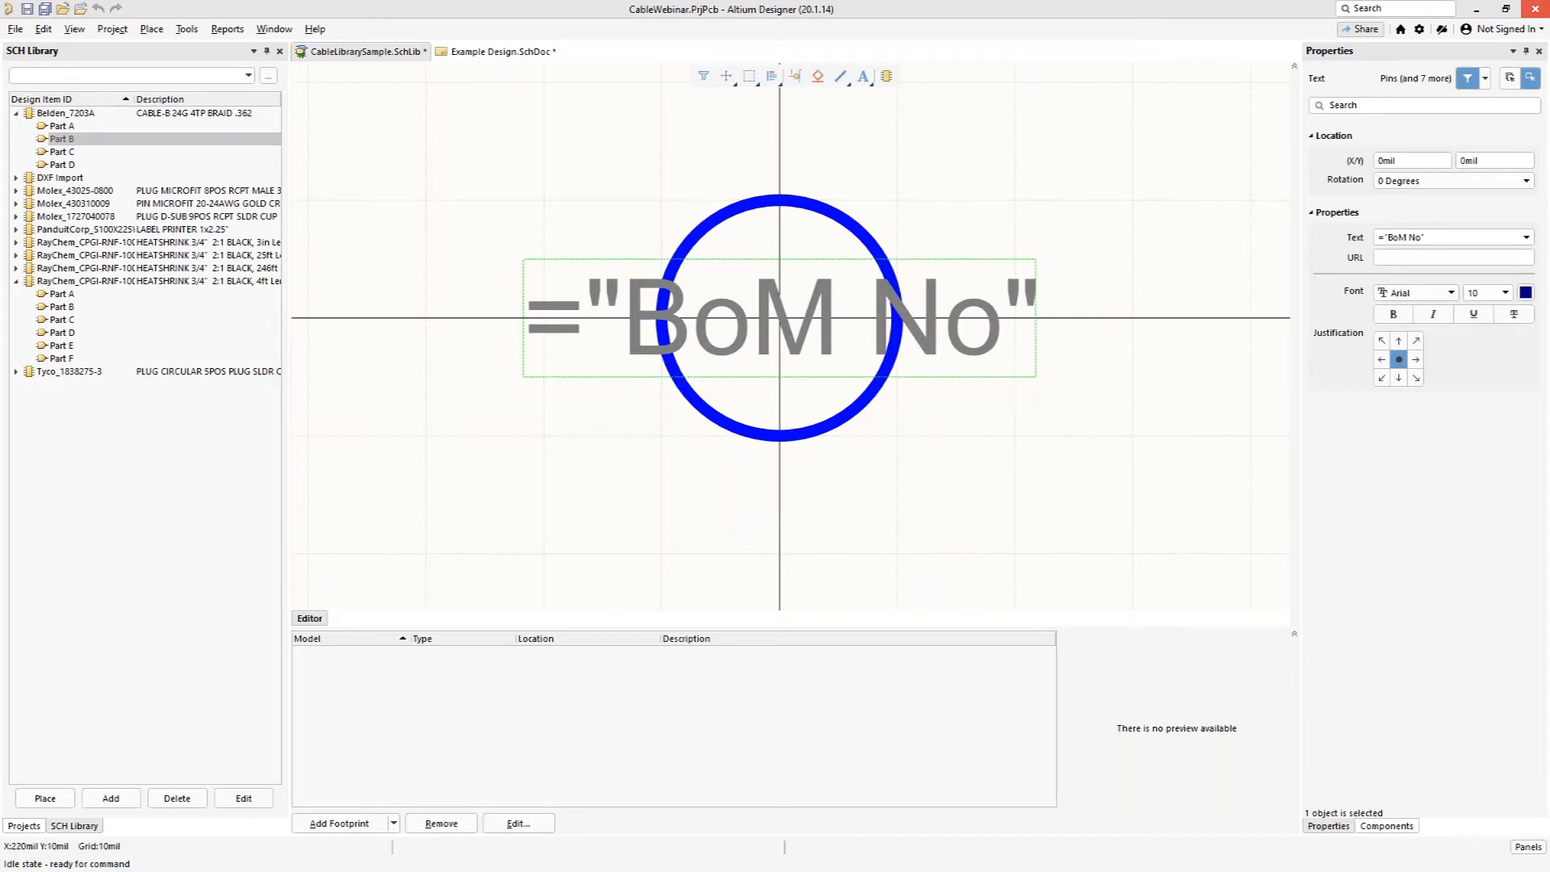
click(941, 198)
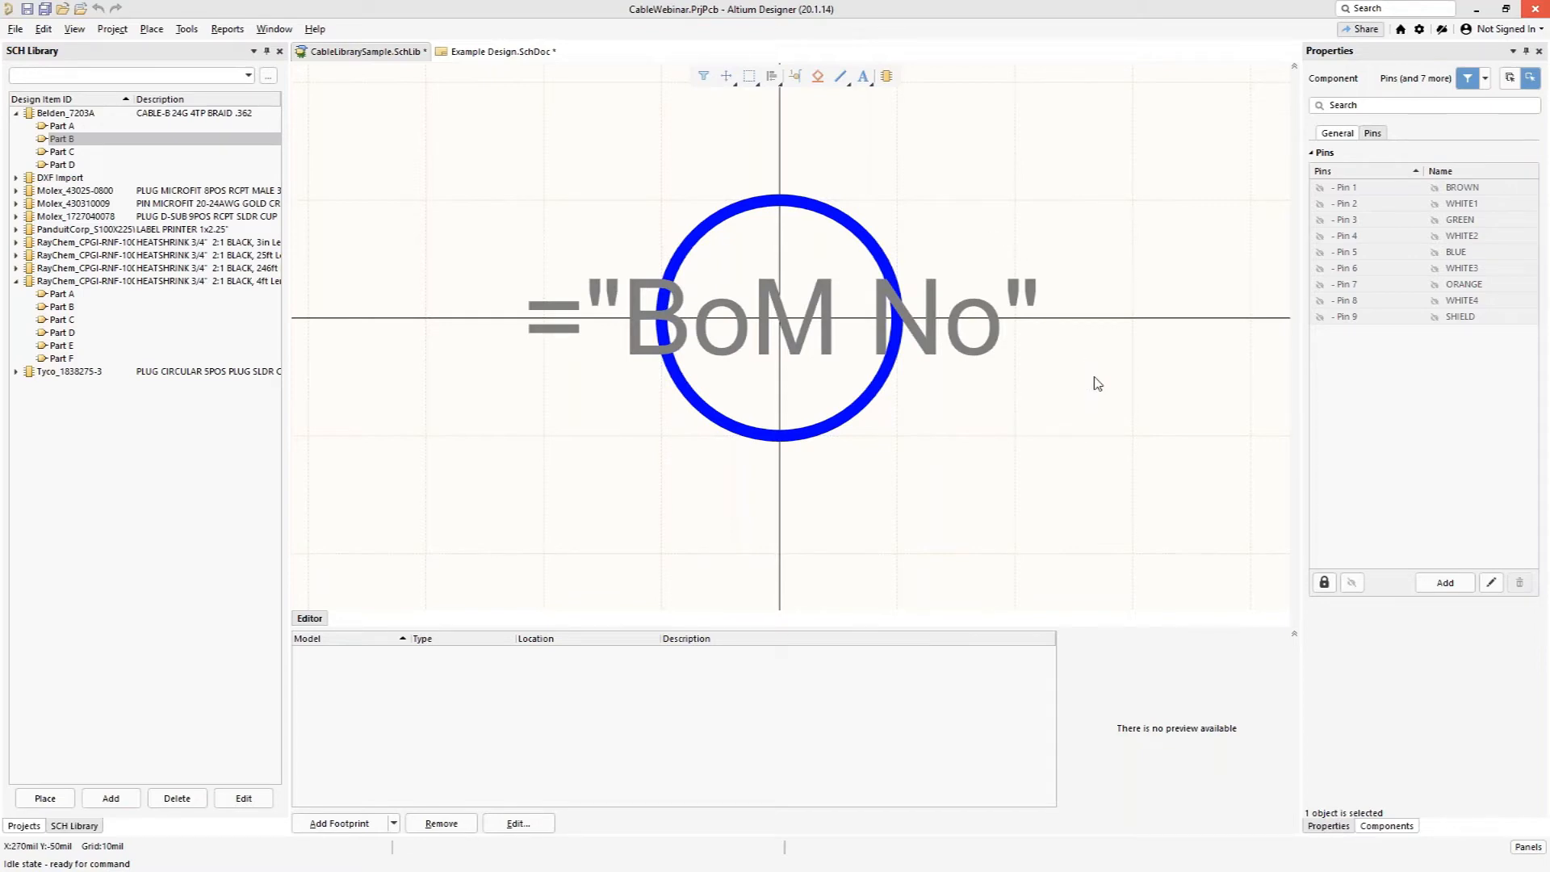
Step: Add a new parameter to the general properties of the Belden_7203A component
click(1337, 134)
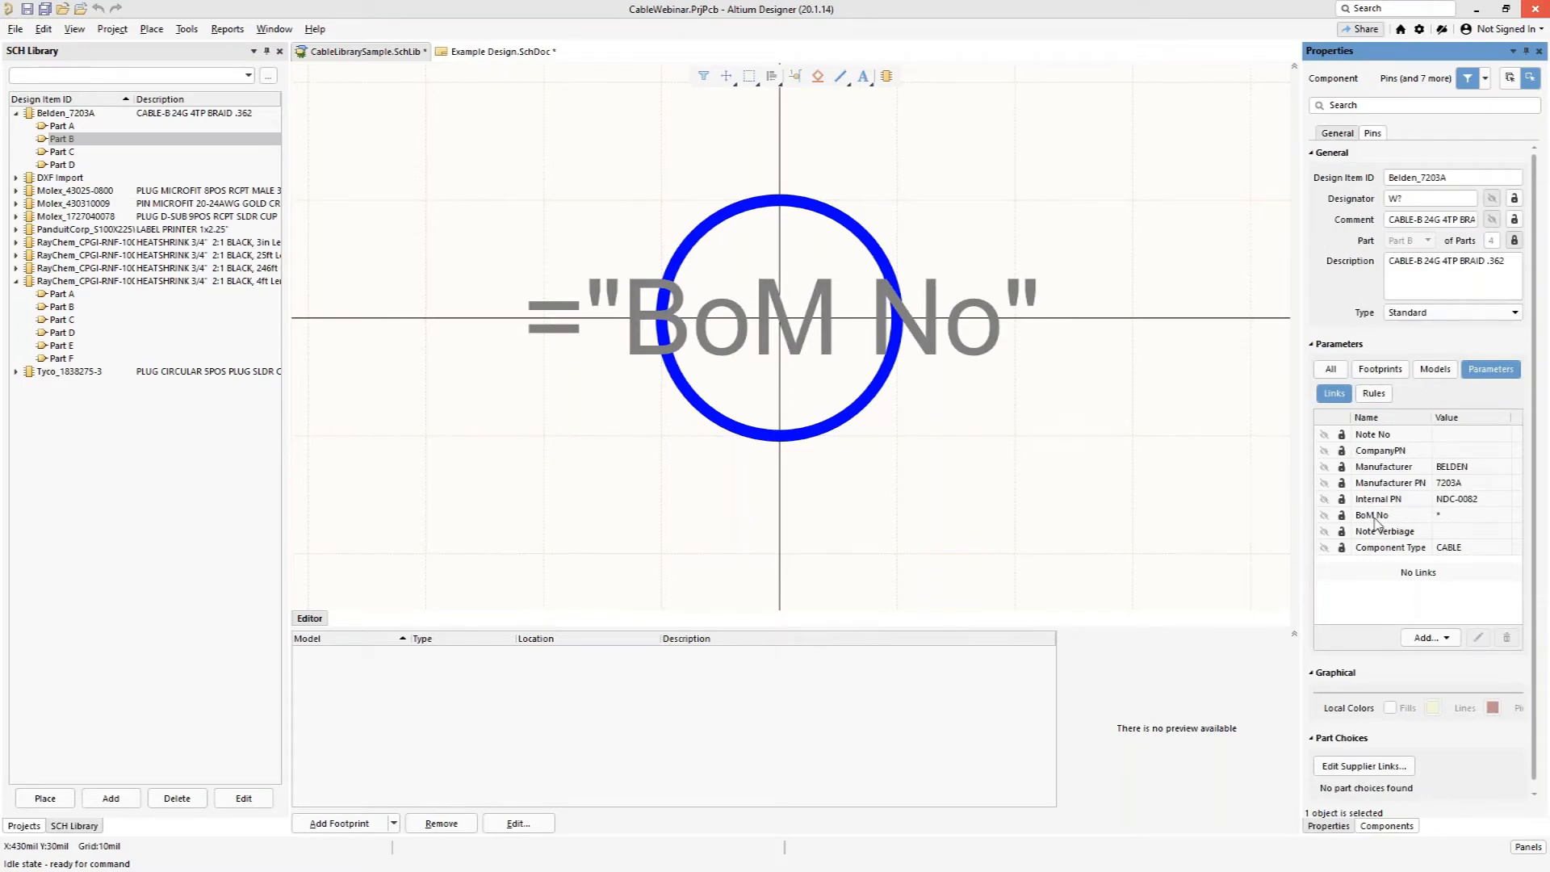
click(1436, 639)
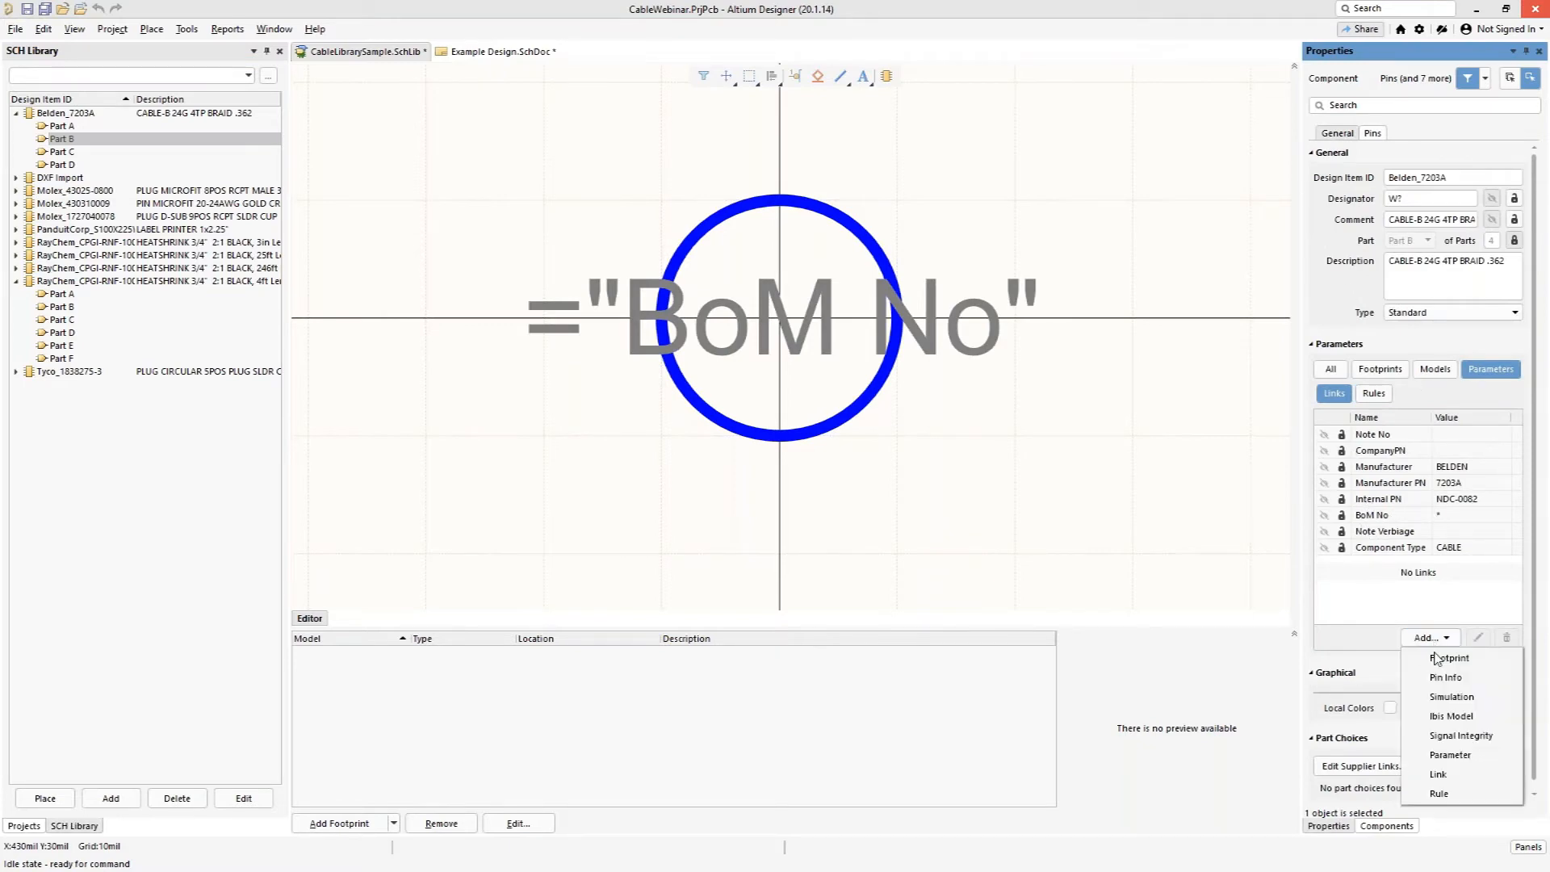
click(1448, 756)
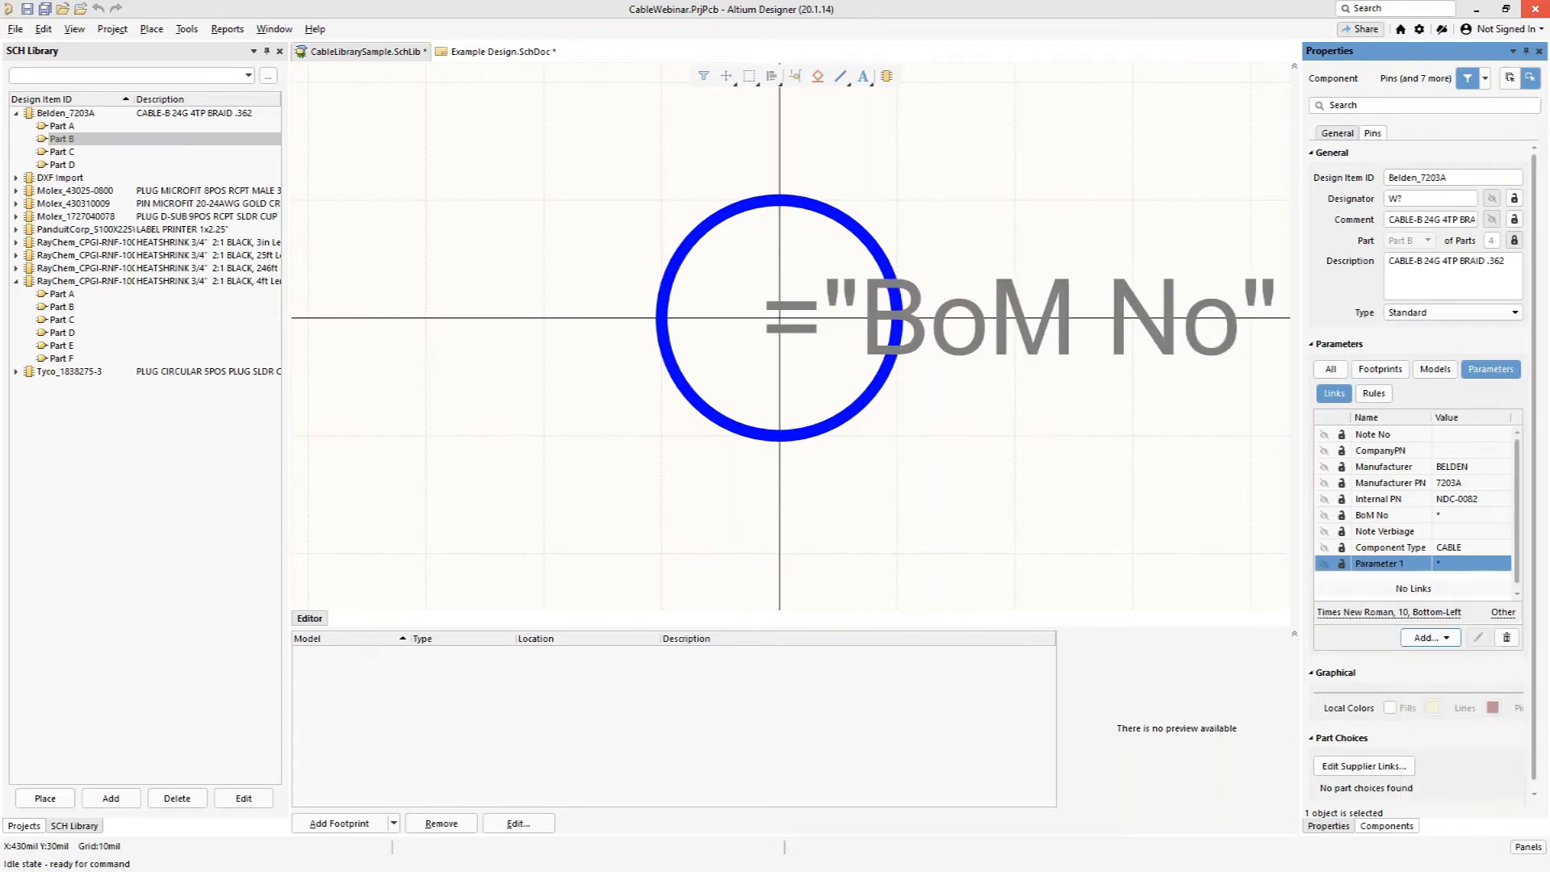
Step: Name the new parameter Test, set its value to 123456, and make it visible above the circle
click(1418, 565)
text(Test)
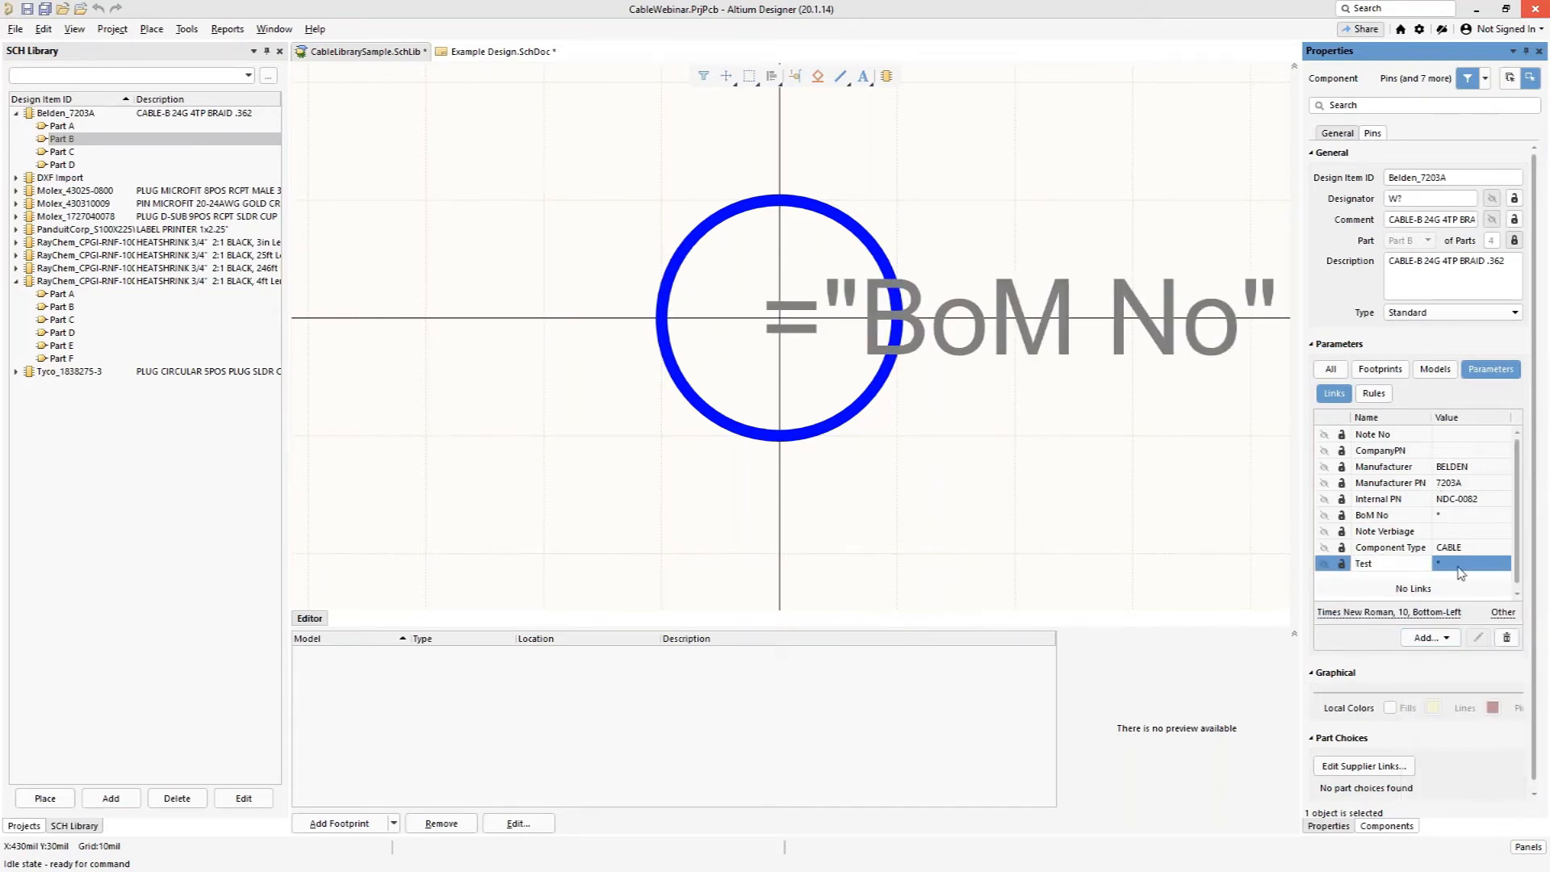
key(Tab)
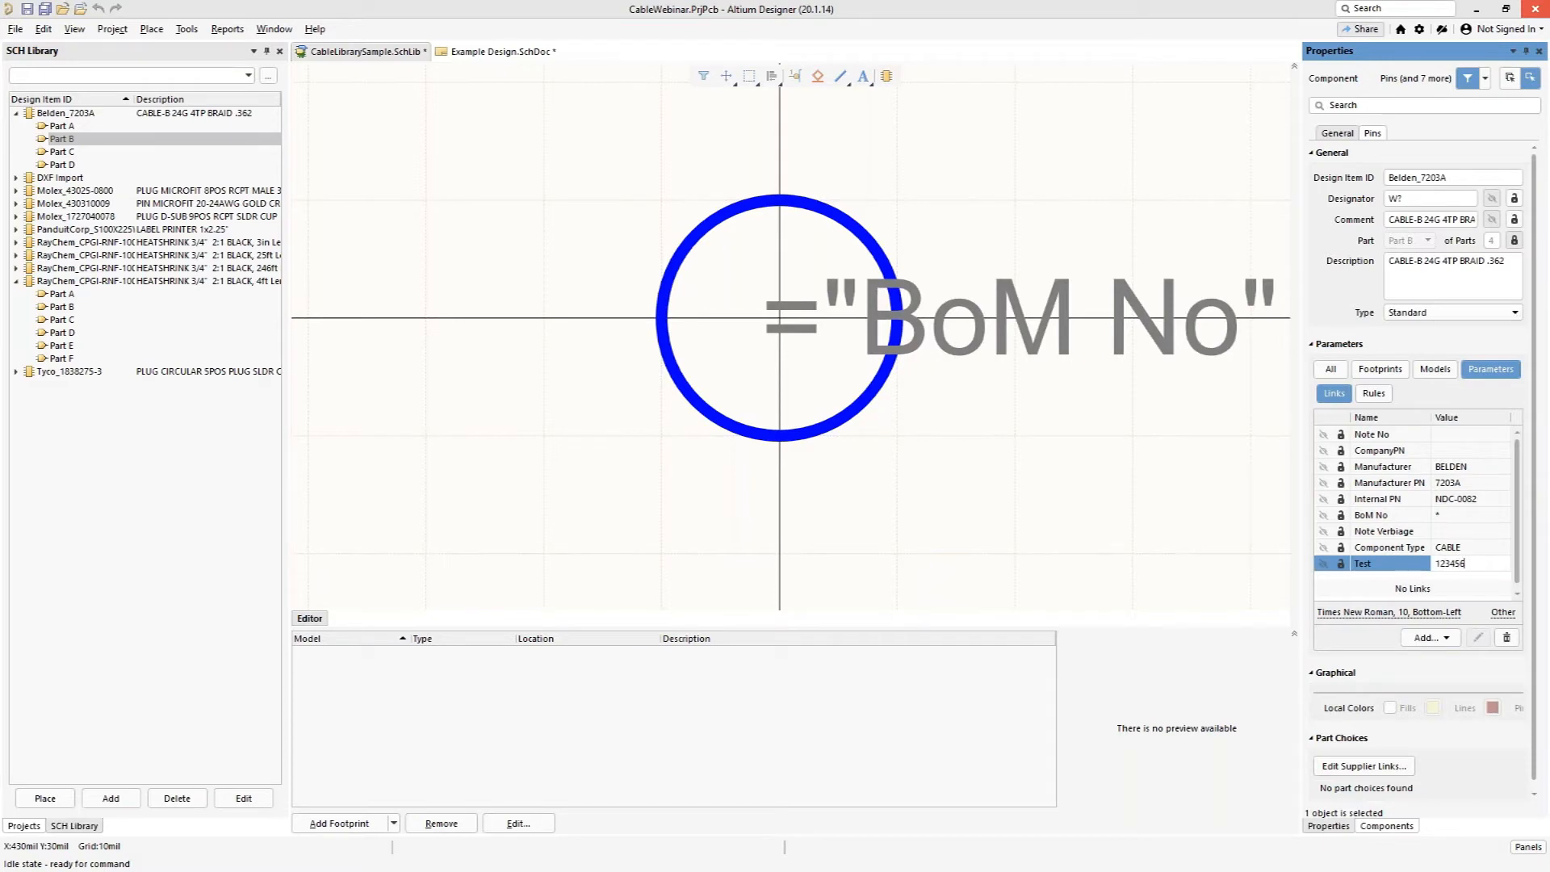
click(1324, 564)
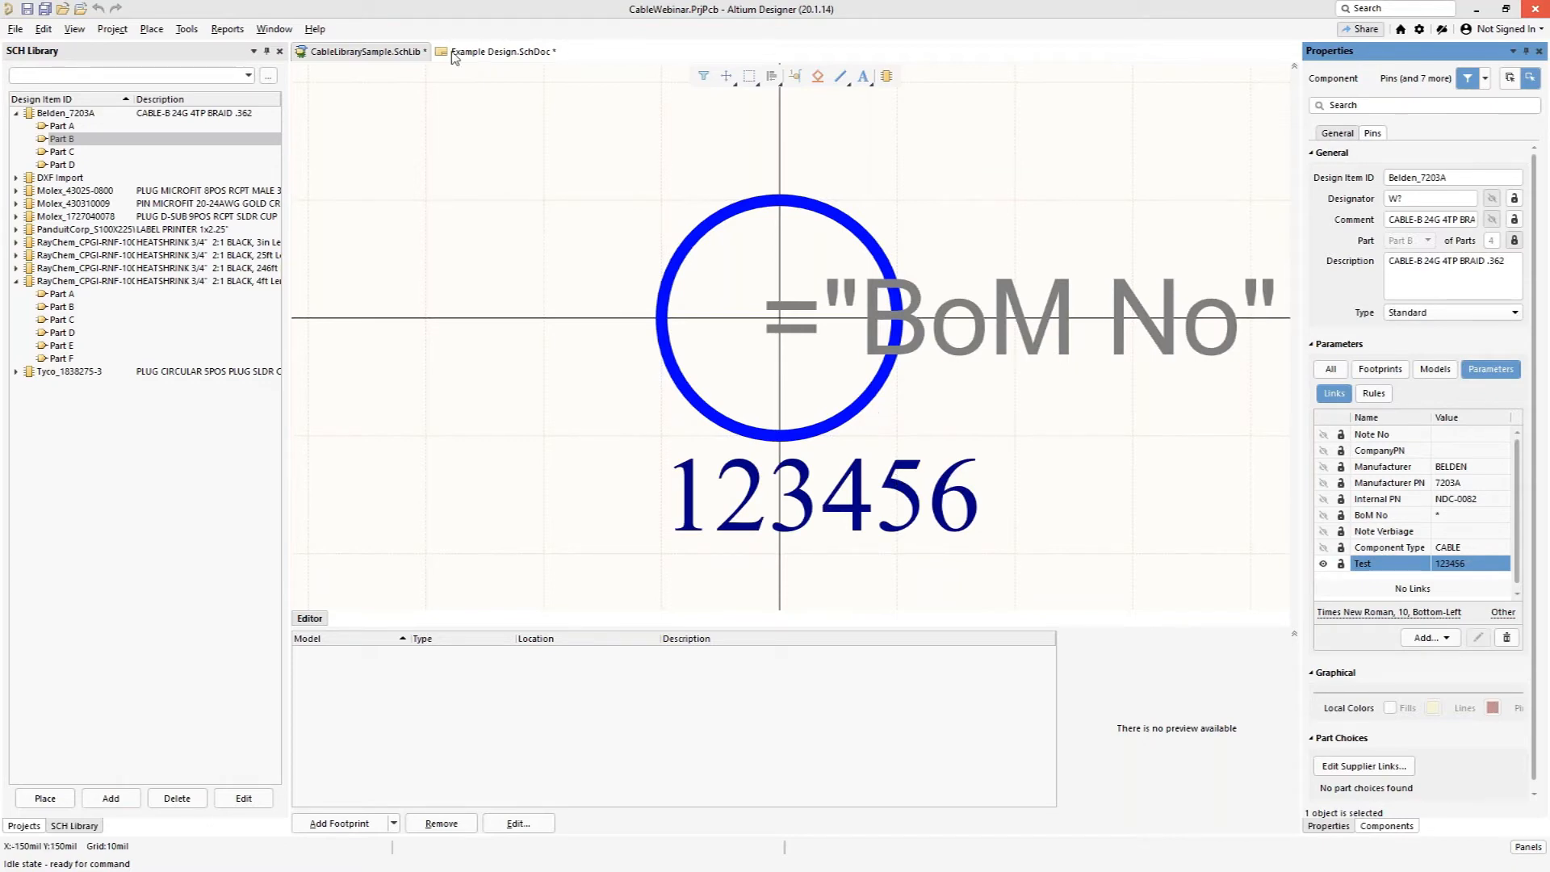
click(621, 182)
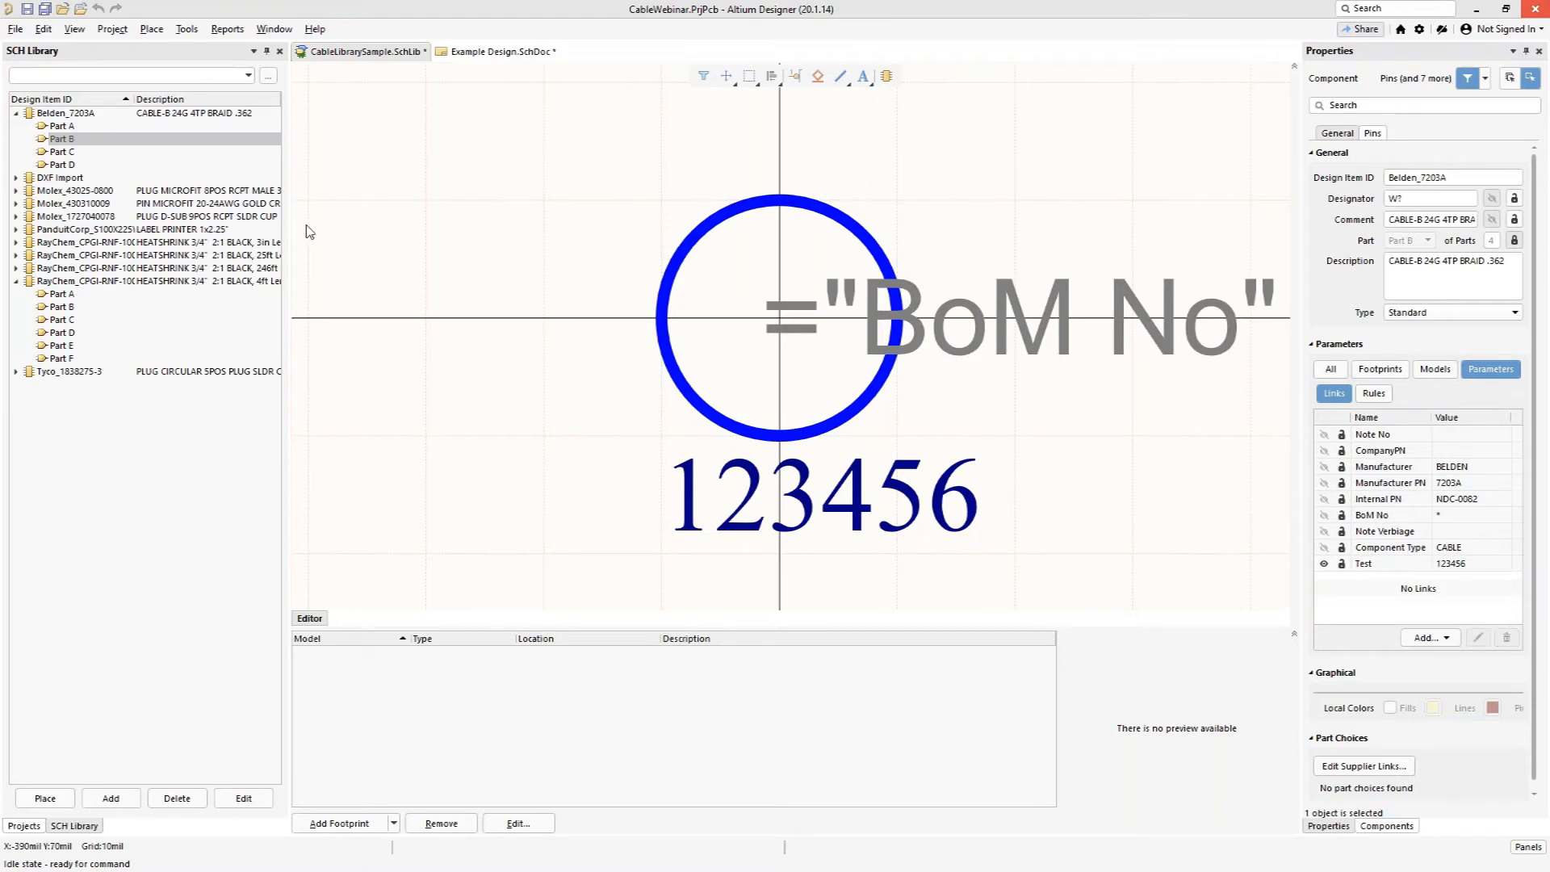
drag(880, 501, 839, 150)
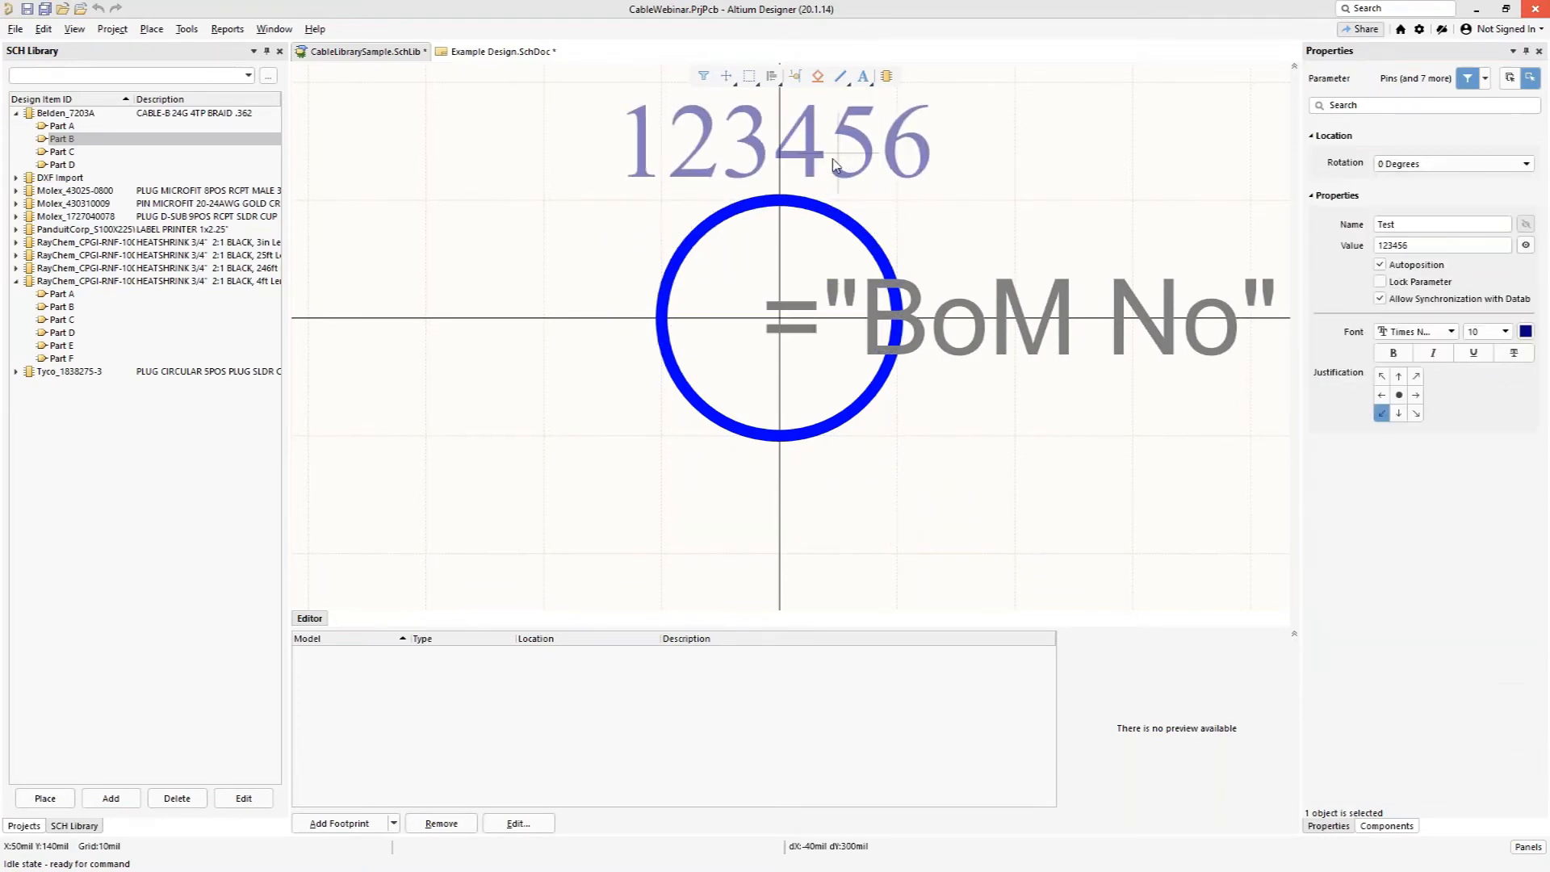
Step: View Parts A through D of Belden_7203A to check how the visible Test parameter displays on each one
click(77, 127)
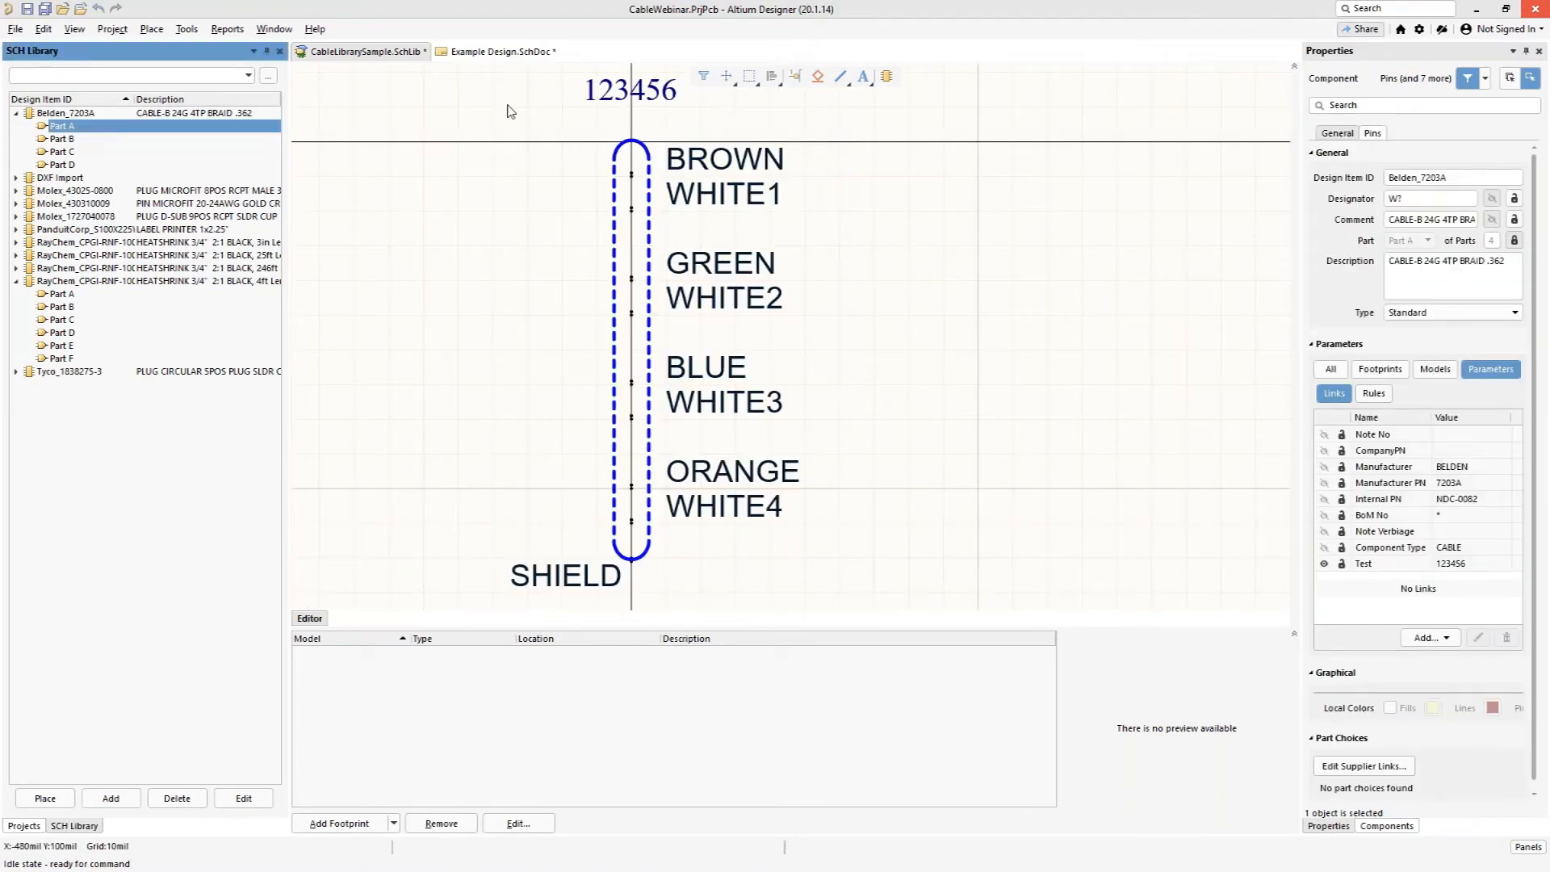
click(73, 140)
click(73, 151)
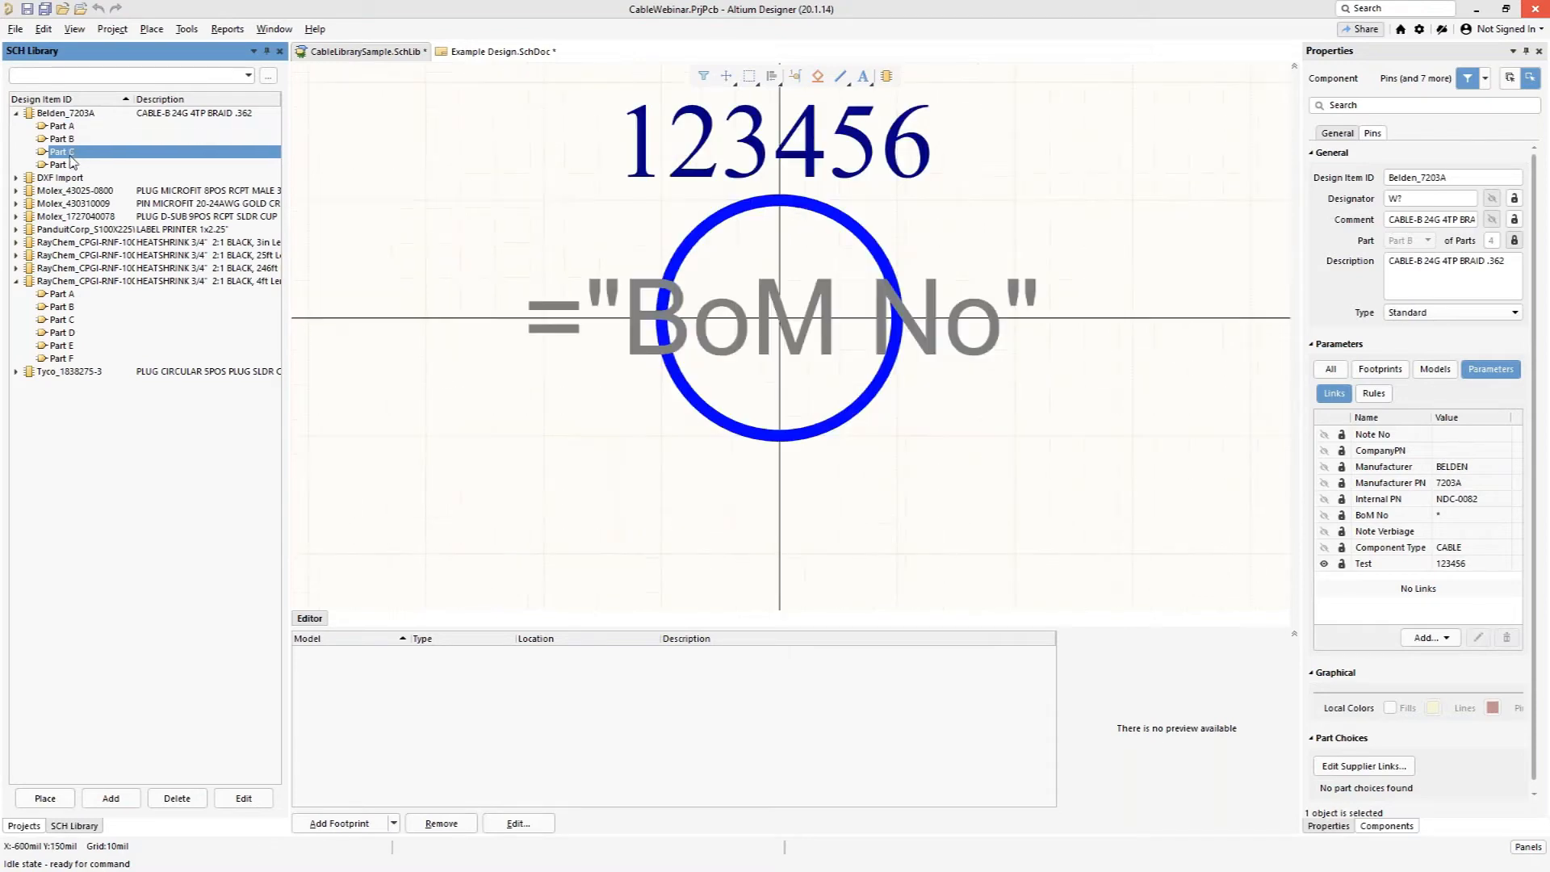
click(74, 164)
click(74, 153)
right_drag(384, 389, 568, 413)
ctrl+scroll(565, 411, up, 4)
right_drag(461, 420, 657, 442)
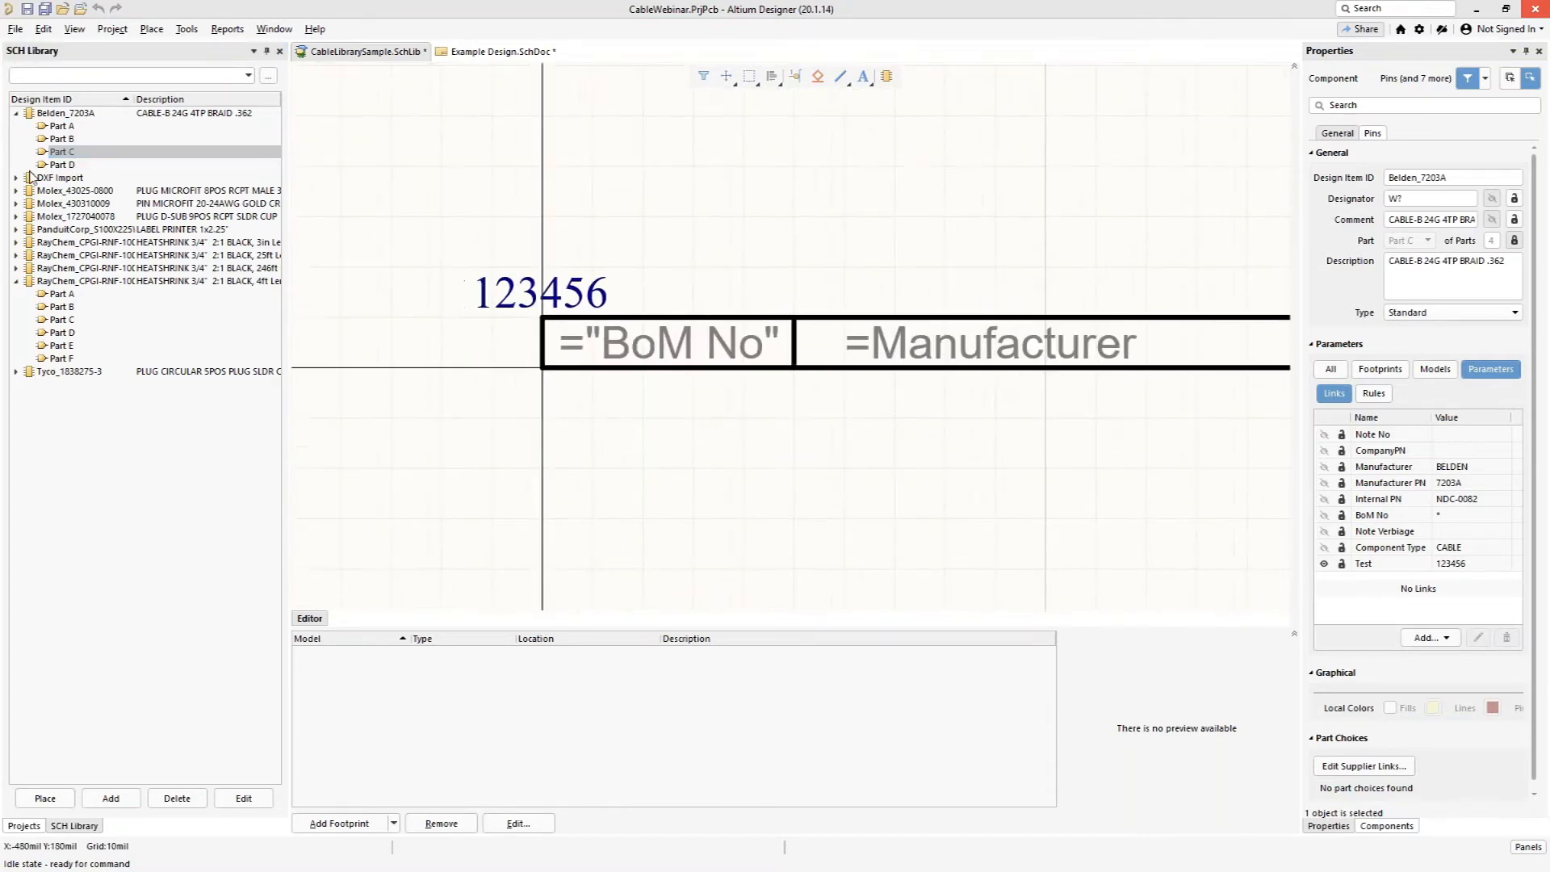
click(64, 168)
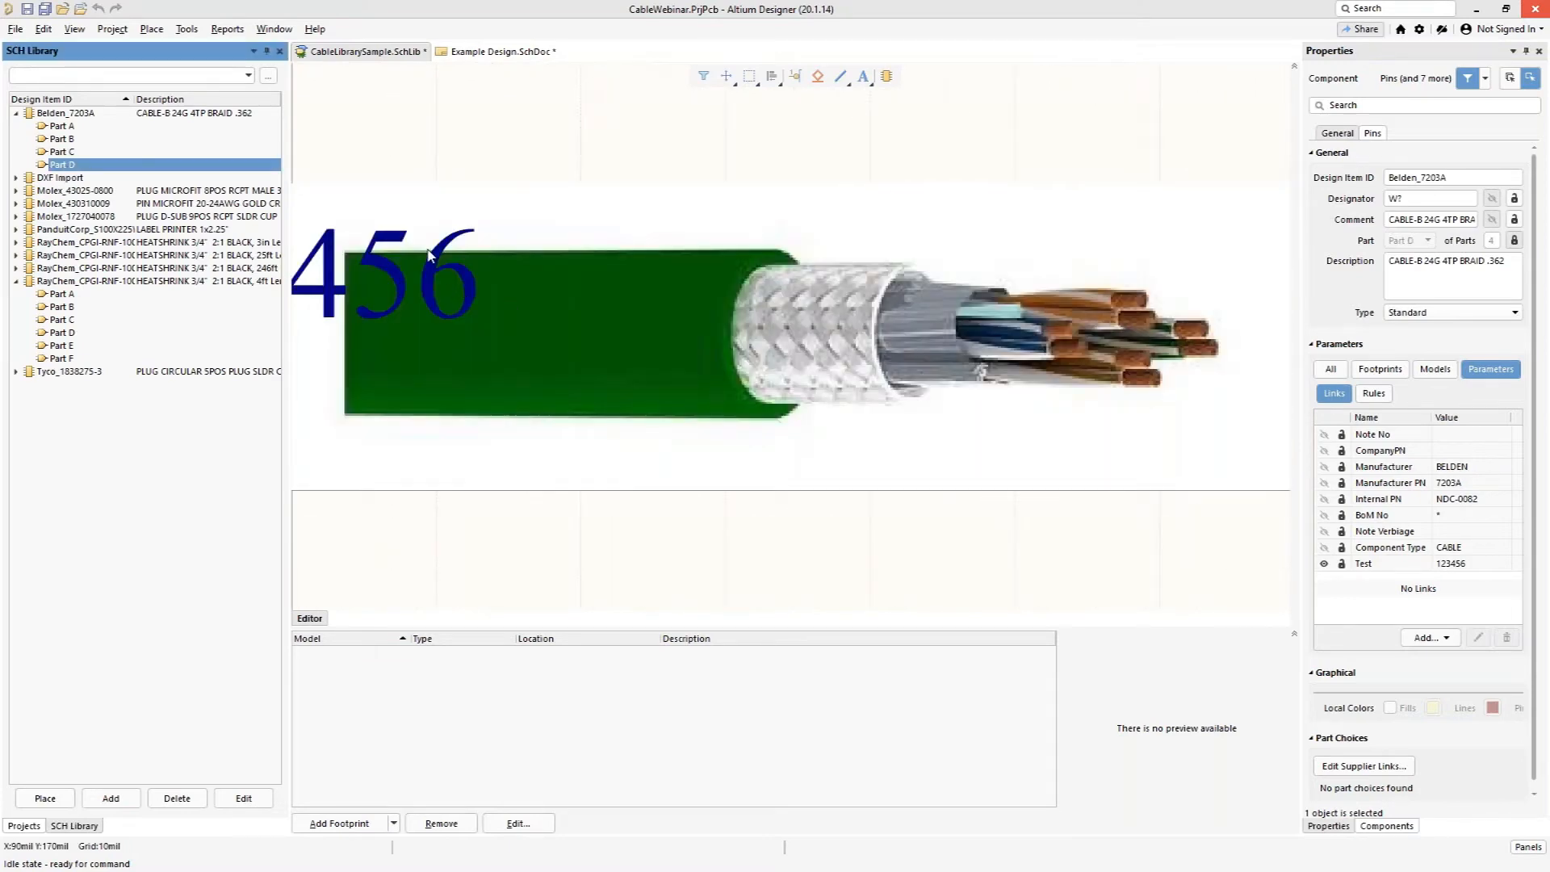
ctrl+scroll(465, 166, down, 5)
right_drag(408, 308, 580, 382)
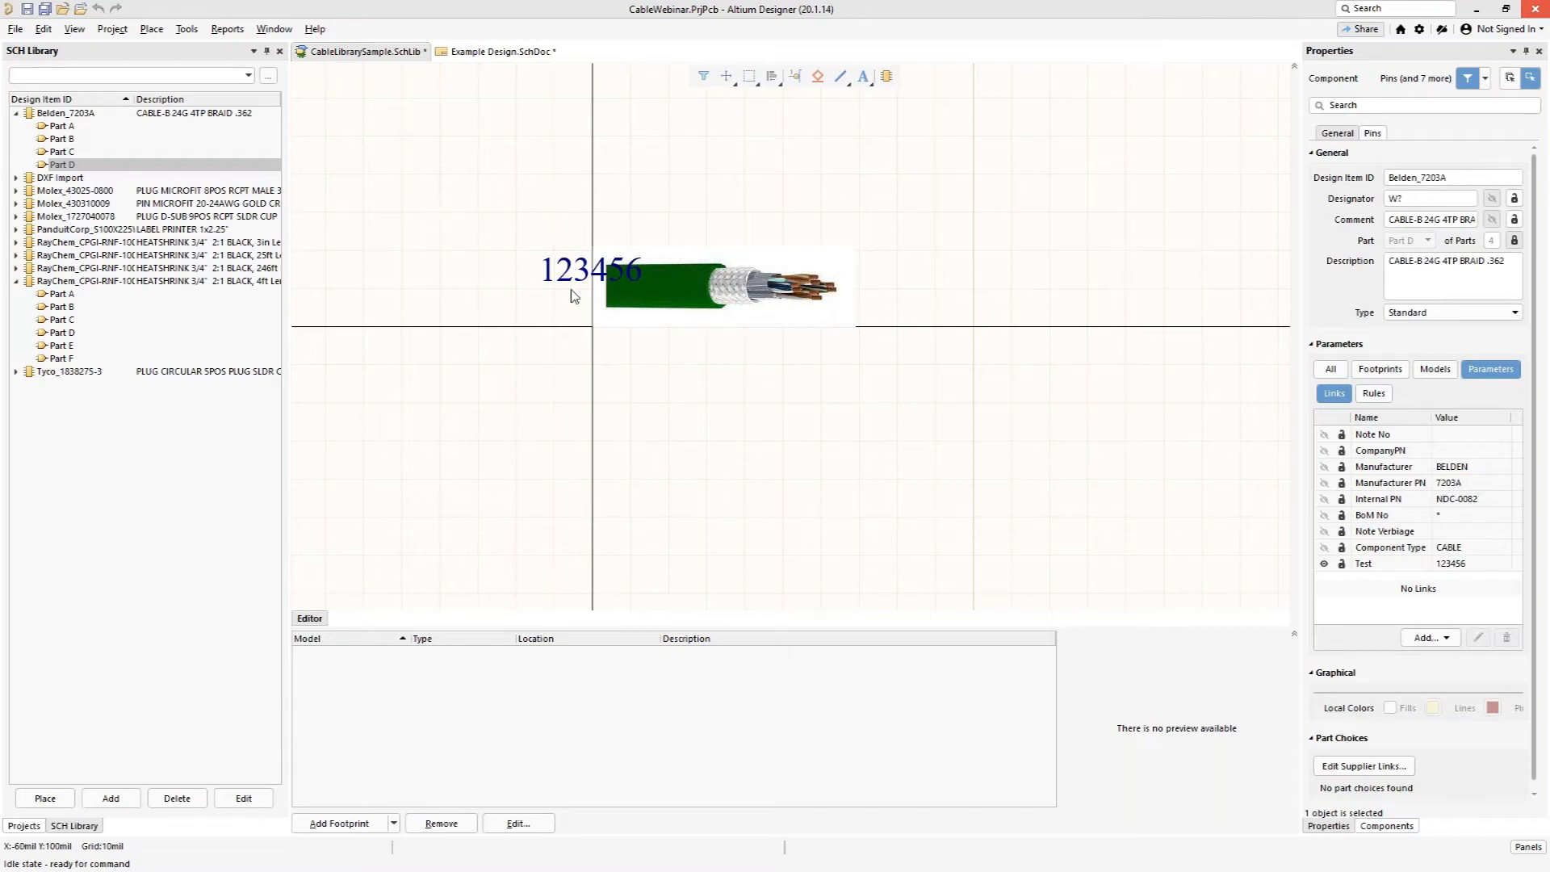
Step: Inspect the BoM No text string in Part B, and hide the Test parameter of Belden_7203A
click(61, 138)
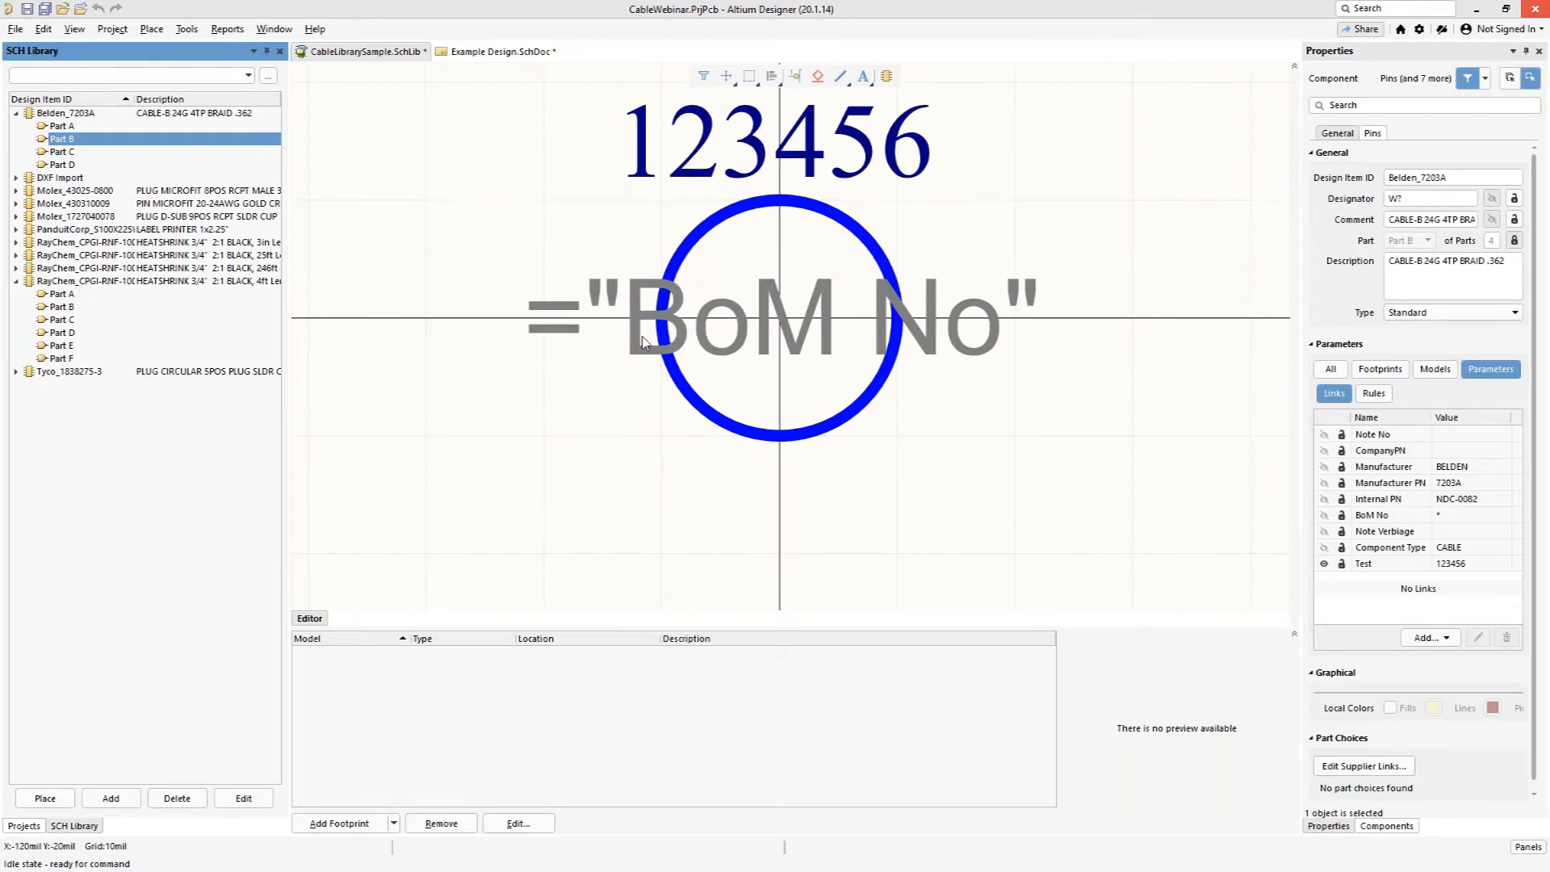
click(848, 311)
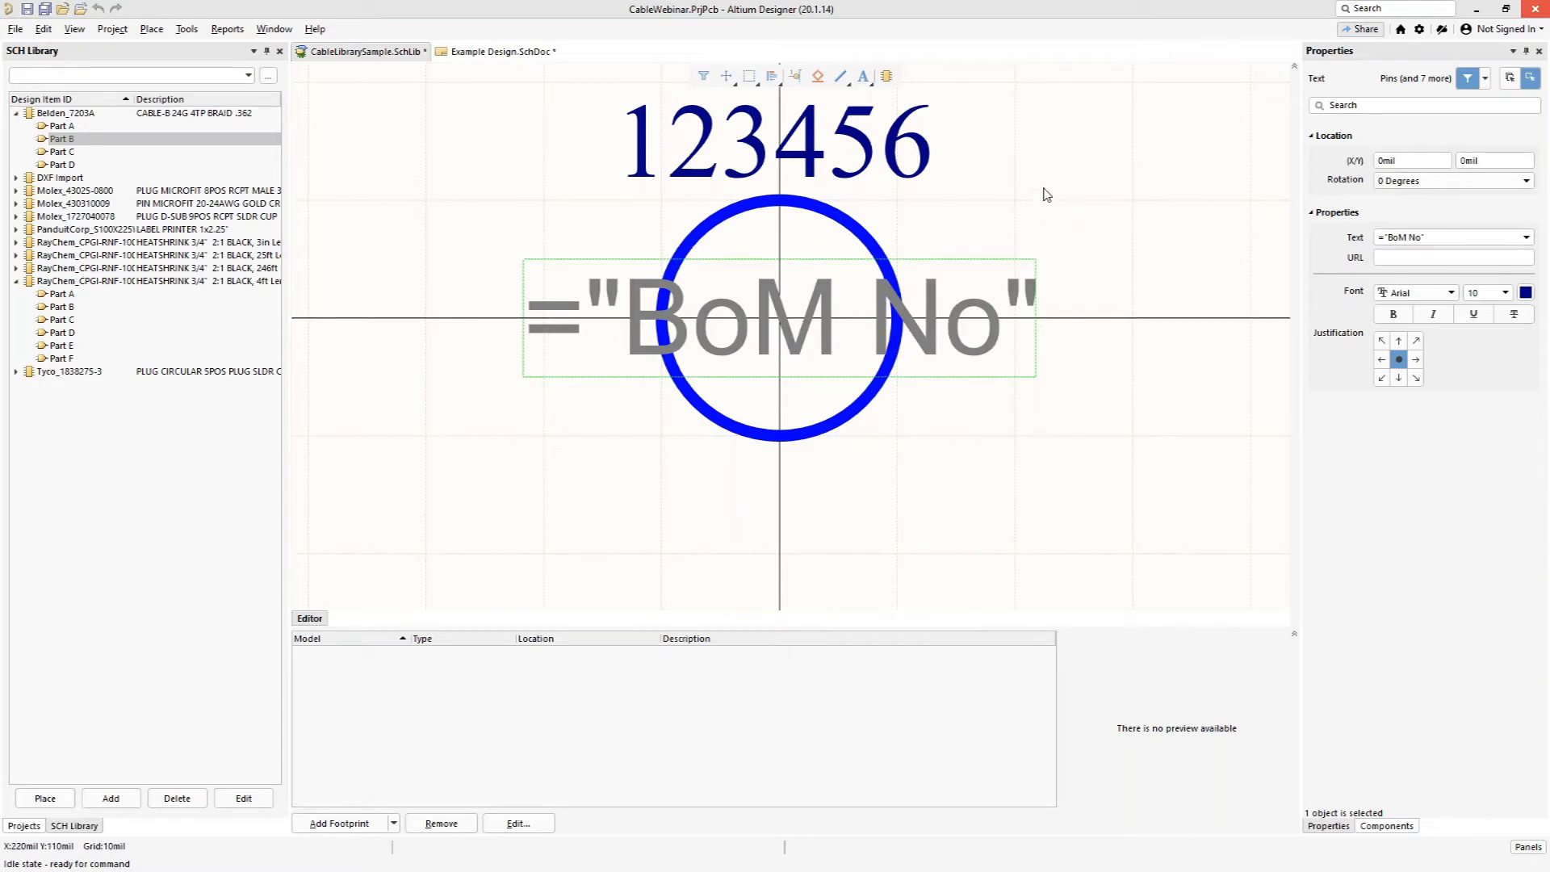
click(1066, 217)
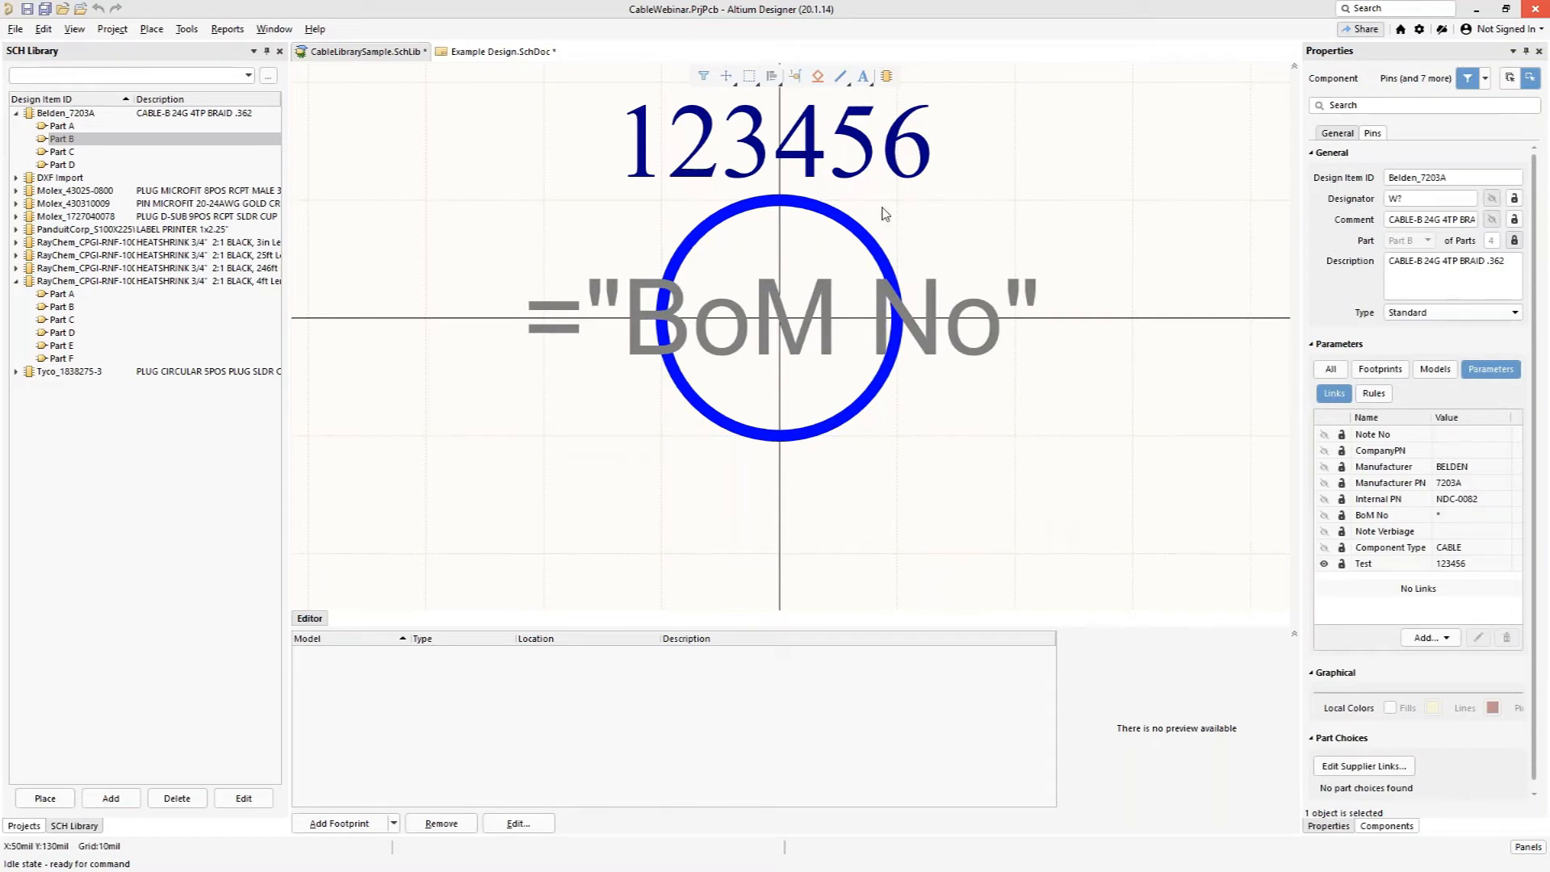
click(1324, 565)
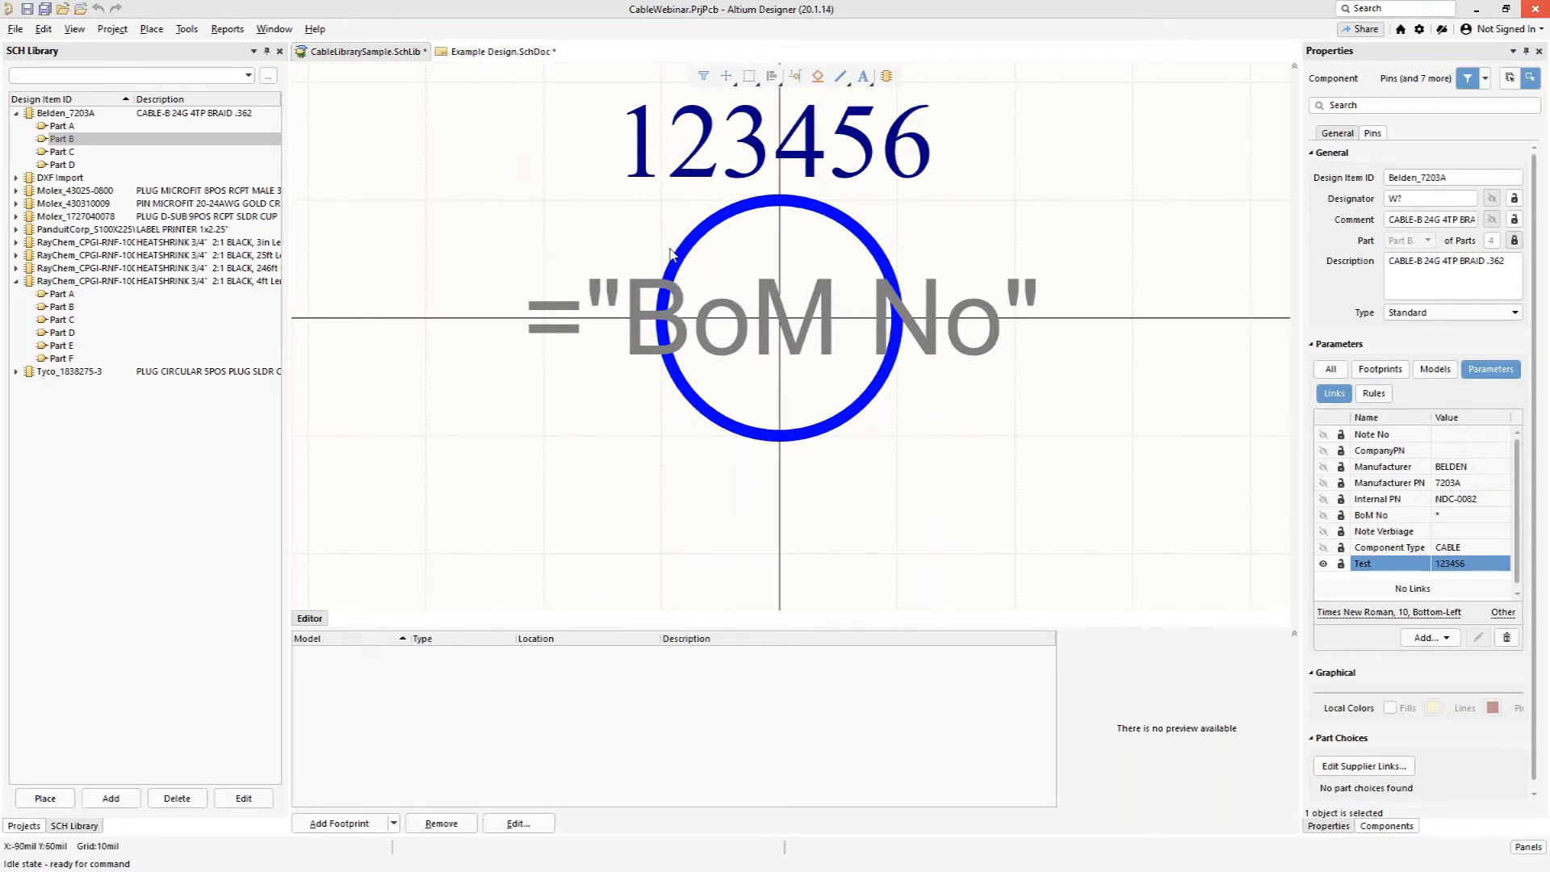
click(1324, 564)
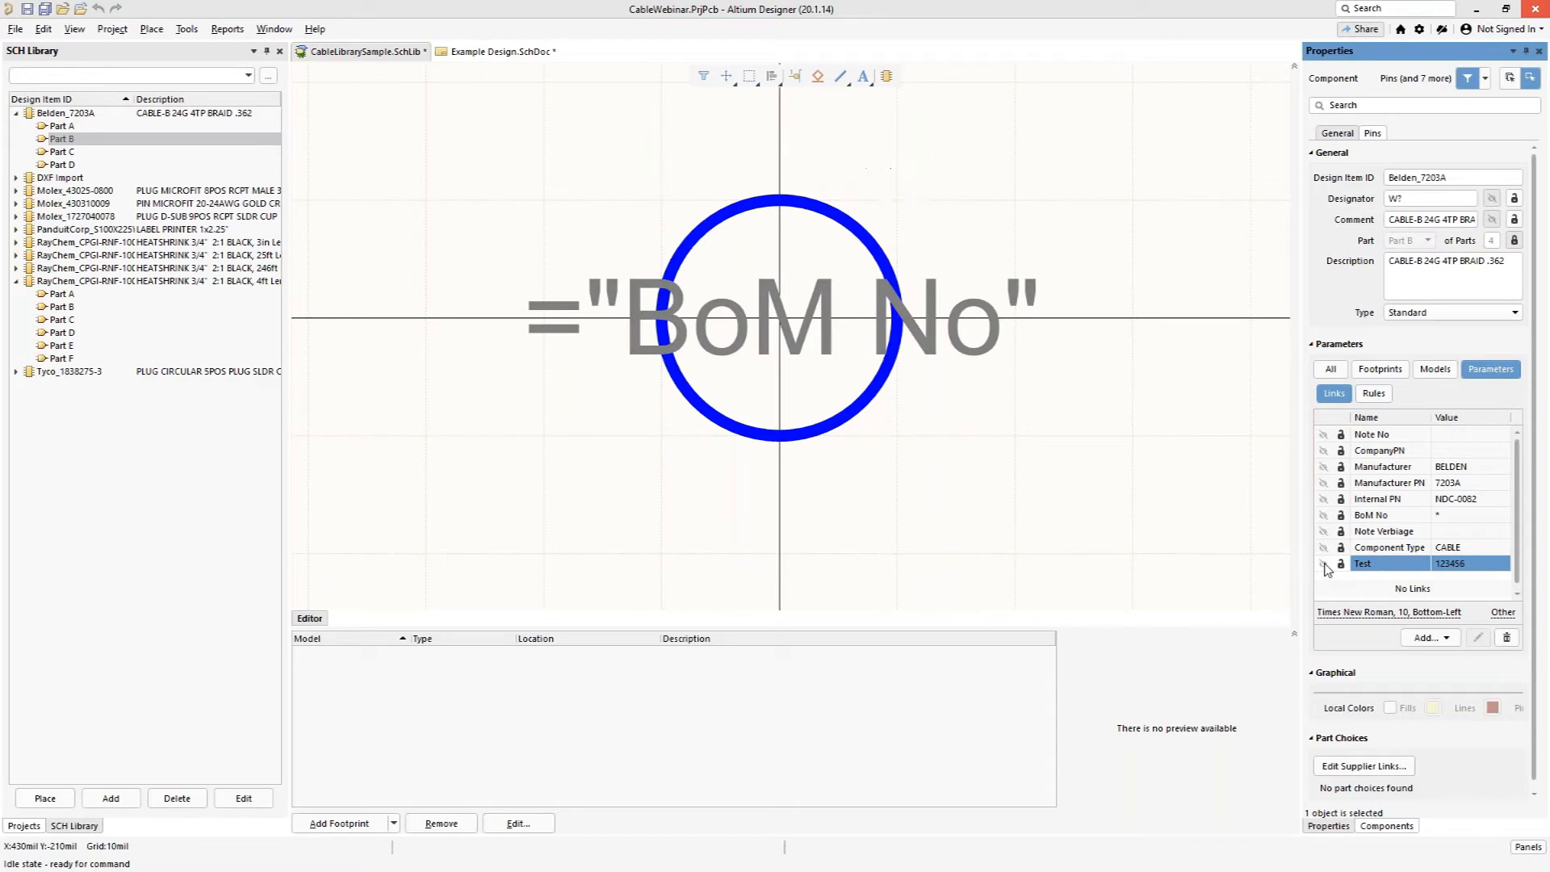
Step: In Example Design.SchDoc, examine the numbered BoM balloons along the cable drawing and the matching parts table above it
click(501, 52)
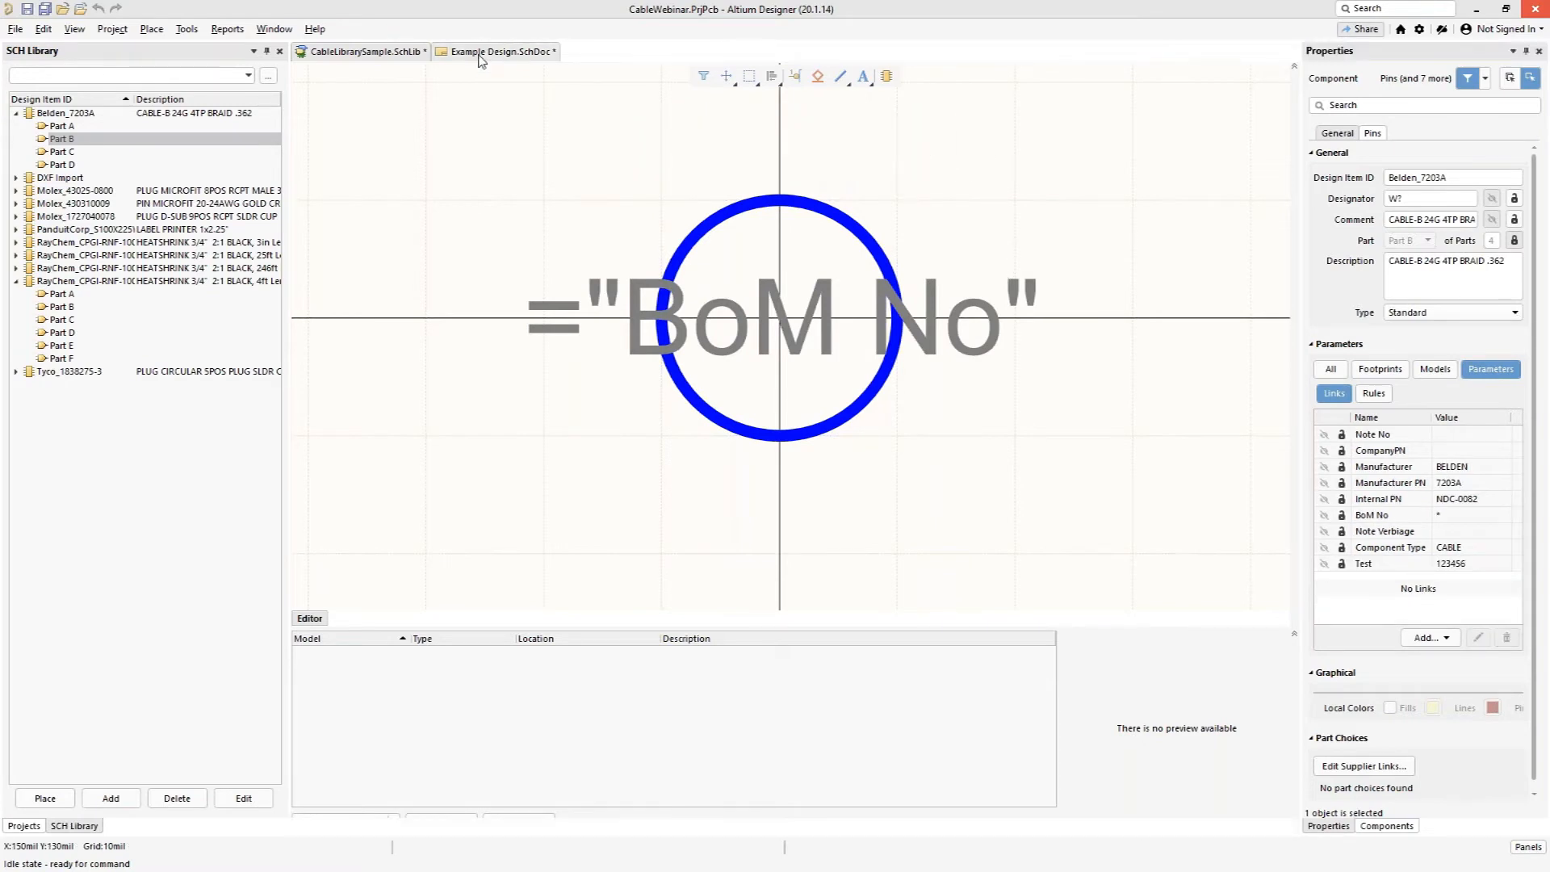
ctrl+scroll(651, 245, down, 3)
right_drag(668, 297, 792, 286)
ctrl+scroll(605, 252, up, 3)
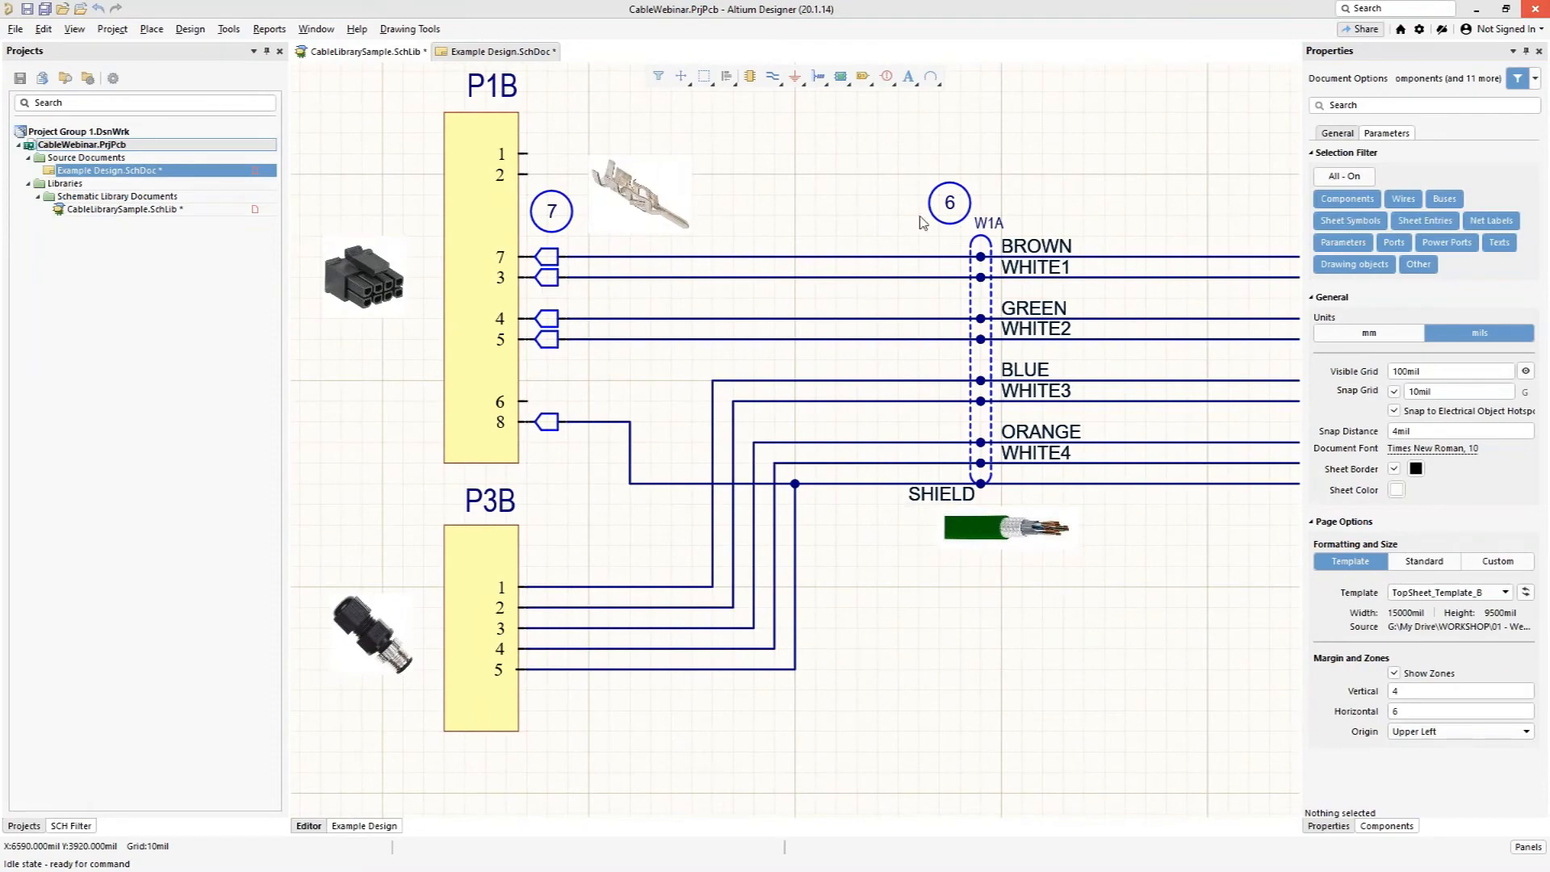
ctrl+scroll(1136, 153, down, 4)
right_drag(938, 171, 913, 479)
ctrl+scroll(755, 212, up, 3)
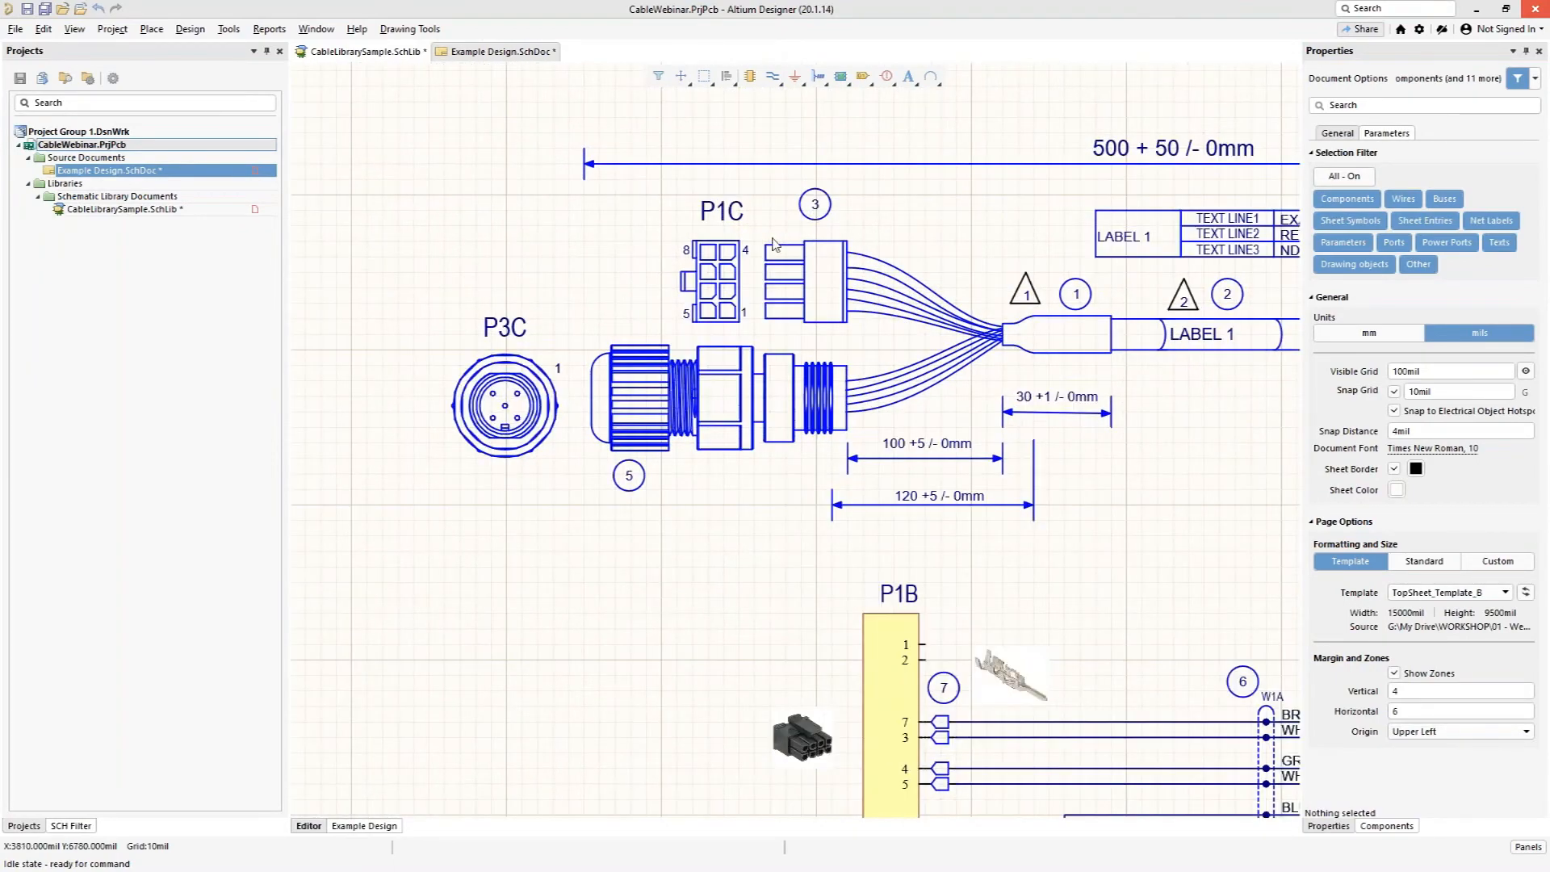
right_drag(1108, 443, 704, 444)
right_drag(1070, 243, 947, 506)
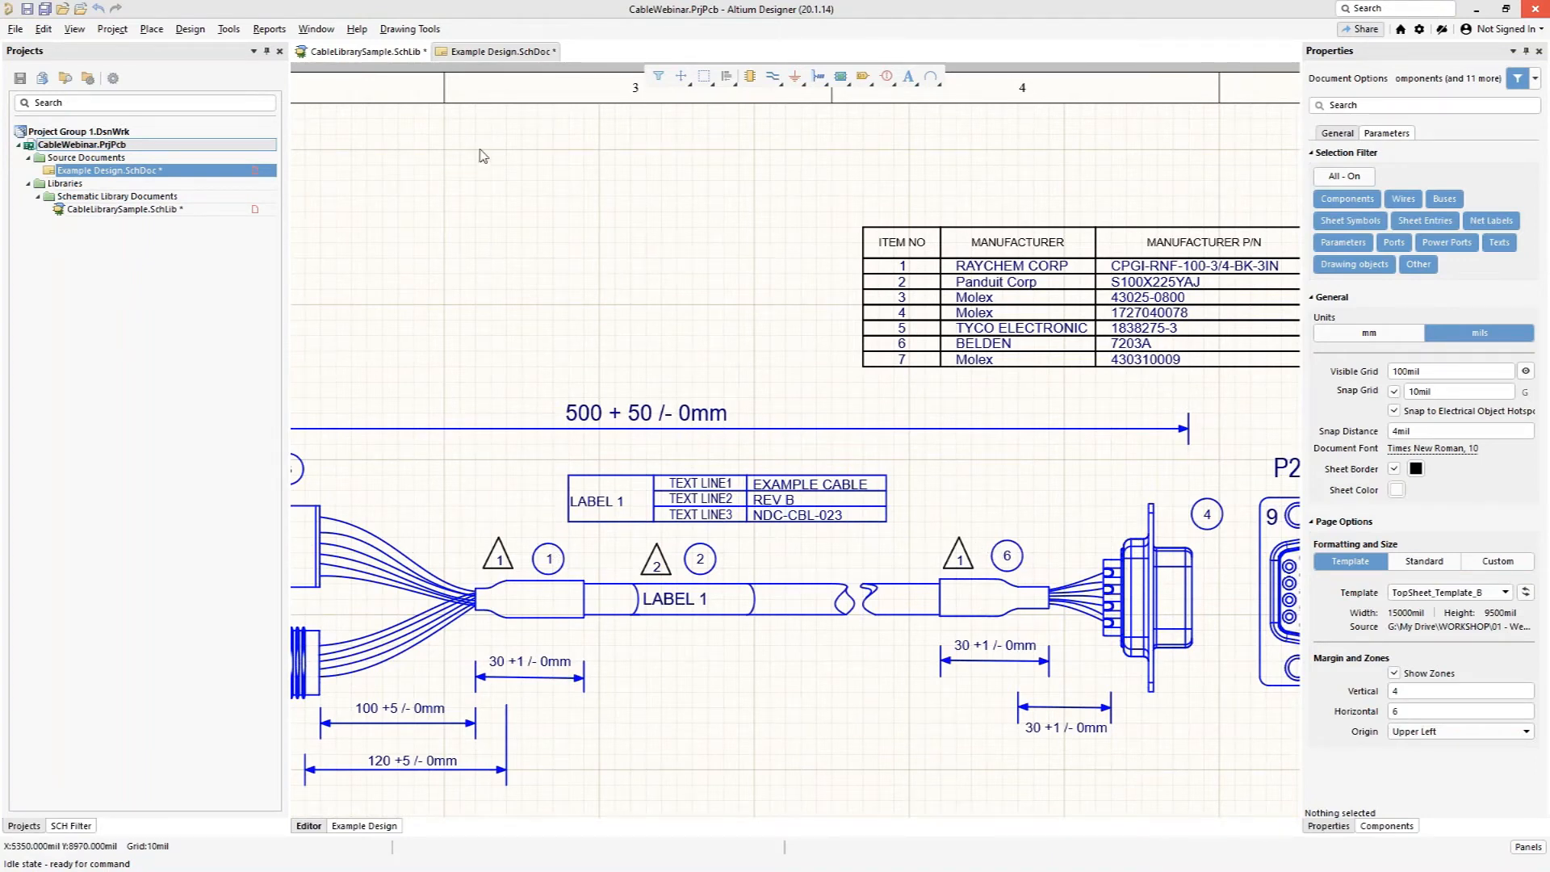
Step: Open Part C of Belden_7203A in the cable library and examine its BoM row fields through Internal PN
click(363, 52)
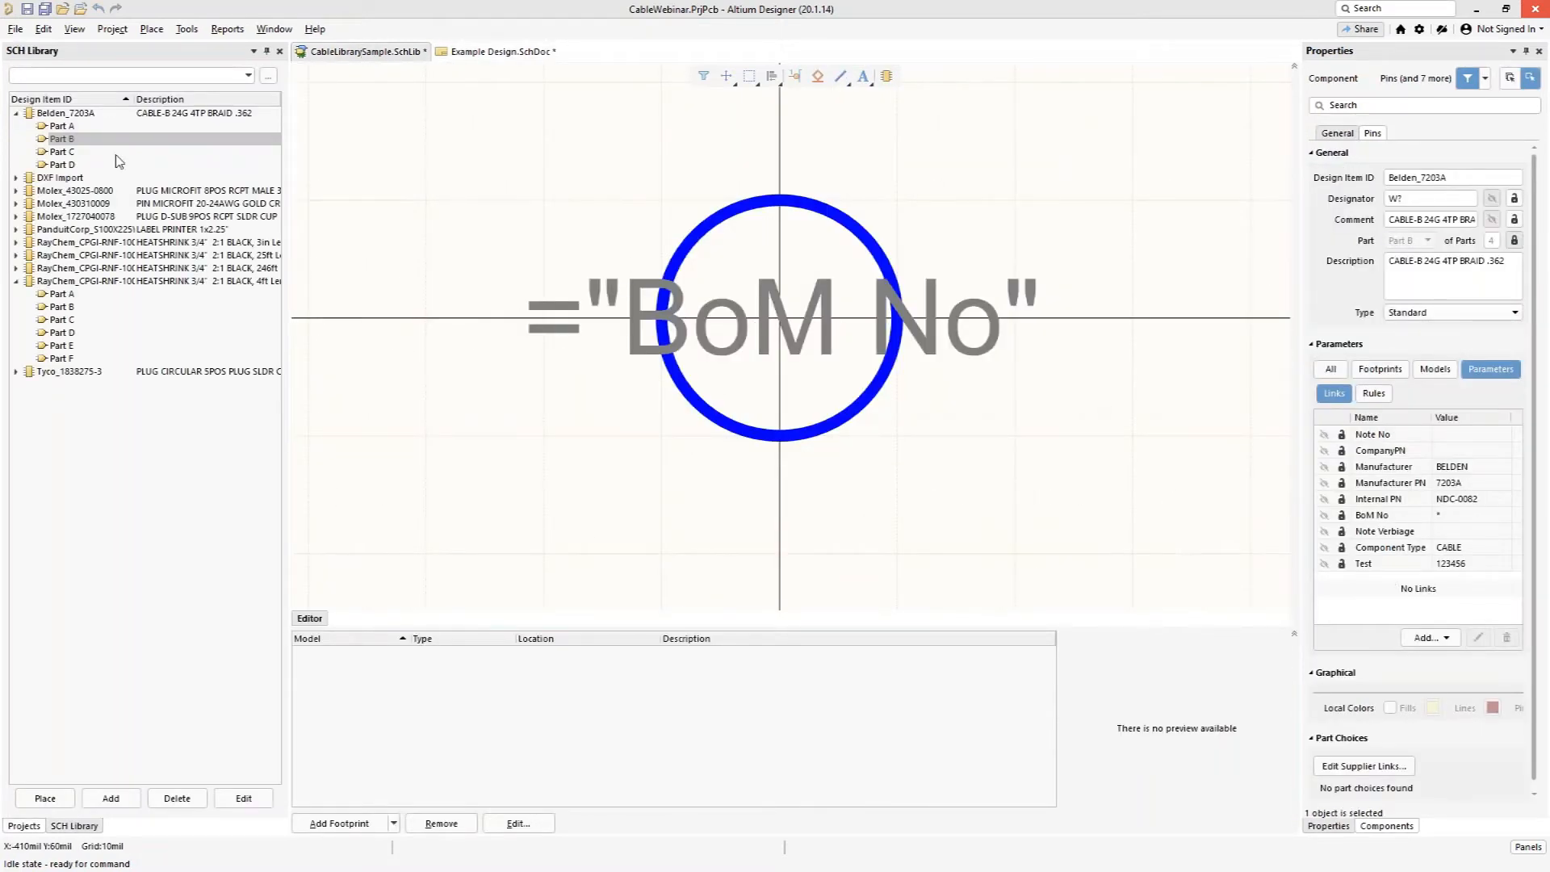
click(60, 152)
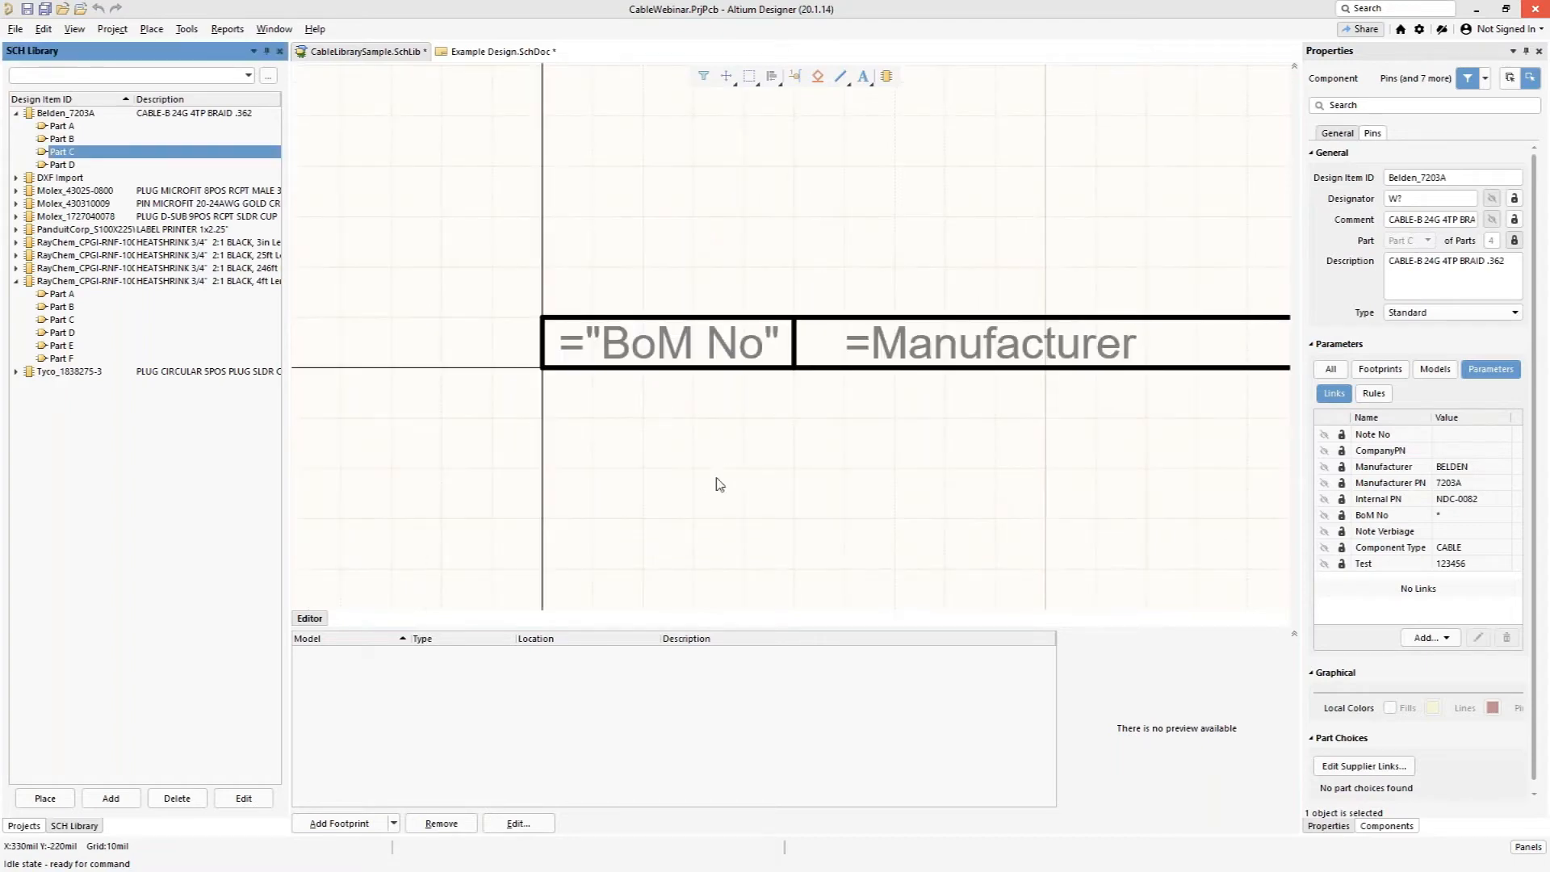
ctrl+scroll(771, 446, down, 1)
ctrl+scroll(657, 436, down, 2)
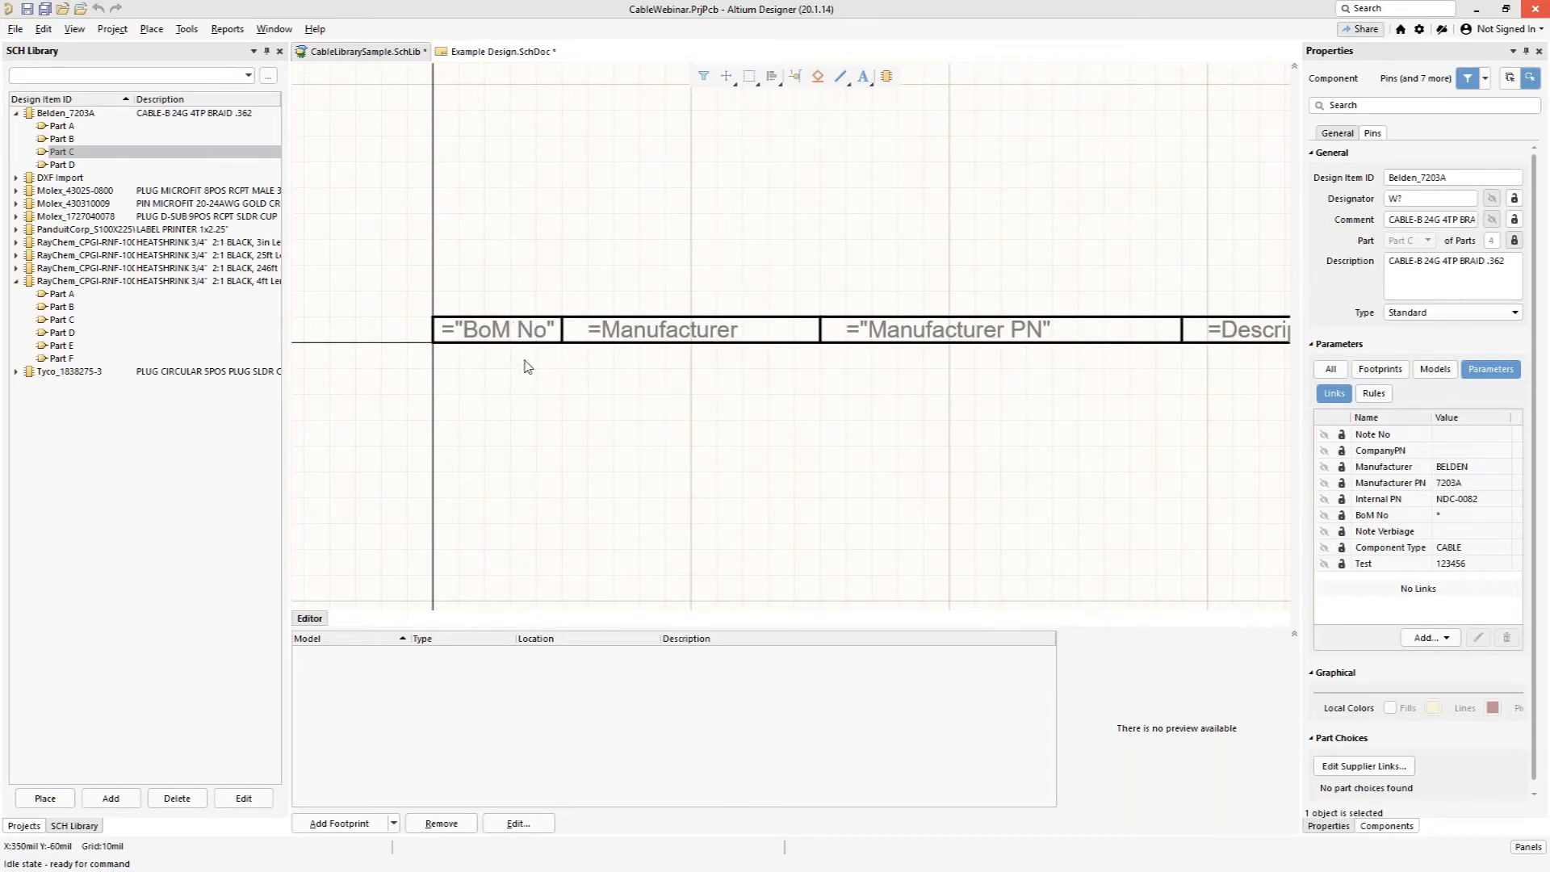
right_drag(1142, 404, 672, 419)
right_drag(1078, 418, 808, 419)
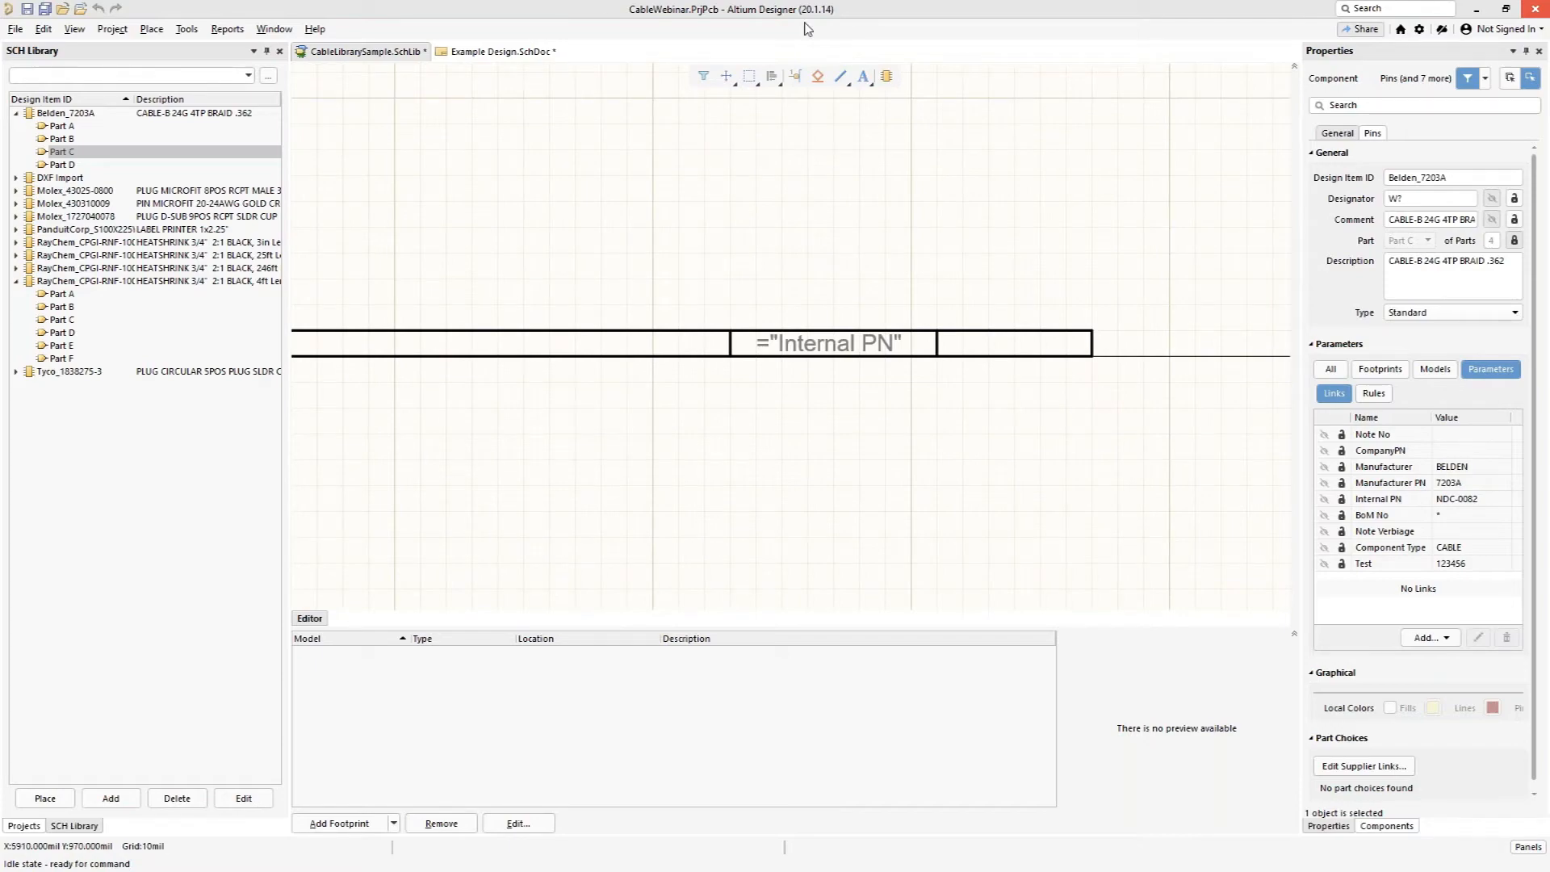
Step: In Example Design.SchDoc, inspect the QTY entries of the BoM table, including the AS NEEDED text and the P1 and P2 rows
click(487, 53)
right_drag(1181, 177, 598, 193)
right_drag(1171, 206, 888, 217)
ctrl+scroll(974, 287, up, 4)
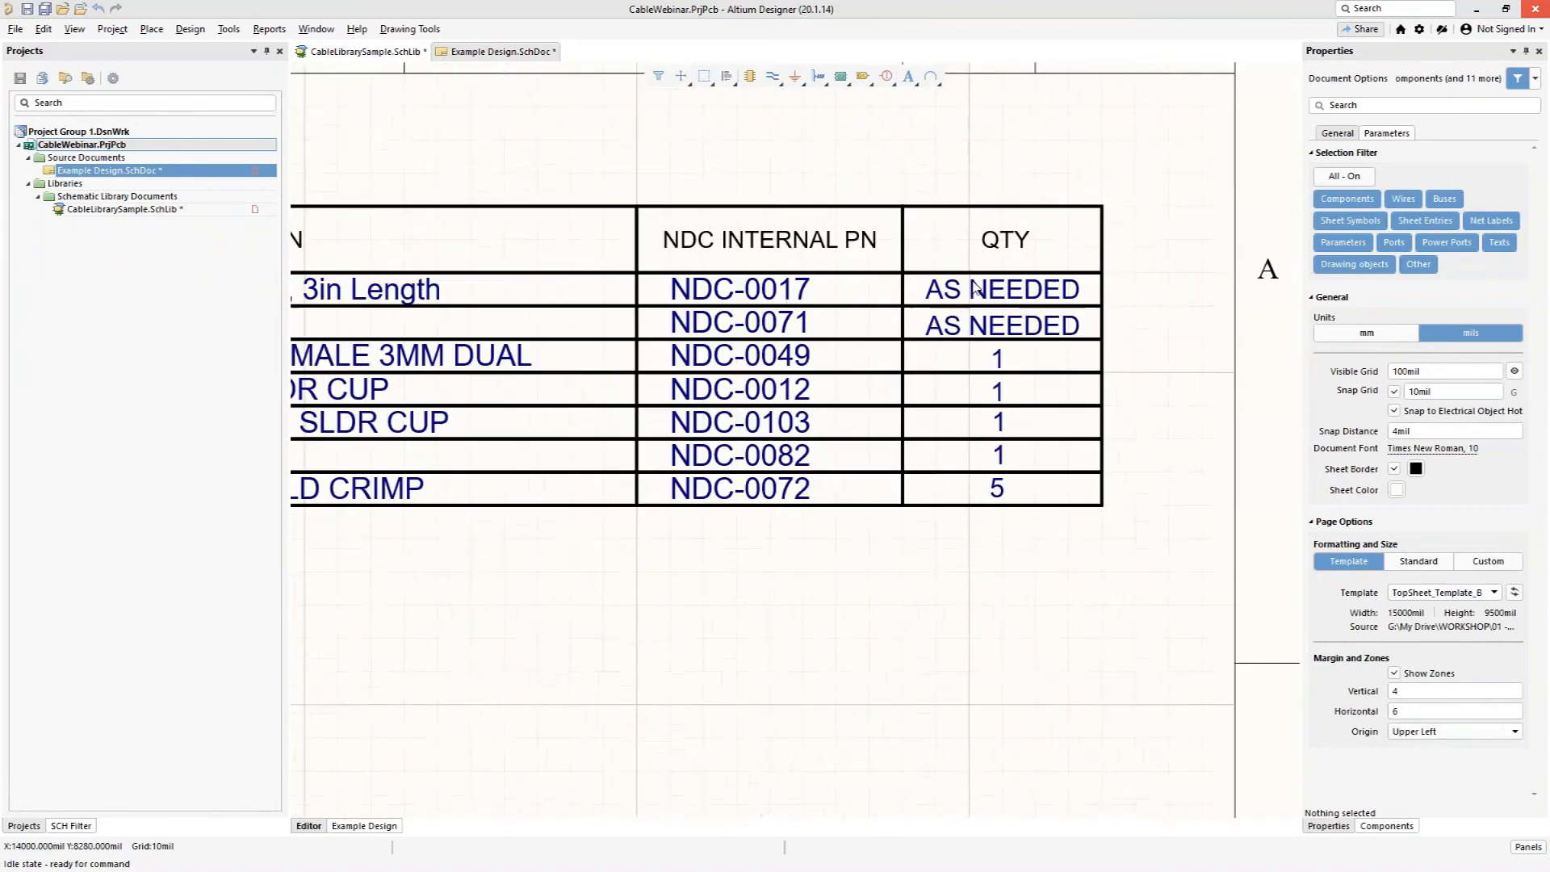
click(1008, 300)
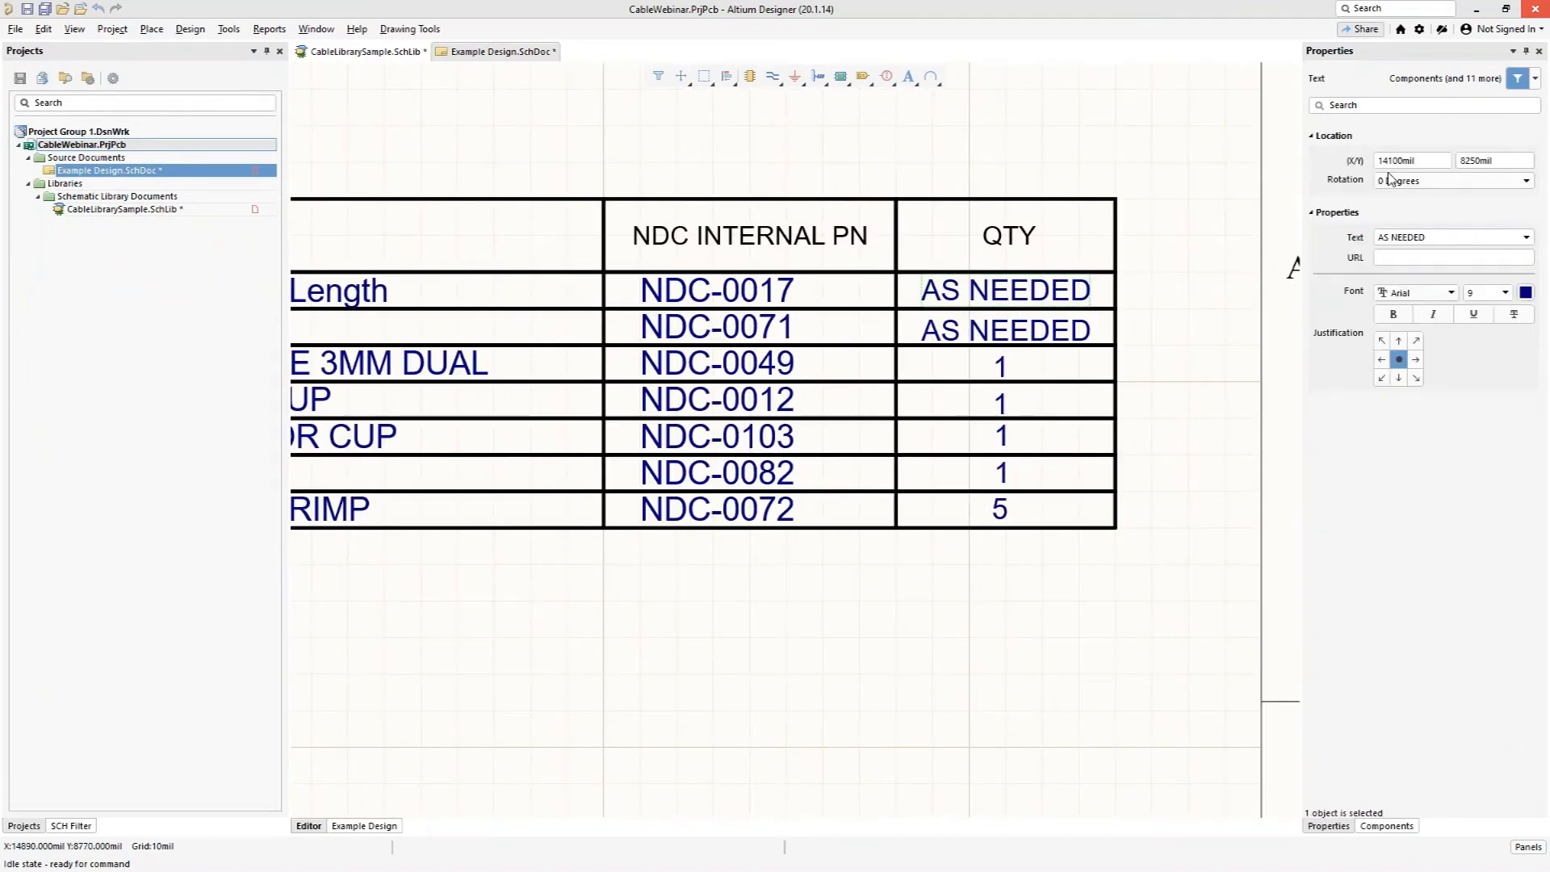
click(1021, 374)
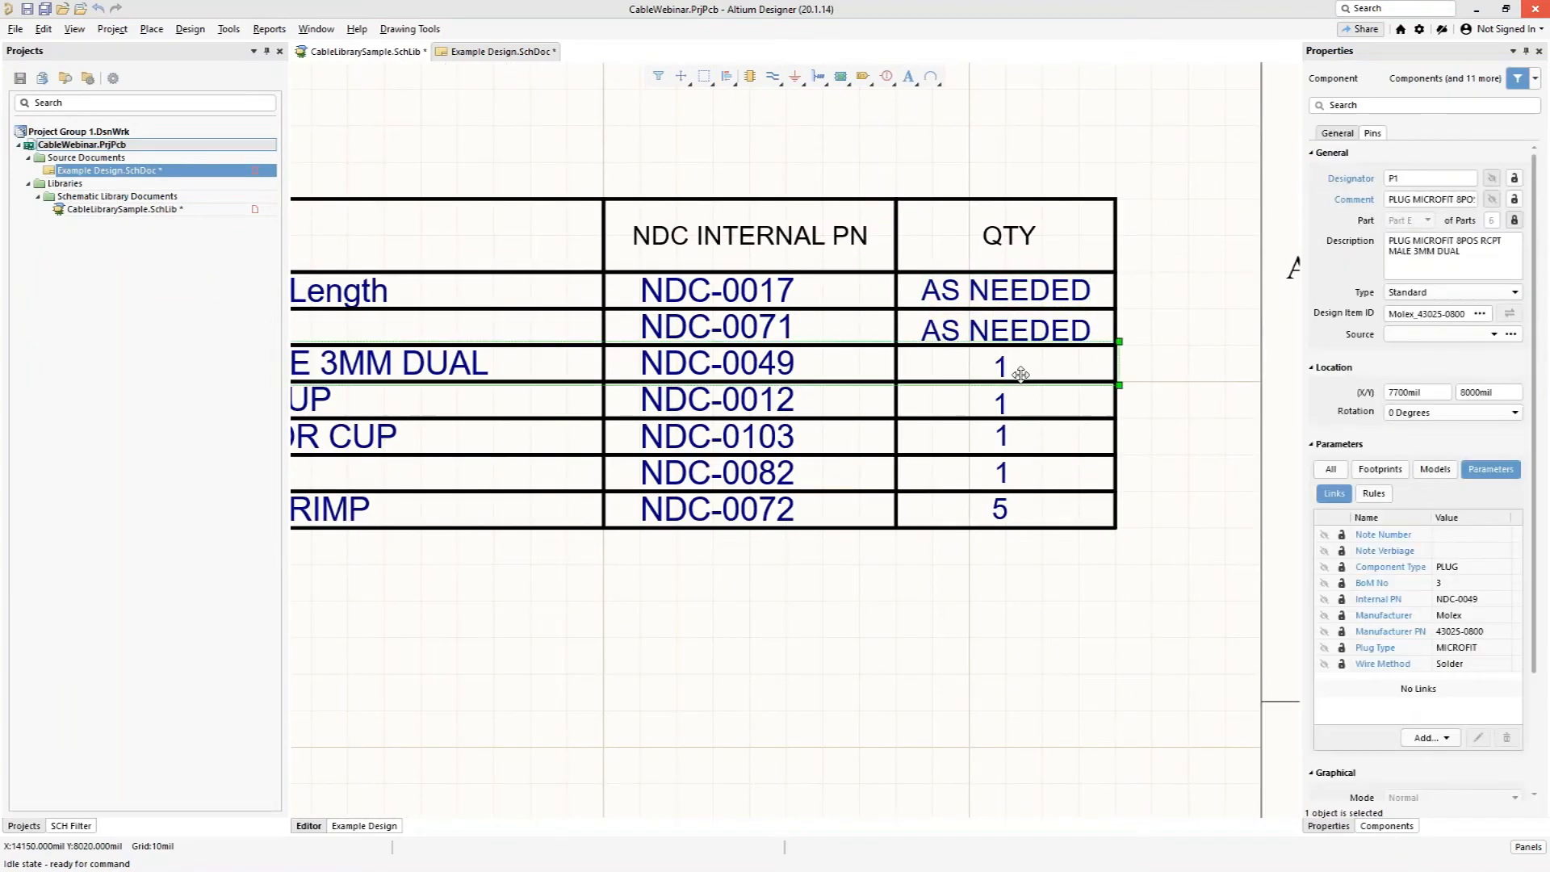
click(1009, 413)
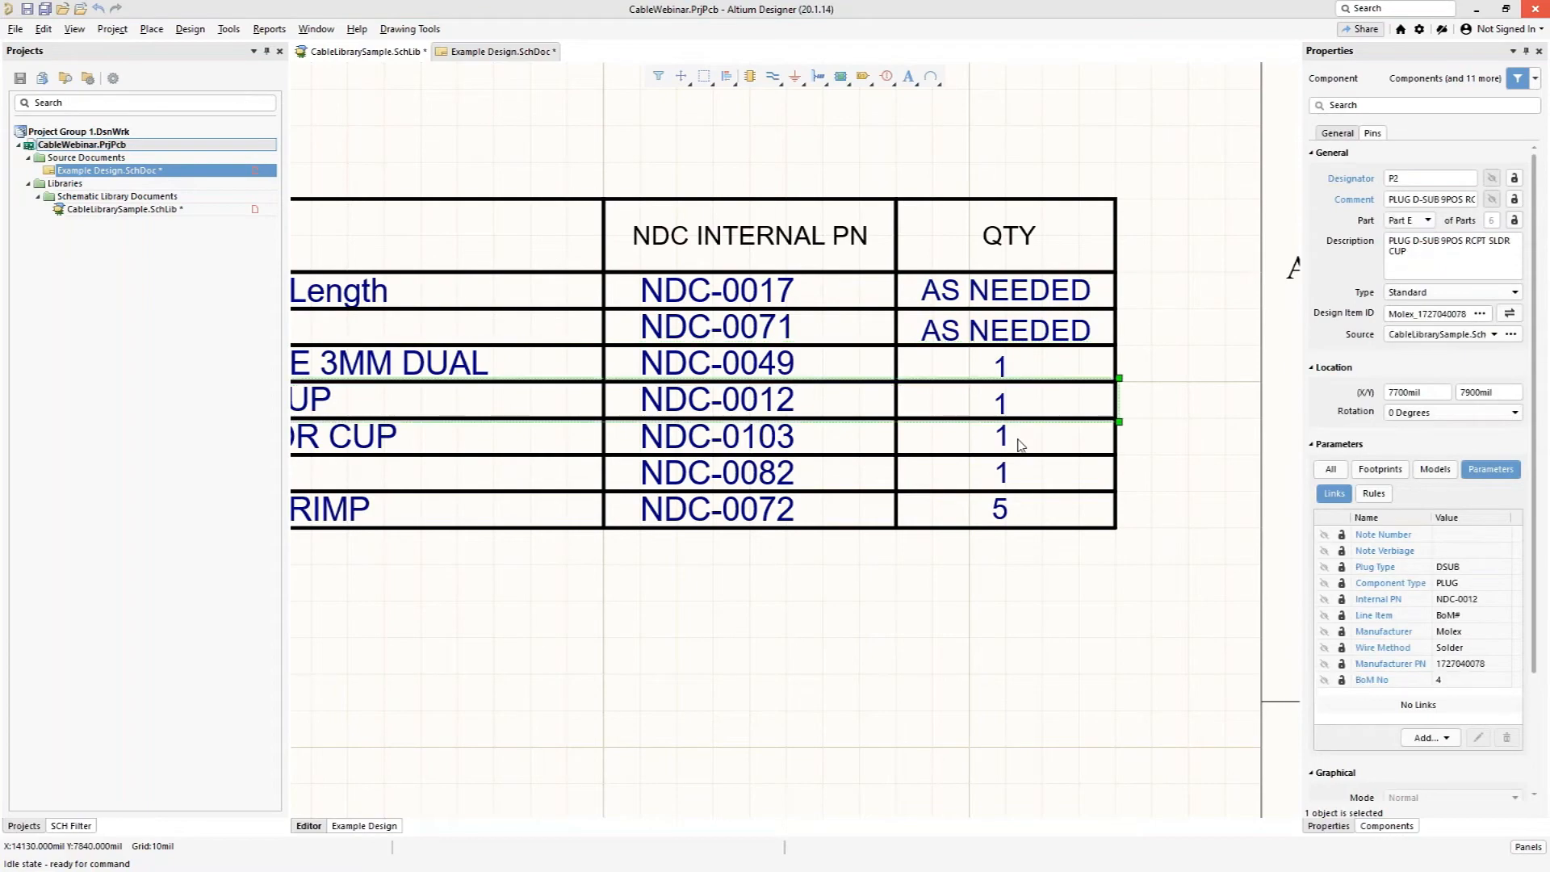
click(854, 582)
Step: Review the manufacturer, description and internal part number columns across the BoM table rows
ctrl+scroll(848, 549, down, 2)
ctrl+scroll(848, 549, down, 1)
right_drag(888, 521, 1078, 322)
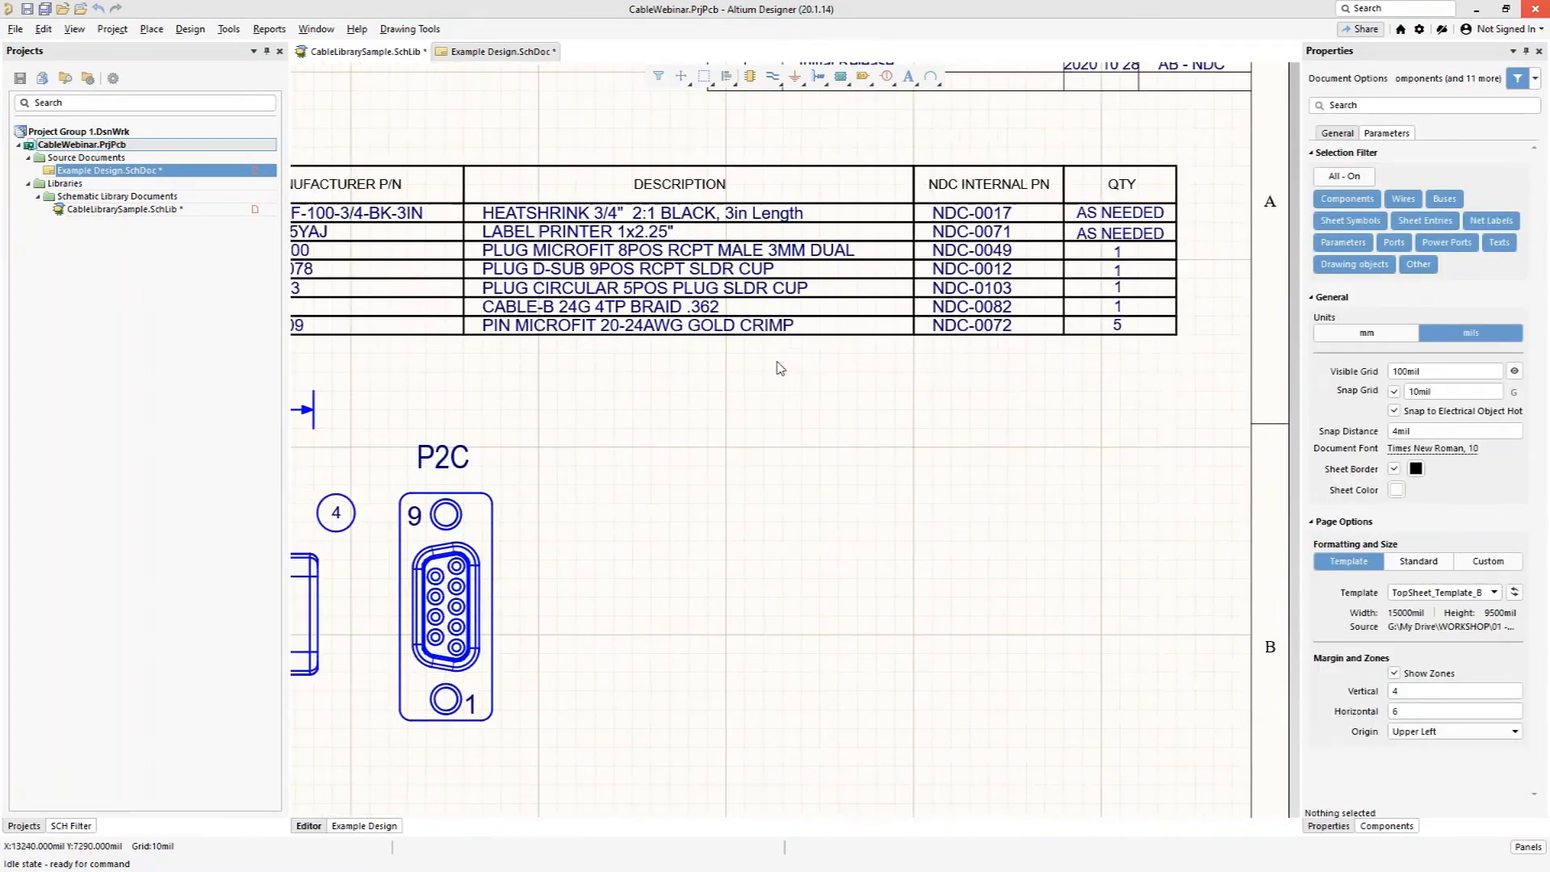
right_drag(569, 398, 793, 389)
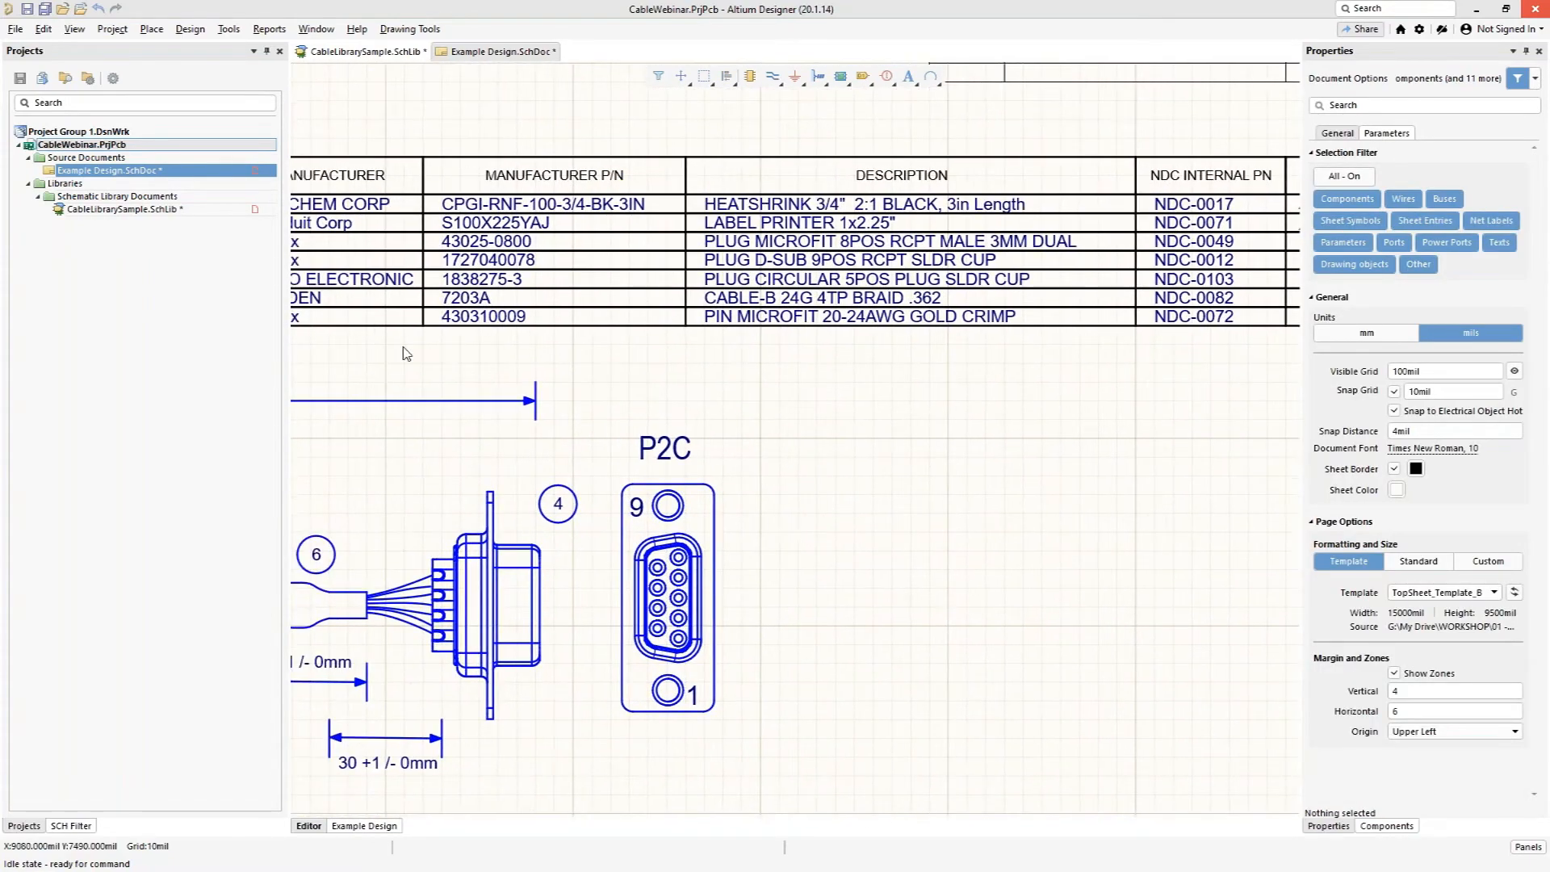
right_drag(1146, 425, 926, 426)
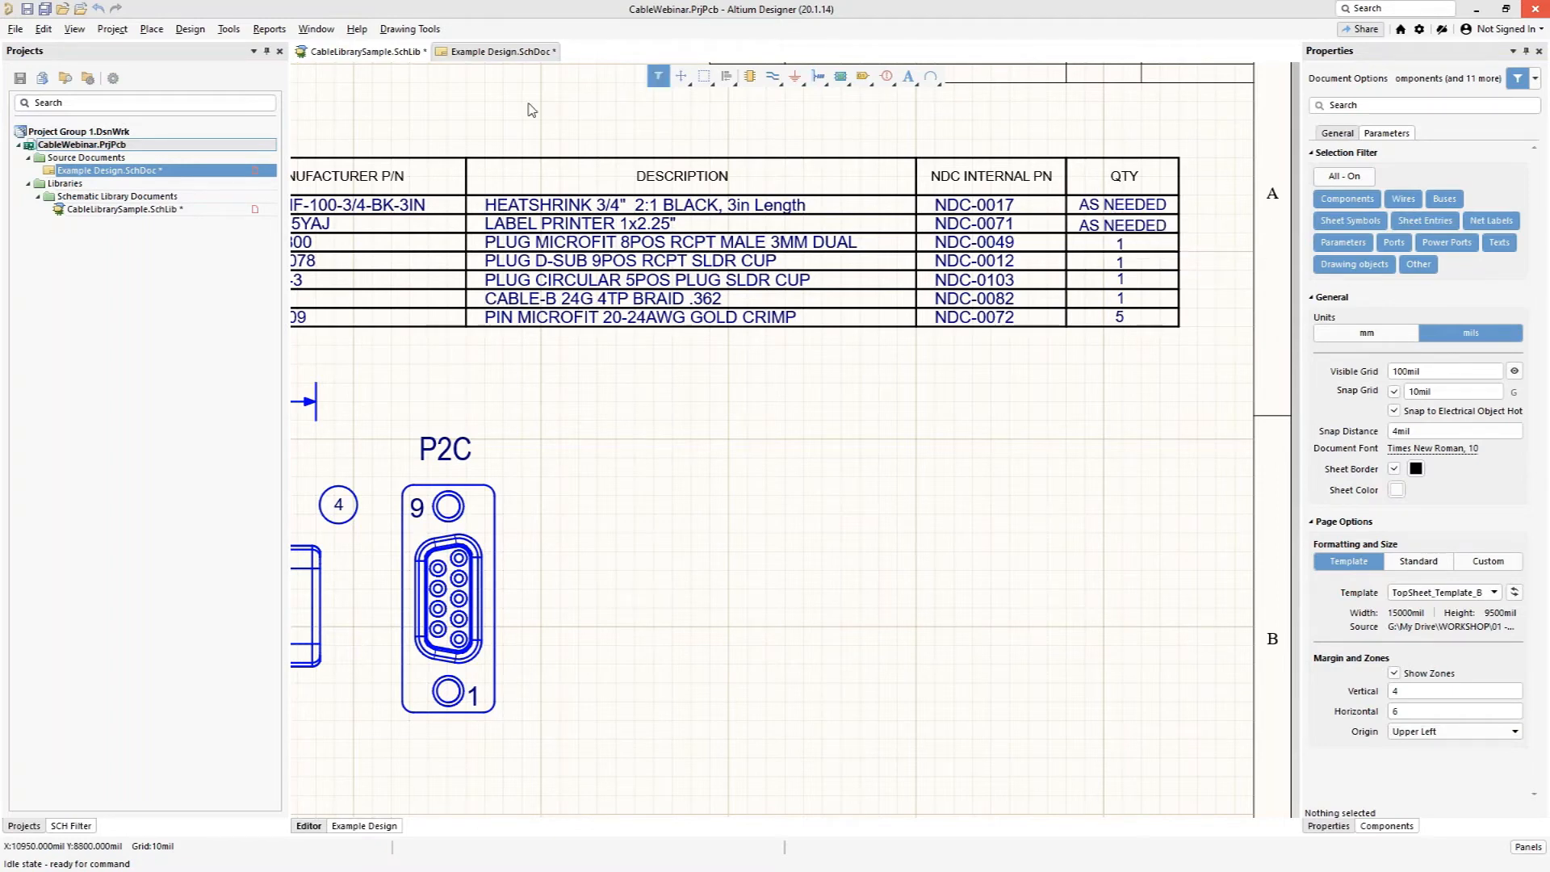
right_drag(520, 121, 607, 123)
Step: Open Part D of Belden_7203A in the cable library, view its cable picture, and show the placeable object types, including Graphic
click(363, 51)
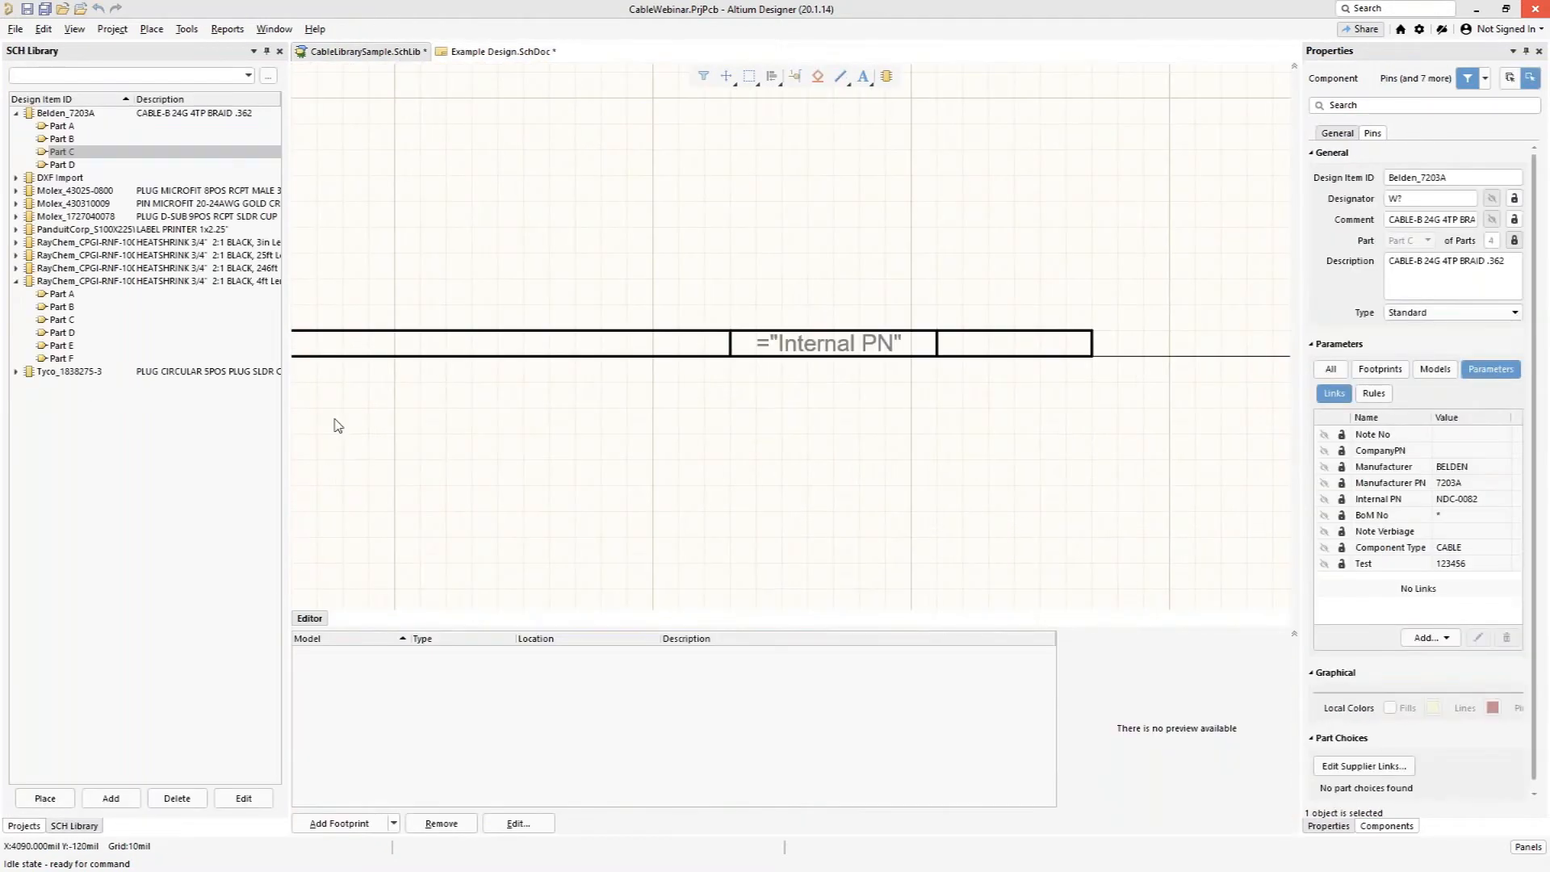
click(61, 165)
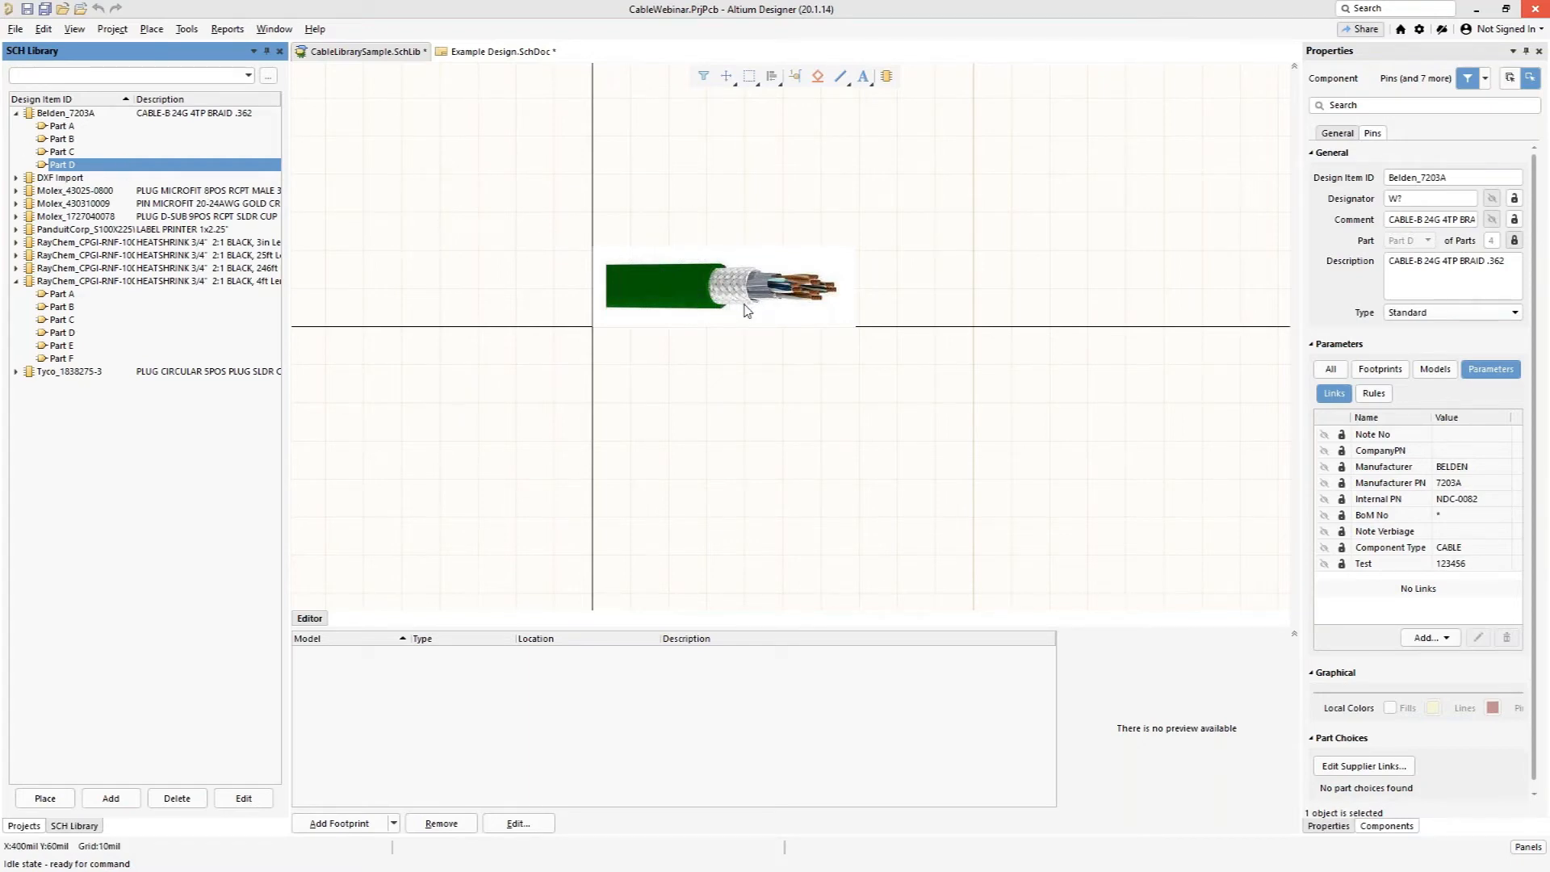
click(722, 192)
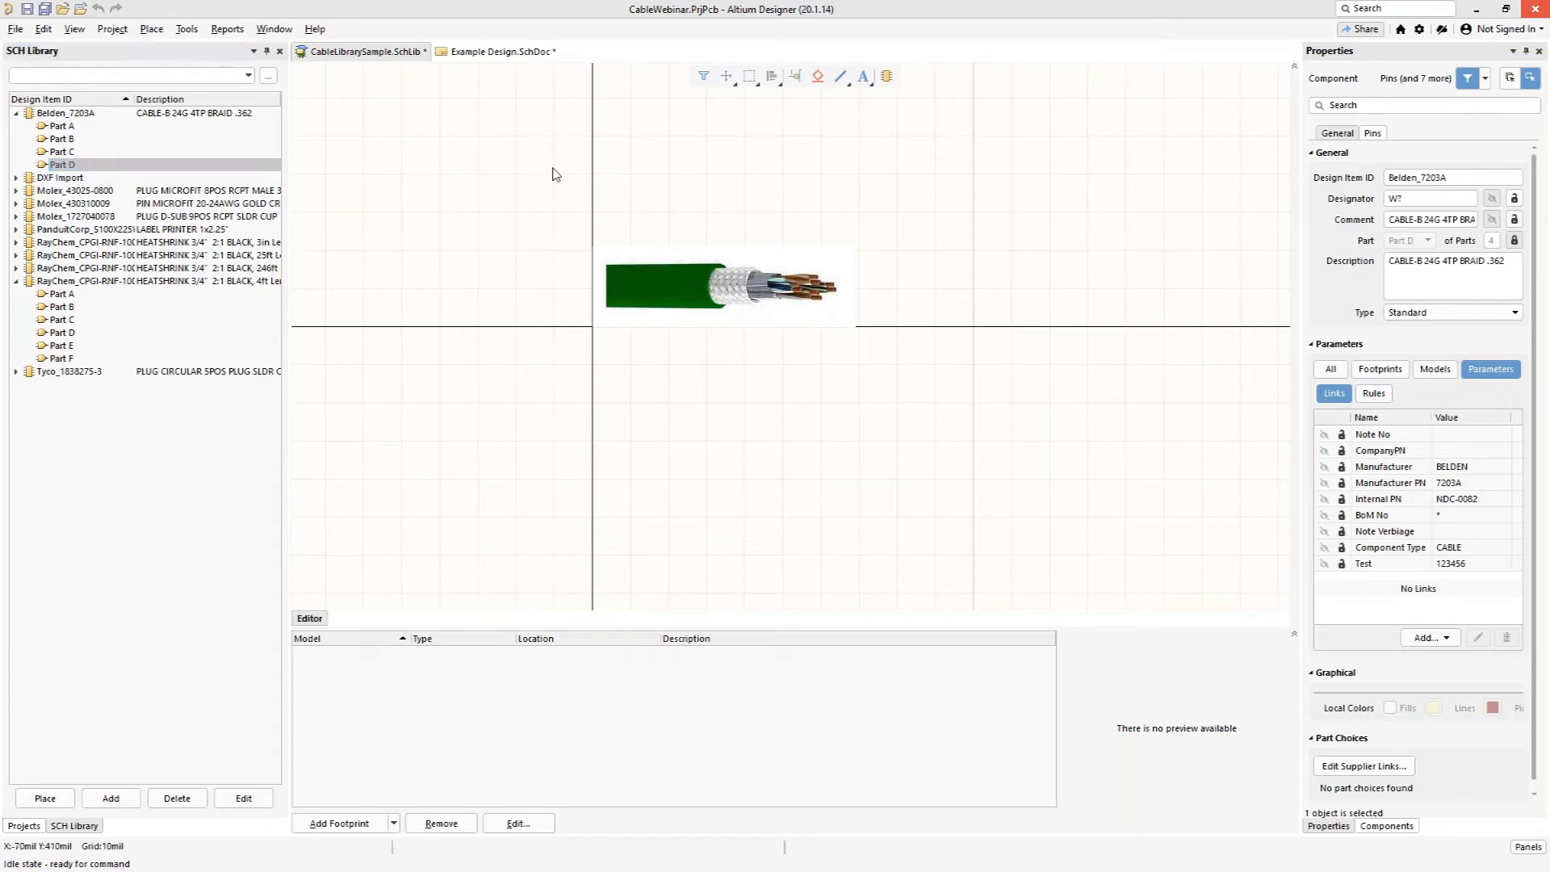
click(151, 29)
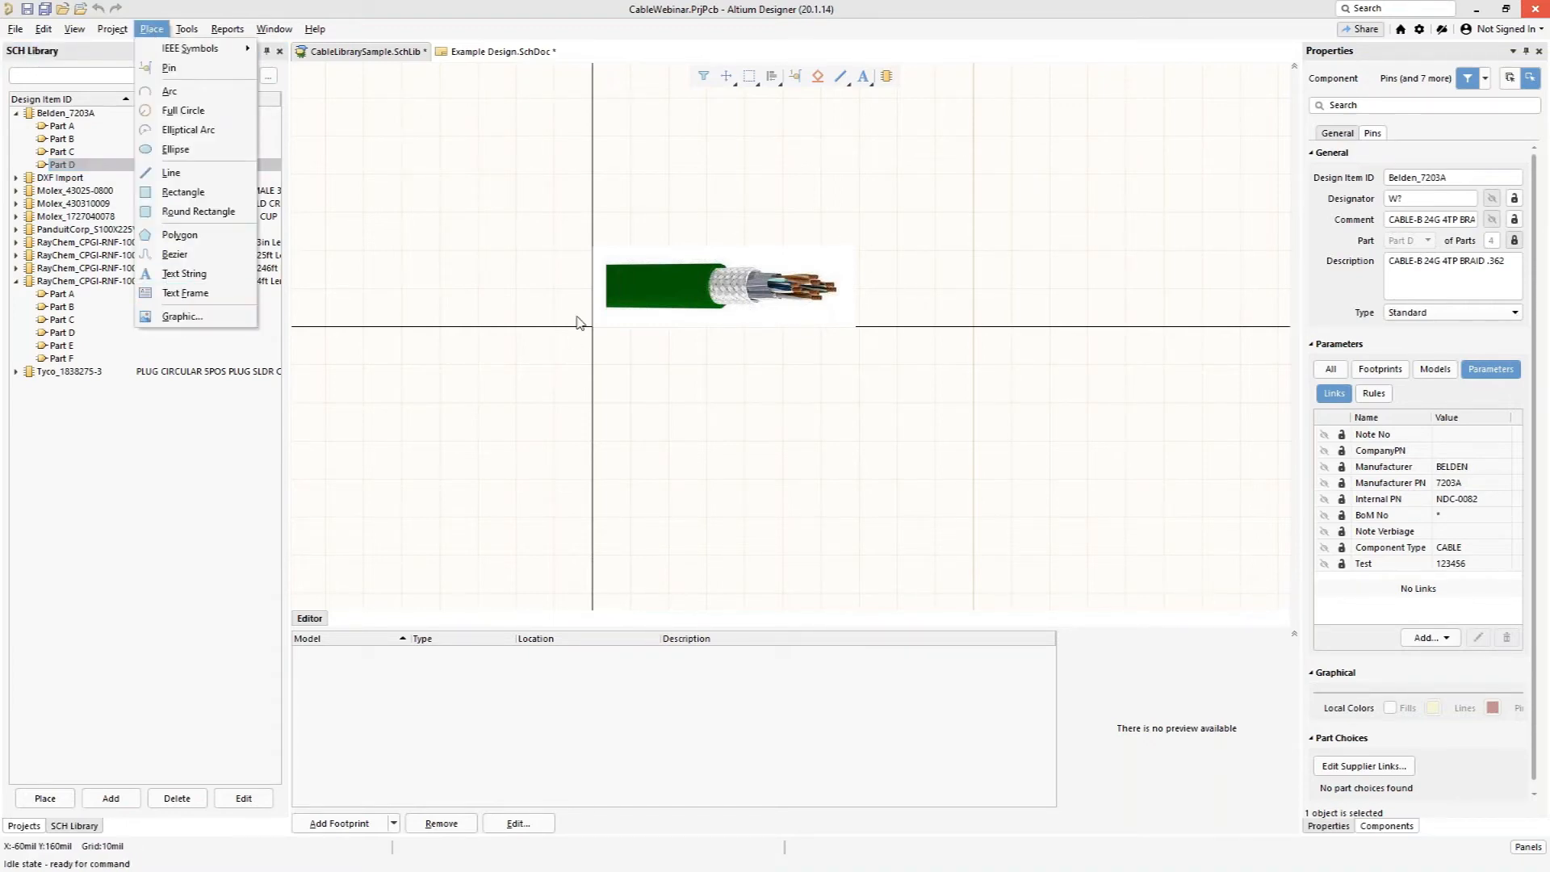
click(659, 180)
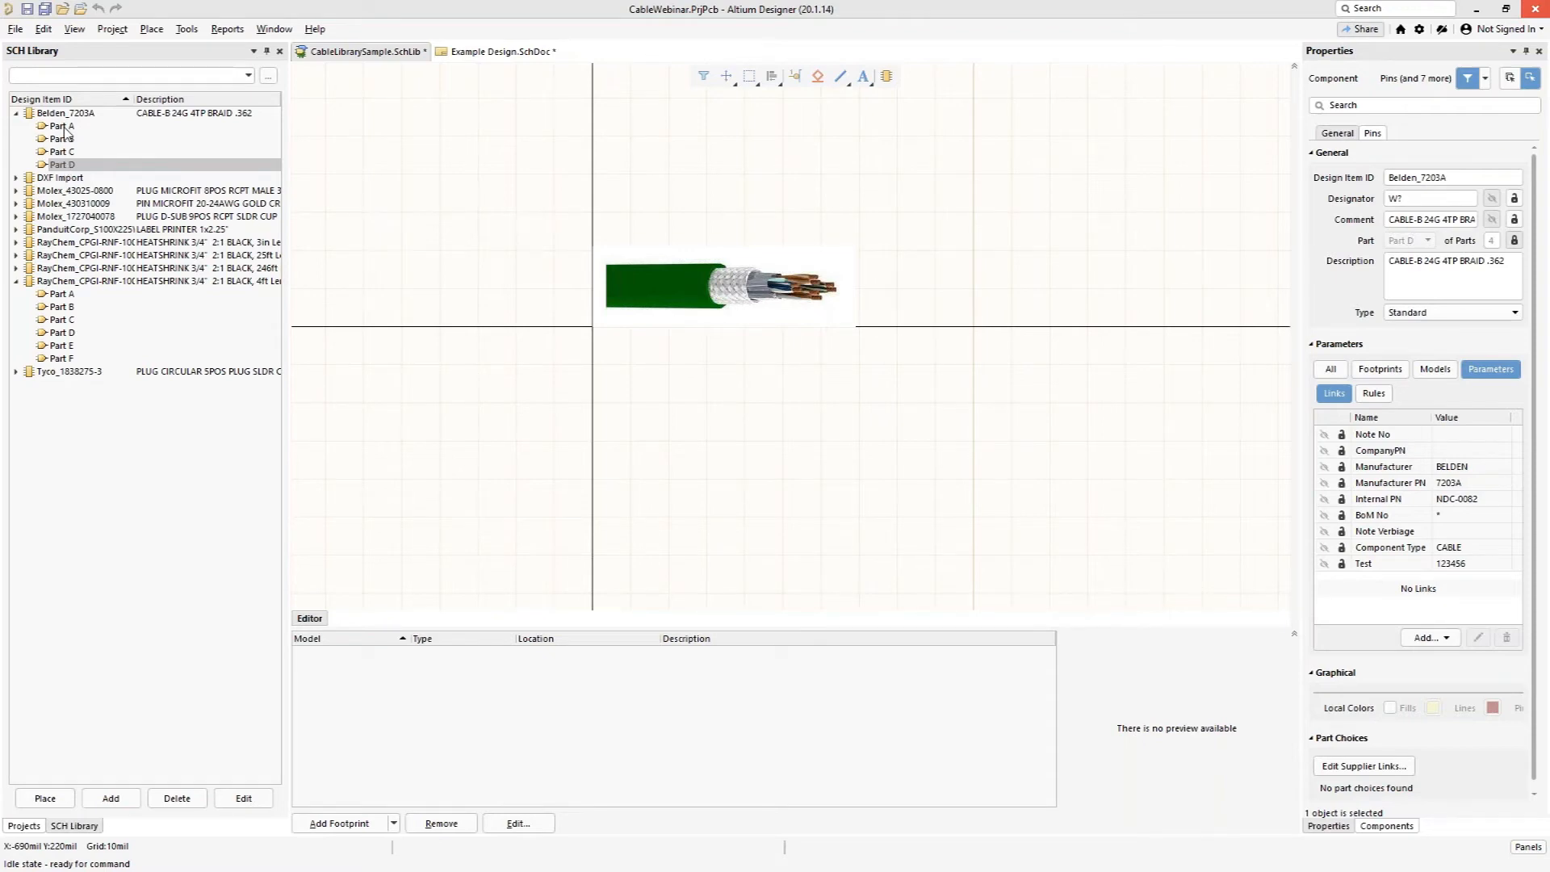
Step: View the wire symbol in Part A and the cable picture in Part D of Belden_7203A
click(68, 166)
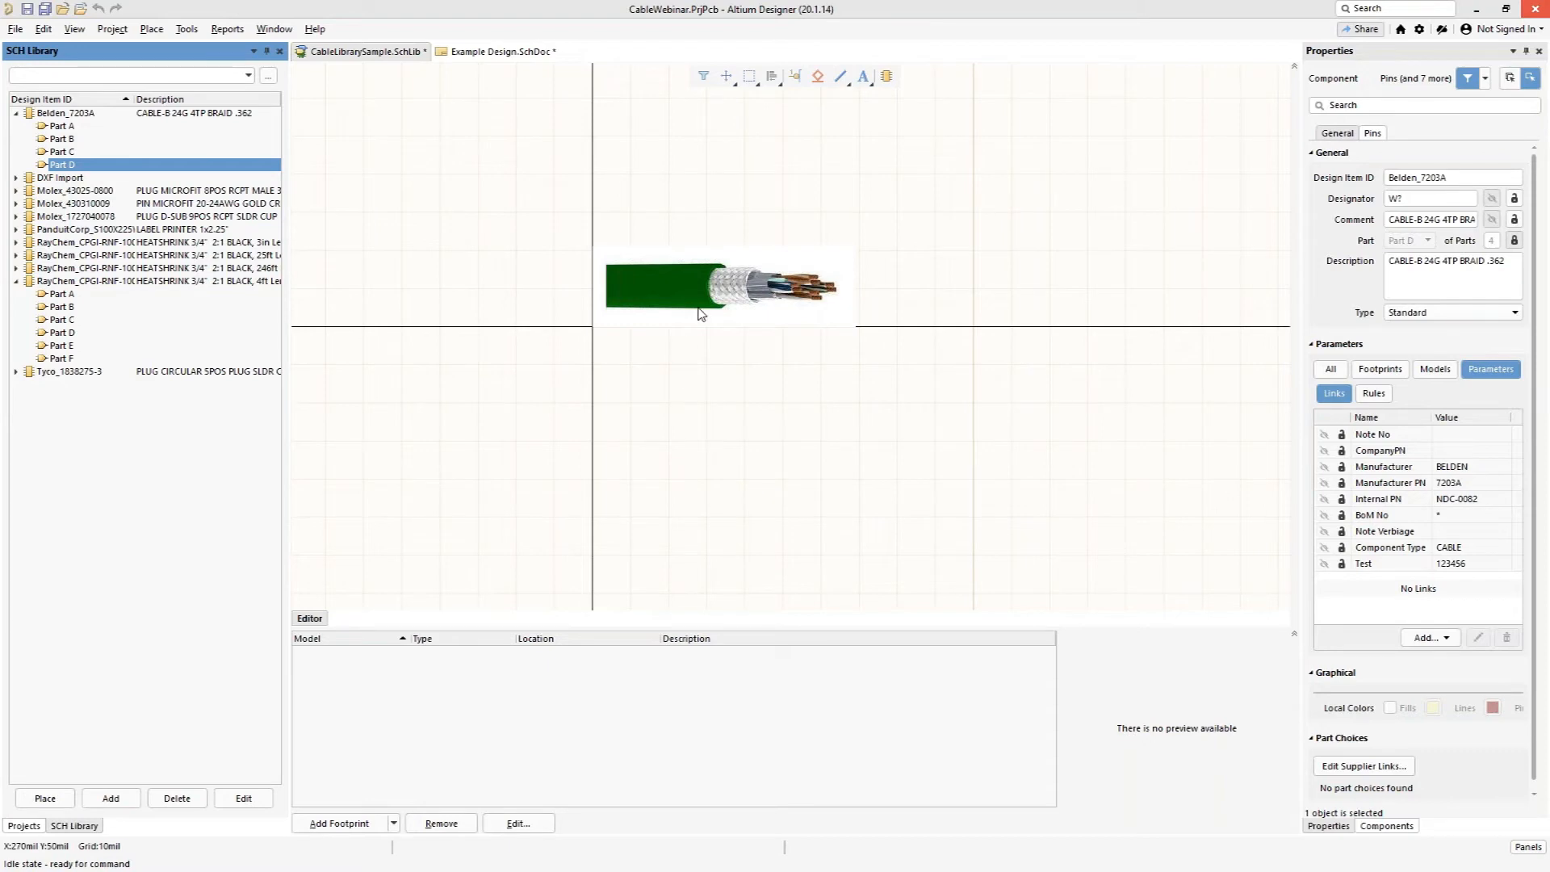
click(68, 126)
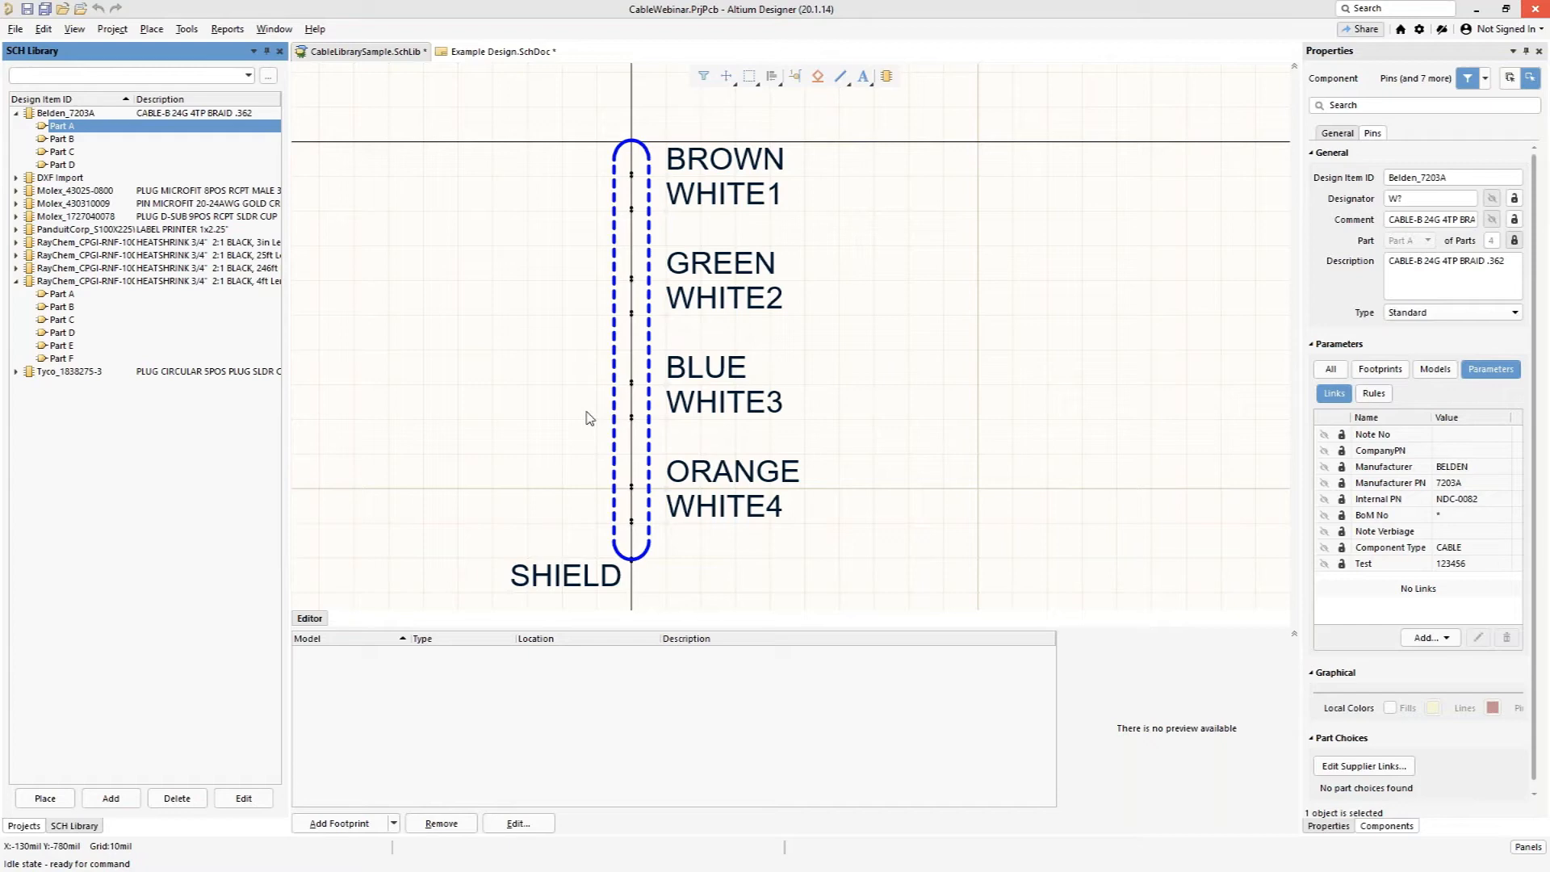
click(65, 164)
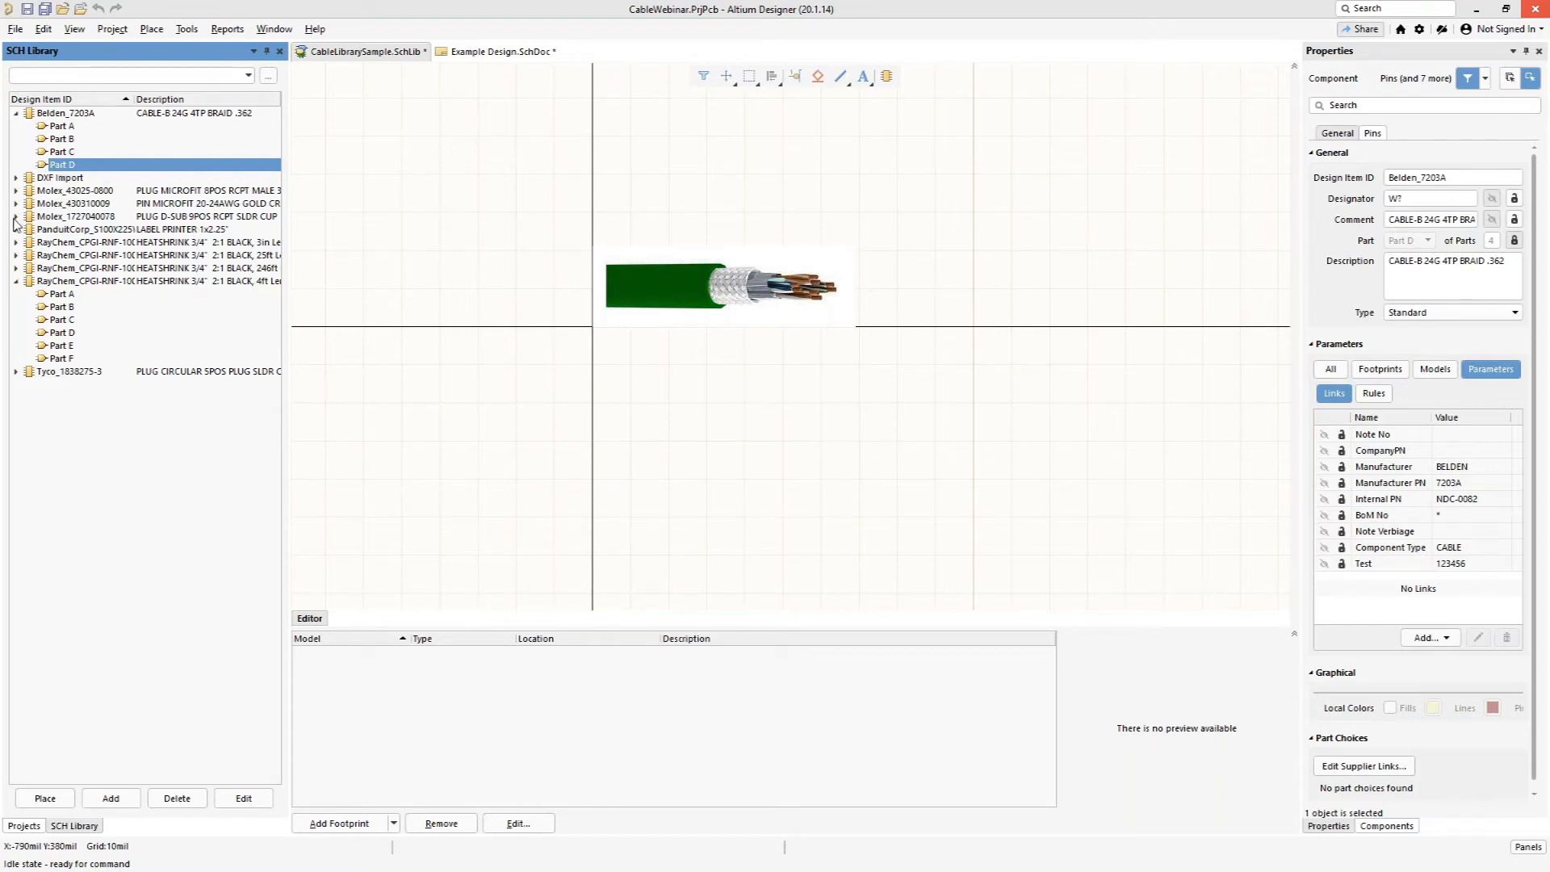
Step: Open Part A of Molex_43025-0800 and Part A of Tyco_1838275-3, and inspect a polyline in the circular plug's outline
click(16, 190)
click(74, 205)
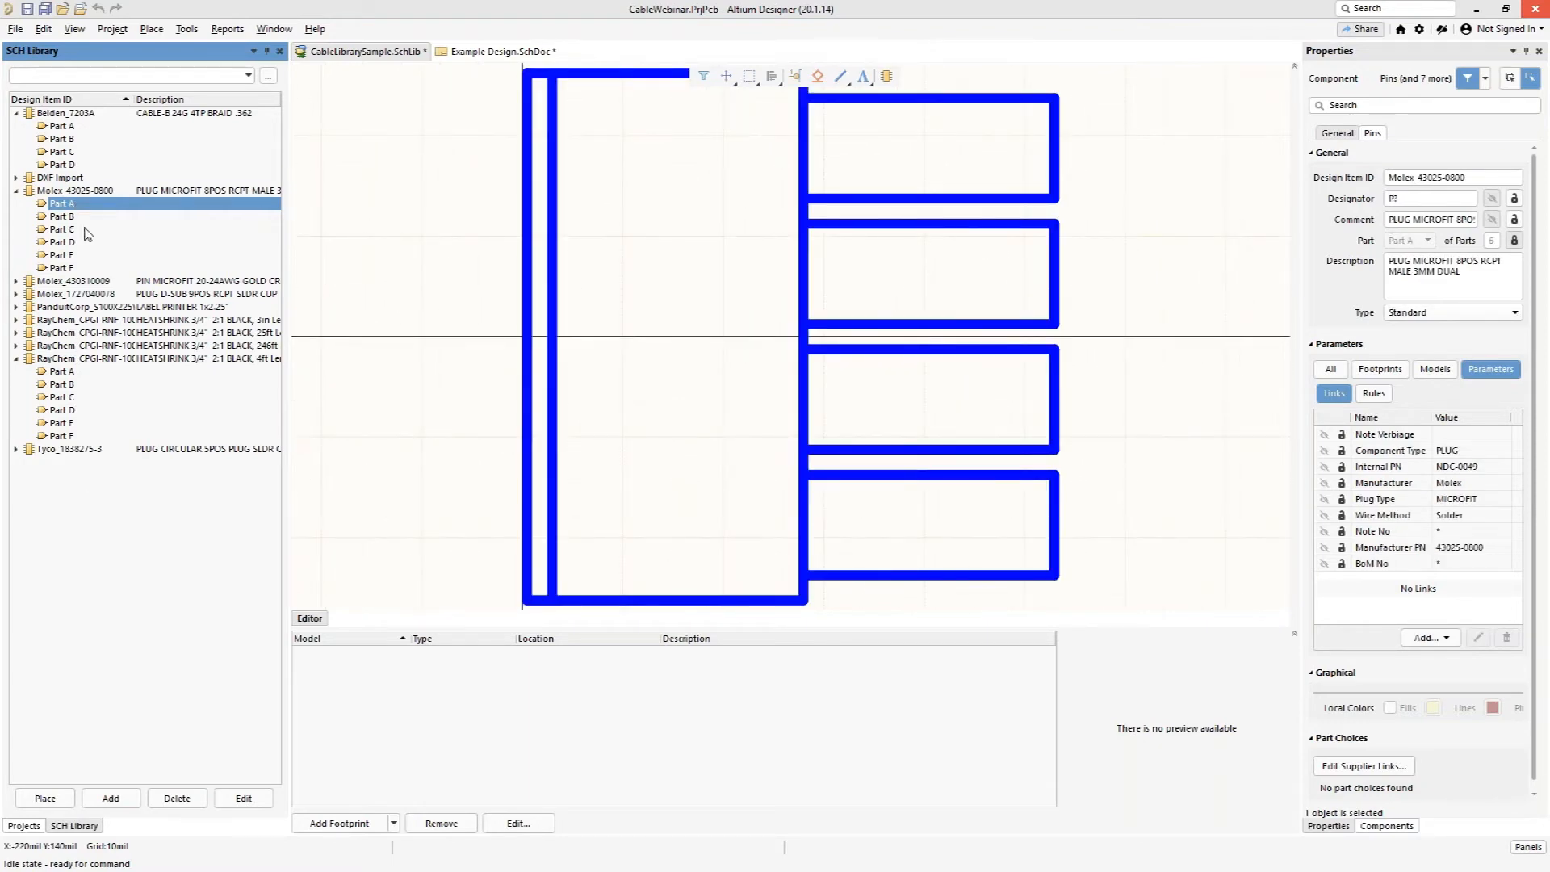
click(68, 380)
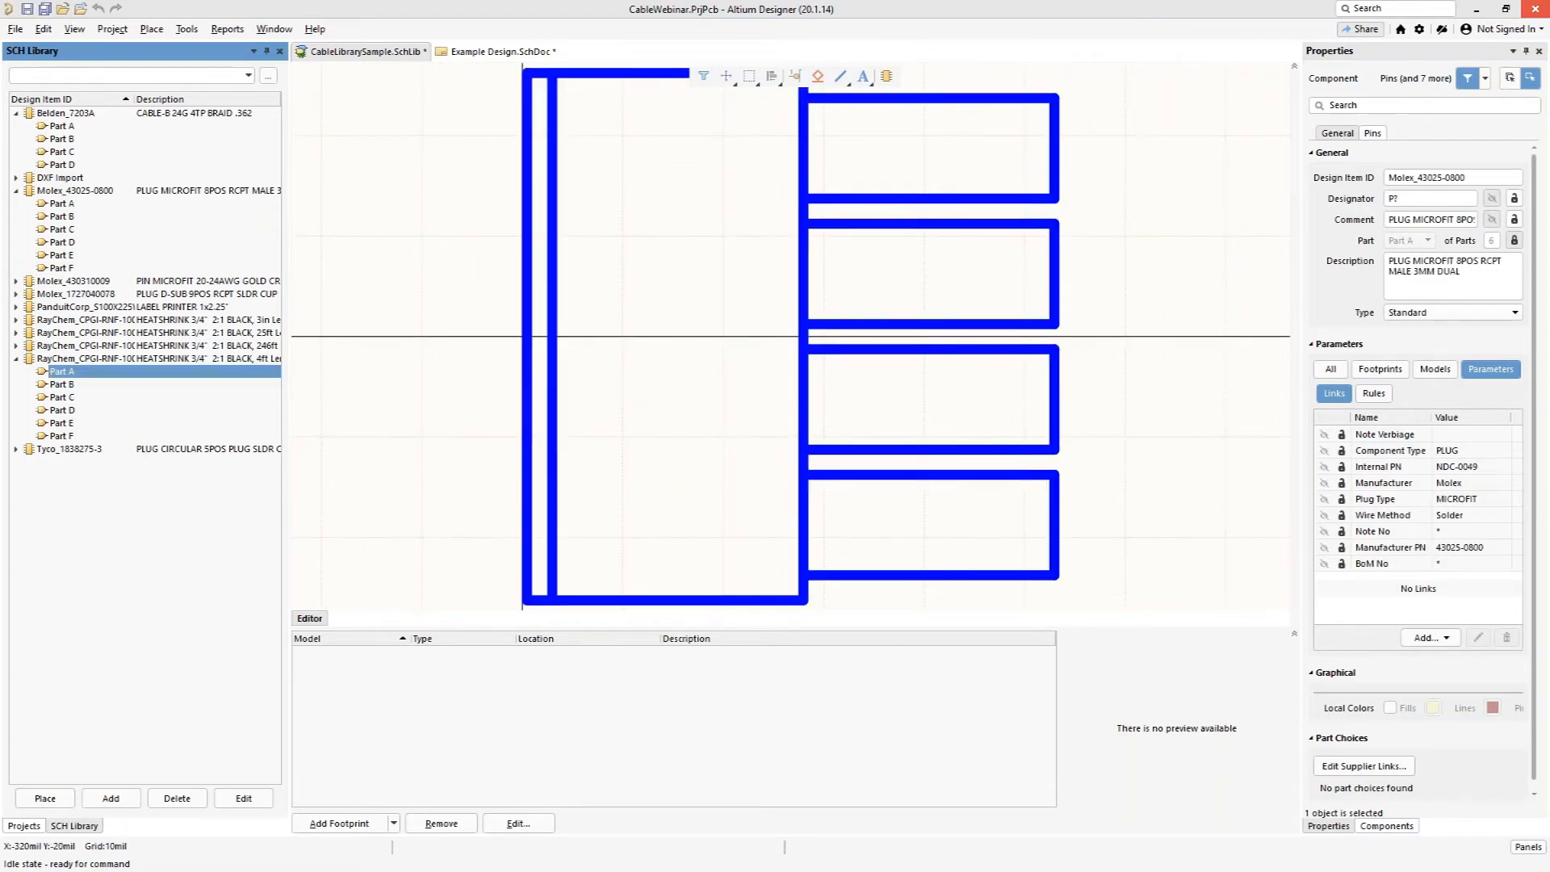
click(23, 451)
click(18, 450)
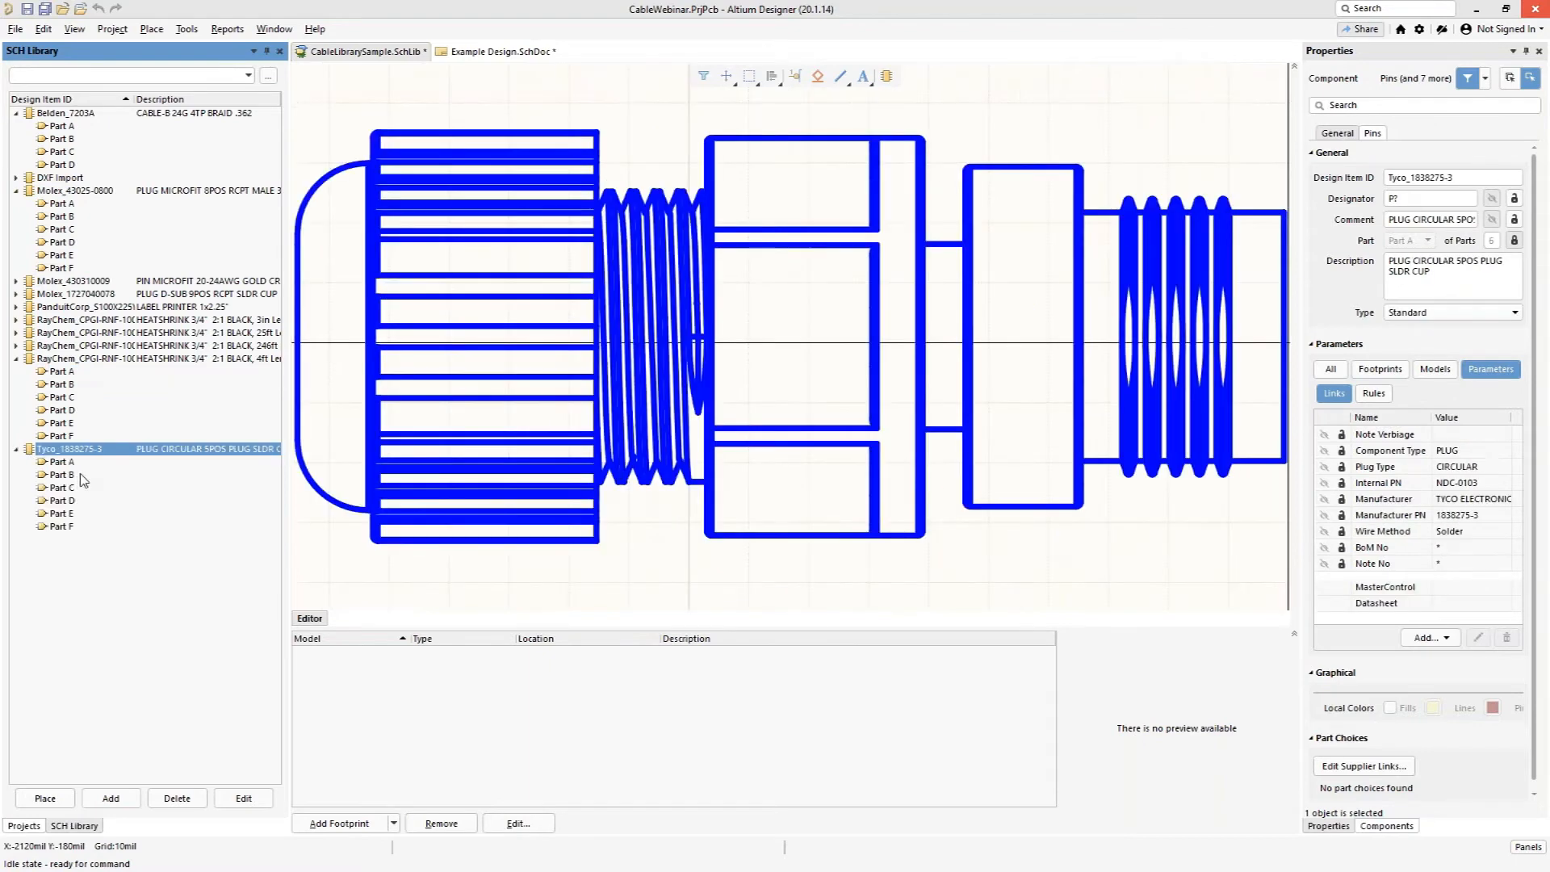
click(79, 464)
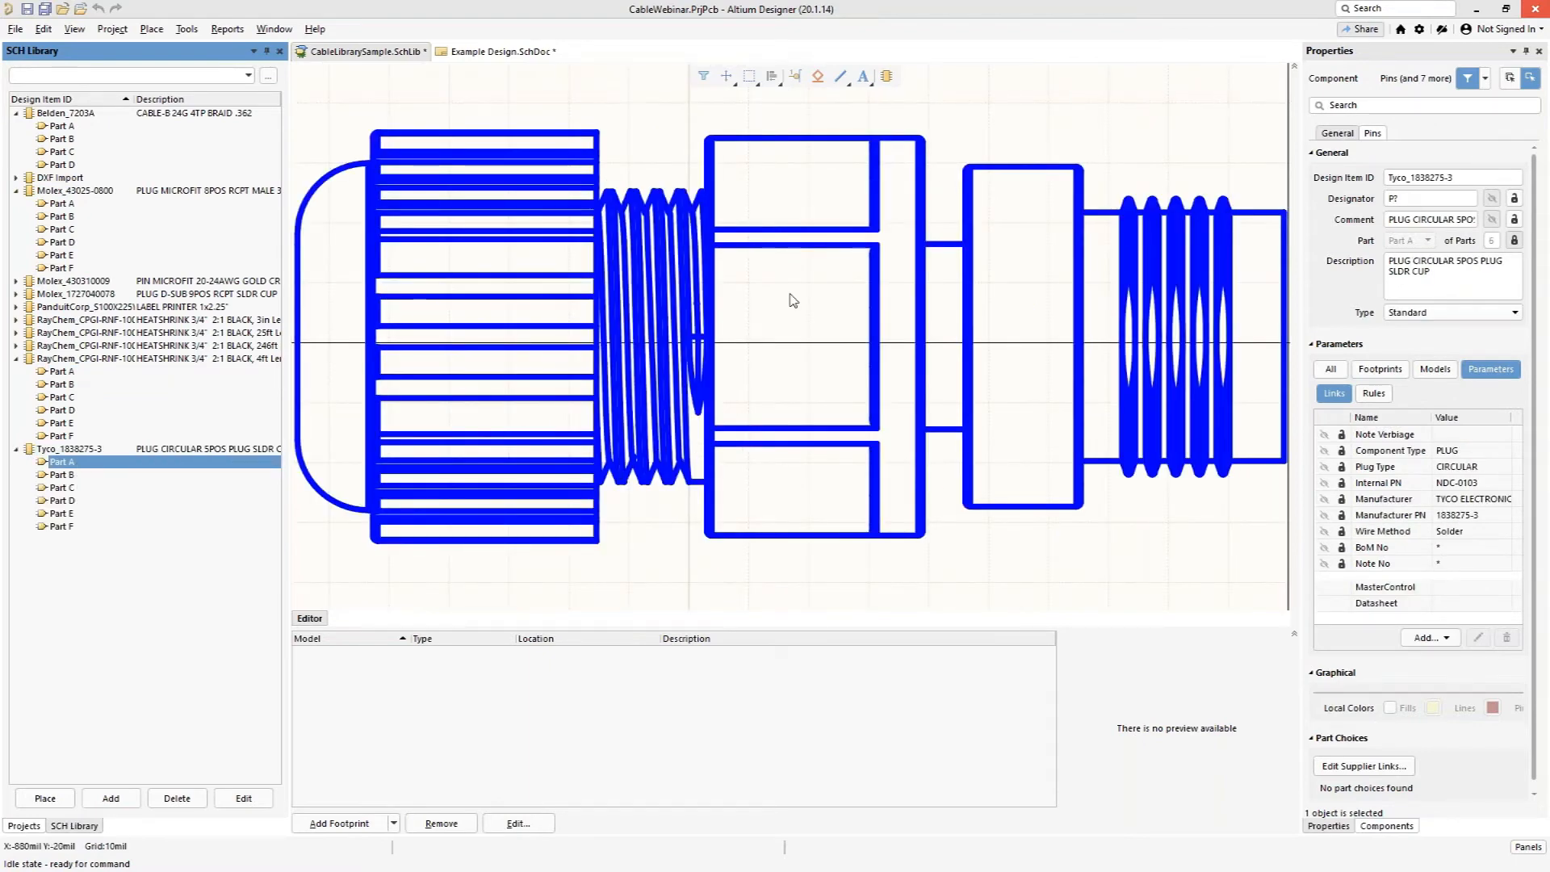
click(953, 154)
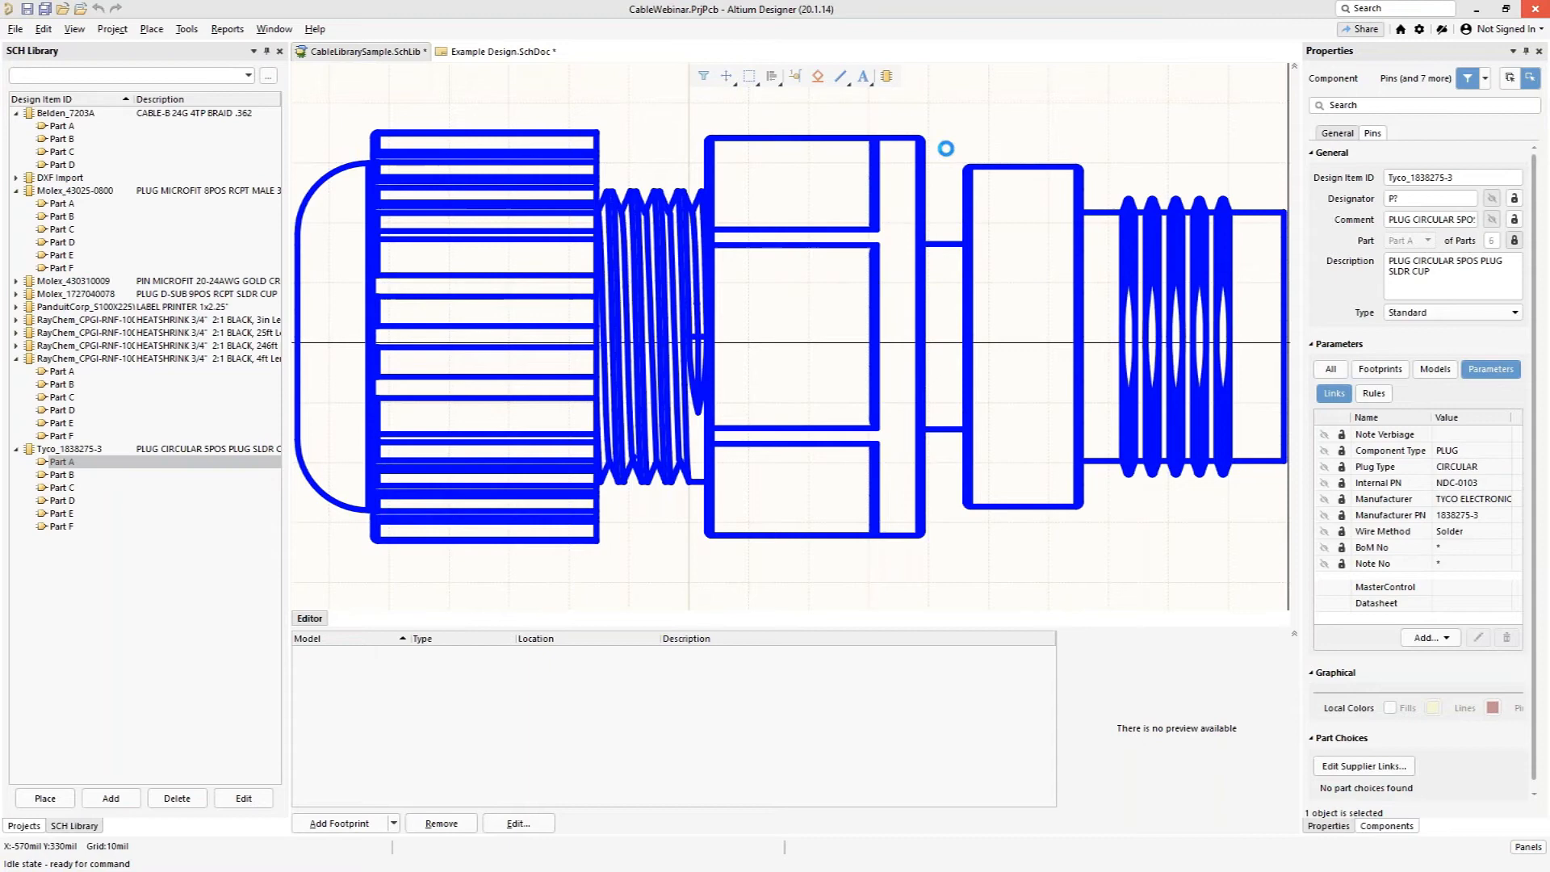
ctrl+scroll(949, 150, down, 2)
click(963, 202)
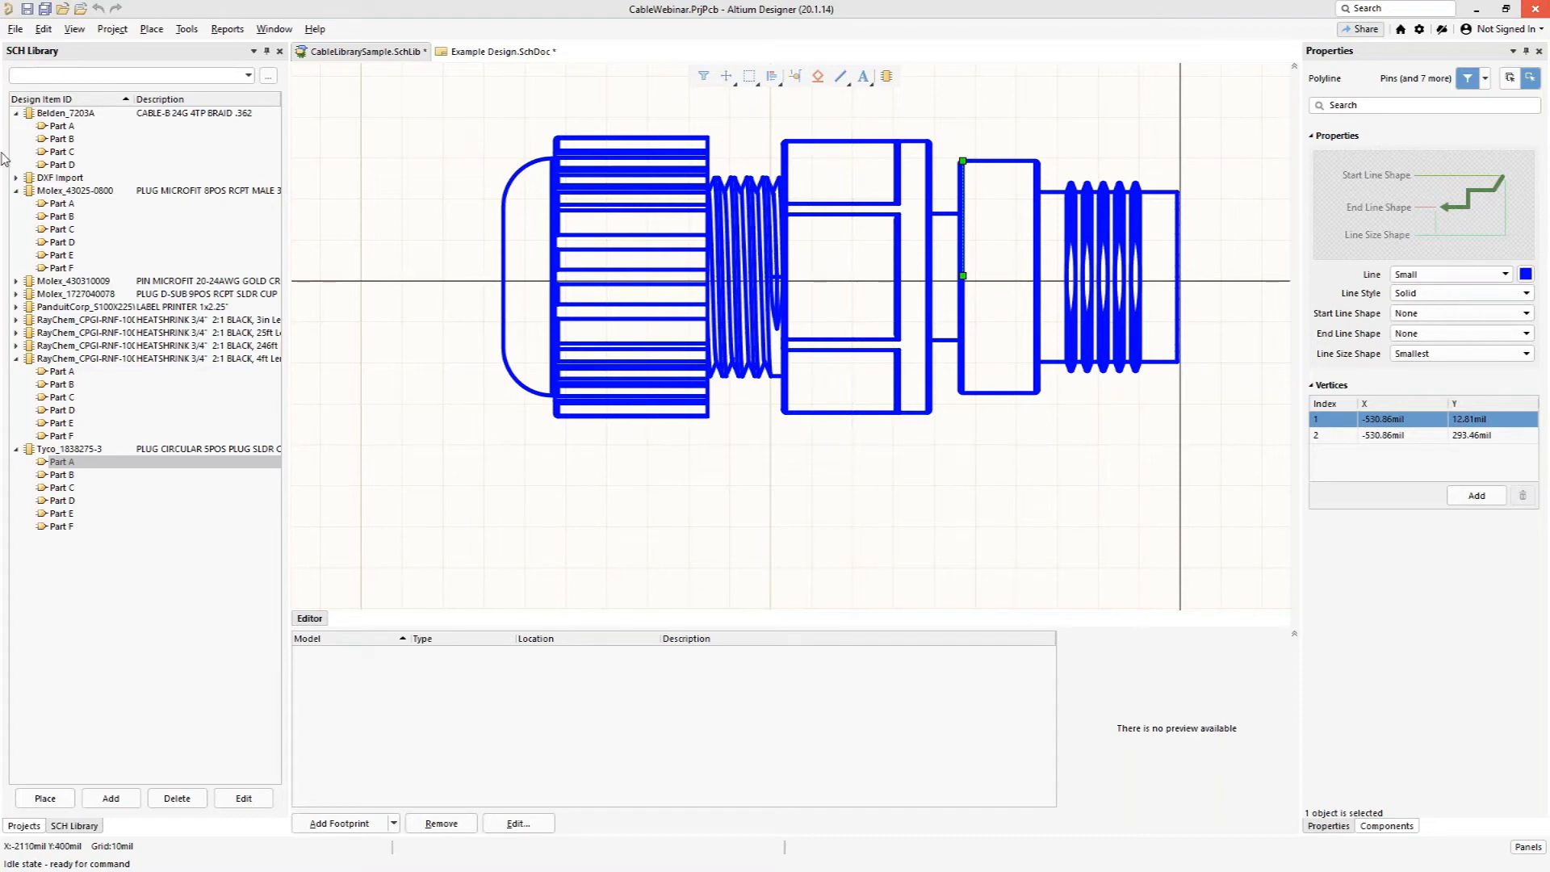
Step: Open Part A of the DXF Import component and choose User Library-mil-dtl-38999_26.DXF from the CableWebinar folder for AutoCAD import
click(71, 177)
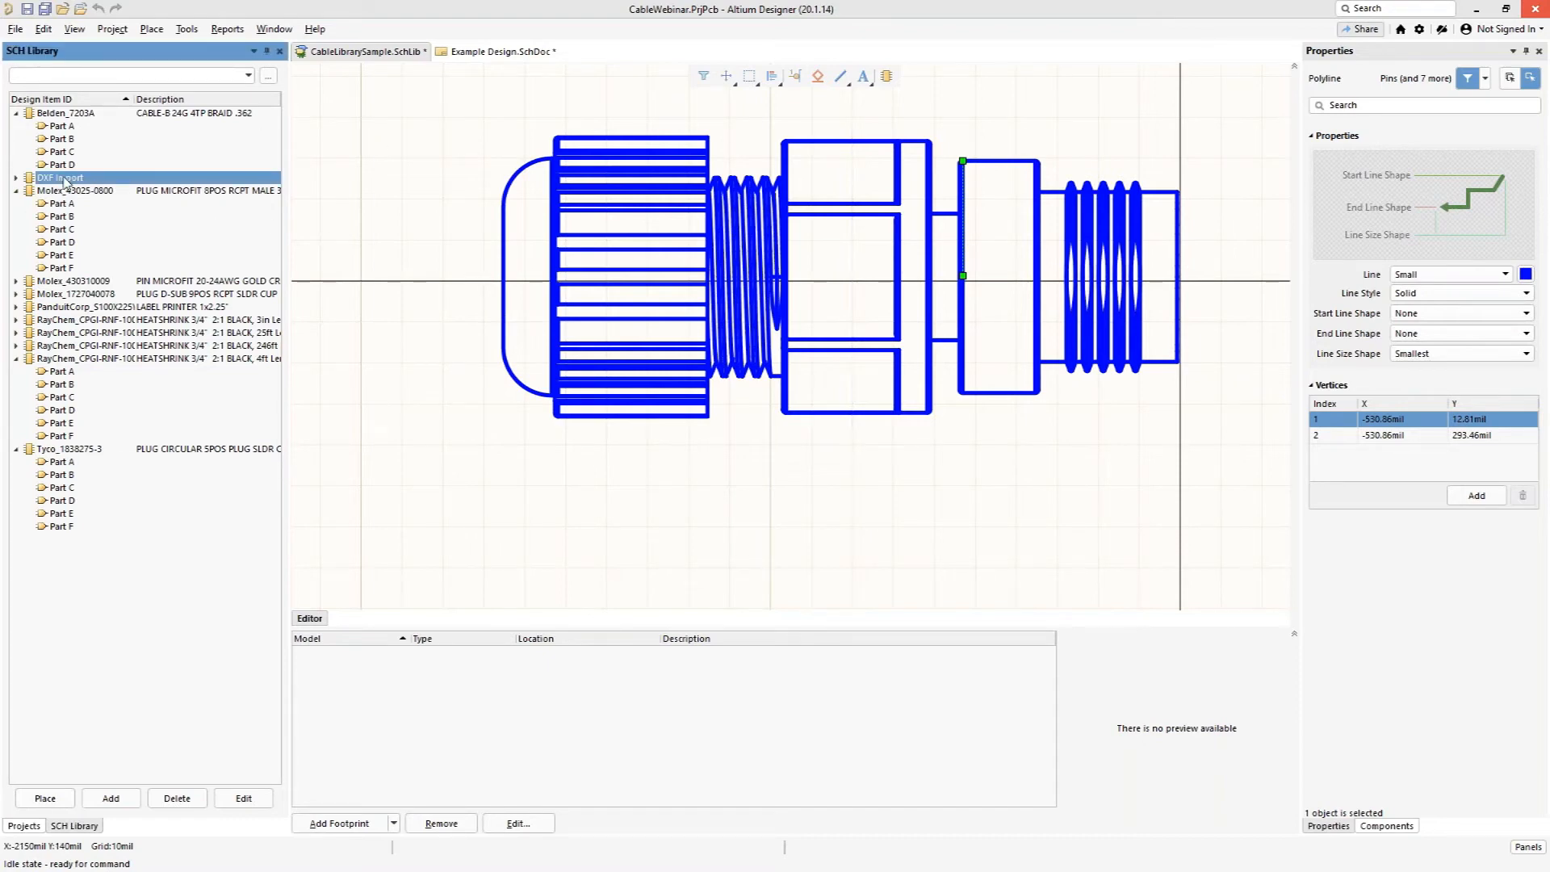
click(16, 178)
click(57, 190)
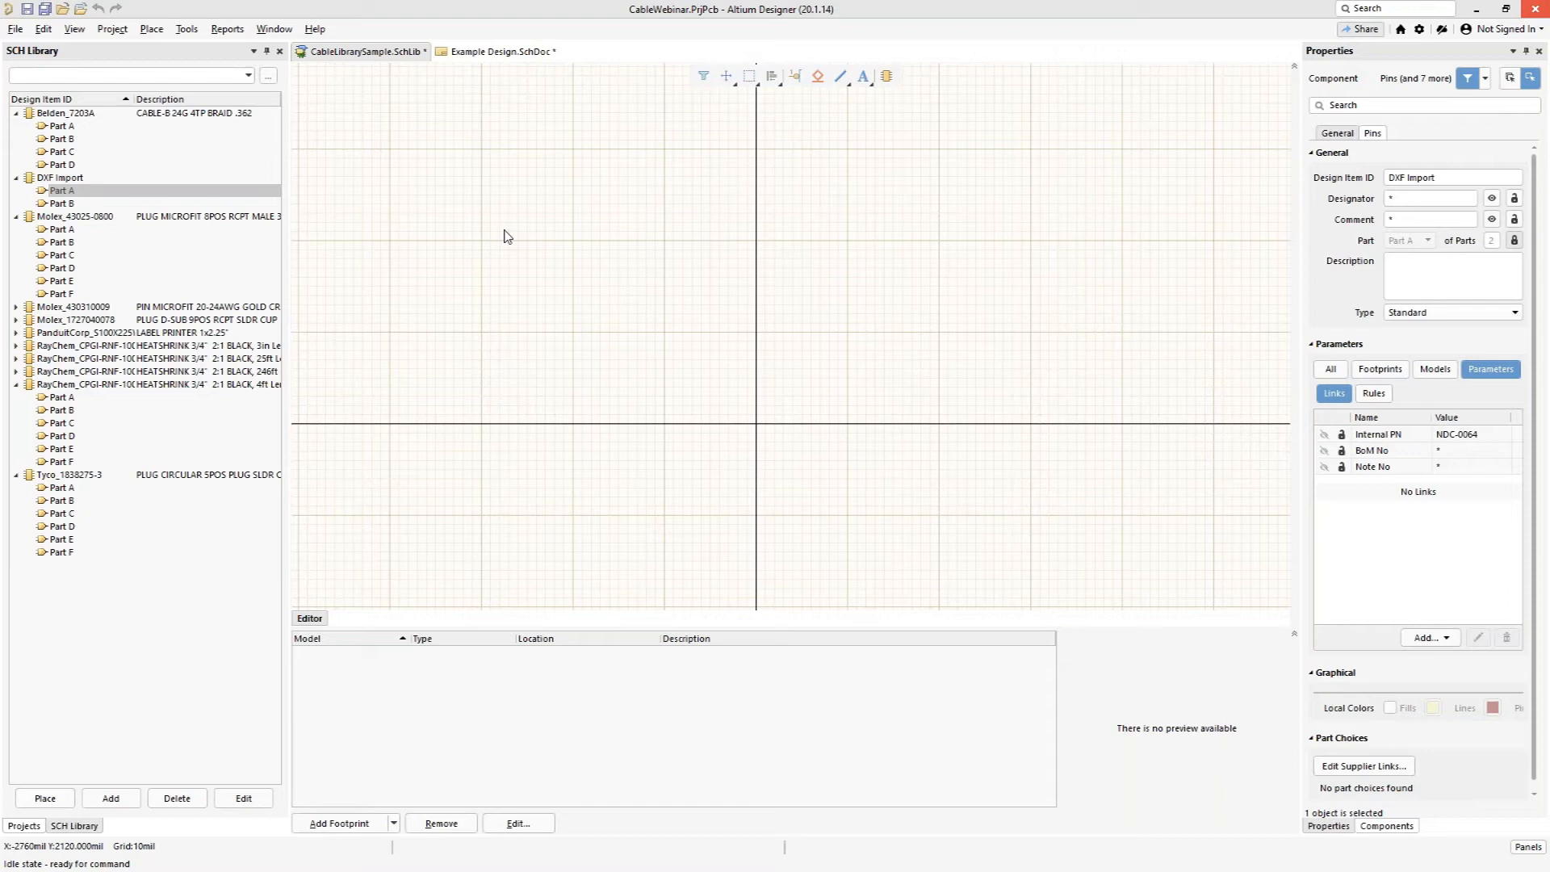
click(14, 29)
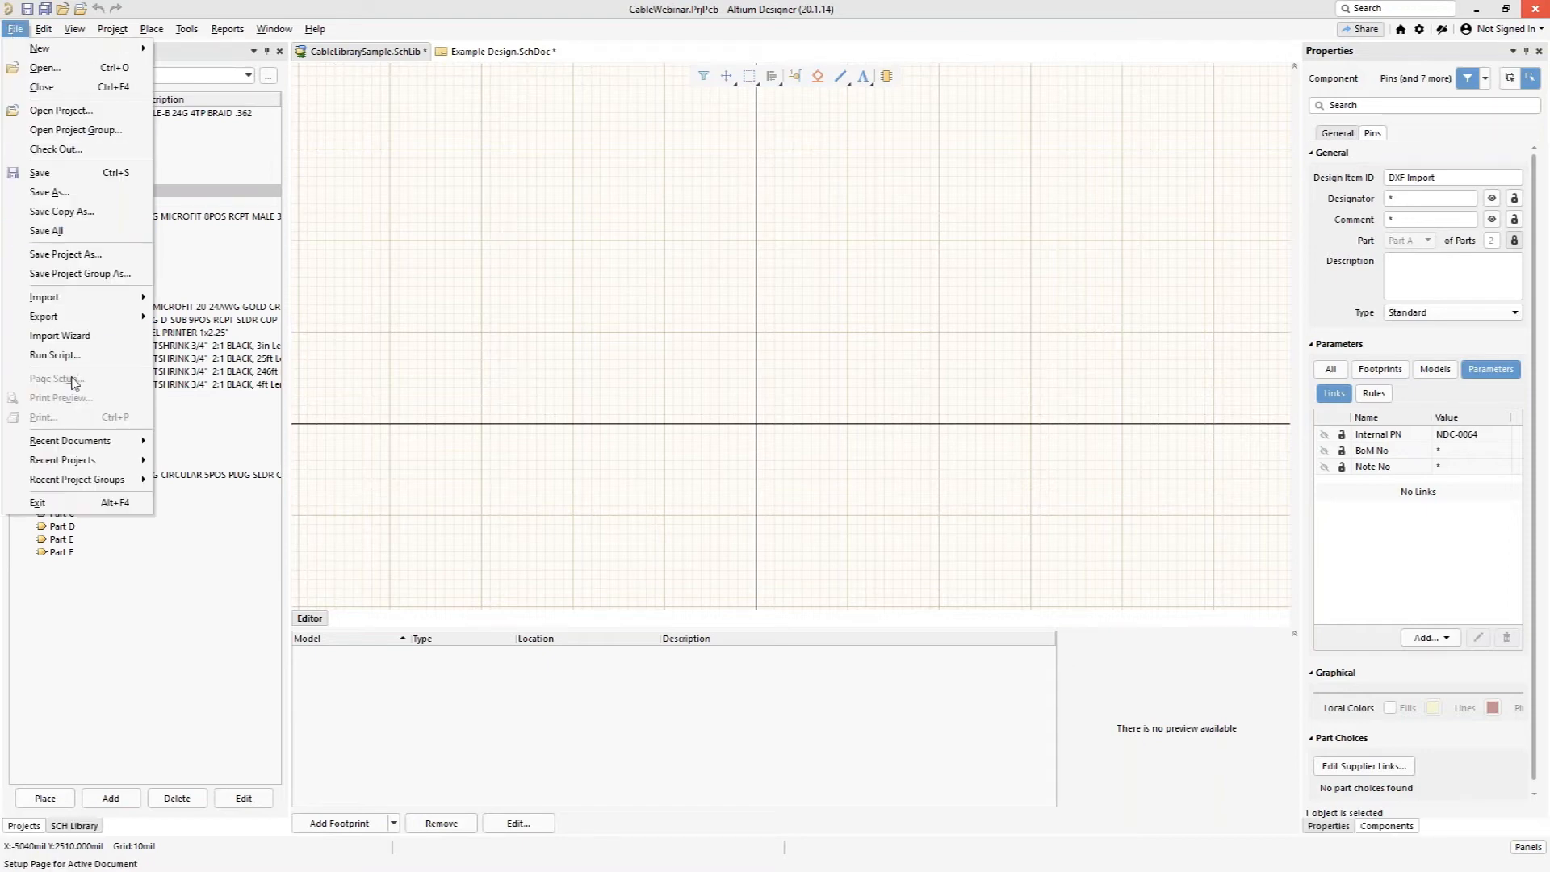
mouse_move(97, 300)
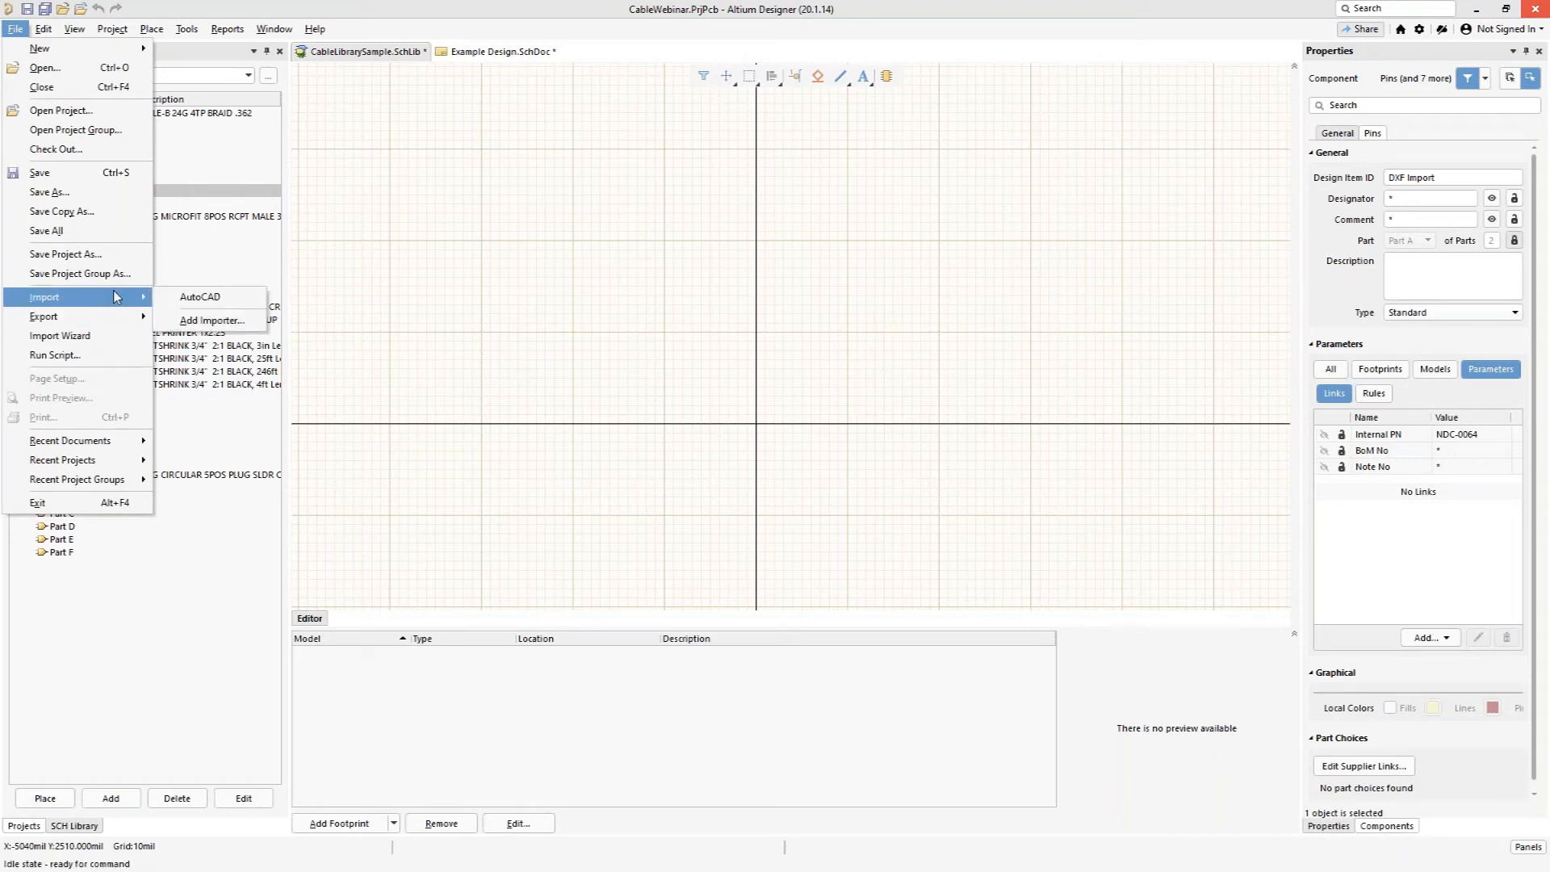
click(218, 298)
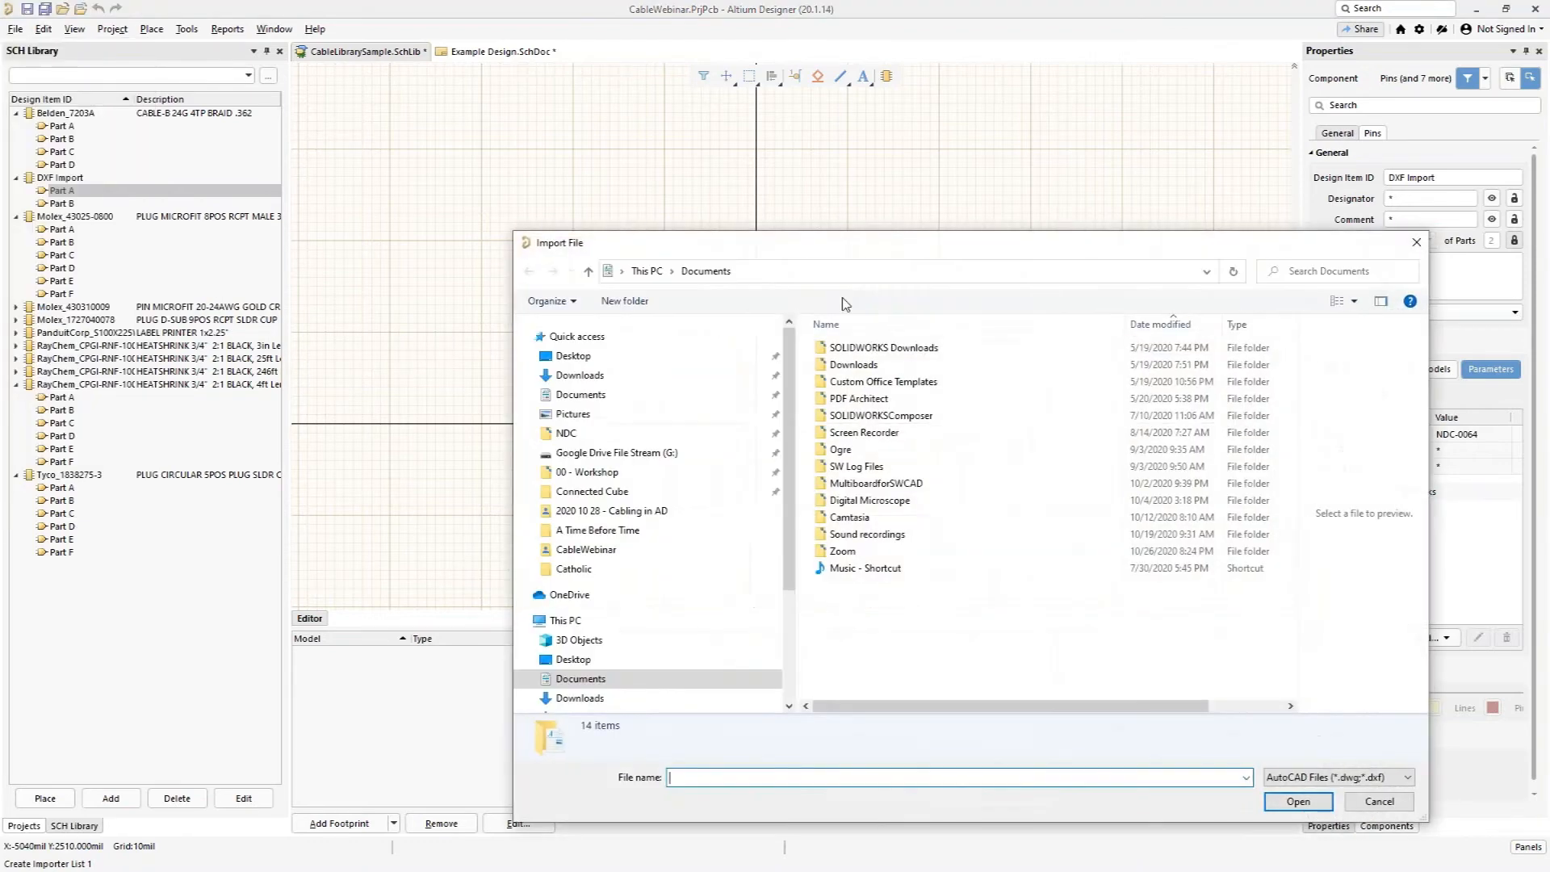
drag(809, 252, 736, 216)
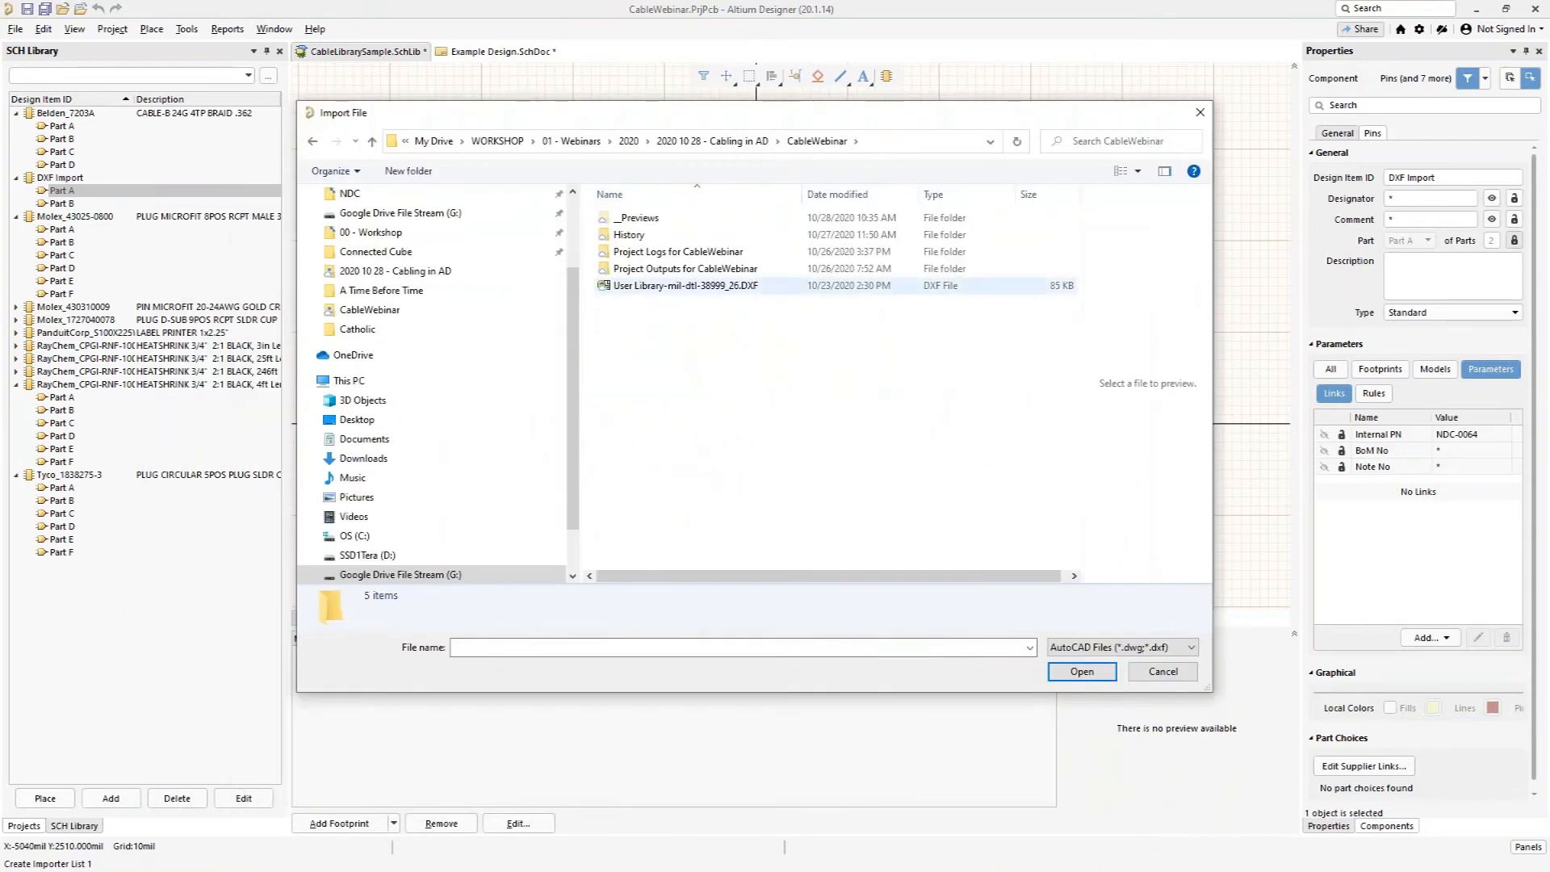
click(753, 286)
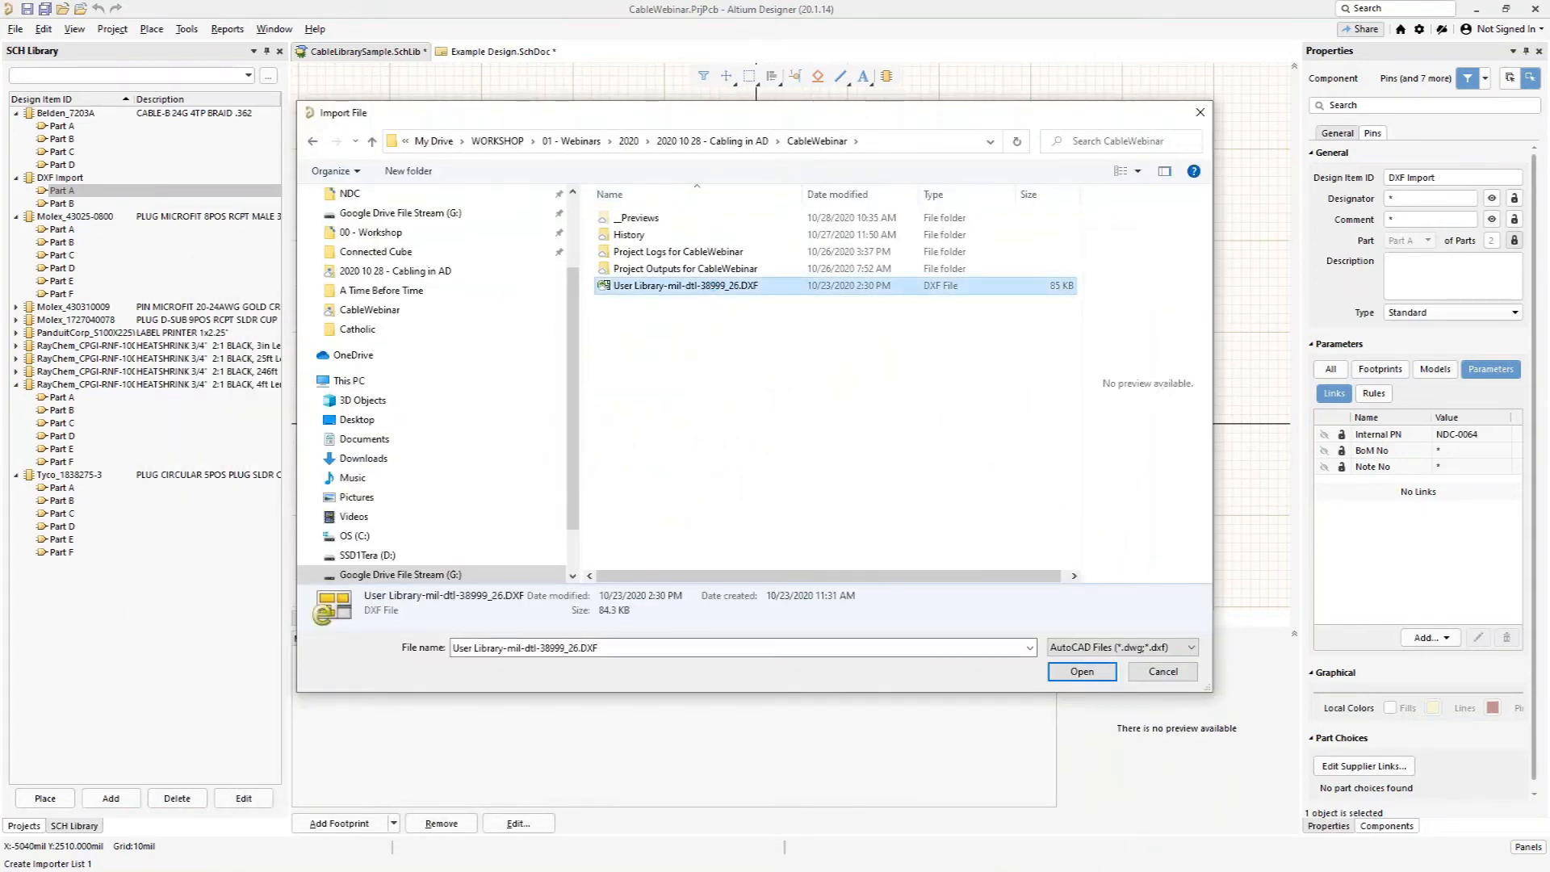
click(1082, 672)
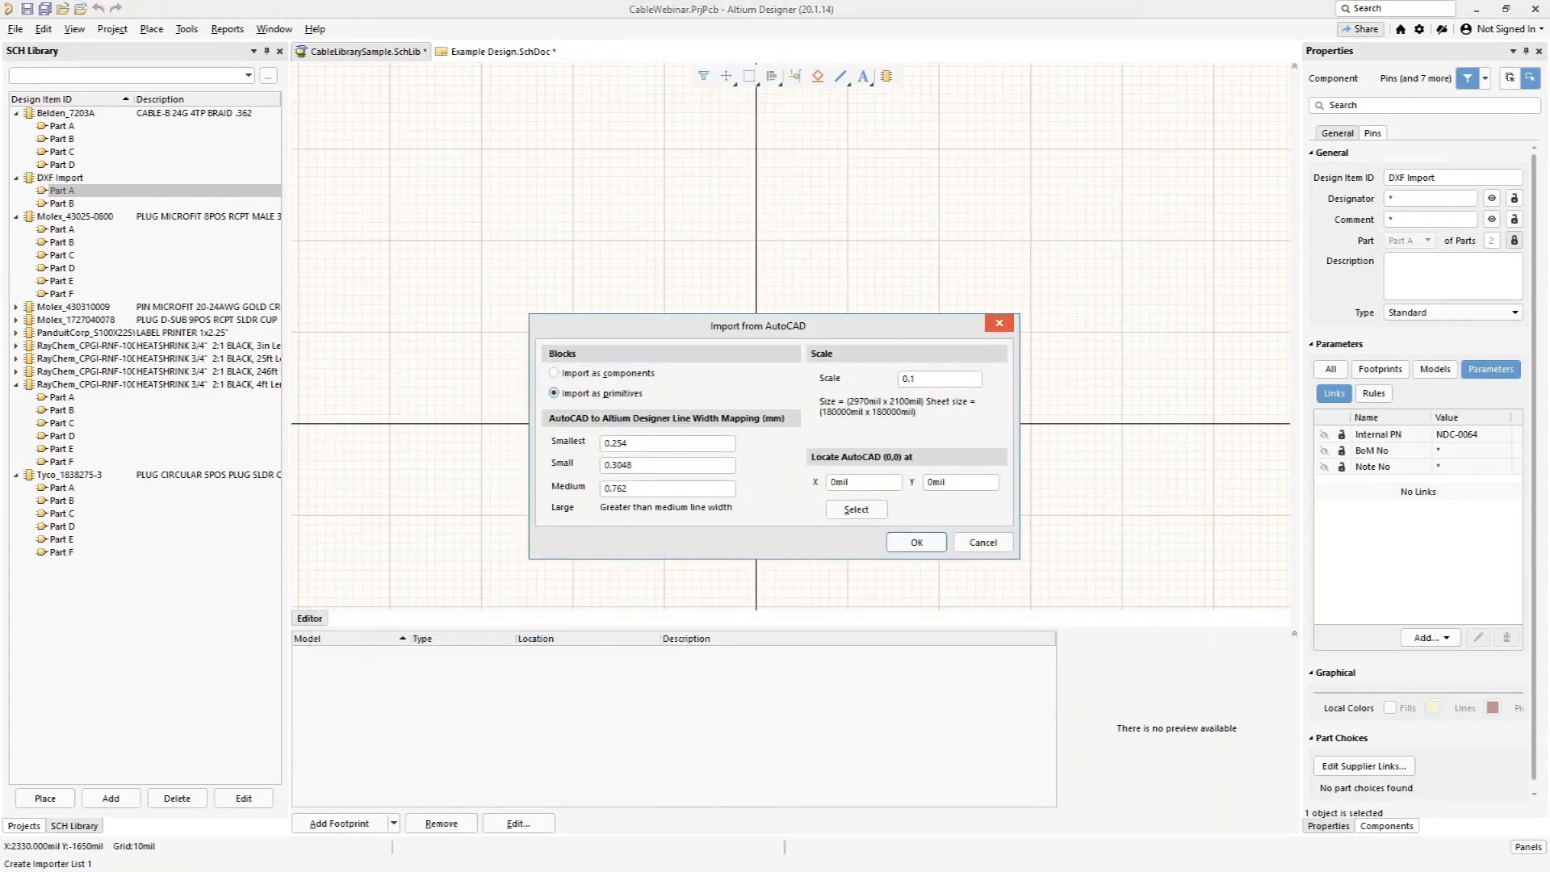
Step: Import the AutoCAD drawing as primitives at scale 0.1, with its origin located at 0mil, 0mil
drag(754, 331, 735, 171)
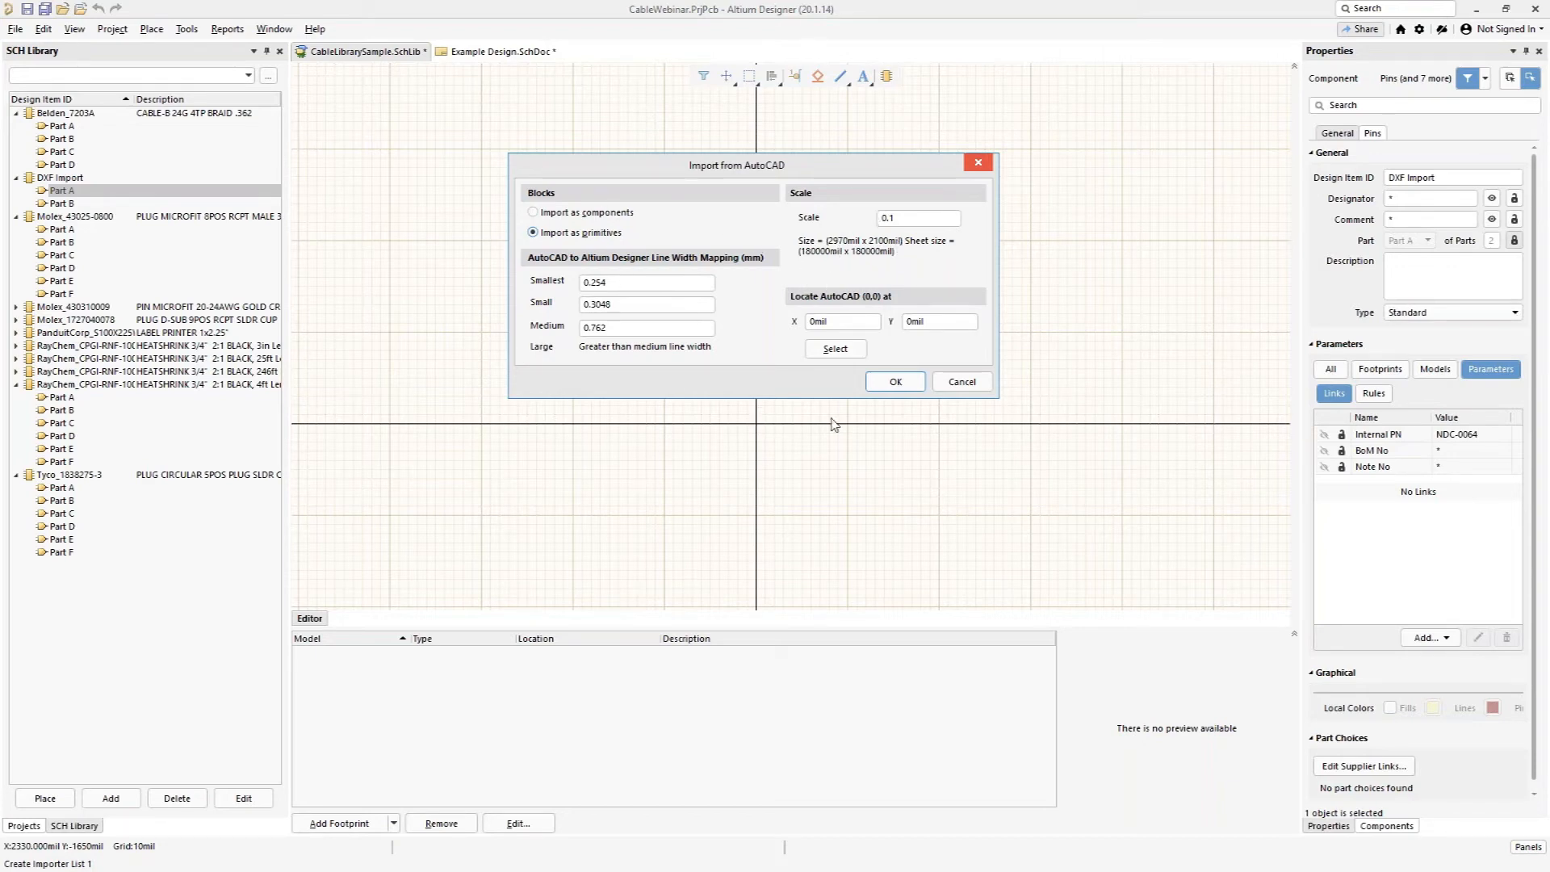
click(897, 381)
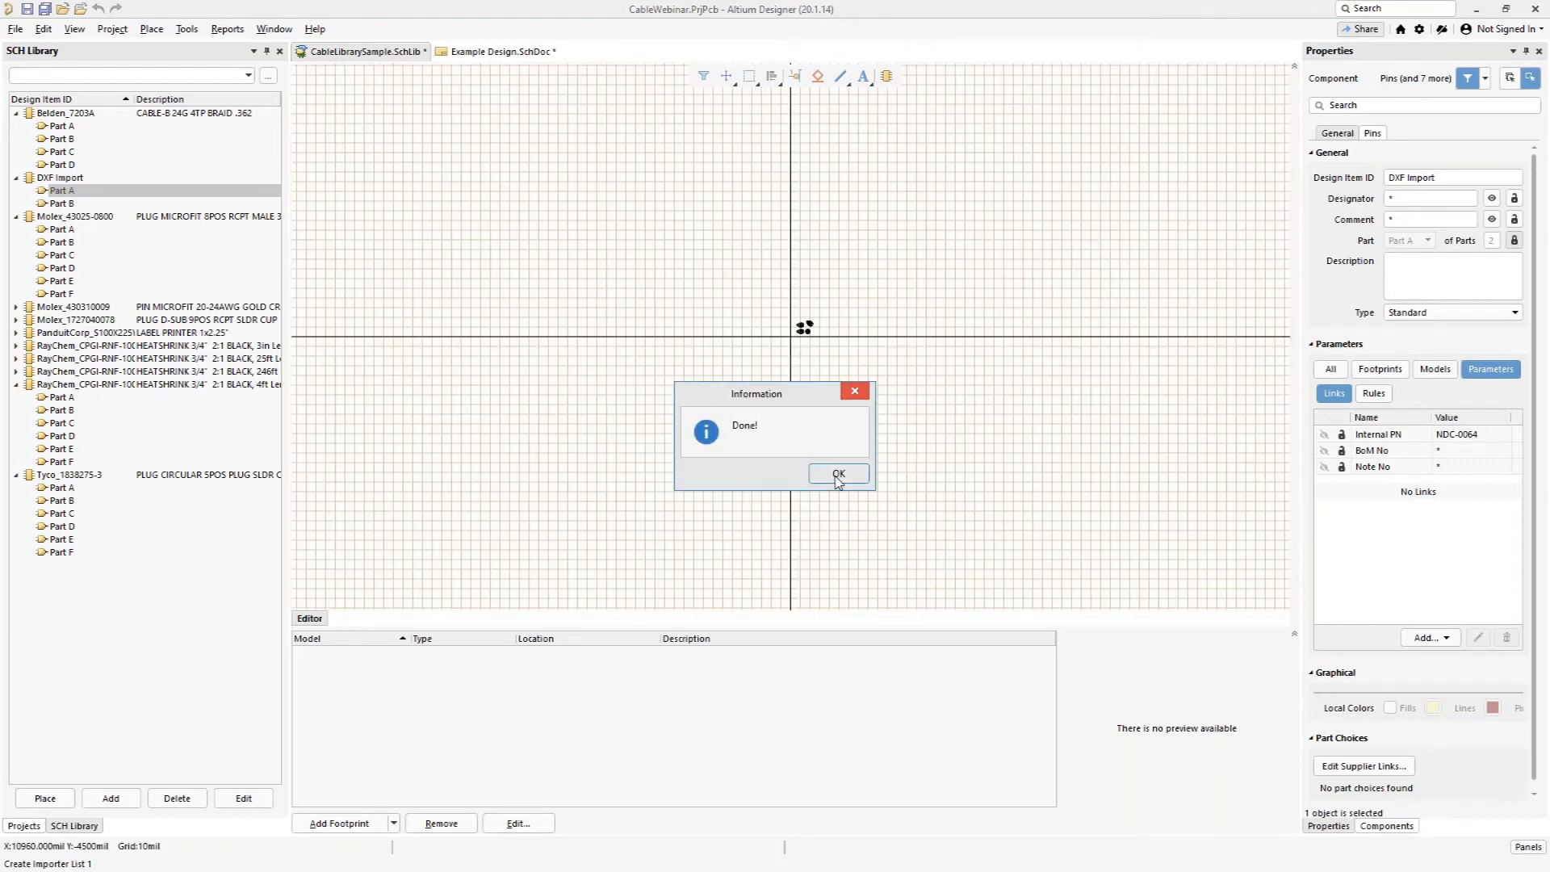
click(837, 474)
Step: Examine the primitives that make up the isometric connector view, including a single arc and the whole set of objects
ctrl+scroll(820, 315, up, 6)
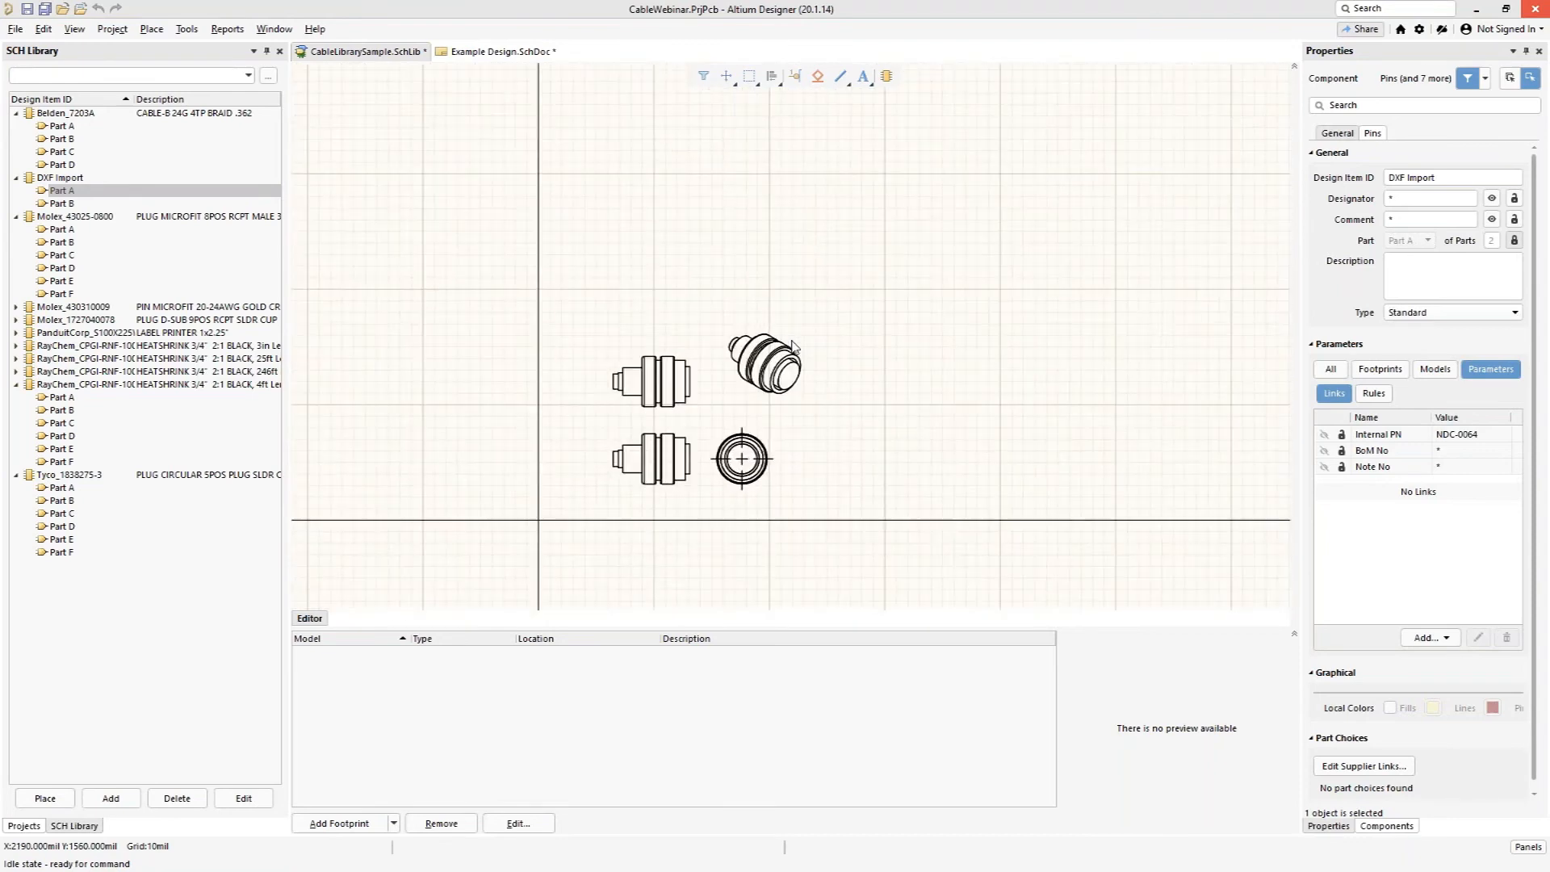
ctrl+scroll(836, 267, up, 4)
right_drag(837, 268, 767, 342)
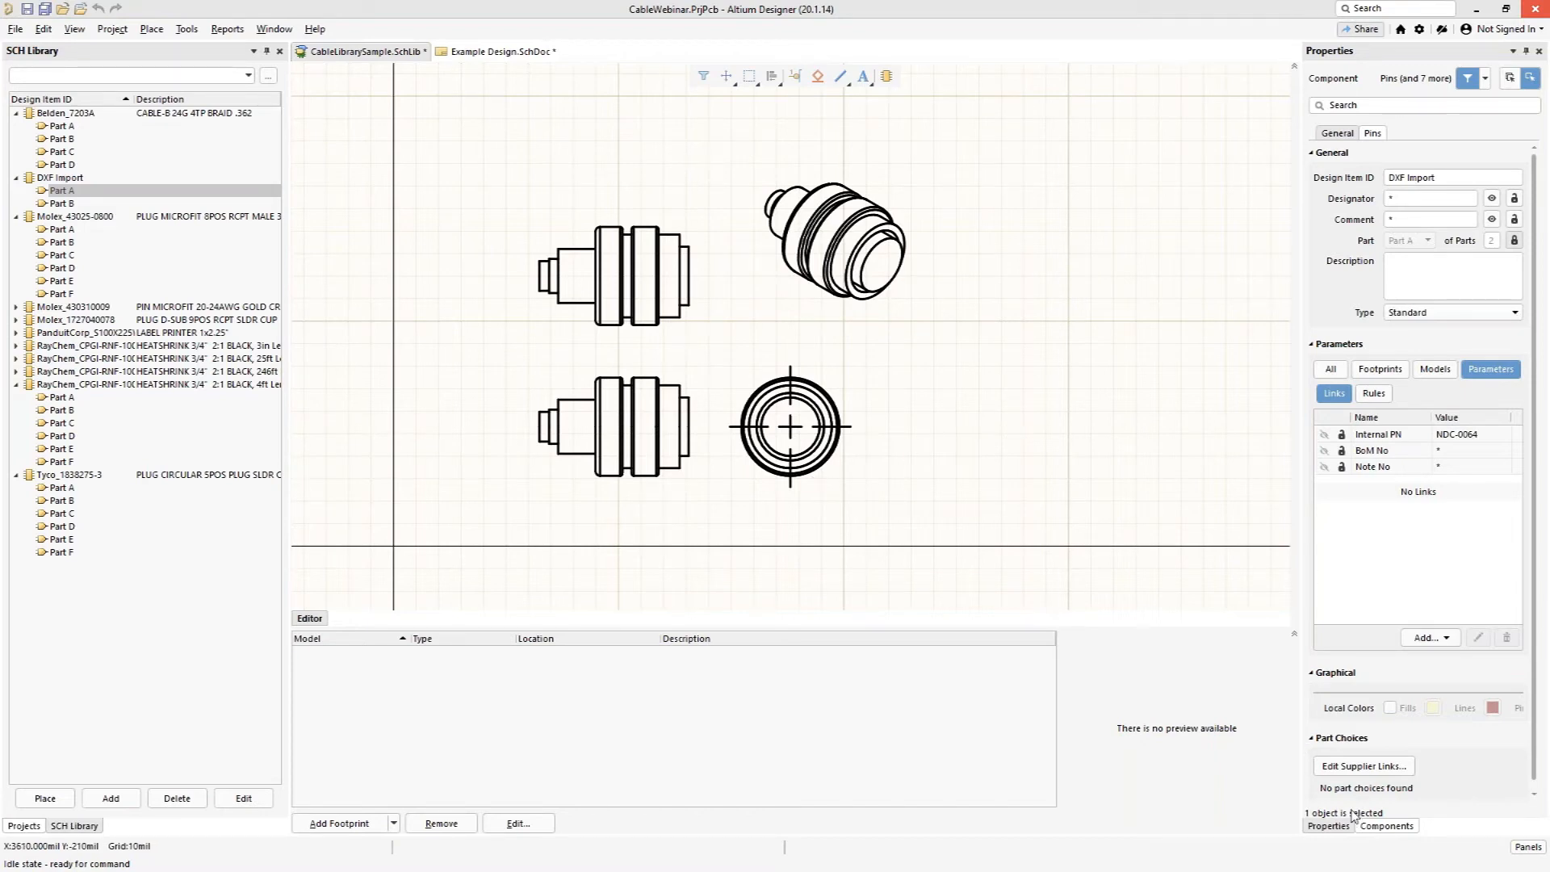
drag(732, 141, 932, 314)
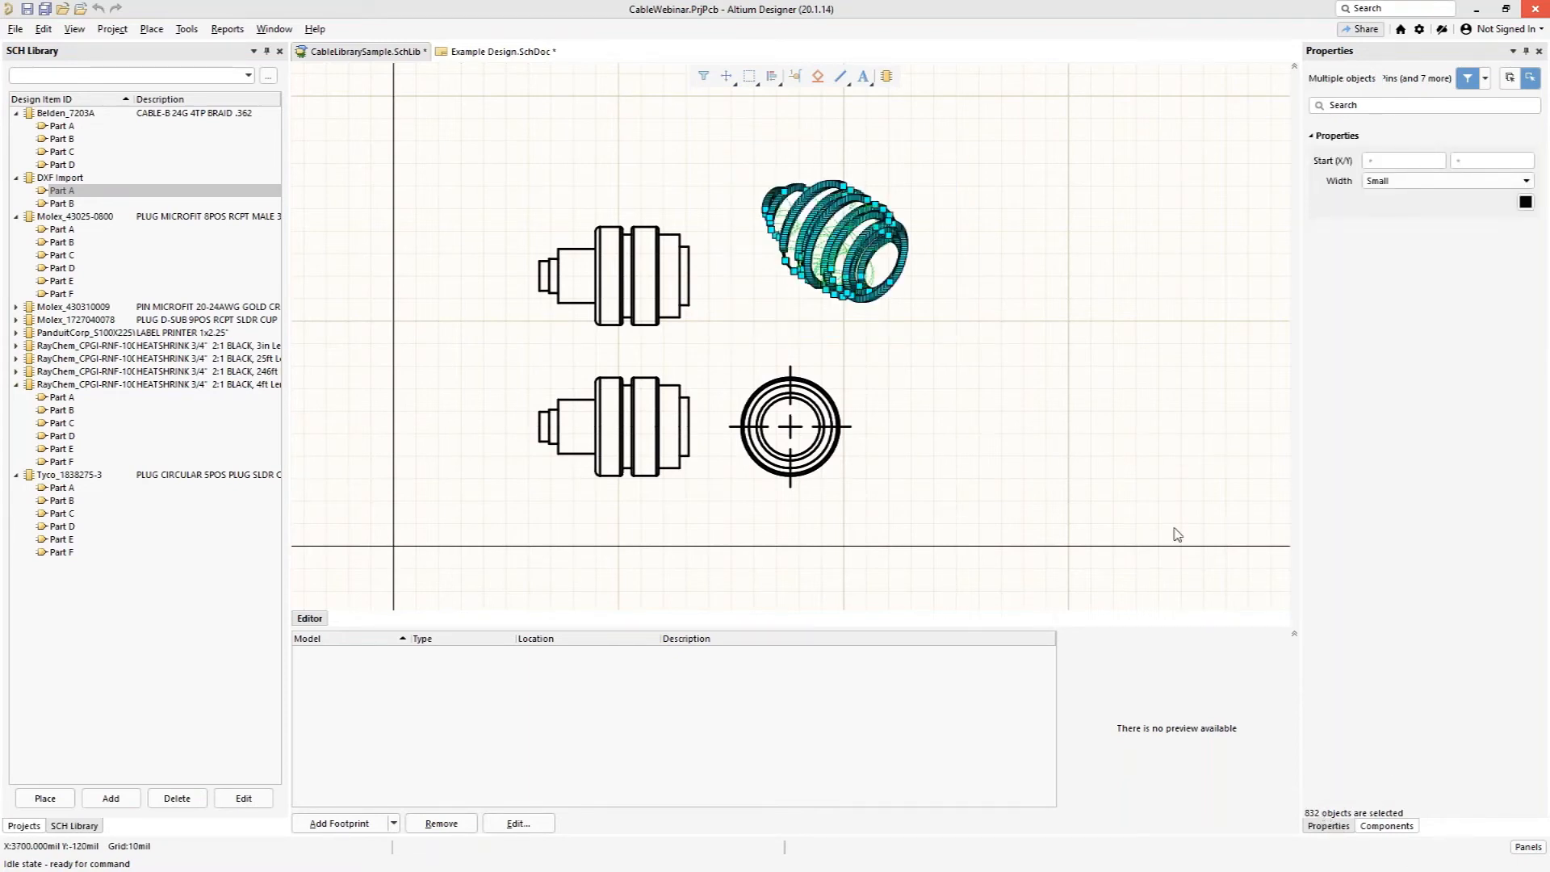
click(802, 310)
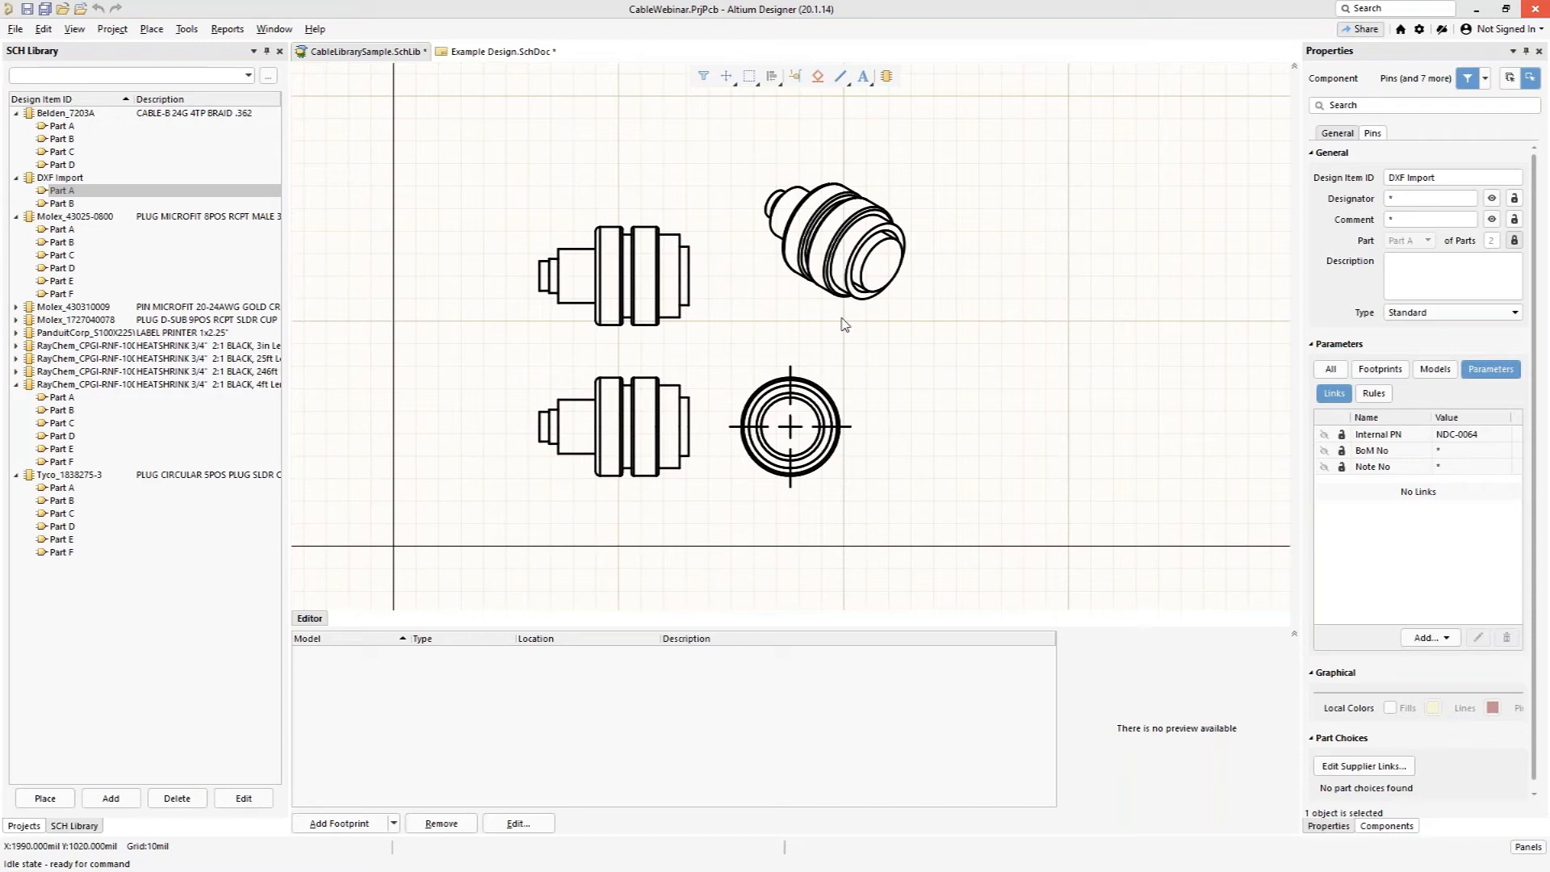
ctrl+scroll(832, 315, up, 5)
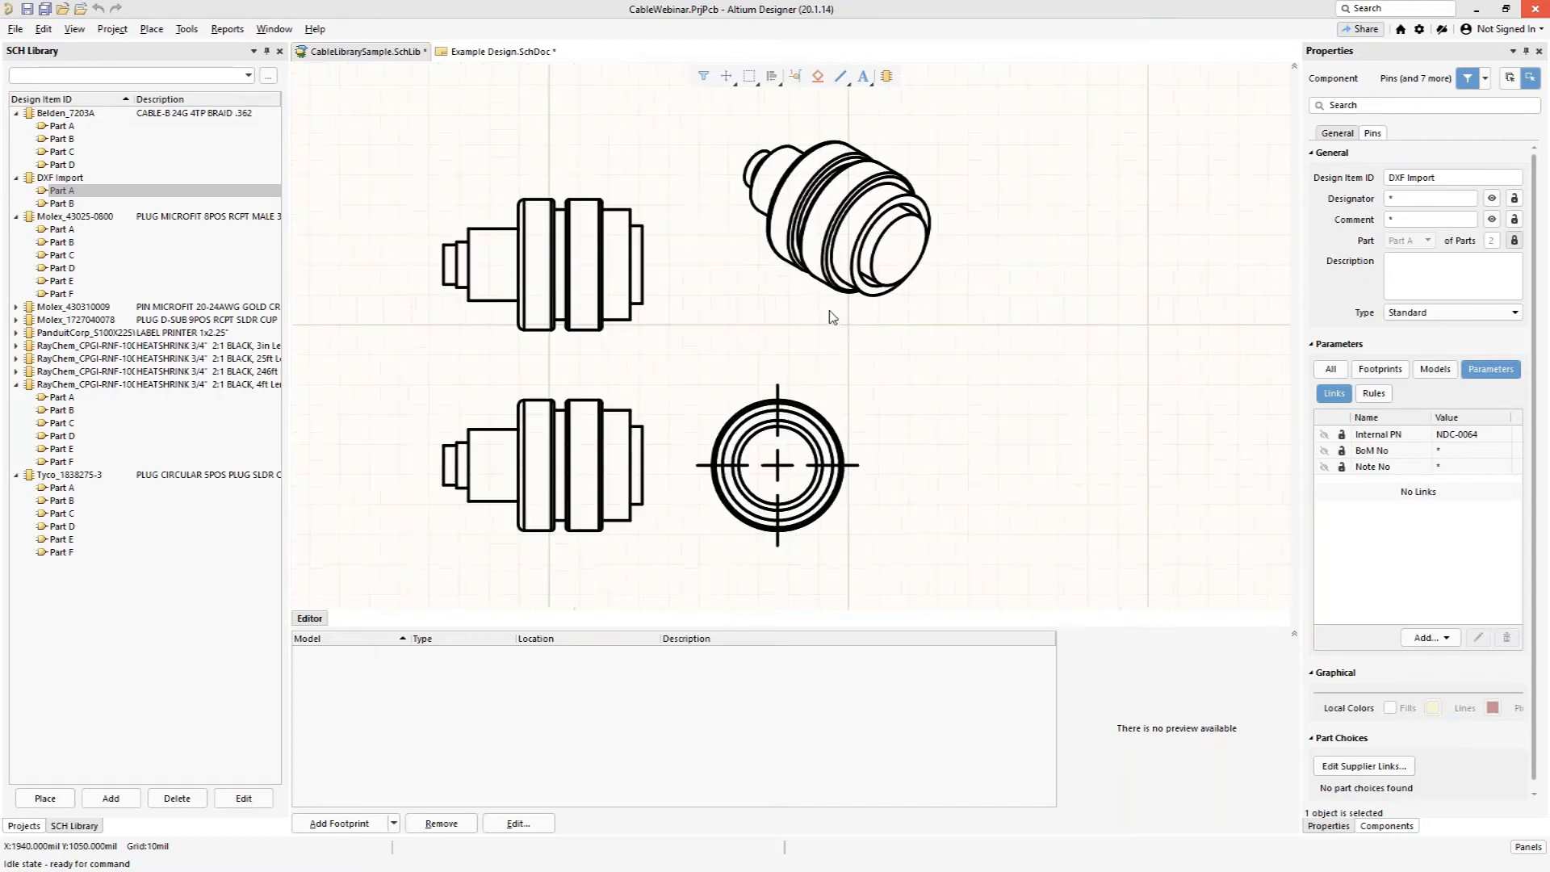
click(828, 259)
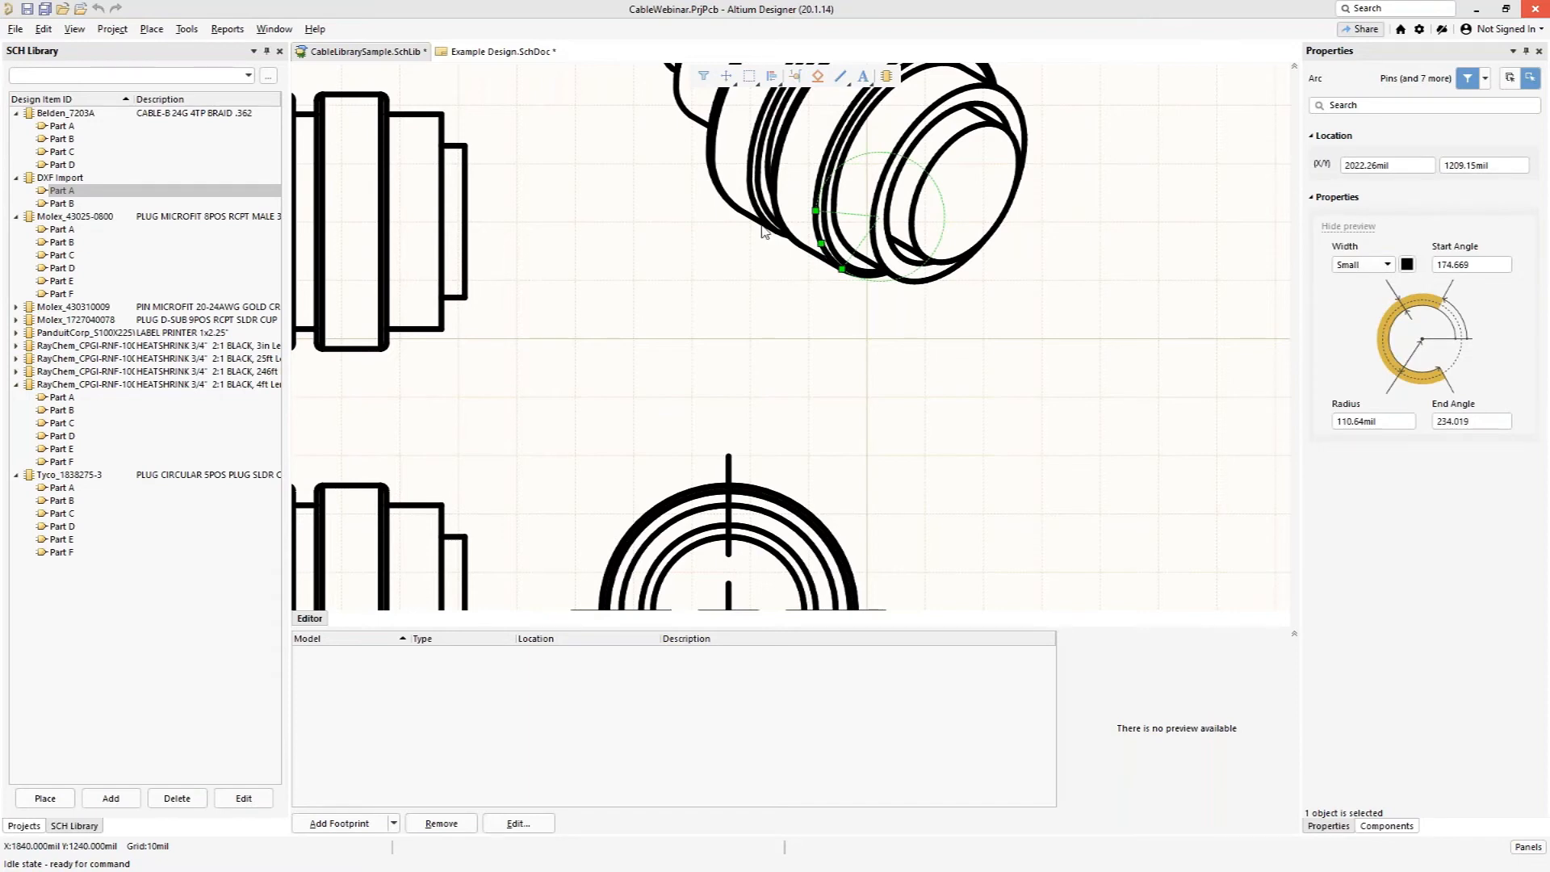
ctrl+scroll(730, 304, down, 2)
right_drag(706, 294, 680, 406)
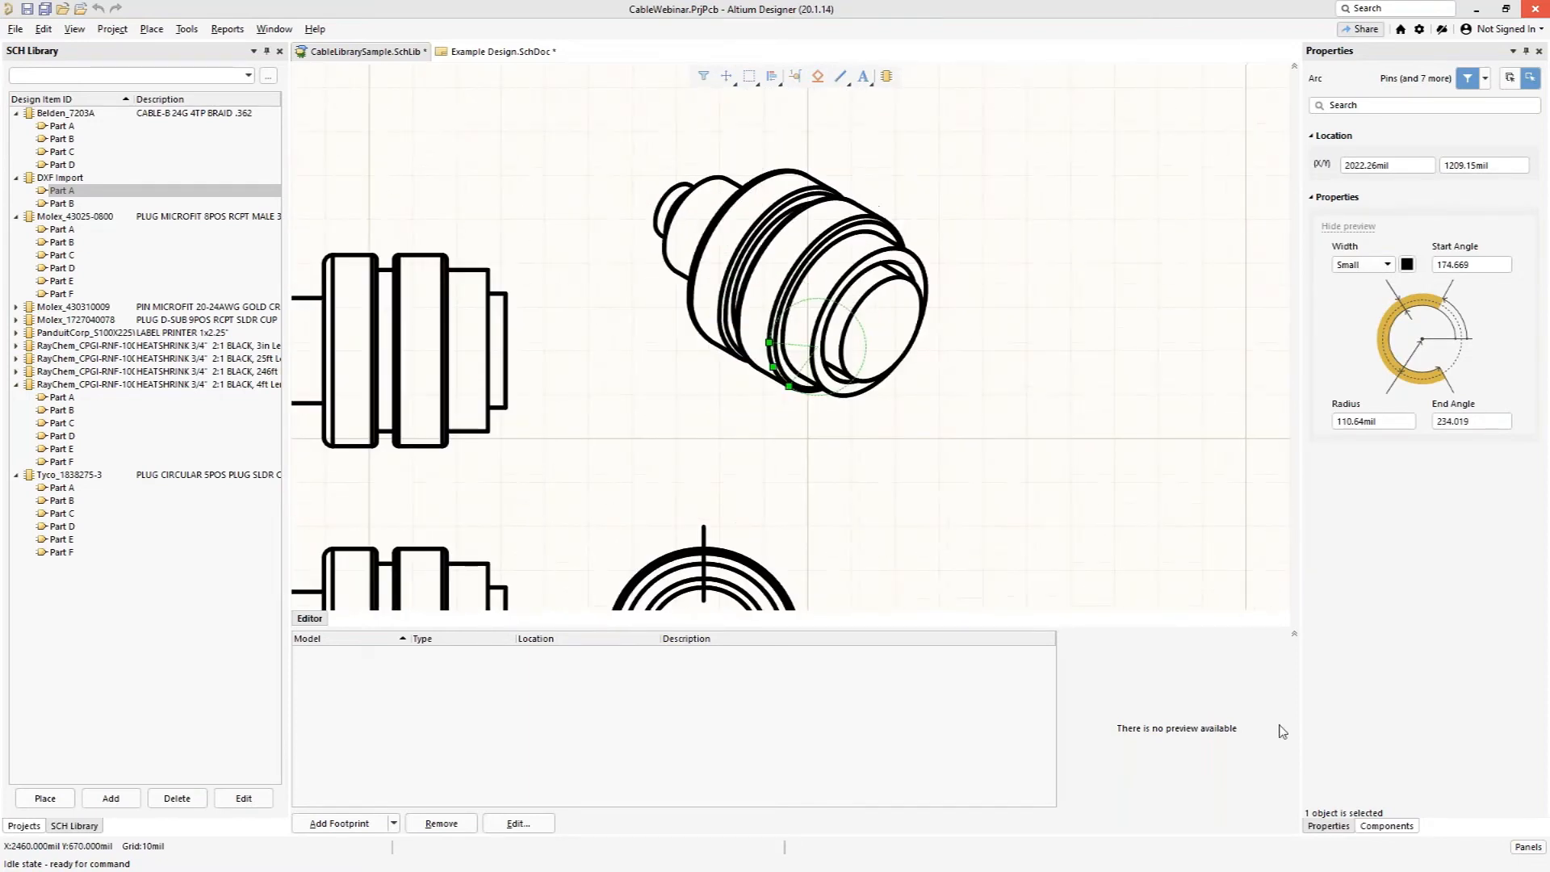
drag(612, 125, 1005, 459)
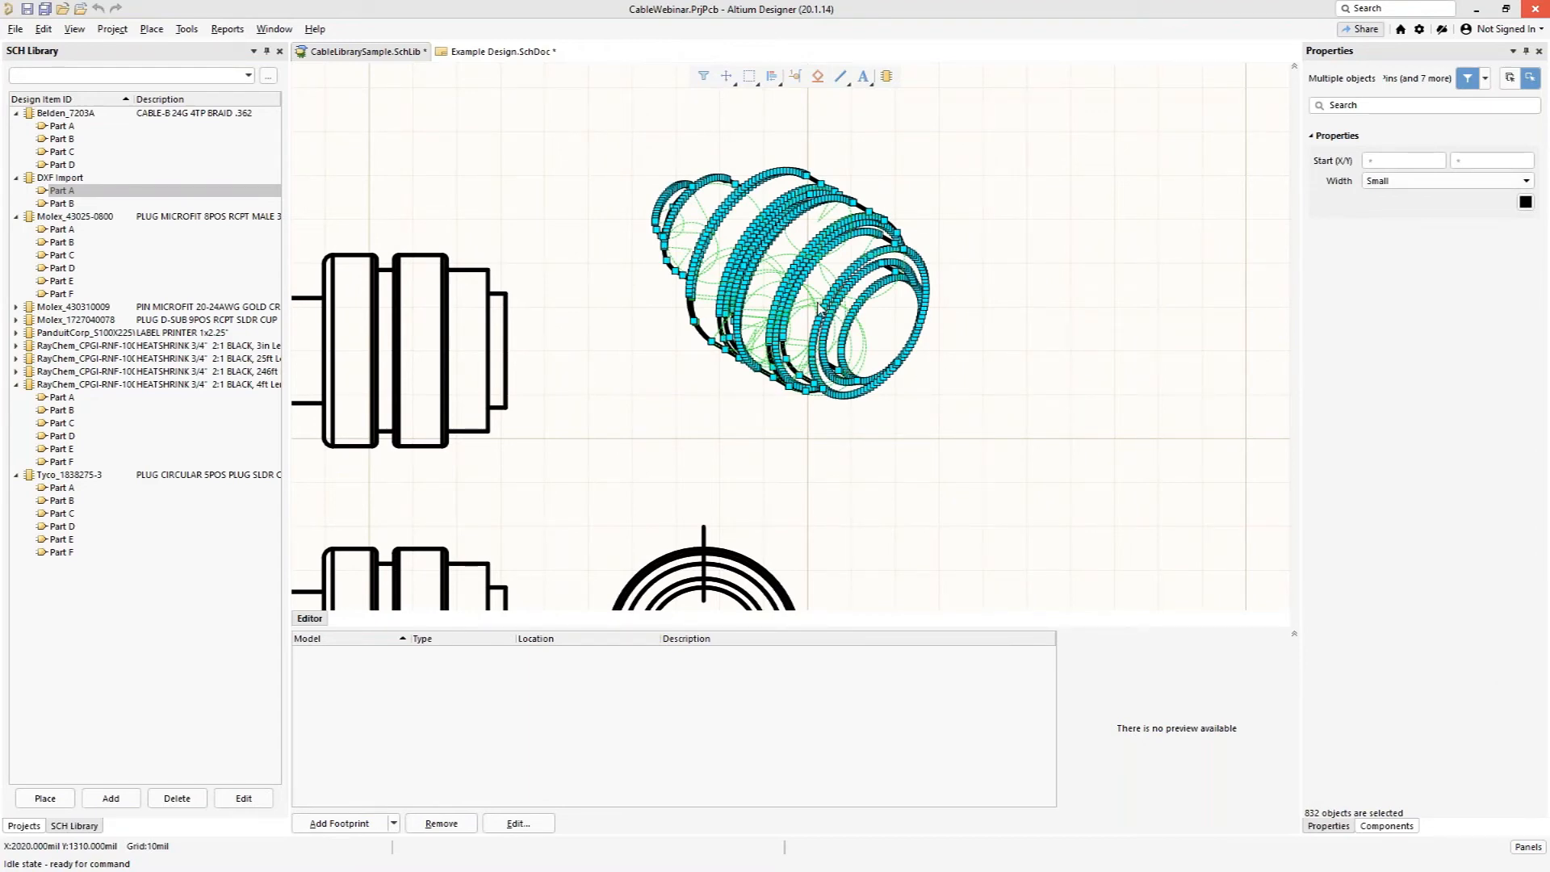
click(627, 304)
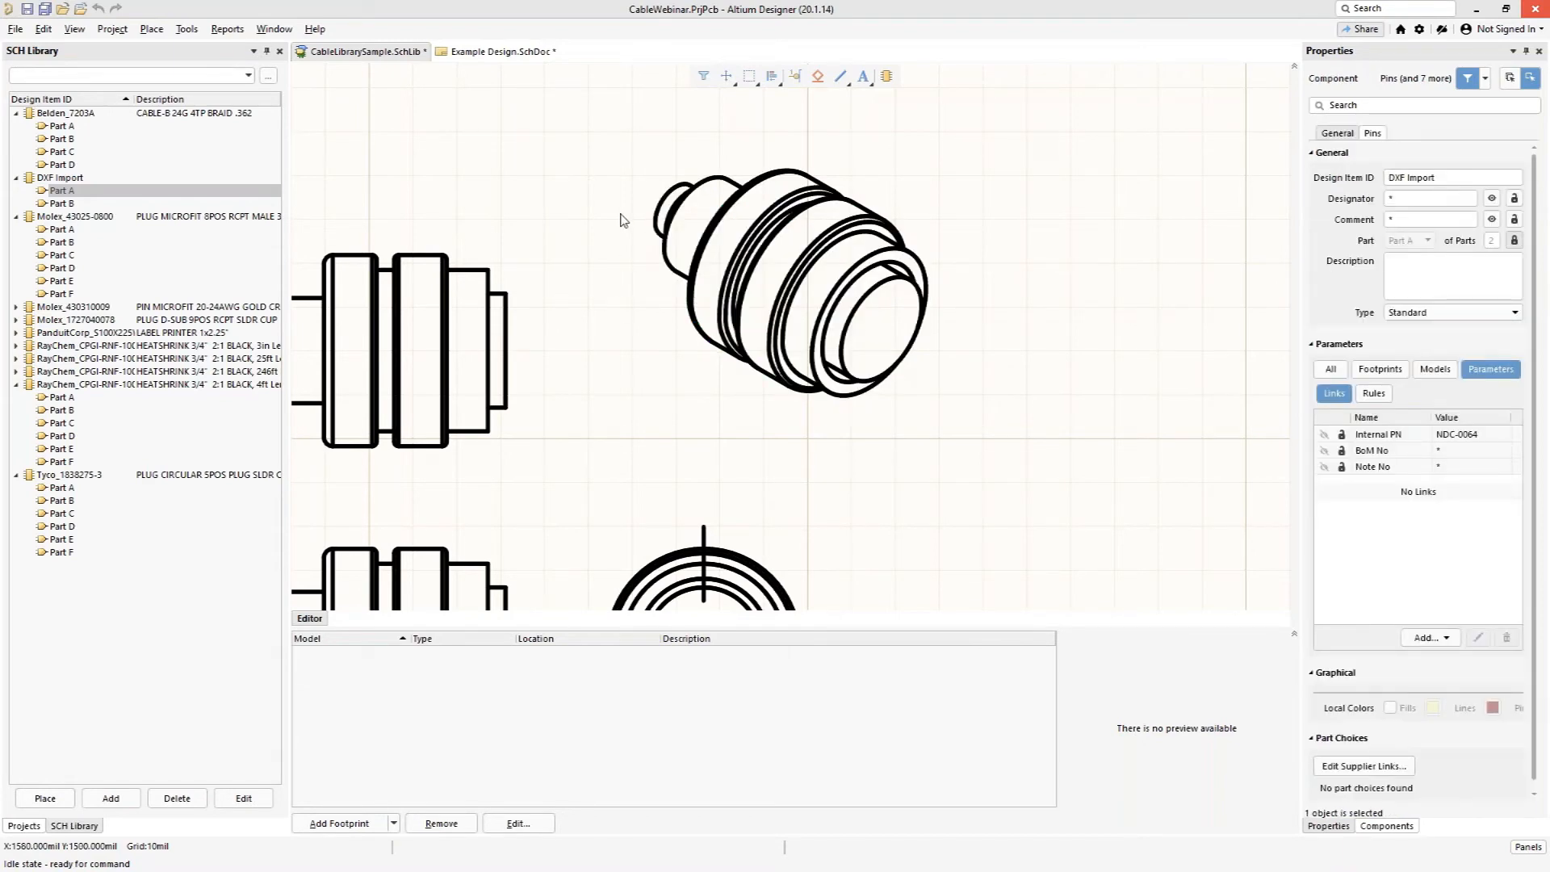
ctrl+scroll(577, 299, down, 3)
right_drag(584, 338, 745, 281)
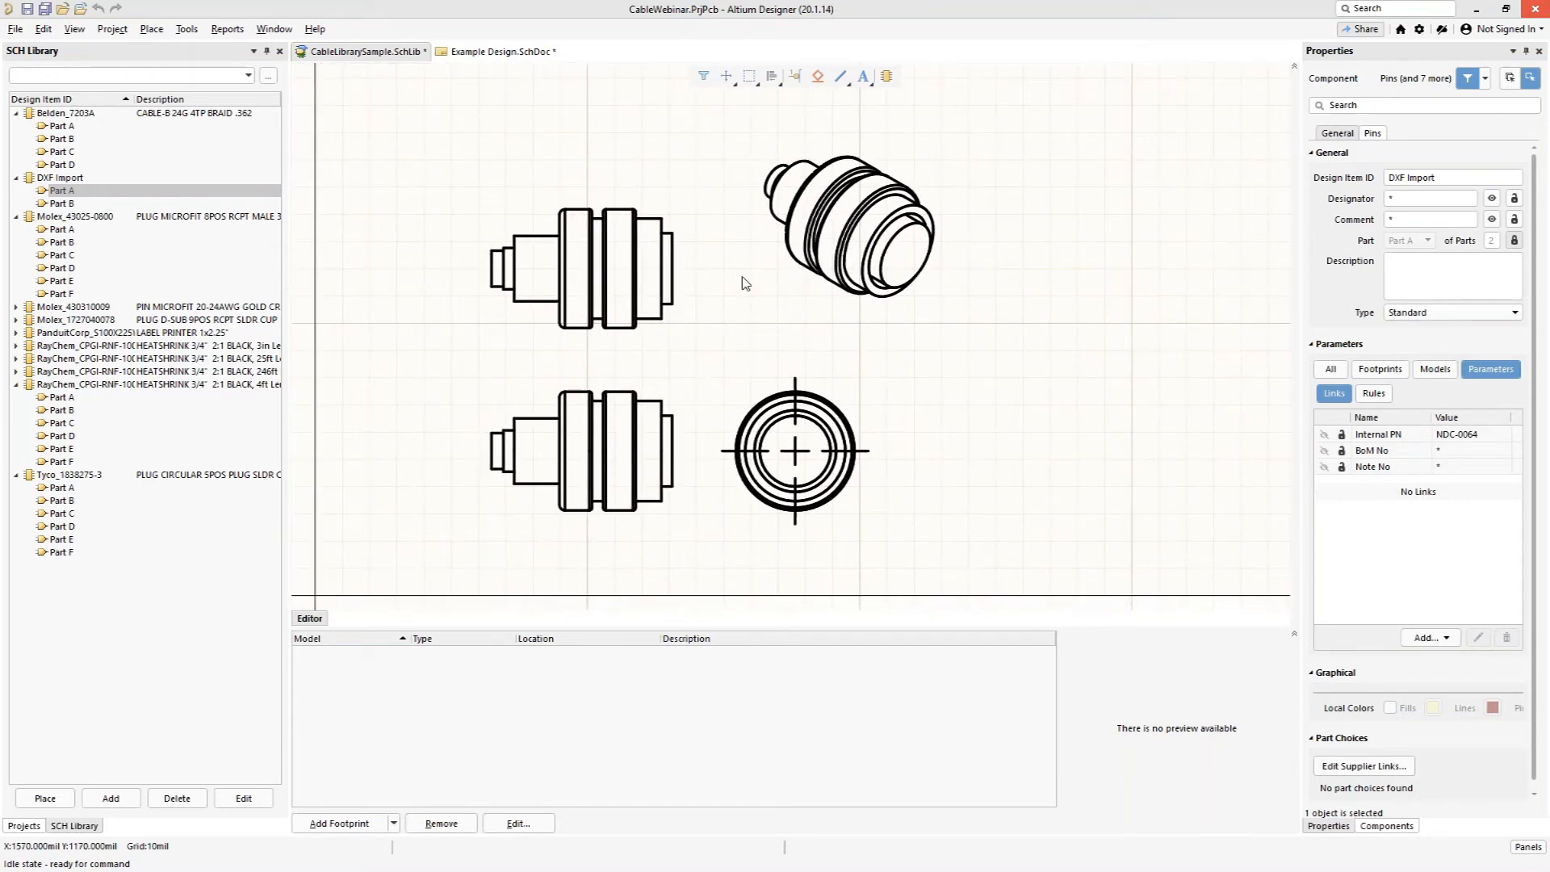
Step: Delete the isometric view and the upper side view of the imported connector
ctrl+scroll(738, 289, down, 2)
drag(713, 171, 880, 304)
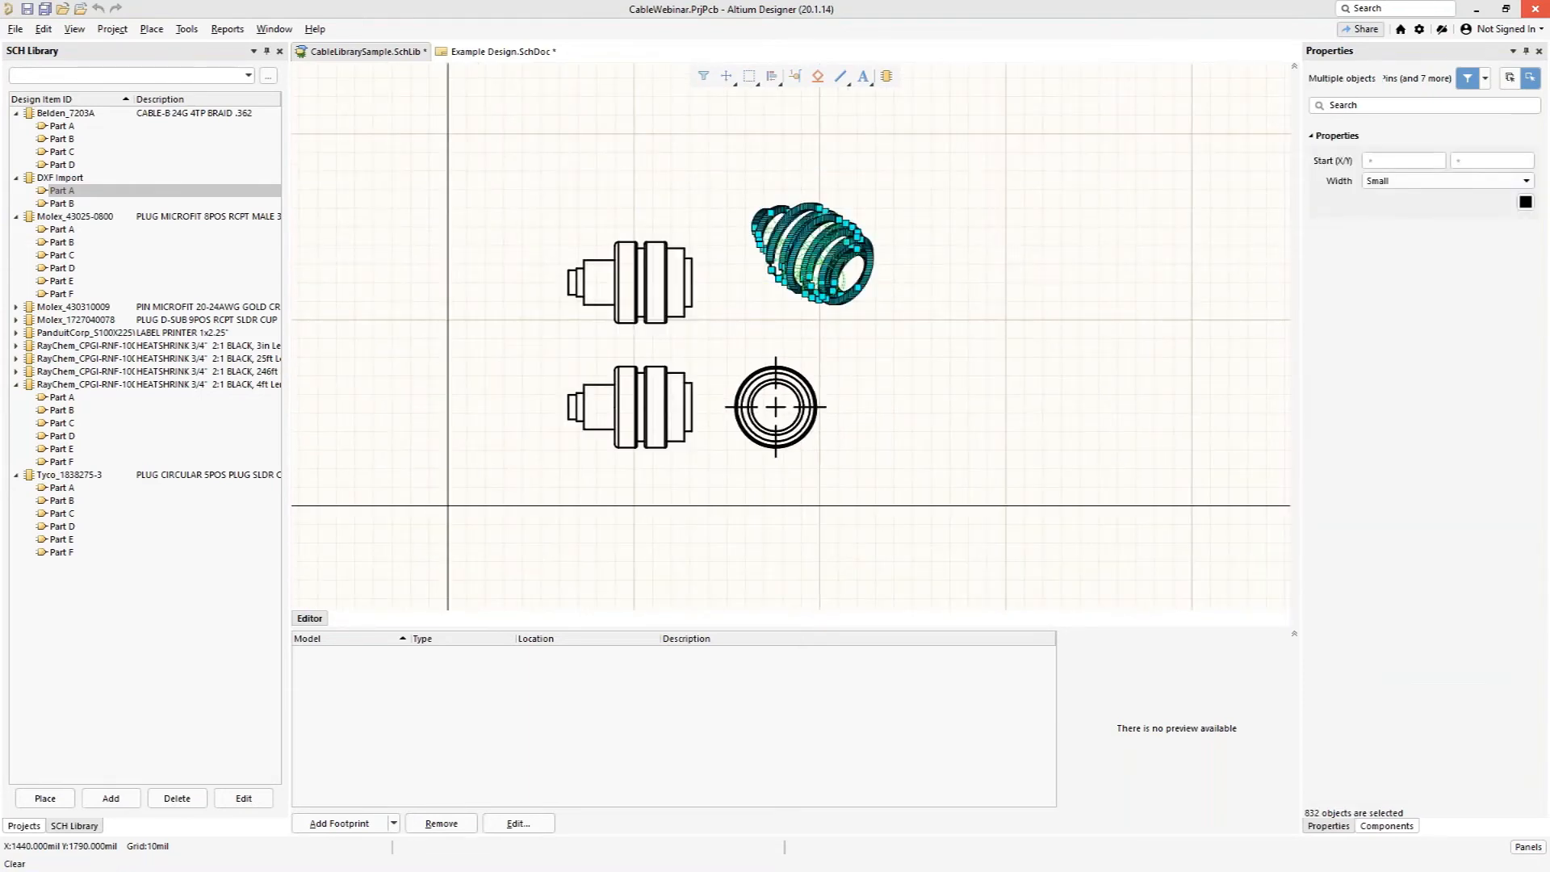
key(Delete)
drag(500, 211, 700, 344)
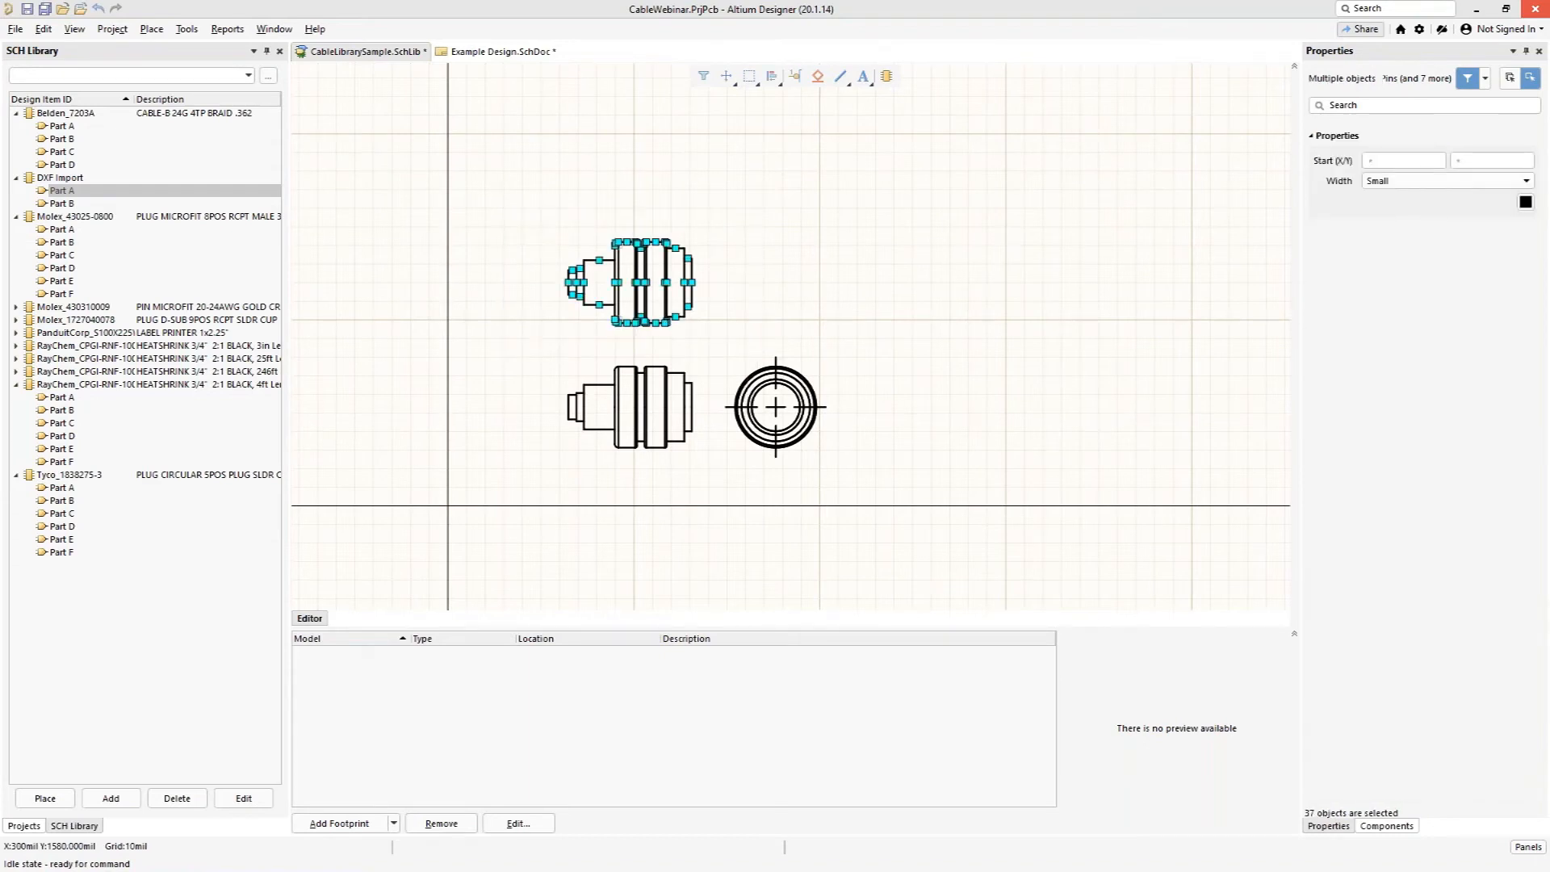
key(Delete)
Step: Move the remaining side view of the connector beside the origin, with its front end near the vertical axis
ctrl+scroll(612, 471, up, 2)
ctrl+scroll(618, 461, down, 2)
right_drag(623, 443, 730, 385)
drag(637, 256, 849, 422)
drag(805, 307, 529, 390)
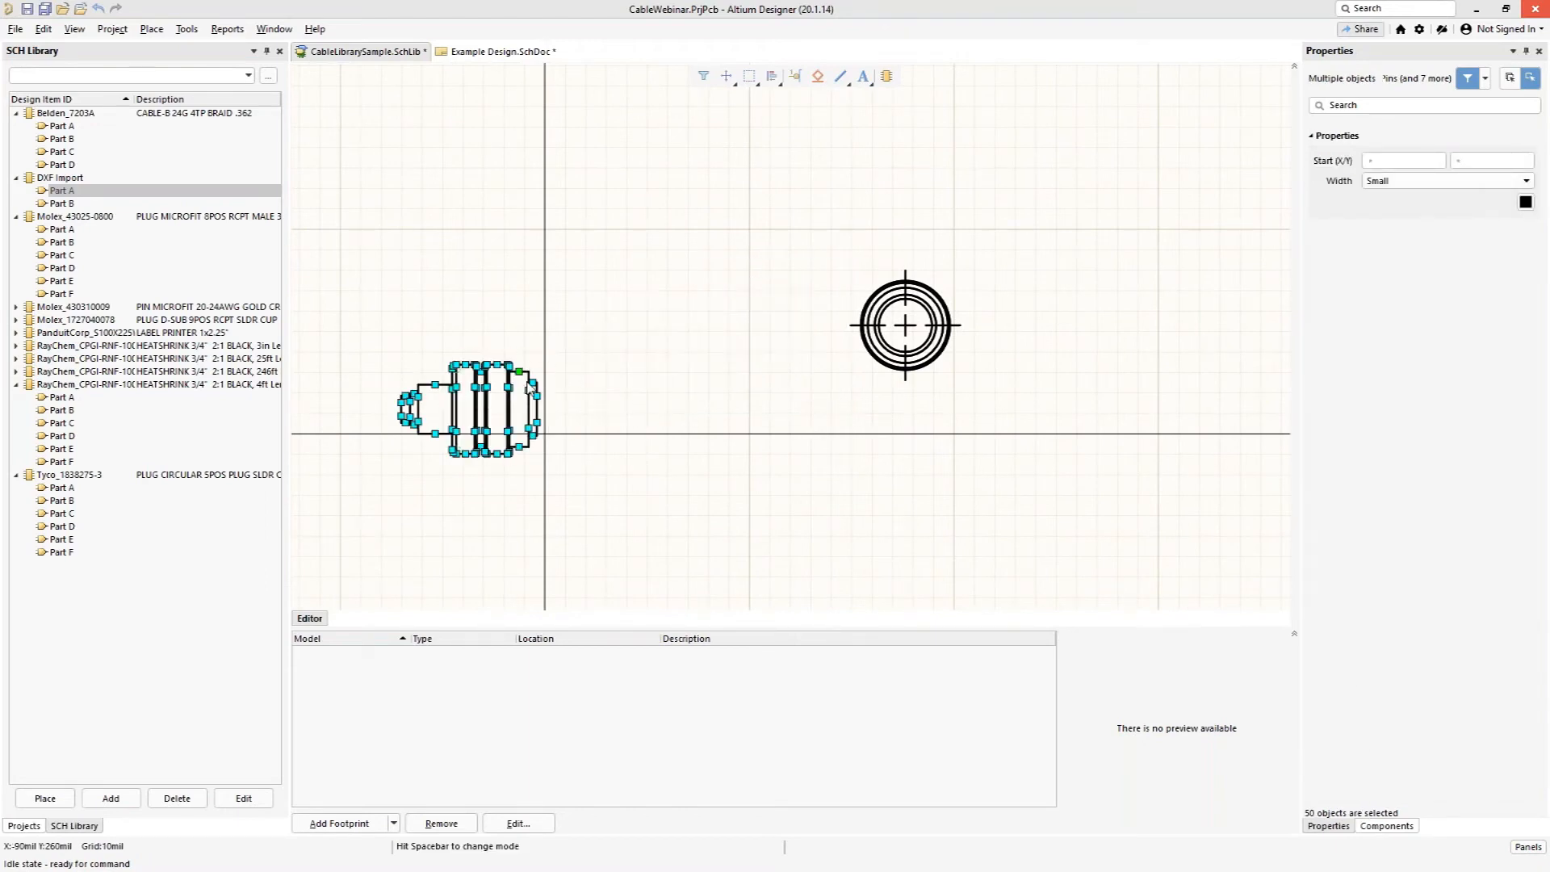
Step: Cut the connector's circular end view to the clipboard, using its centre as the reference location
mouse_move(762, 202)
mouse_down()
mouse_move(920, 380)
mouse_move(1062, 499)
mouse_up()
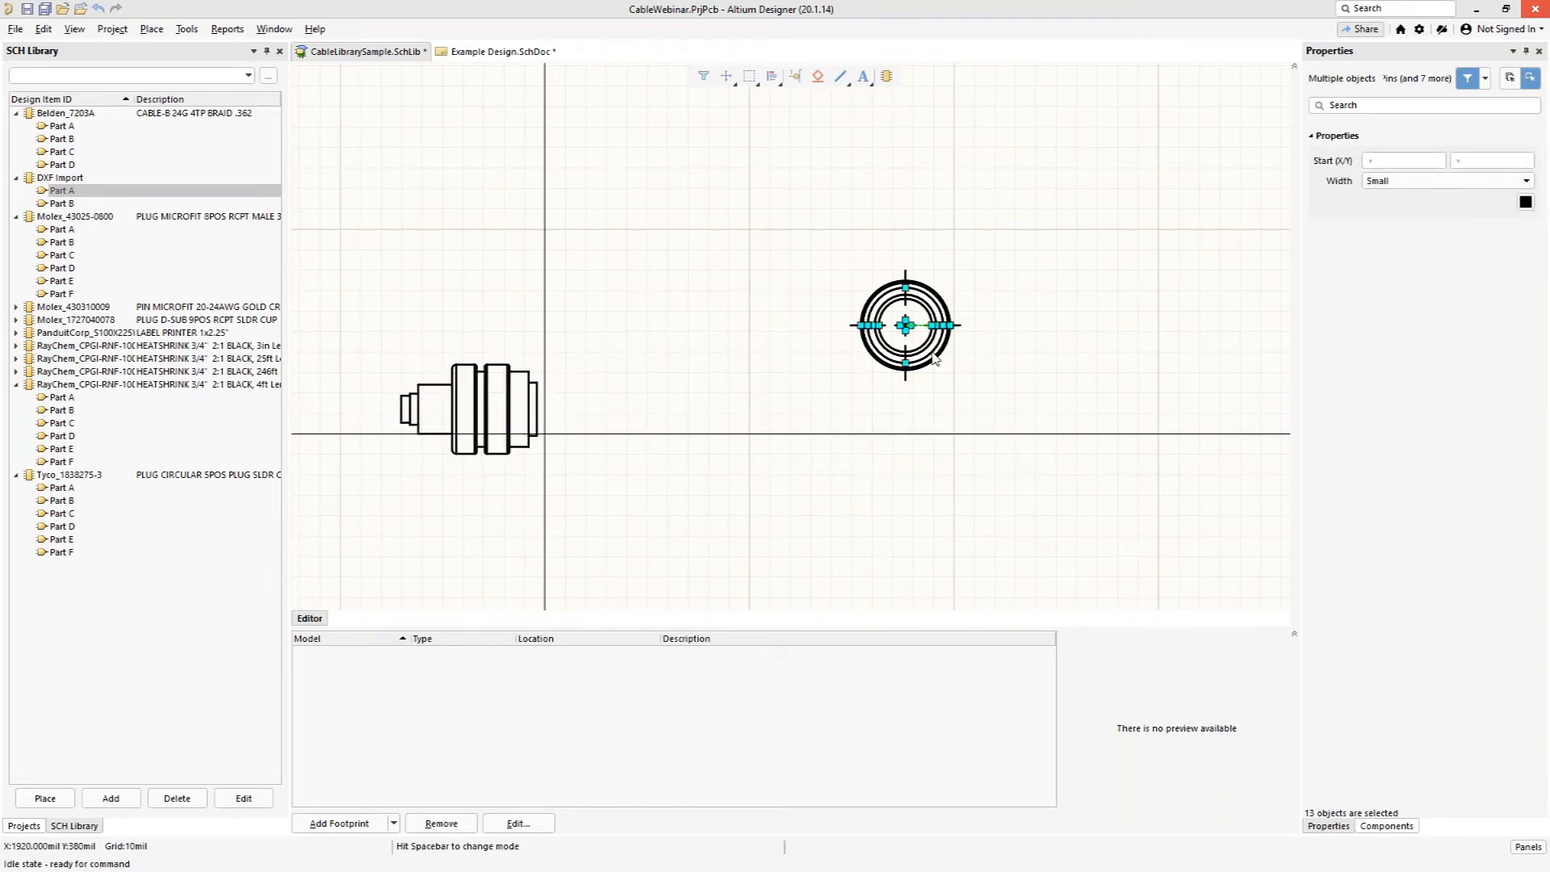
key(ctrl+x)
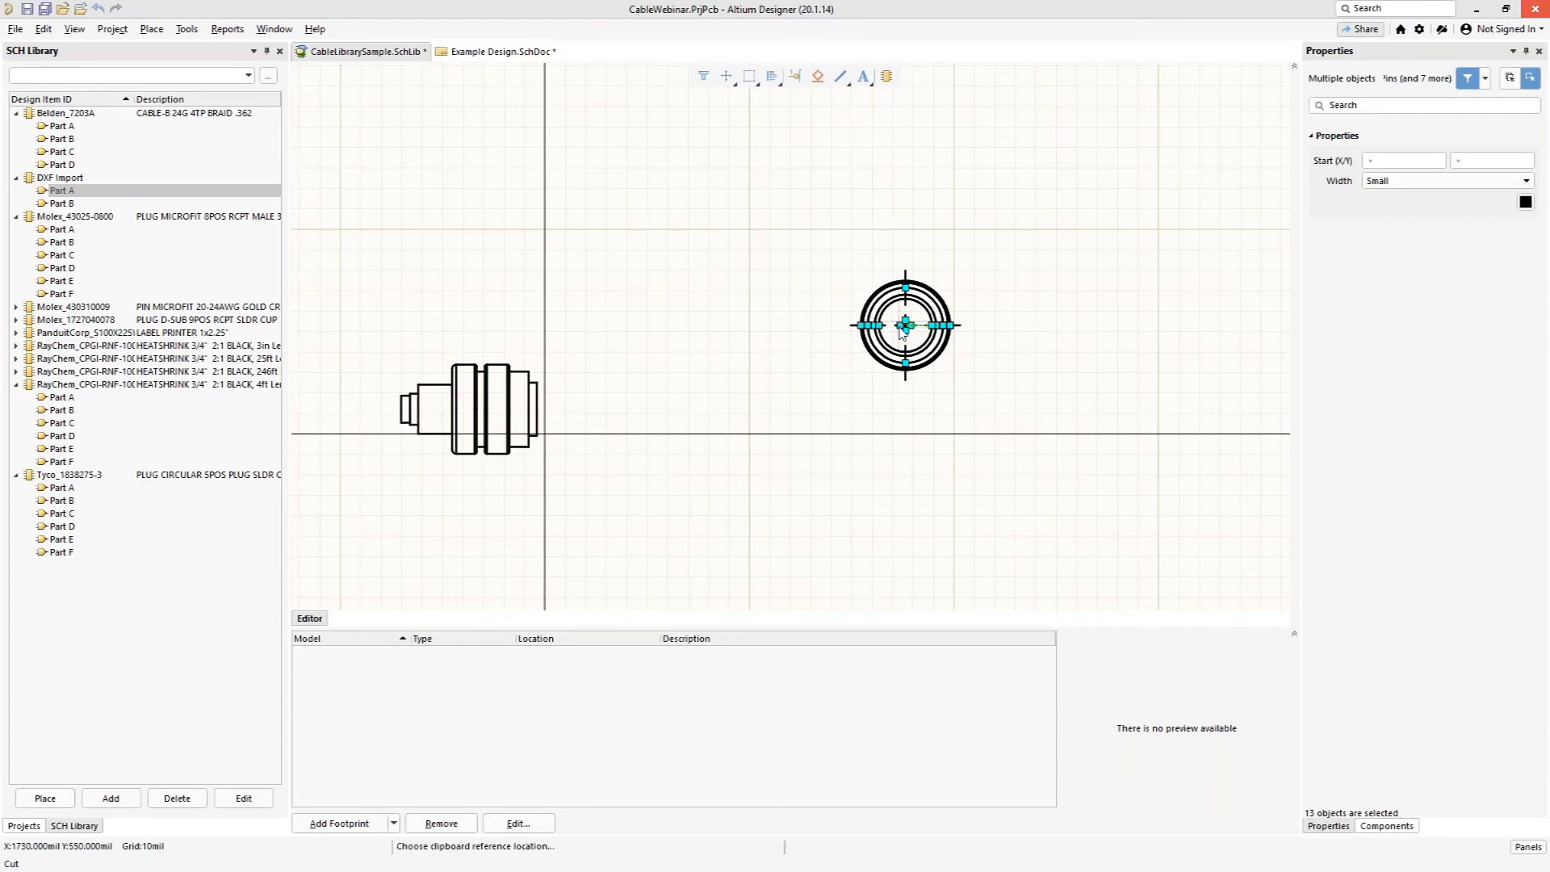
key(Page_Up)
key(End)
key(Left)
click(910, 296)
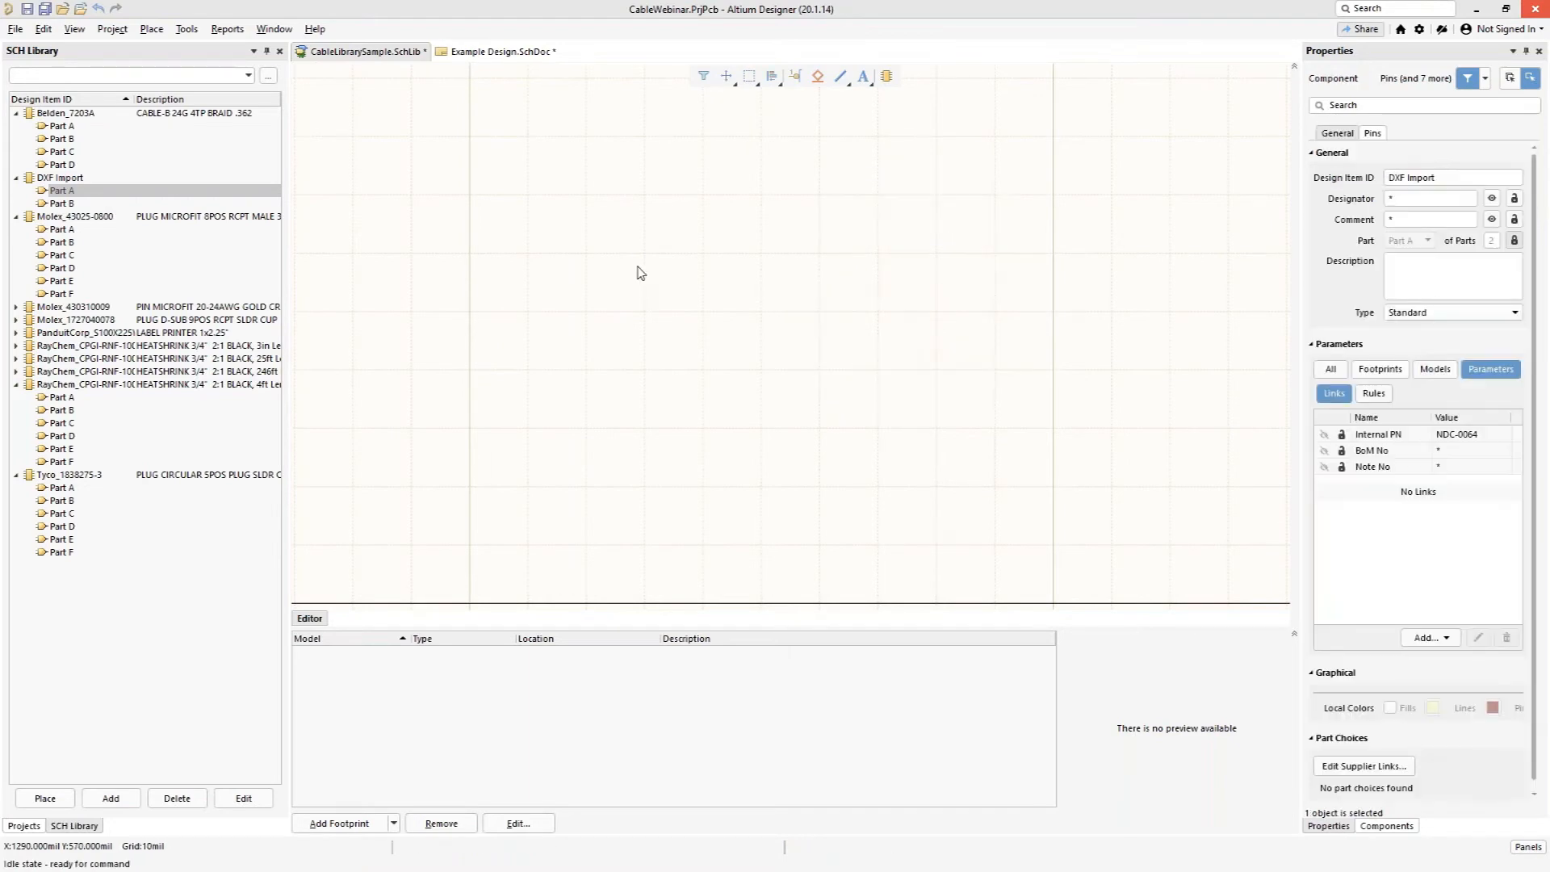
Step: Paste the cut end view into Part B of the DXF Import component, centred on the origin
click(65, 204)
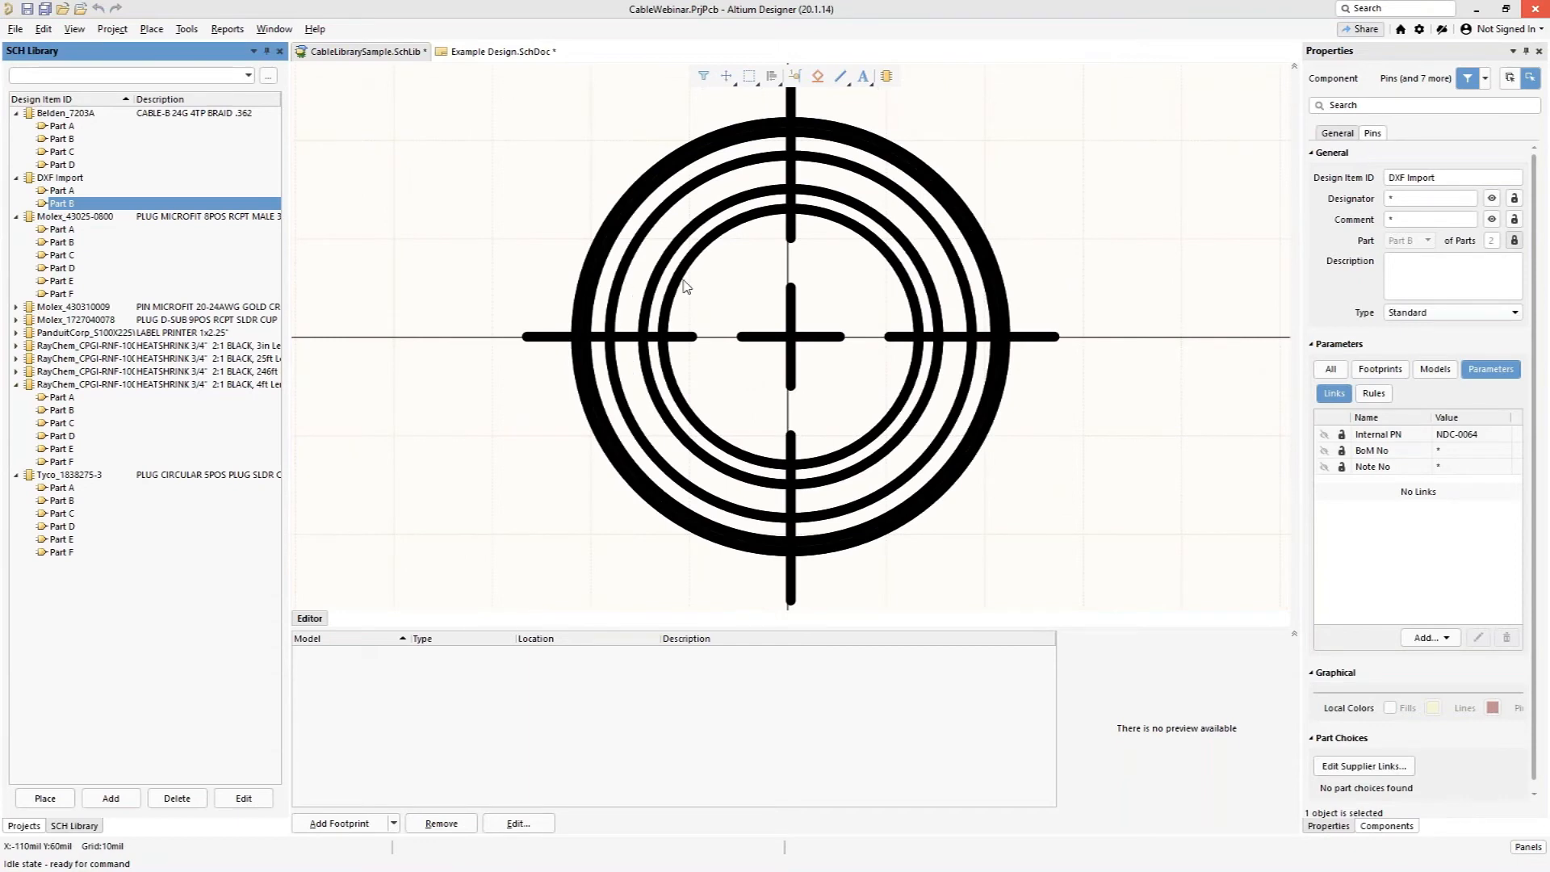
click(544, 257)
ctrl+scroll(534, 229, down, 2)
right_drag(582, 446, 699, 425)
key(ctrl+v)
key(Escape)
ctrl+scroll(854, 317, up, 2)
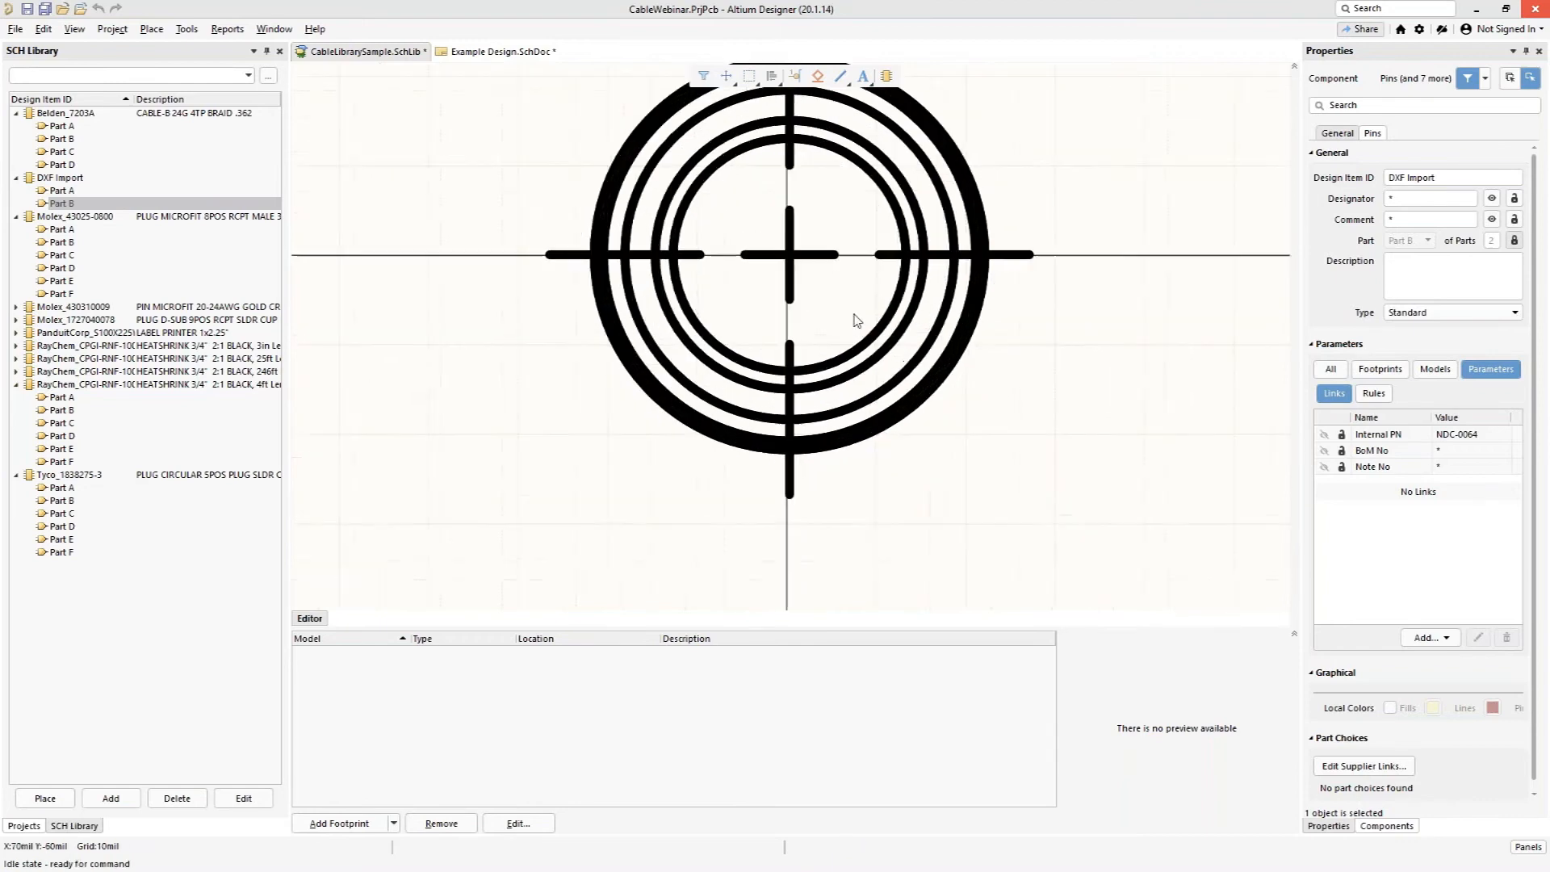
ctrl+scroll(854, 316, up, 2)
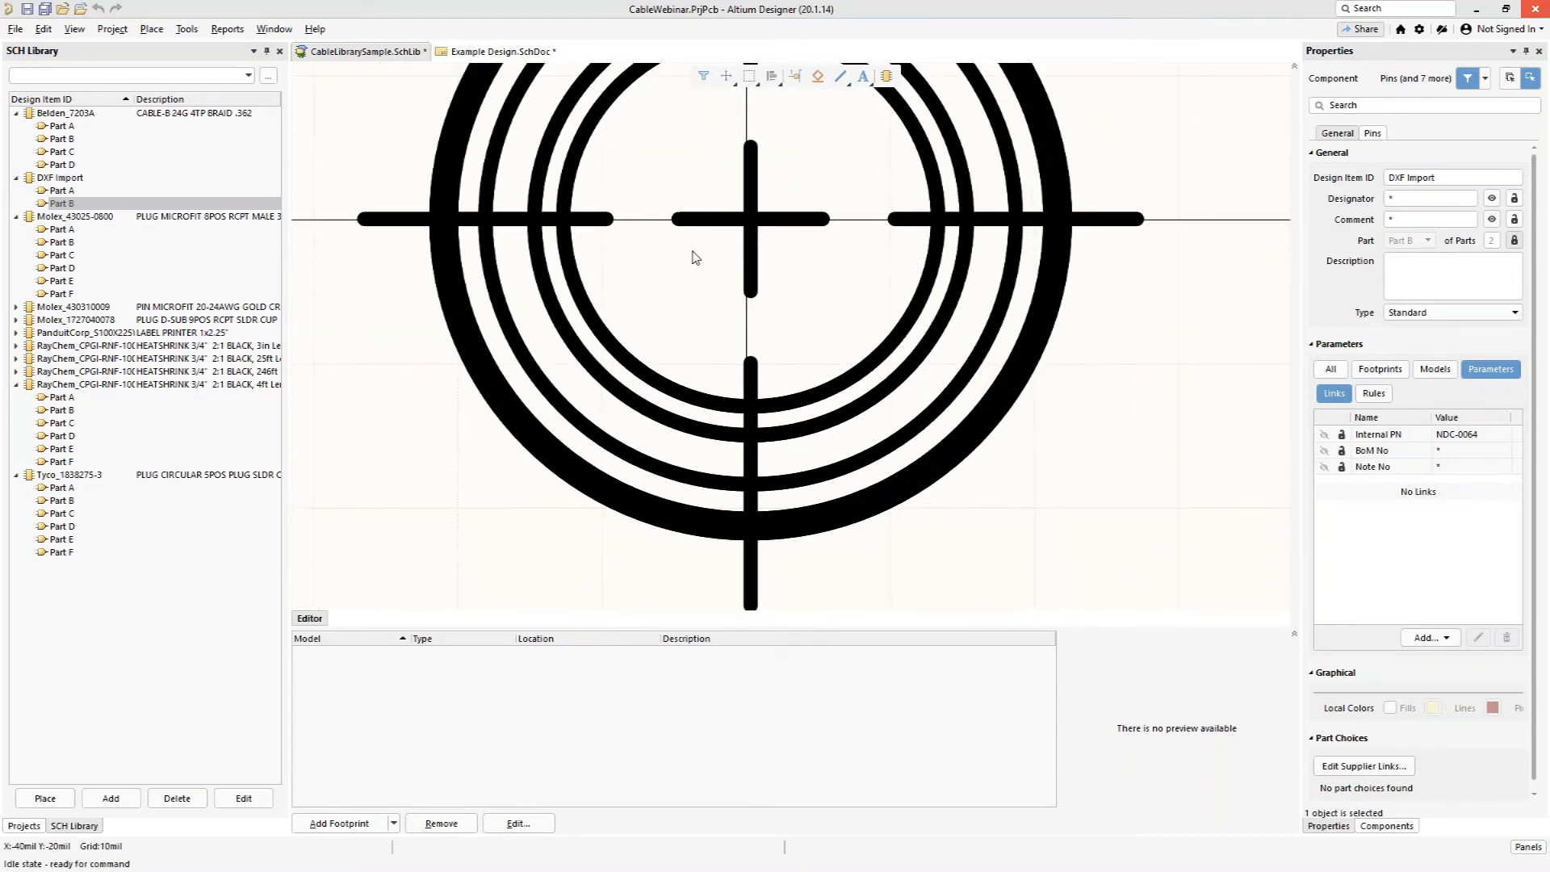
ctrl+scroll(695, 251, down, 2)
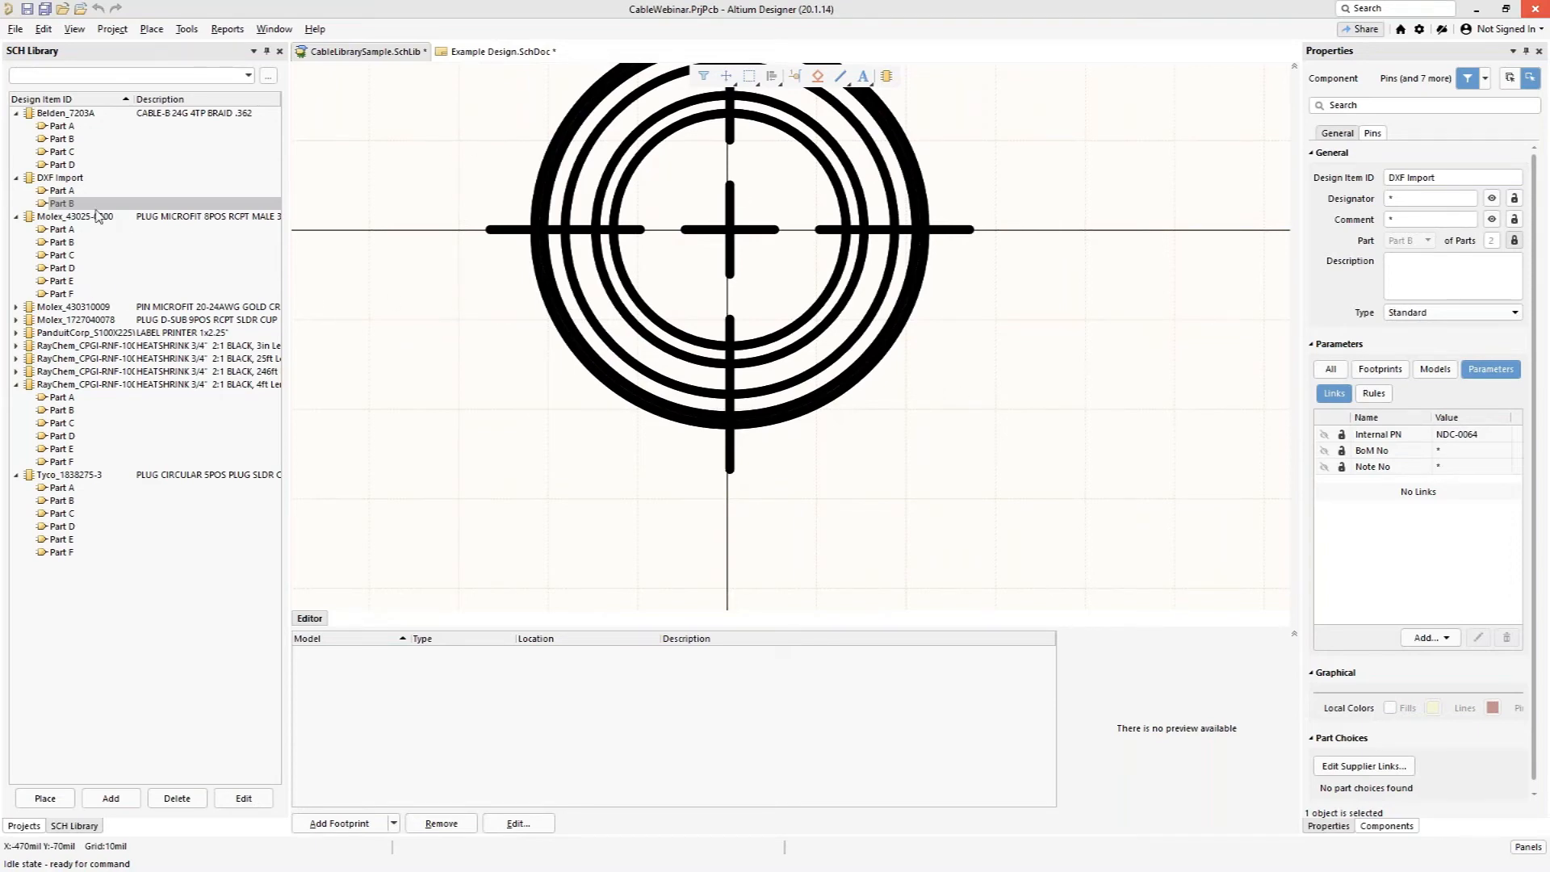
Step: In Part A of DXF Import, move the whole side view so its front edge meets the vertical axis and it straddles the horizontal axis
click(68, 193)
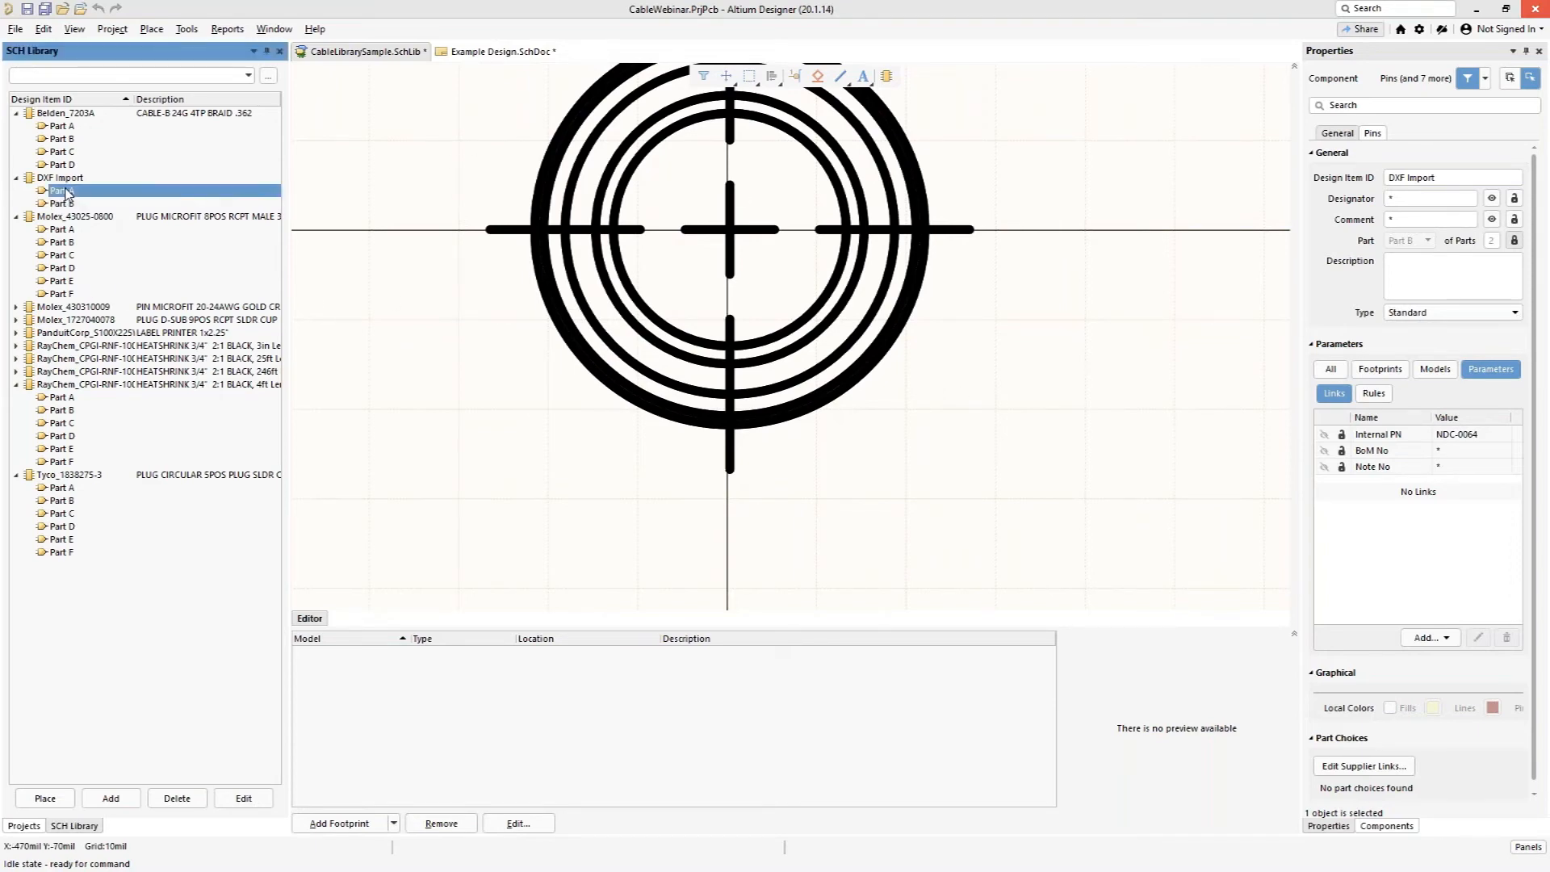
click(696, 264)
ctrl+scroll(696, 265, down, 3)
ctrl+scroll(670, 292, down, 3)
right_drag(617, 436, 763, 404)
ctrl+scroll(626, 303, up, 3)
ctrl+scroll(629, 303, up, 3)
right_drag(1159, 246, 1017, 419)
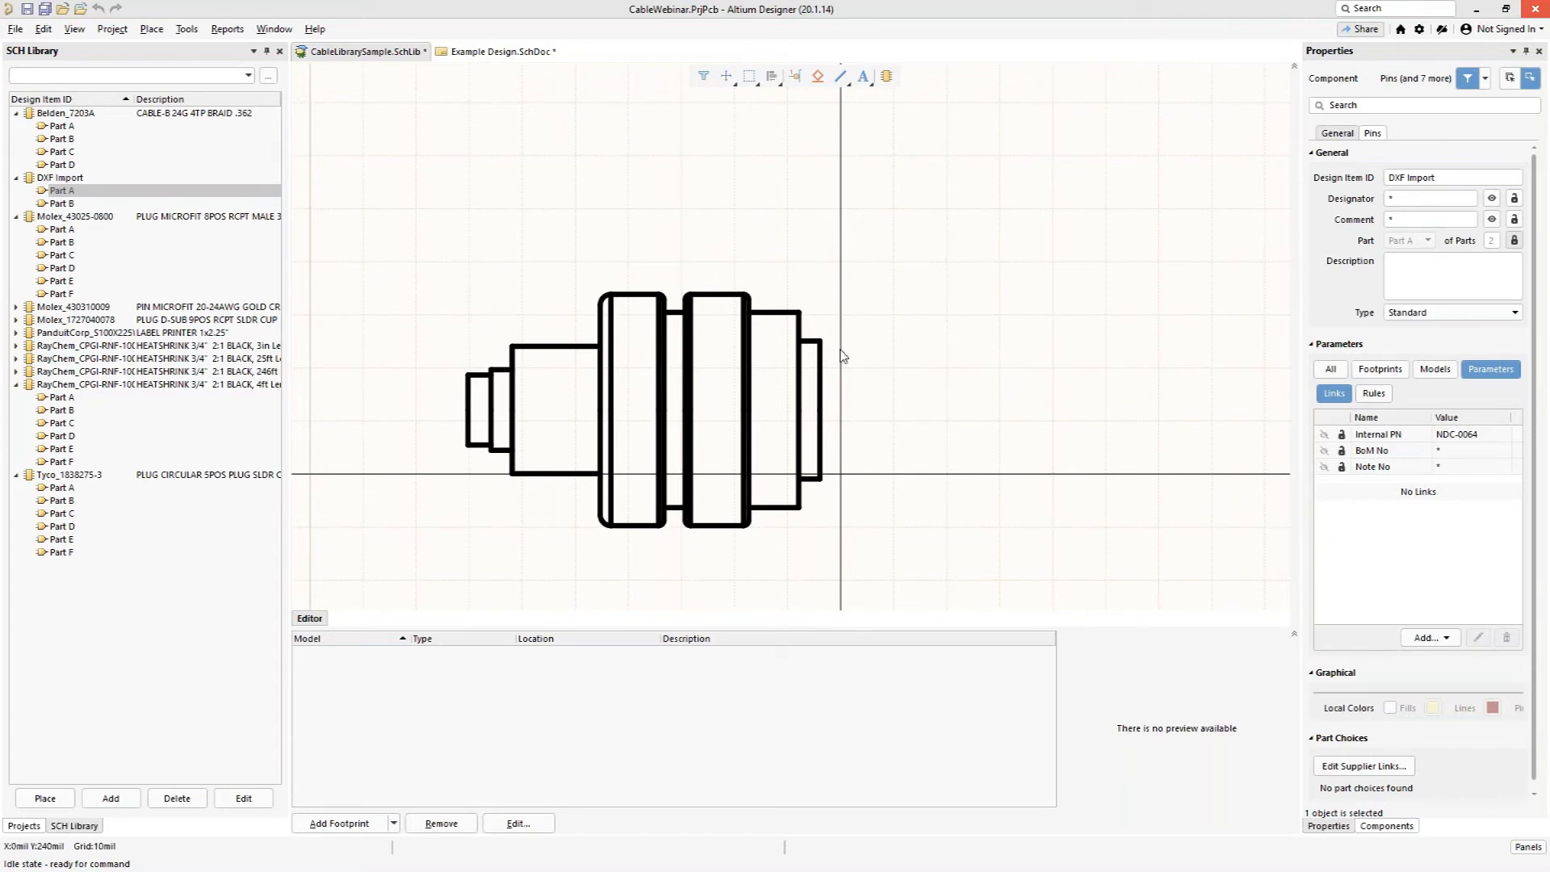
mouse_move(411, 239)
mouse_down()
mouse_move(521, 378)
mouse_move(918, 579)
mouse_up()
ctrl+scroll(786, 432, down, 4)
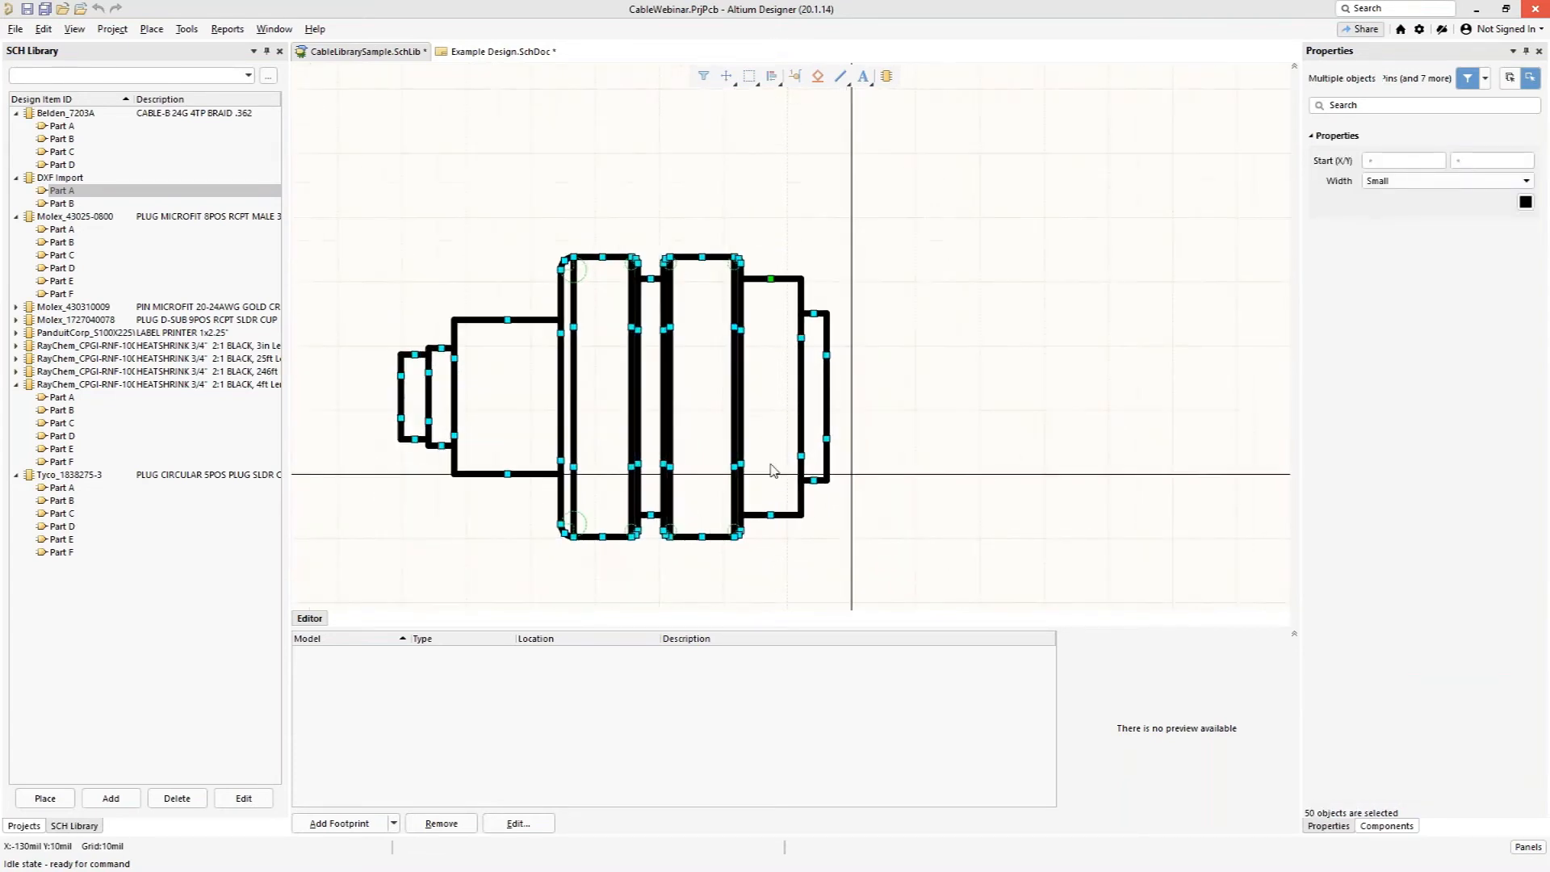
drag(756, 424, 770, 473)
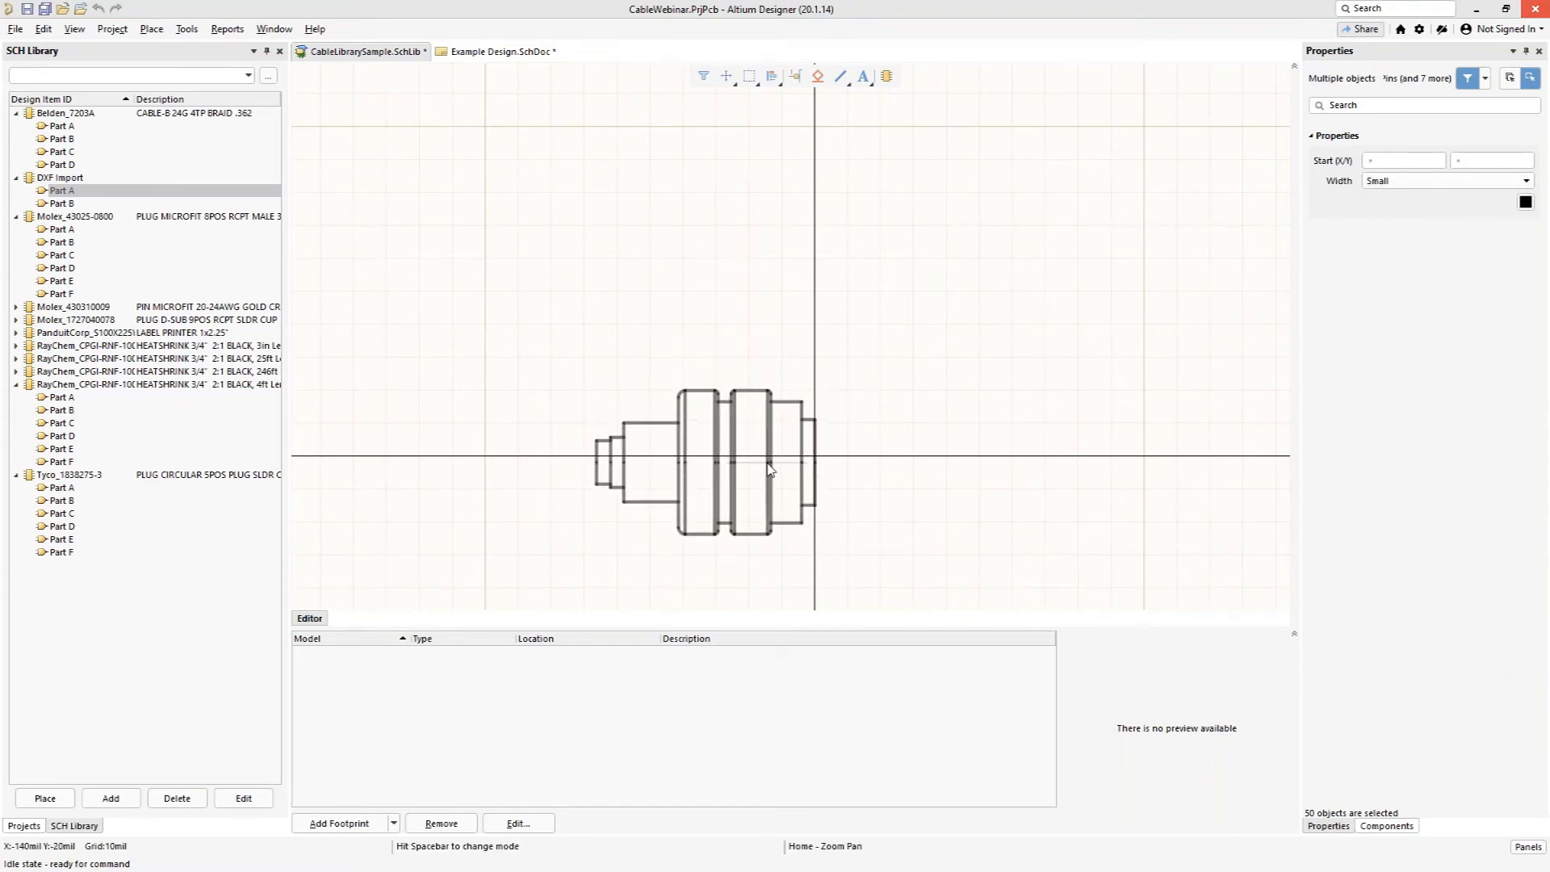
drag(767, 463, 768, 460)
ctrl+scroll(919, 459, up, 4)
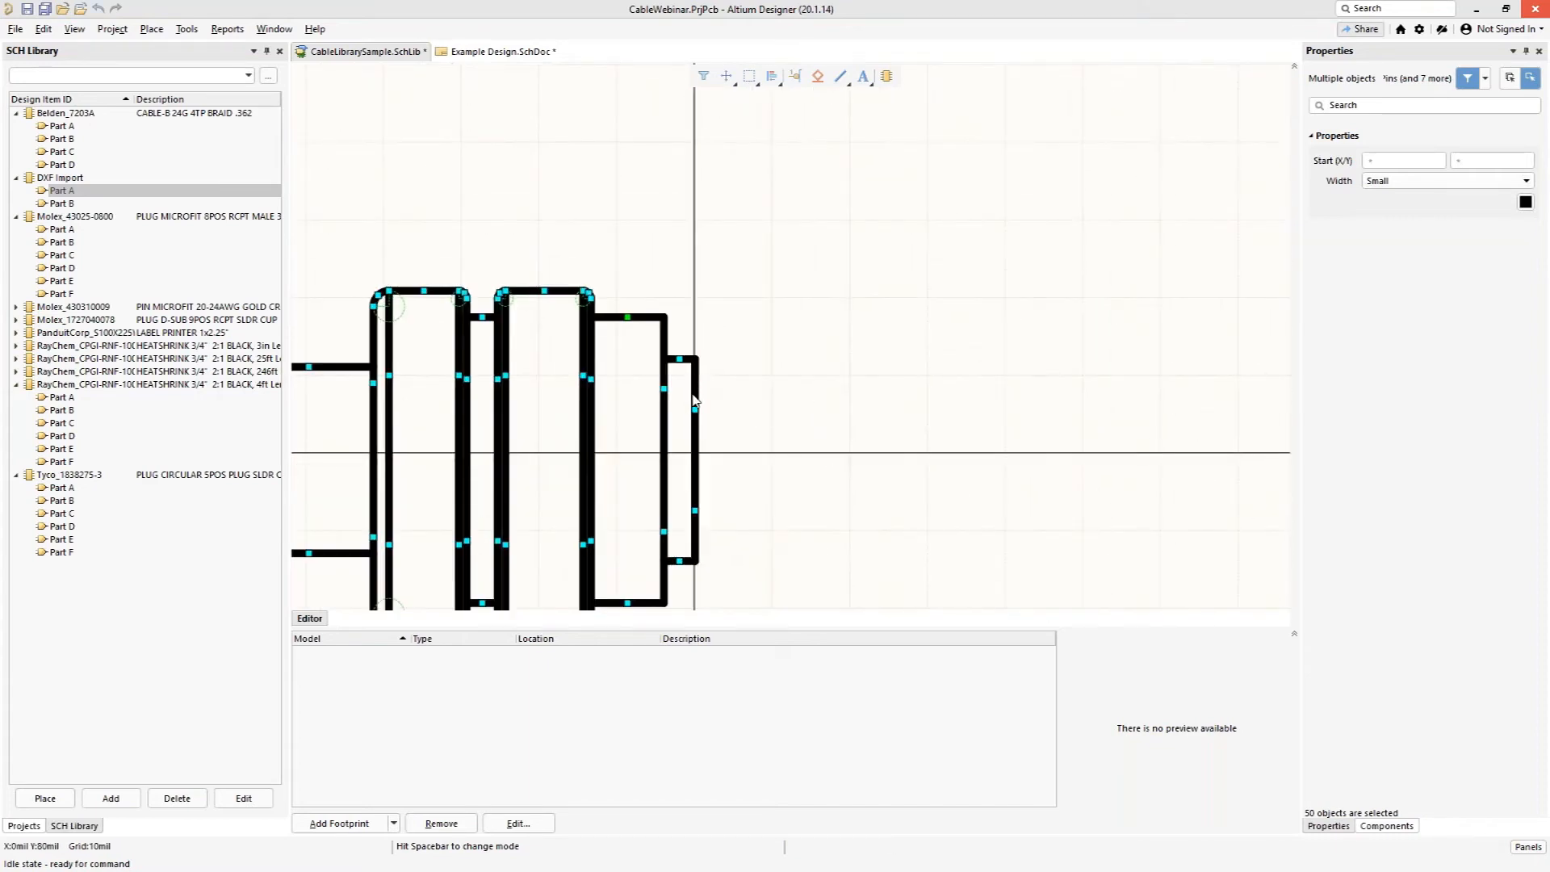
shift+click(695, 398)
click(697, 403)
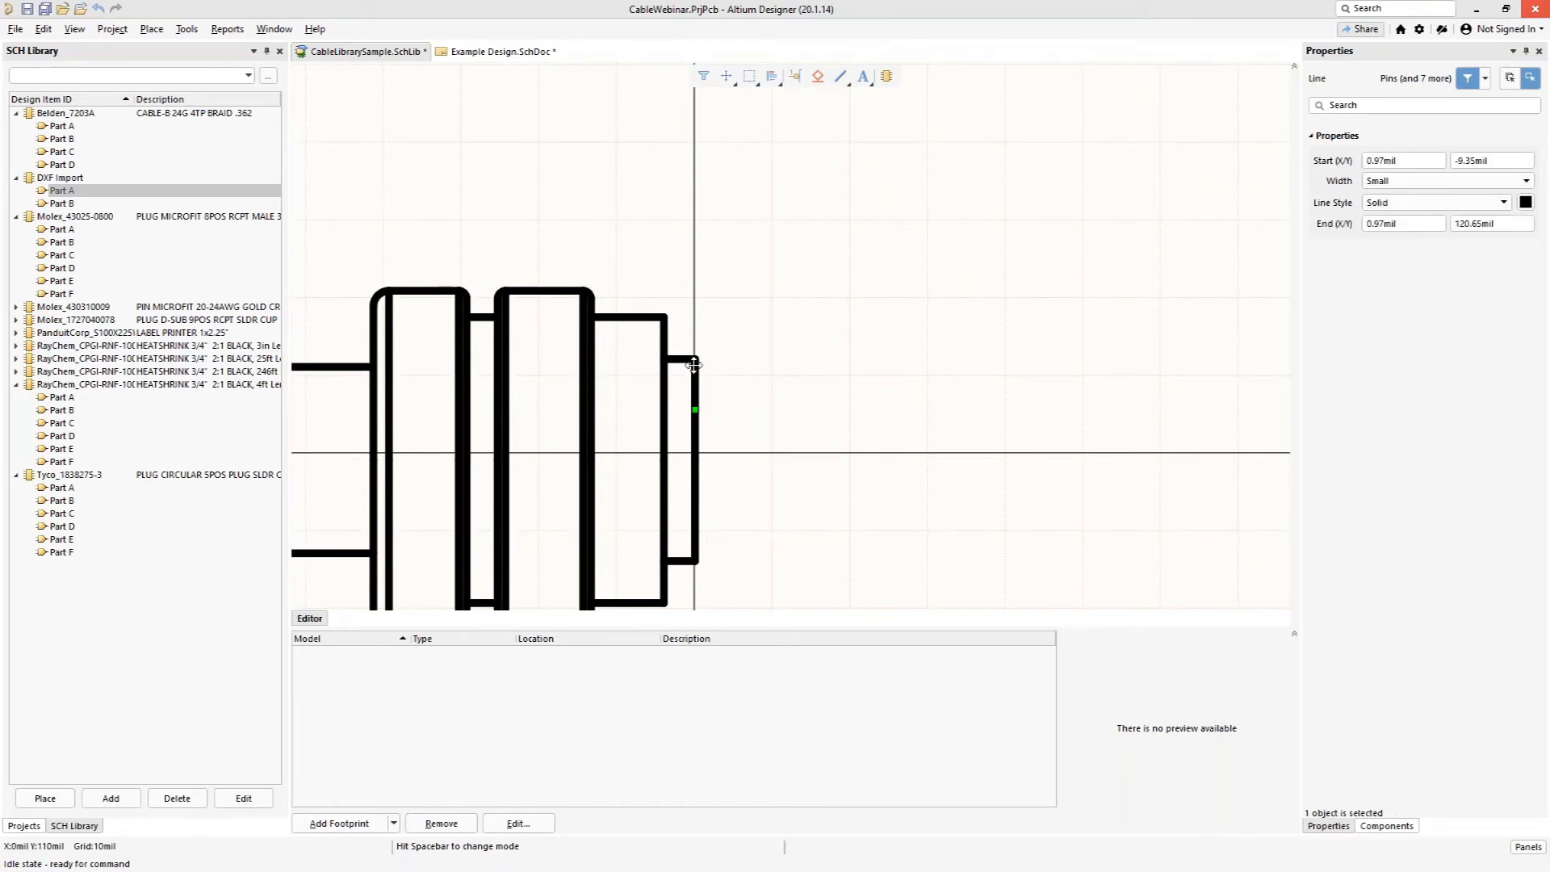
click(858, 377)
ctrl+scroll(856, 379, down, 2)
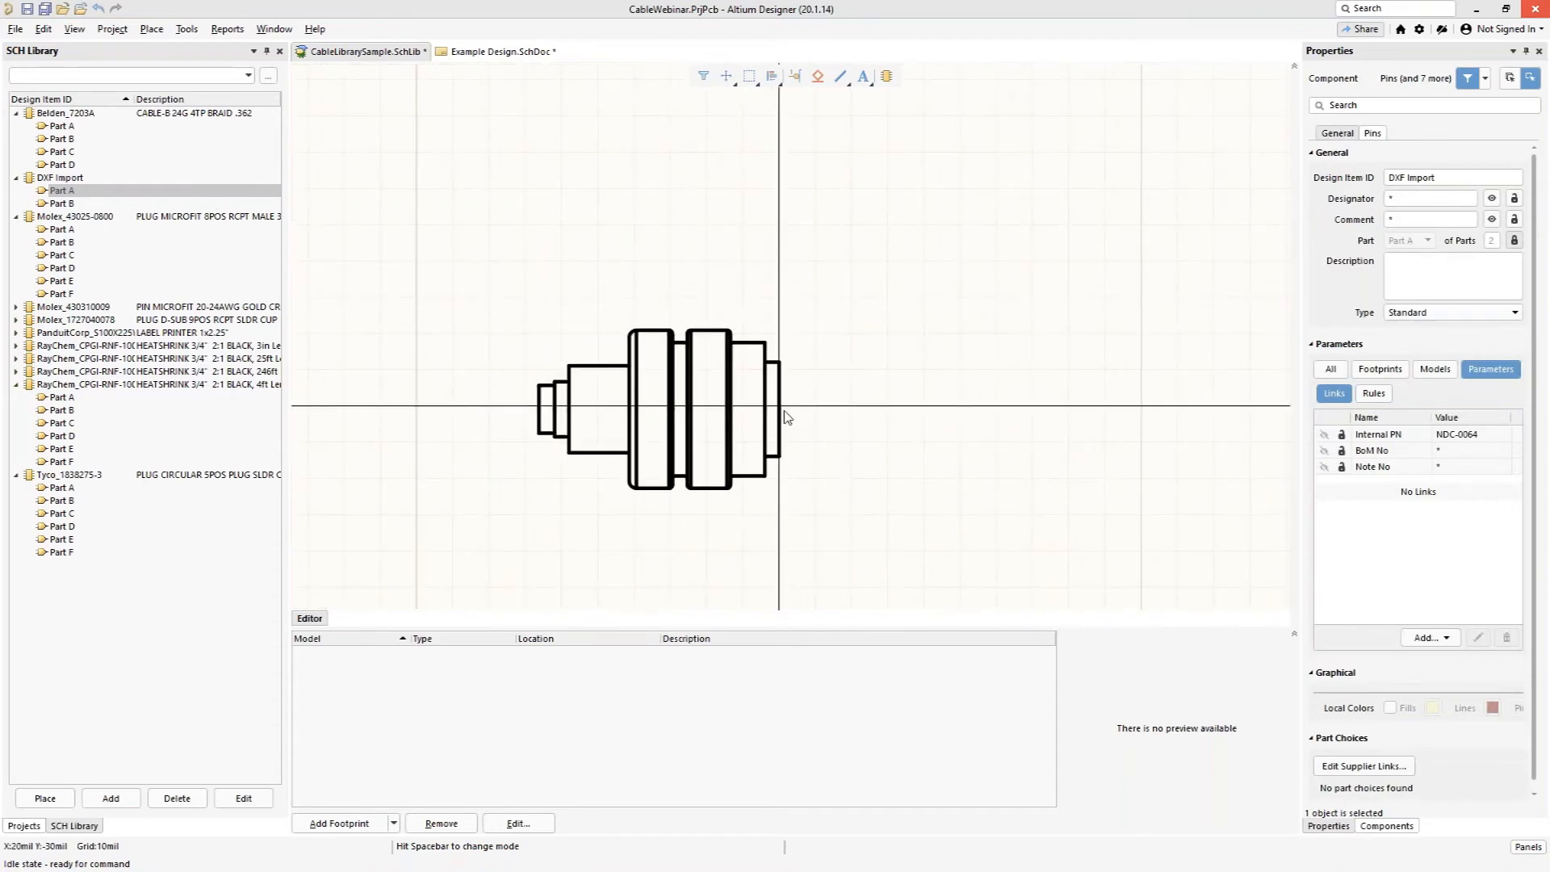
drag(477, 277, 939, 568)
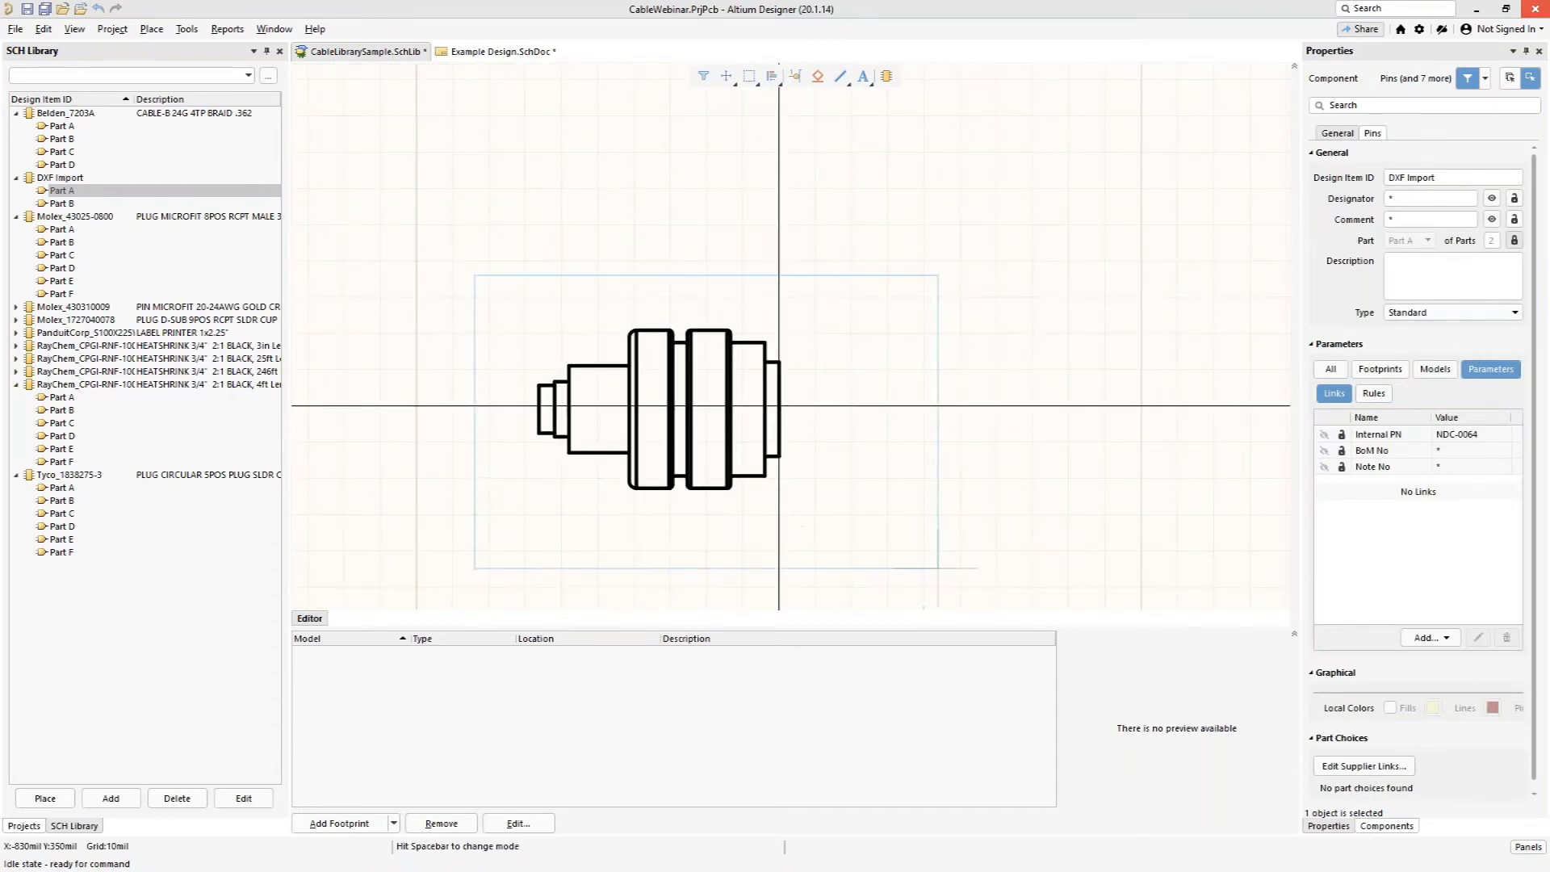
drag(745, 426, 702, 383)
click(478, 262)
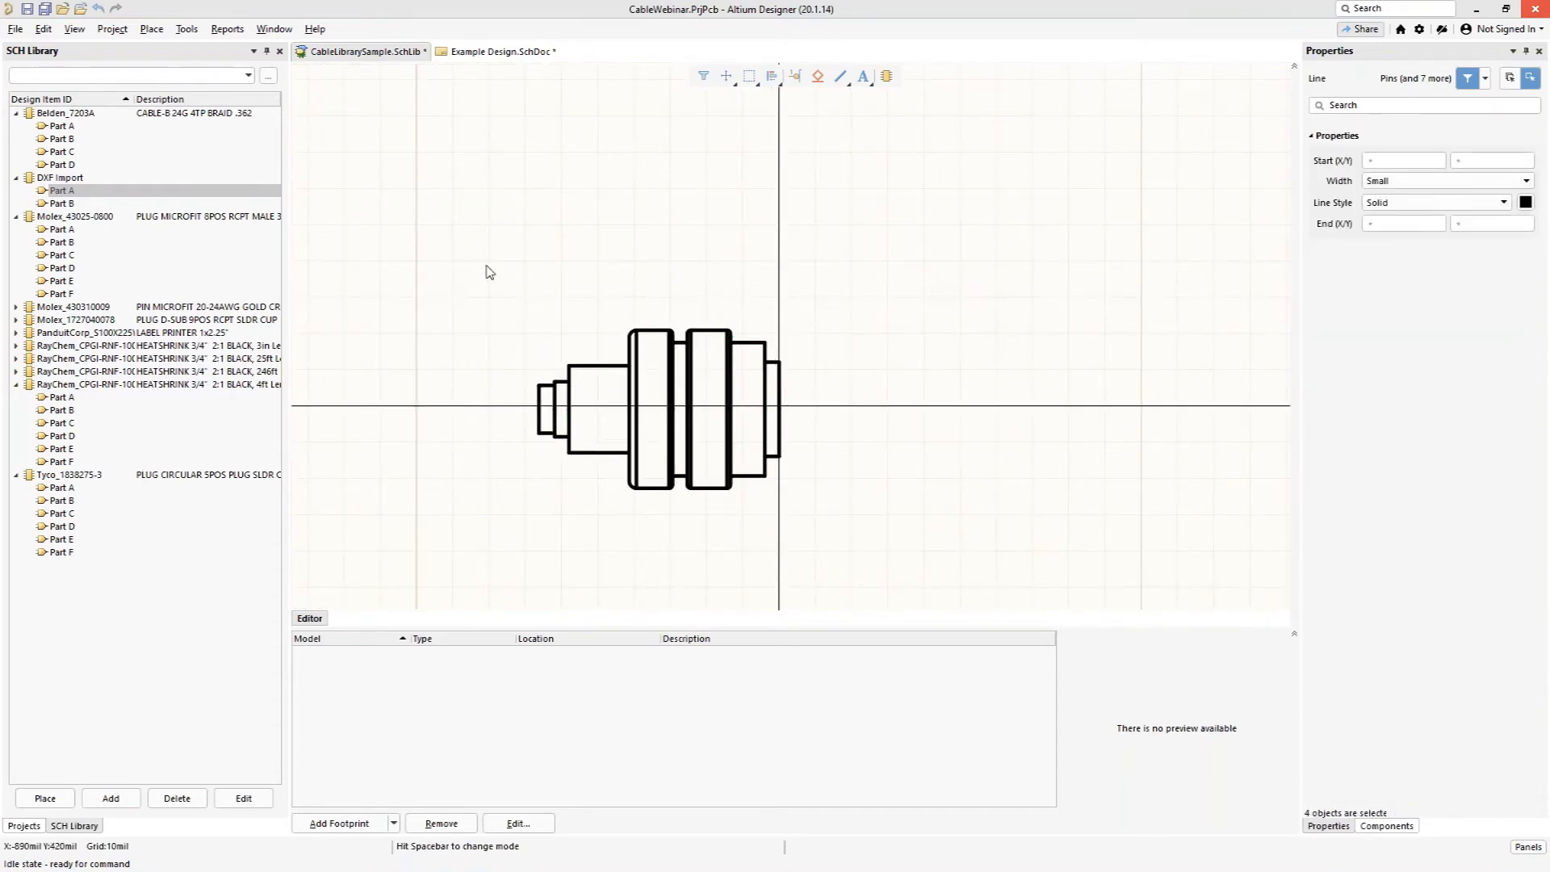
Step: Mirror the connector's side view horizontally and place its narrow end on the vertical axis, centred about the horizontal axis
drag(512, 283, 879, 557)
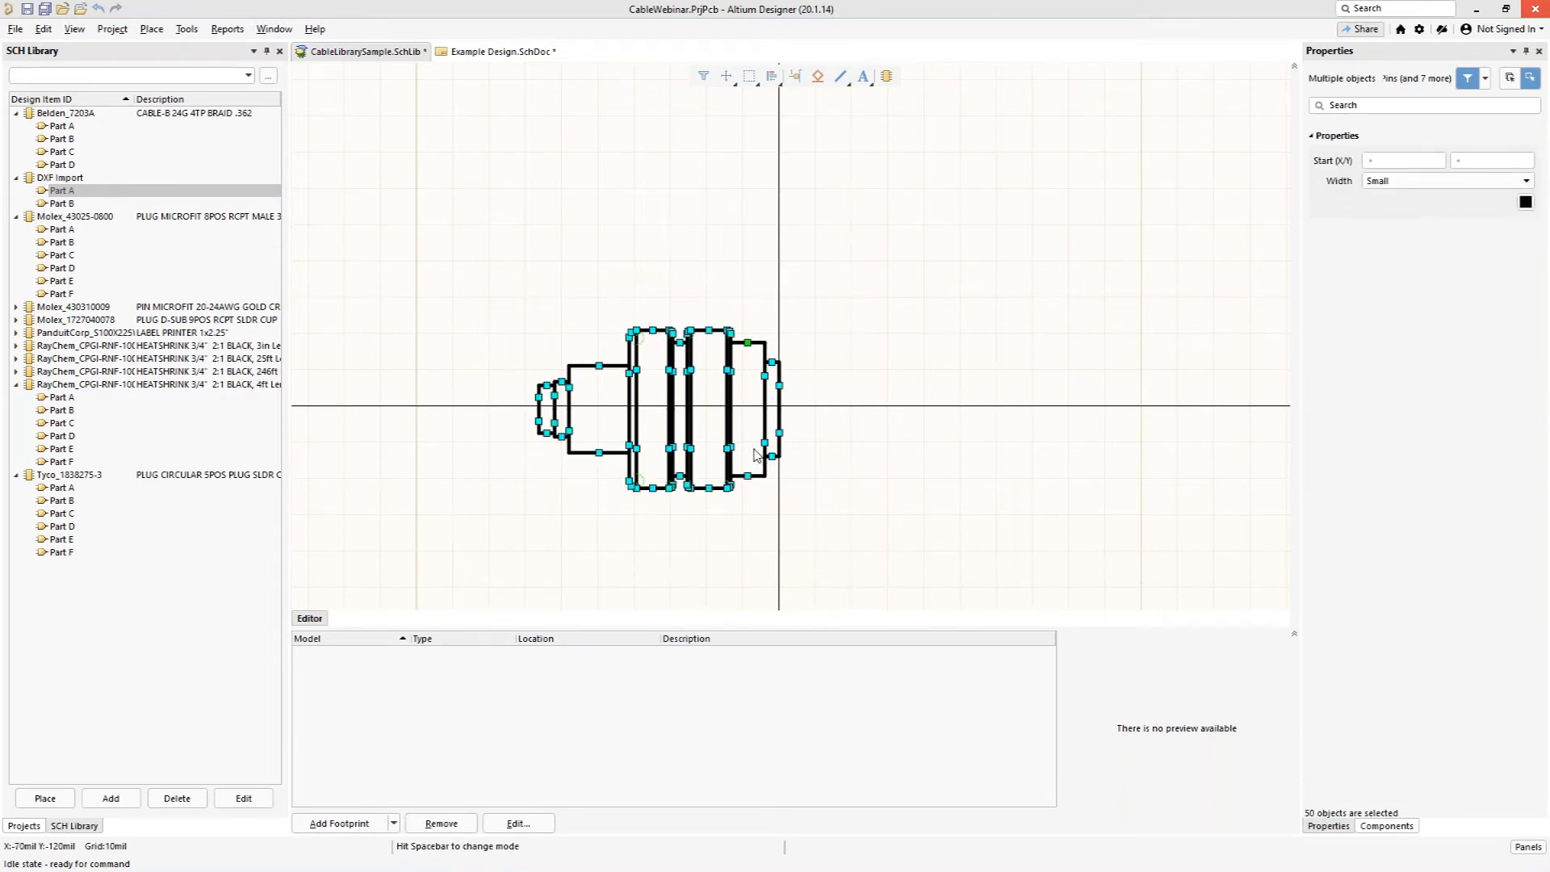
right_click(755, 455)
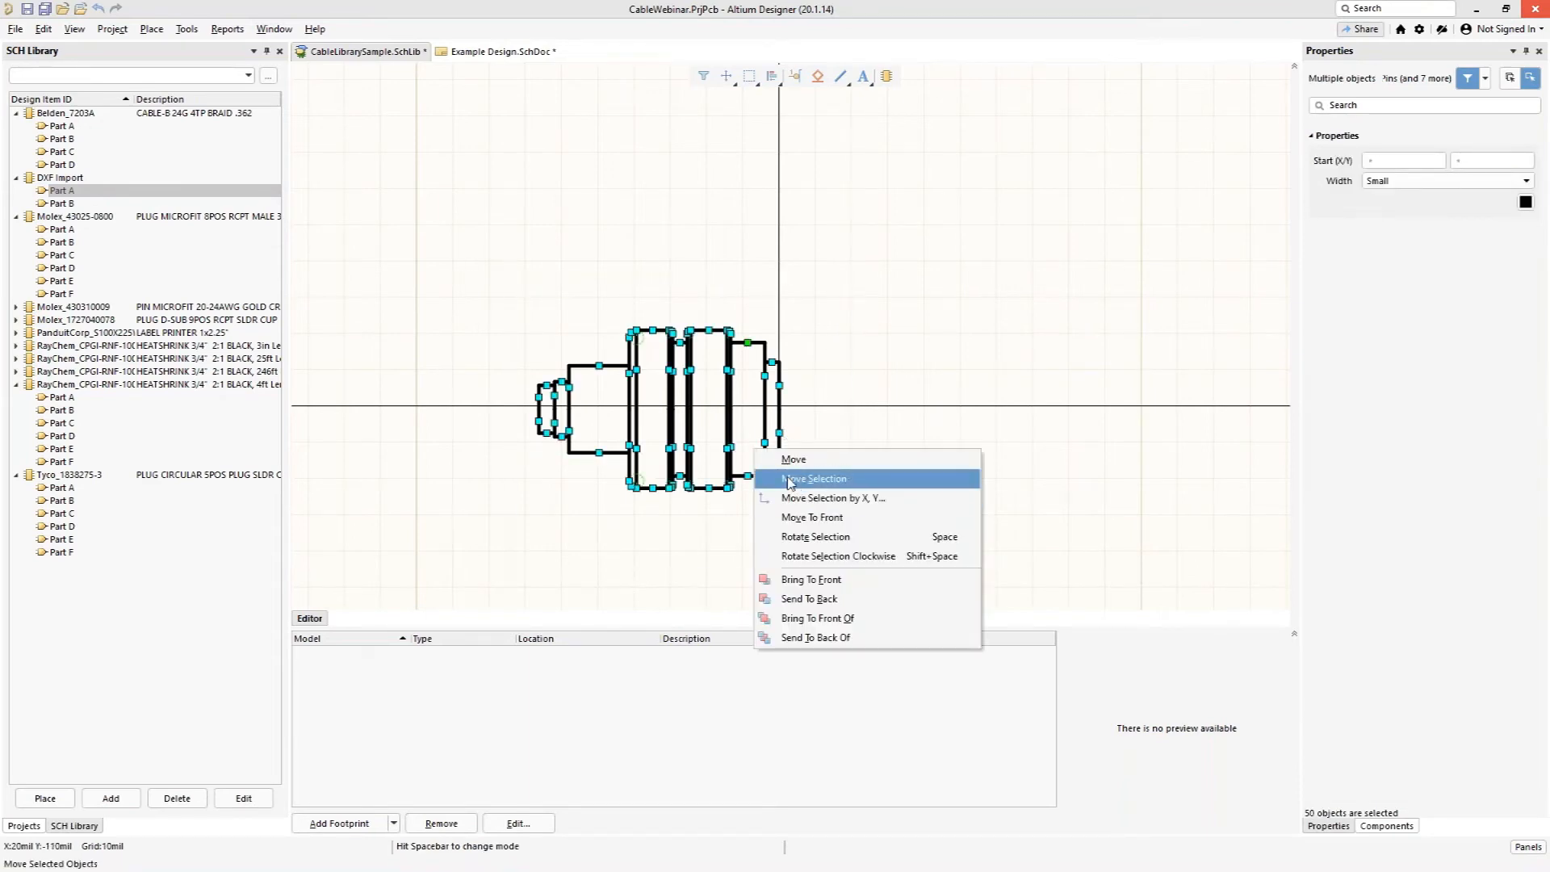
click(788, 476)
click(703, 420)
key(x)
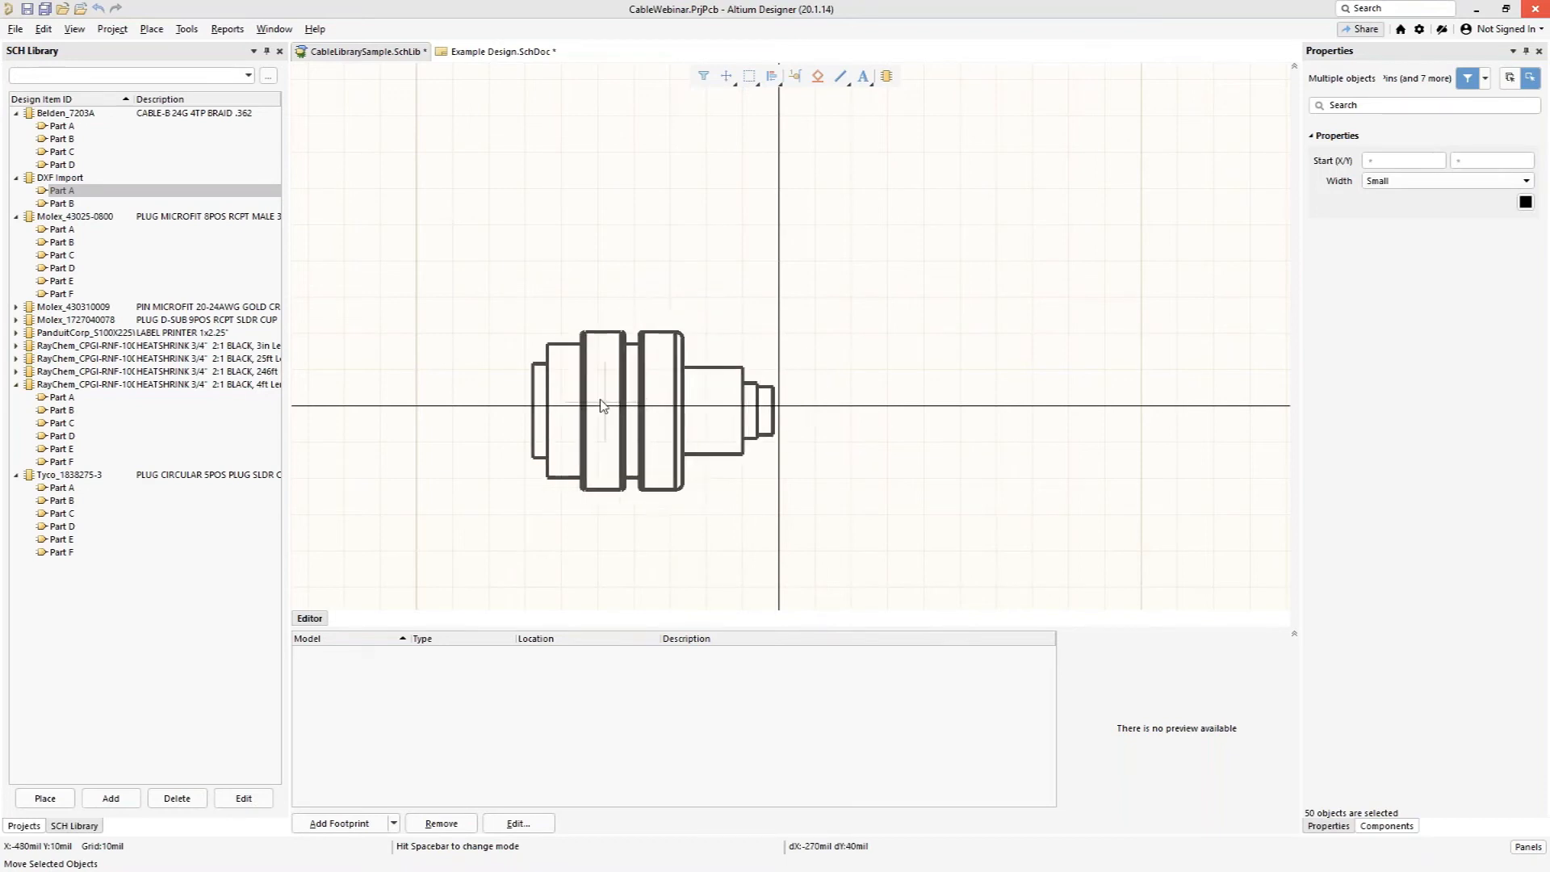
ctrl+scroll(614, 406, up, 2)
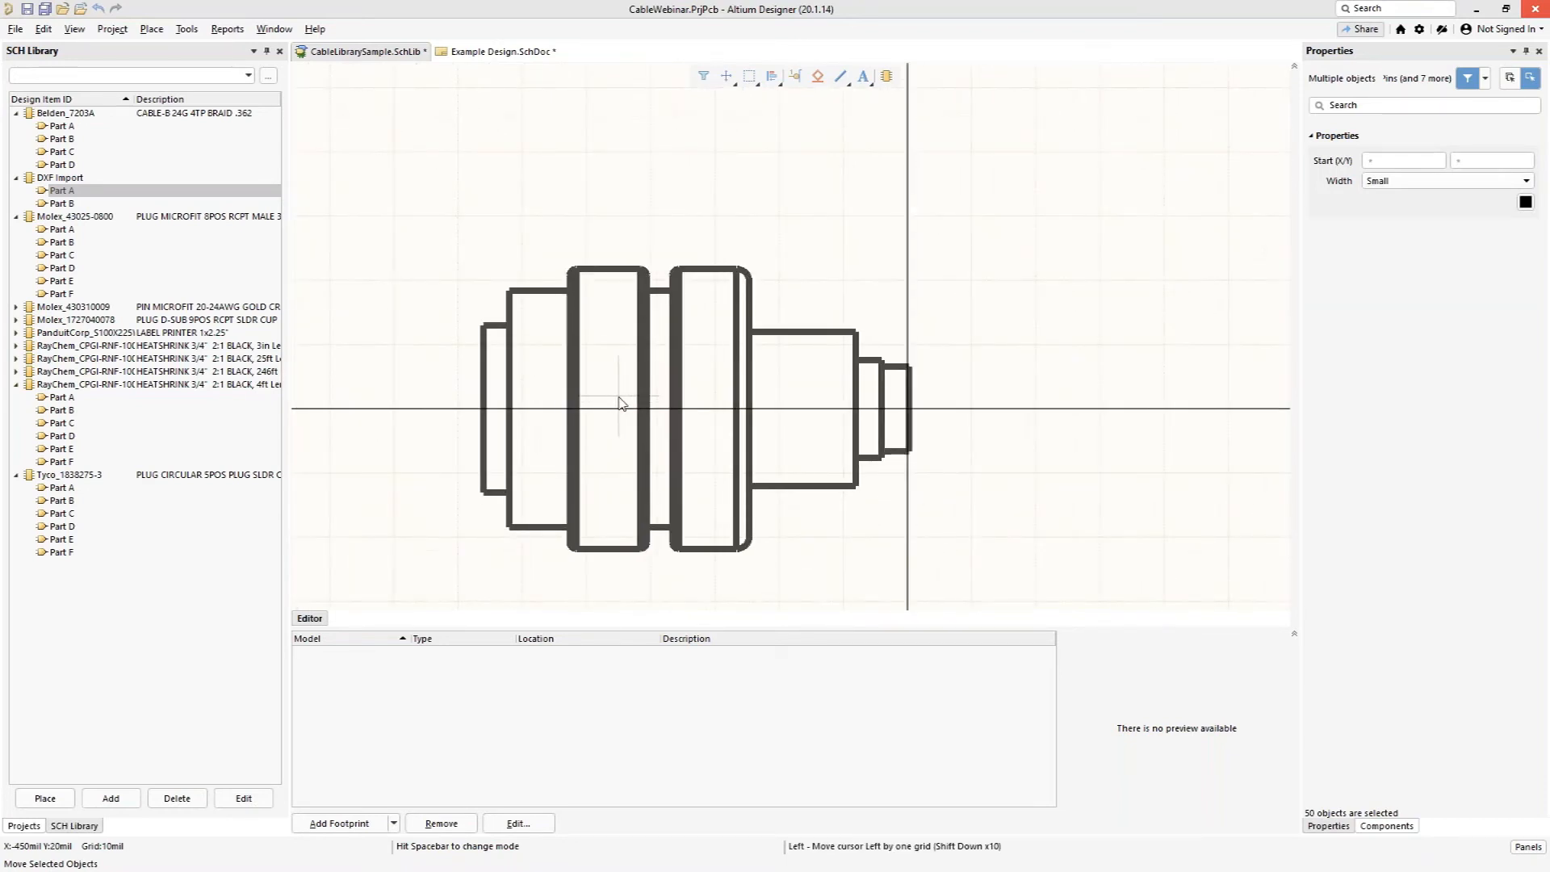
click(619, 401)
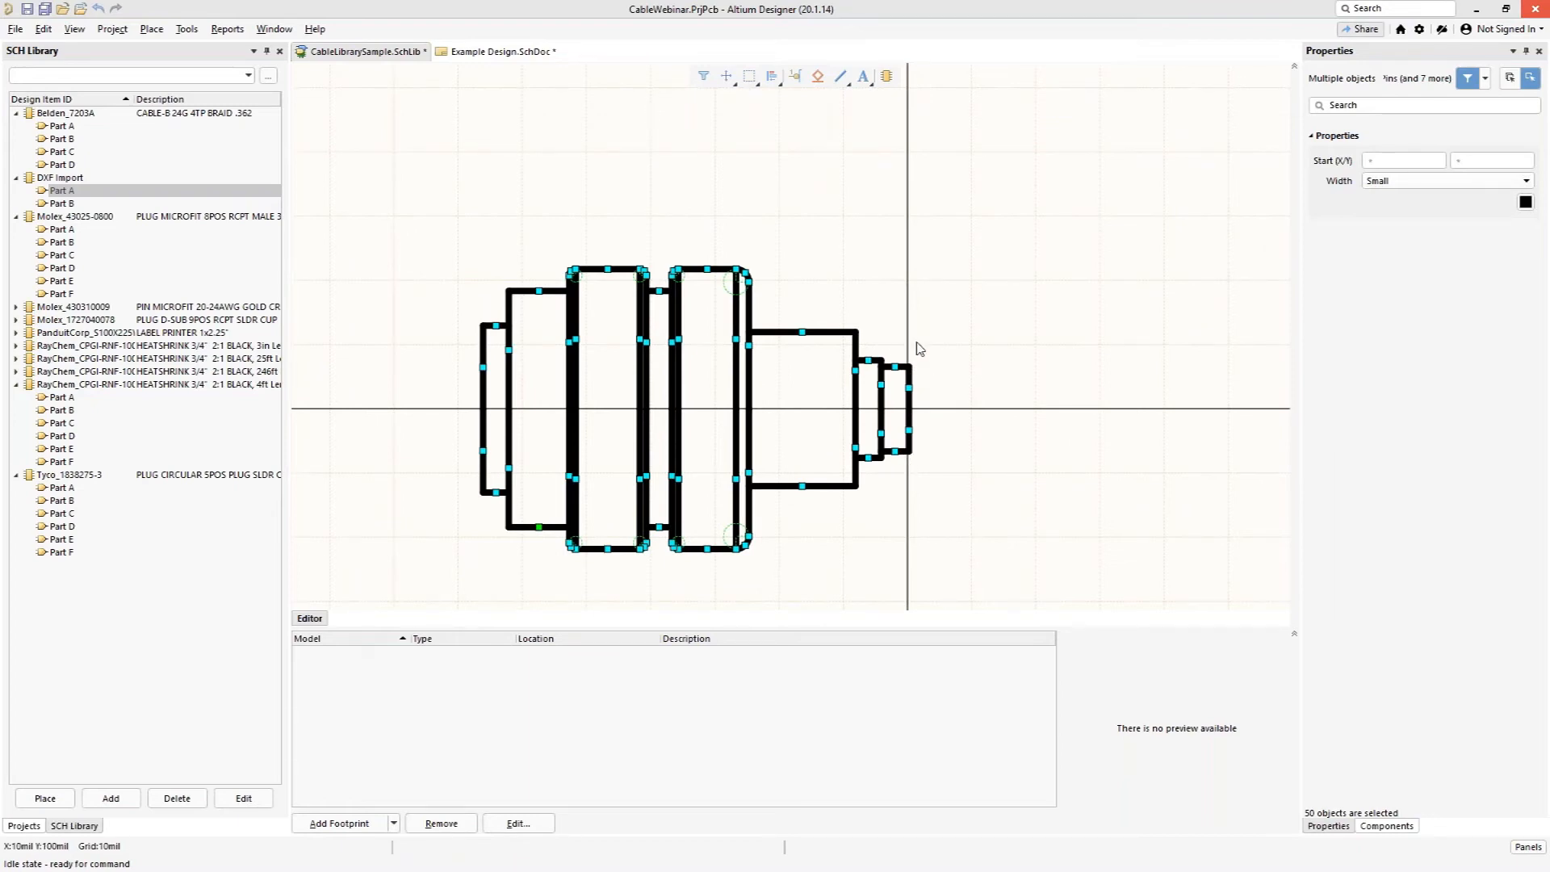
Step: Shift both halves of the end line at the connector's narrow end onto the vertical axis
ctrl+scroll(917, 346, up, 4)
click(879, 287)
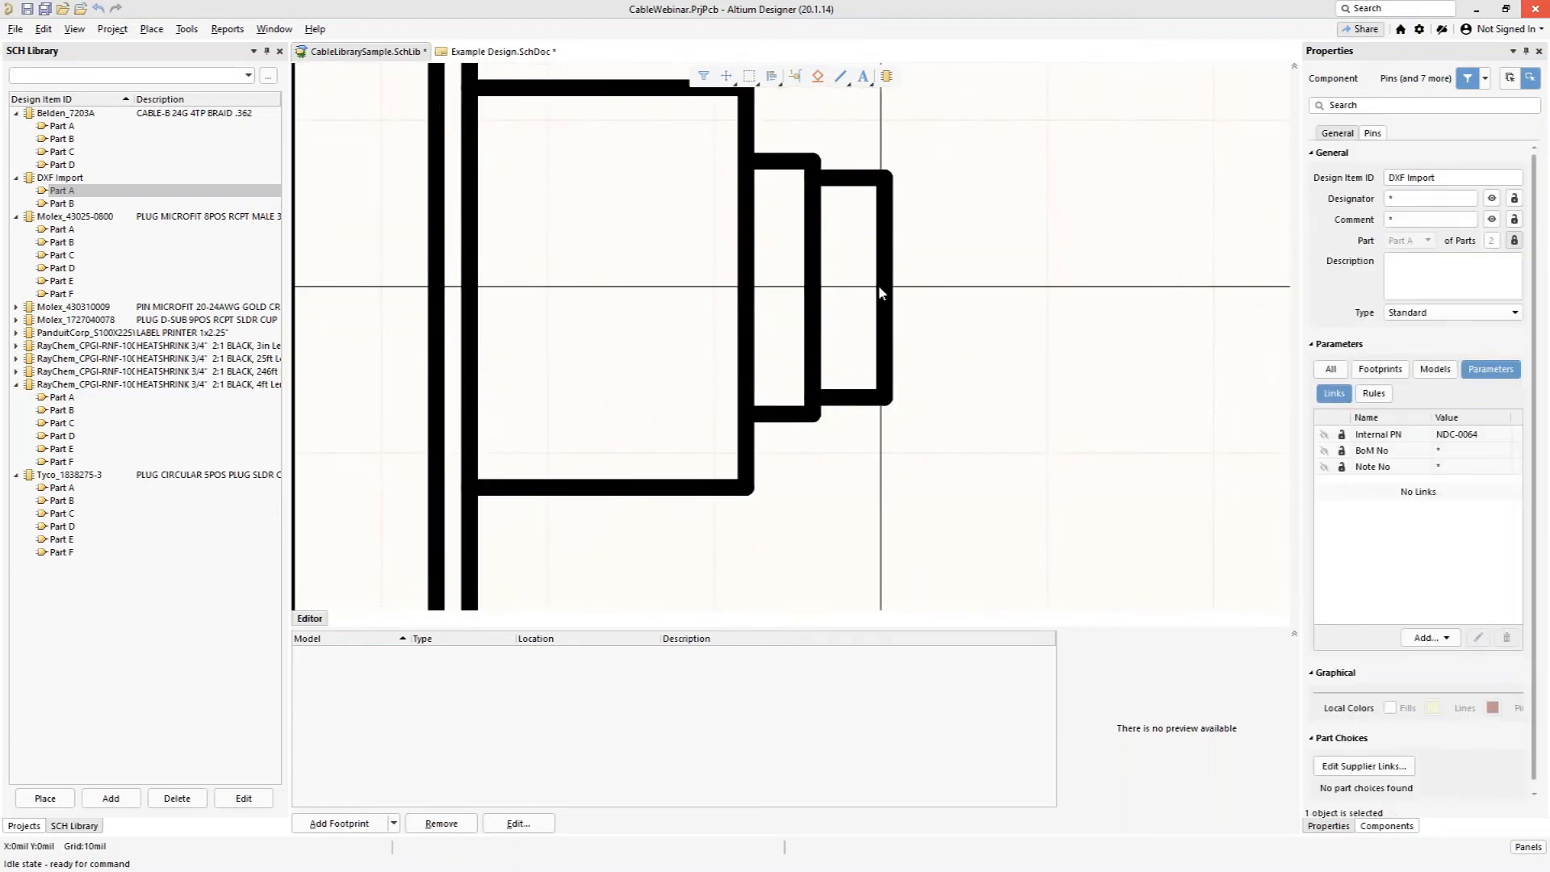
click(887, 274)
drag(887, 271, 883, 279)
click(867, 178)
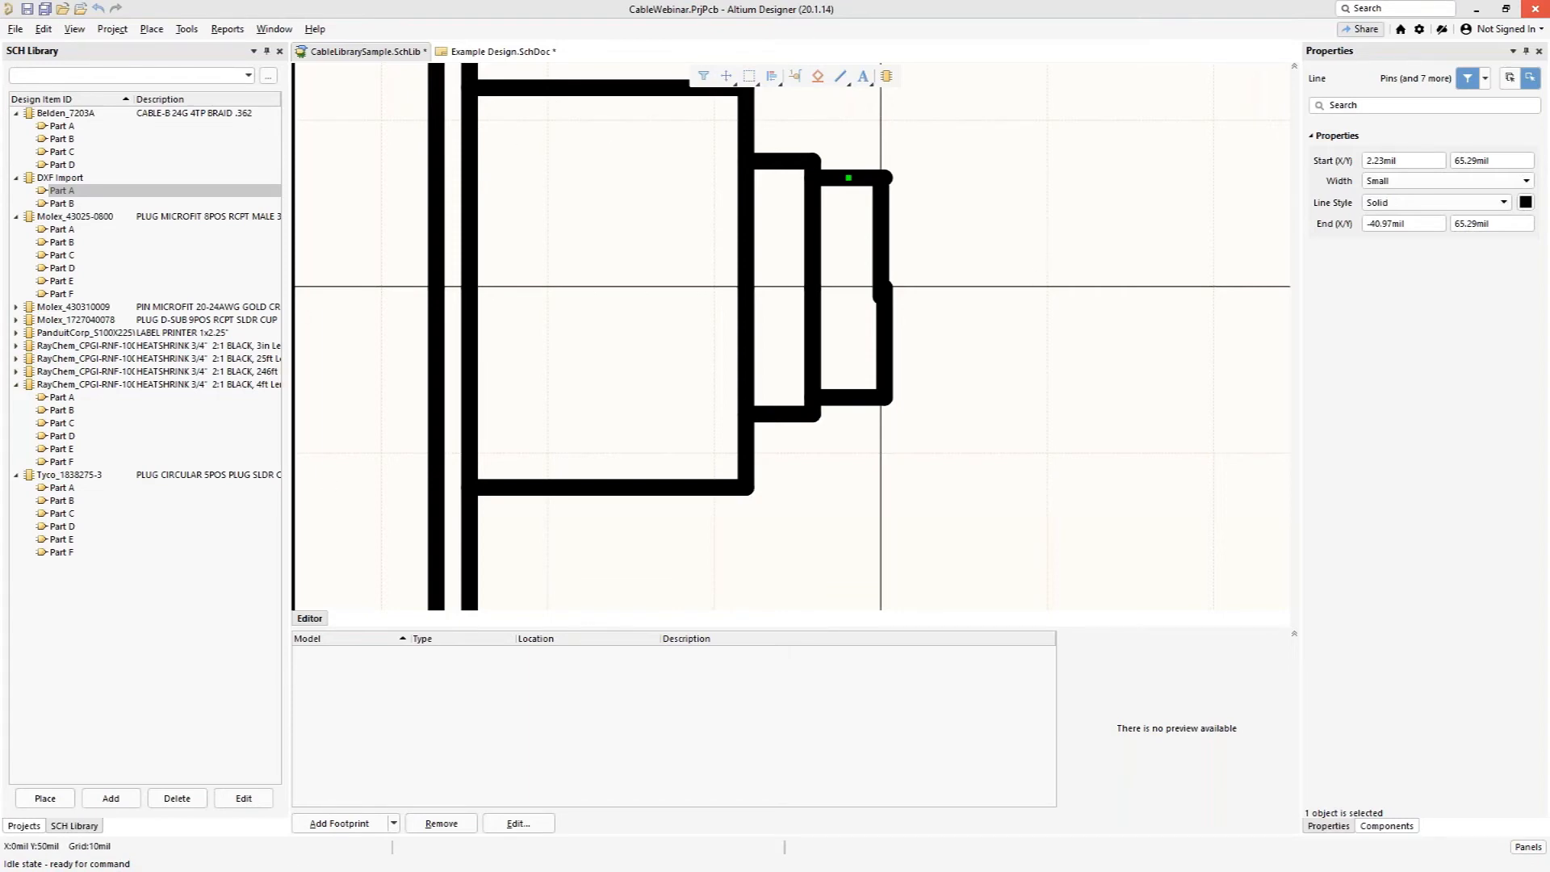
click(881, 339)
drag(883, 321, 881, 320)
click(872, 475)
ctrl+scroll(871, 474, down, 2)
ctrl+scroll(872, 477, down, 3)
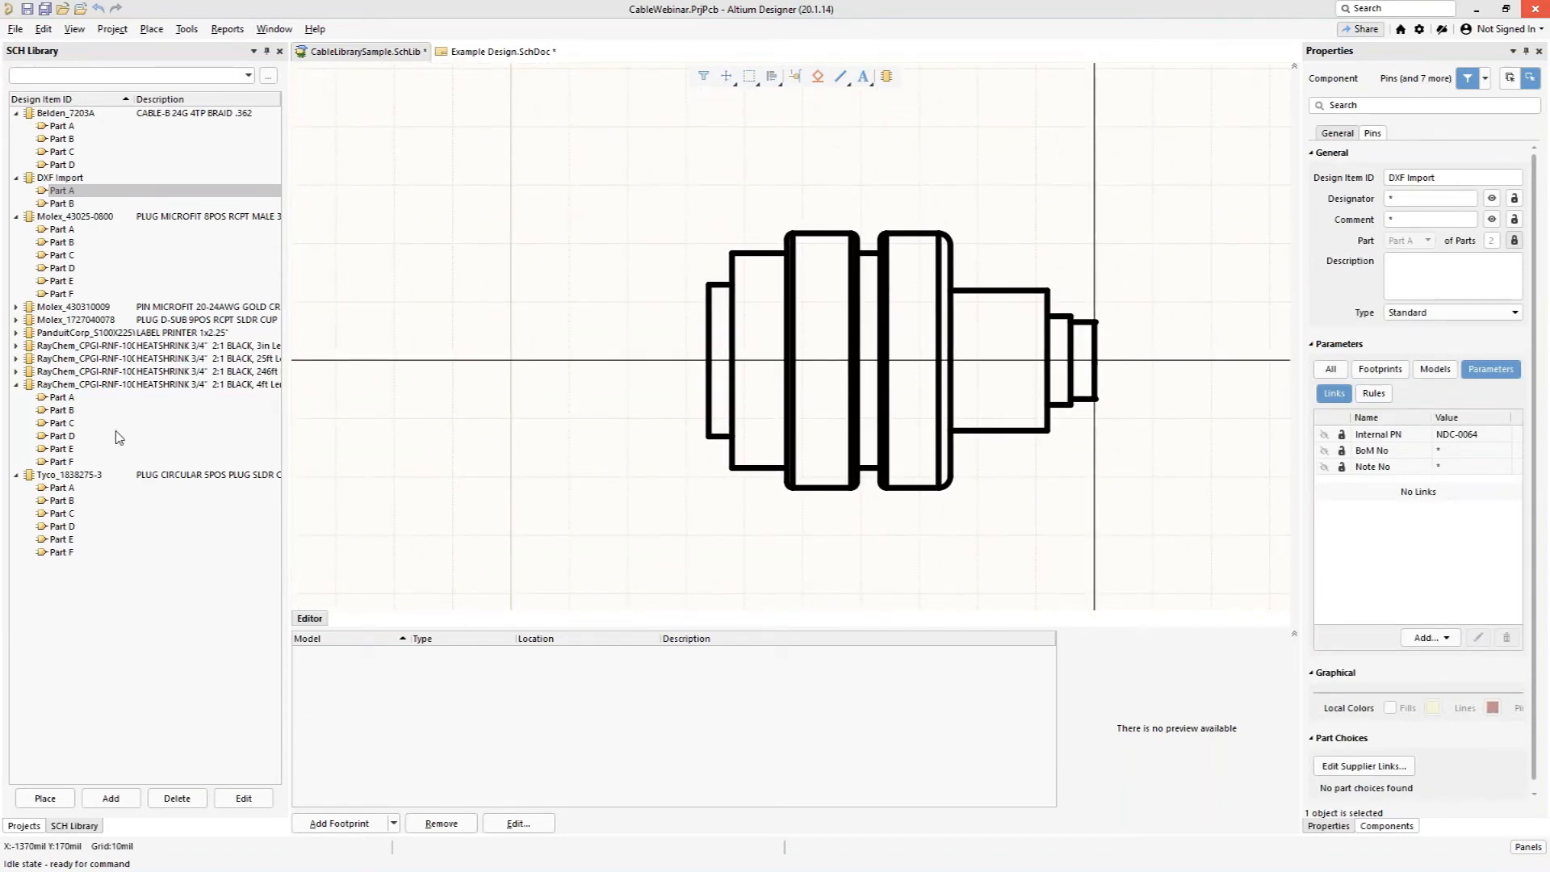
Step: Review the graphics of Parts A to F of the Tyco_1838275-3 circular plug
click(63, 488)
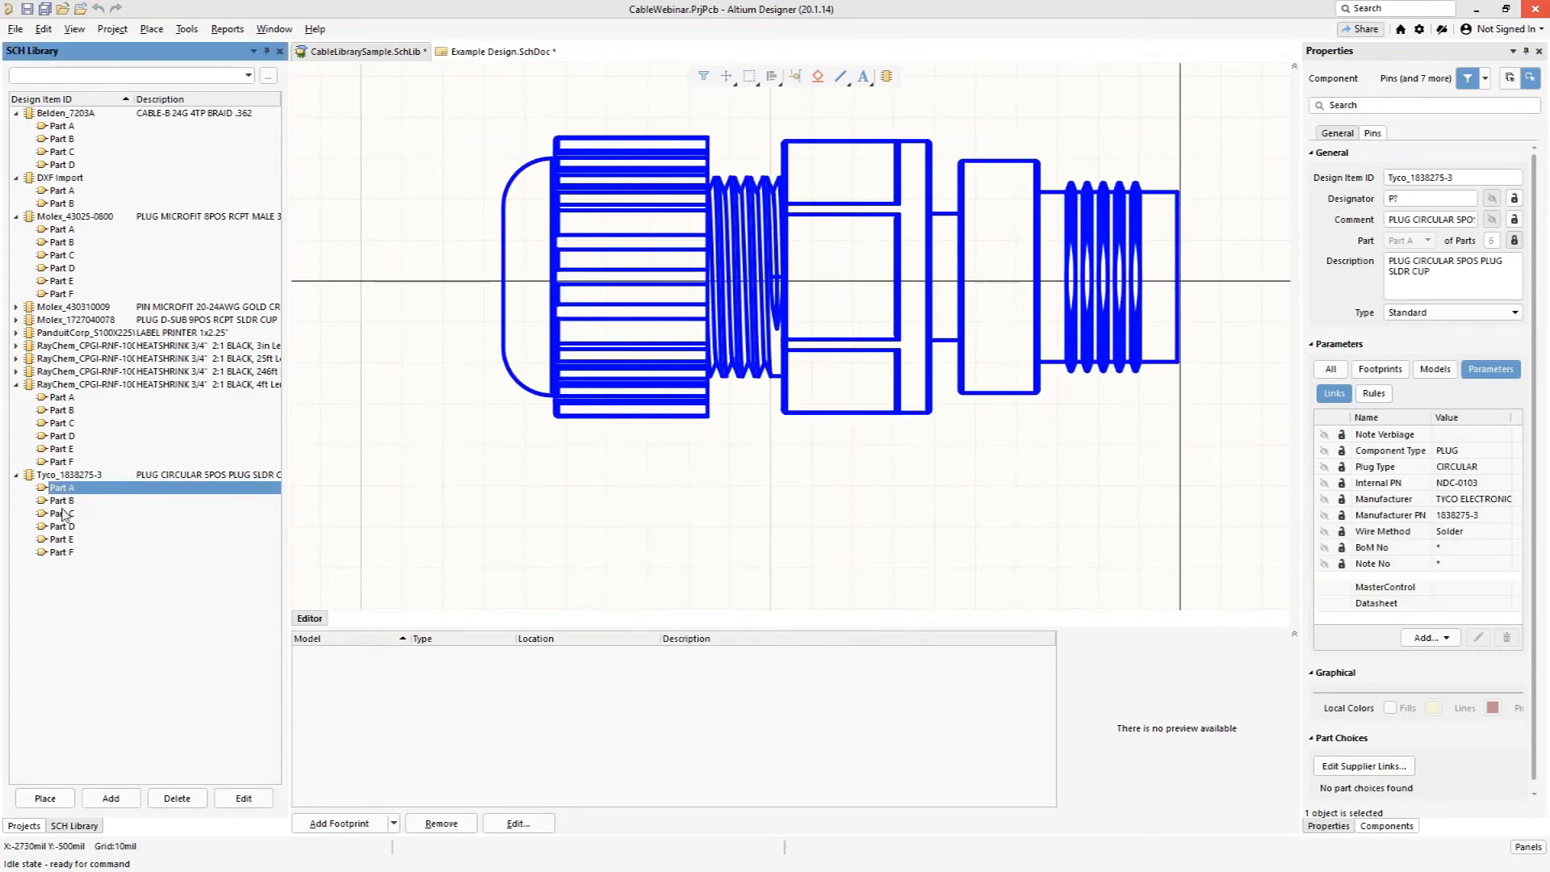
click(65, 501)
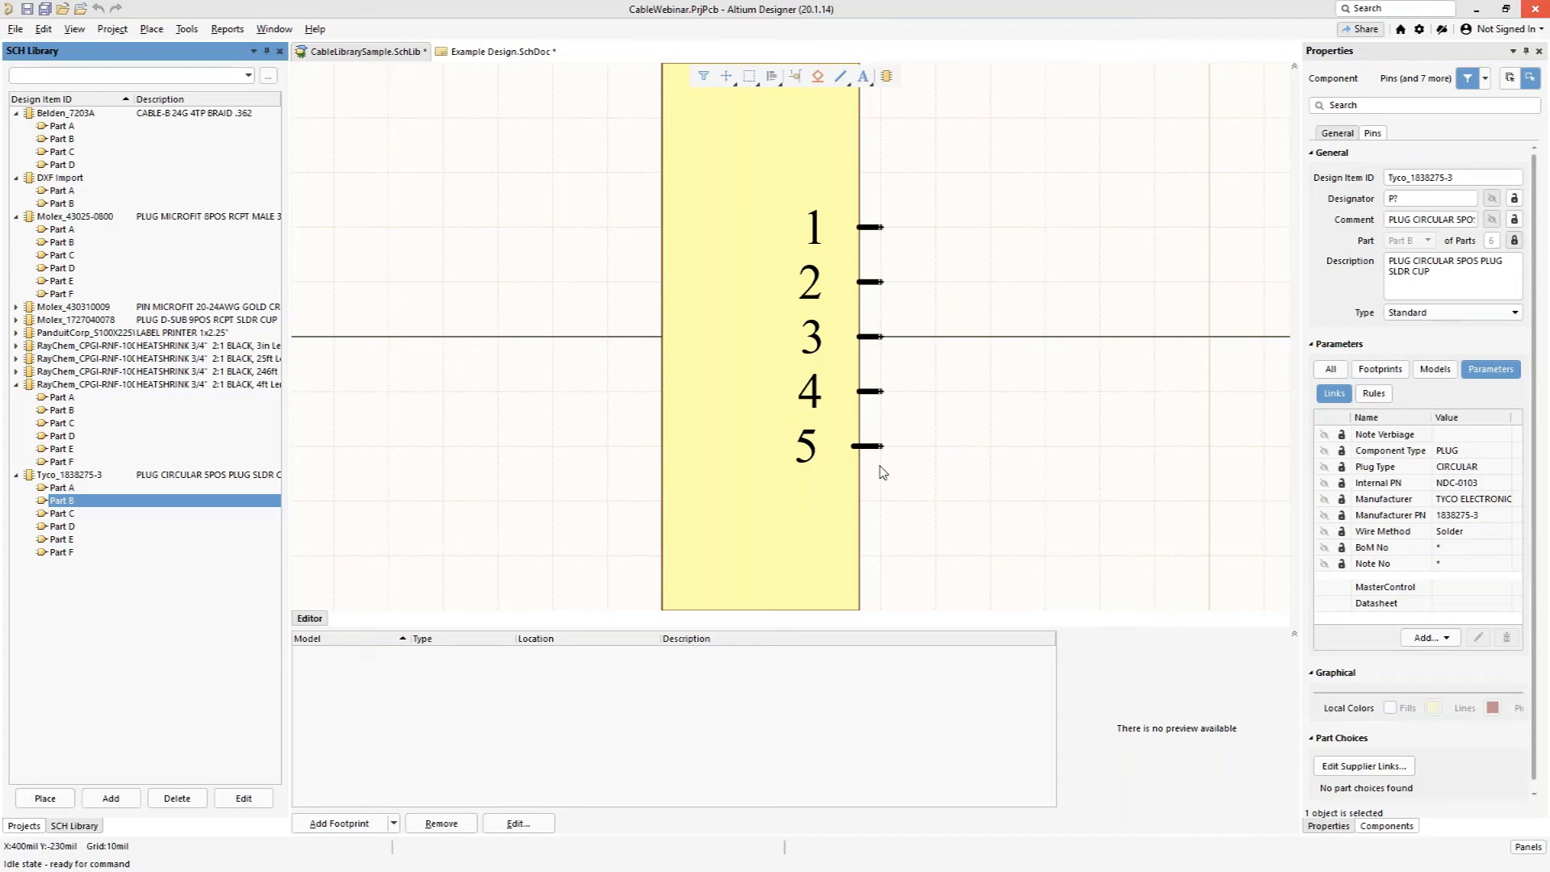
click(61, 515)
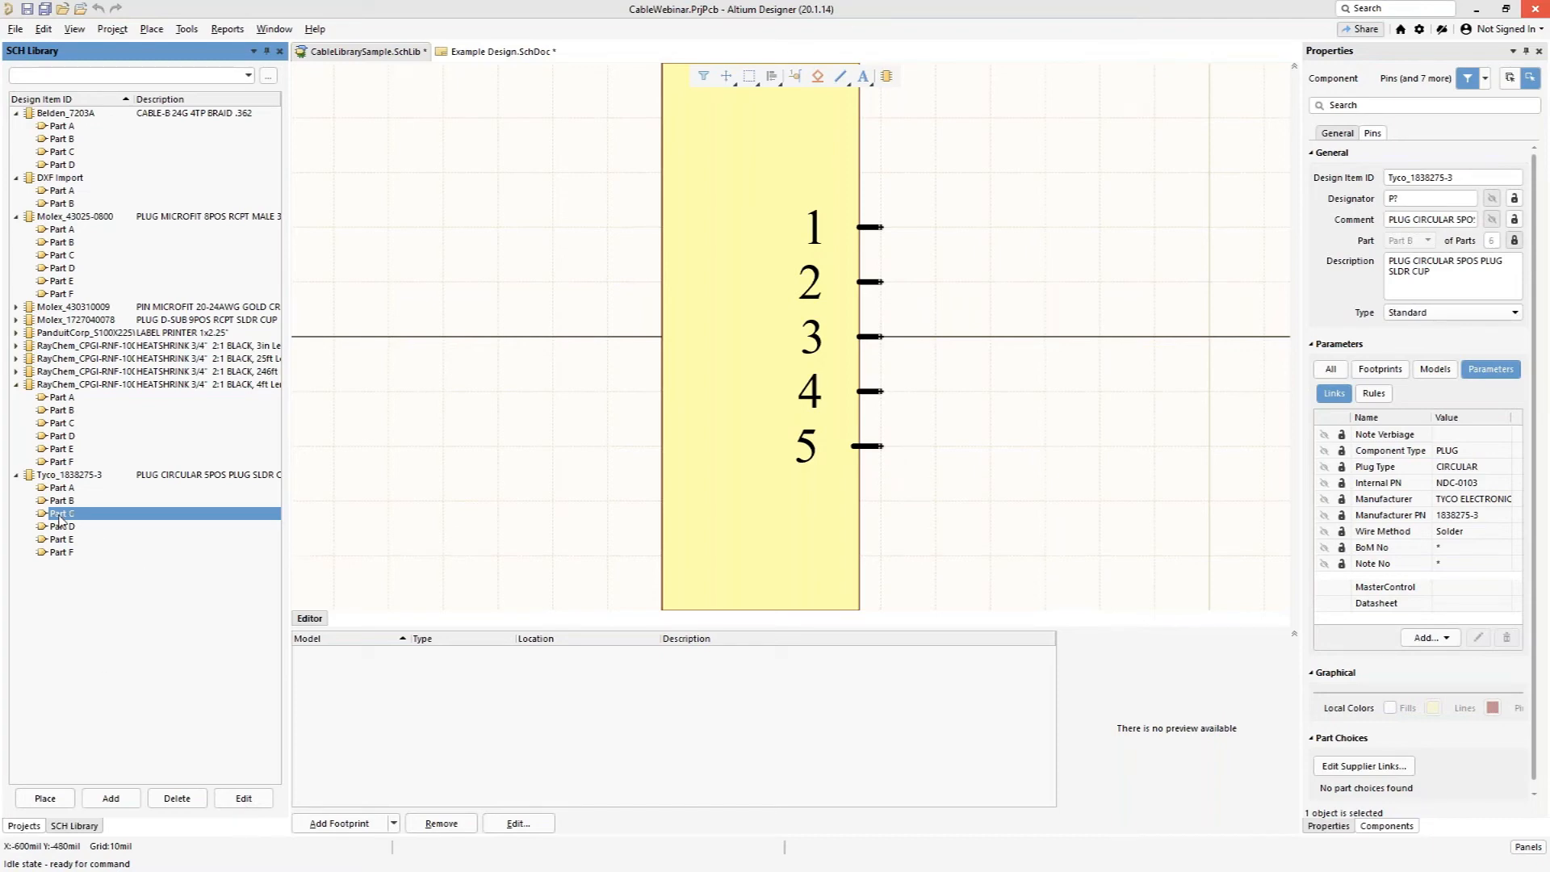
click(62, 489)
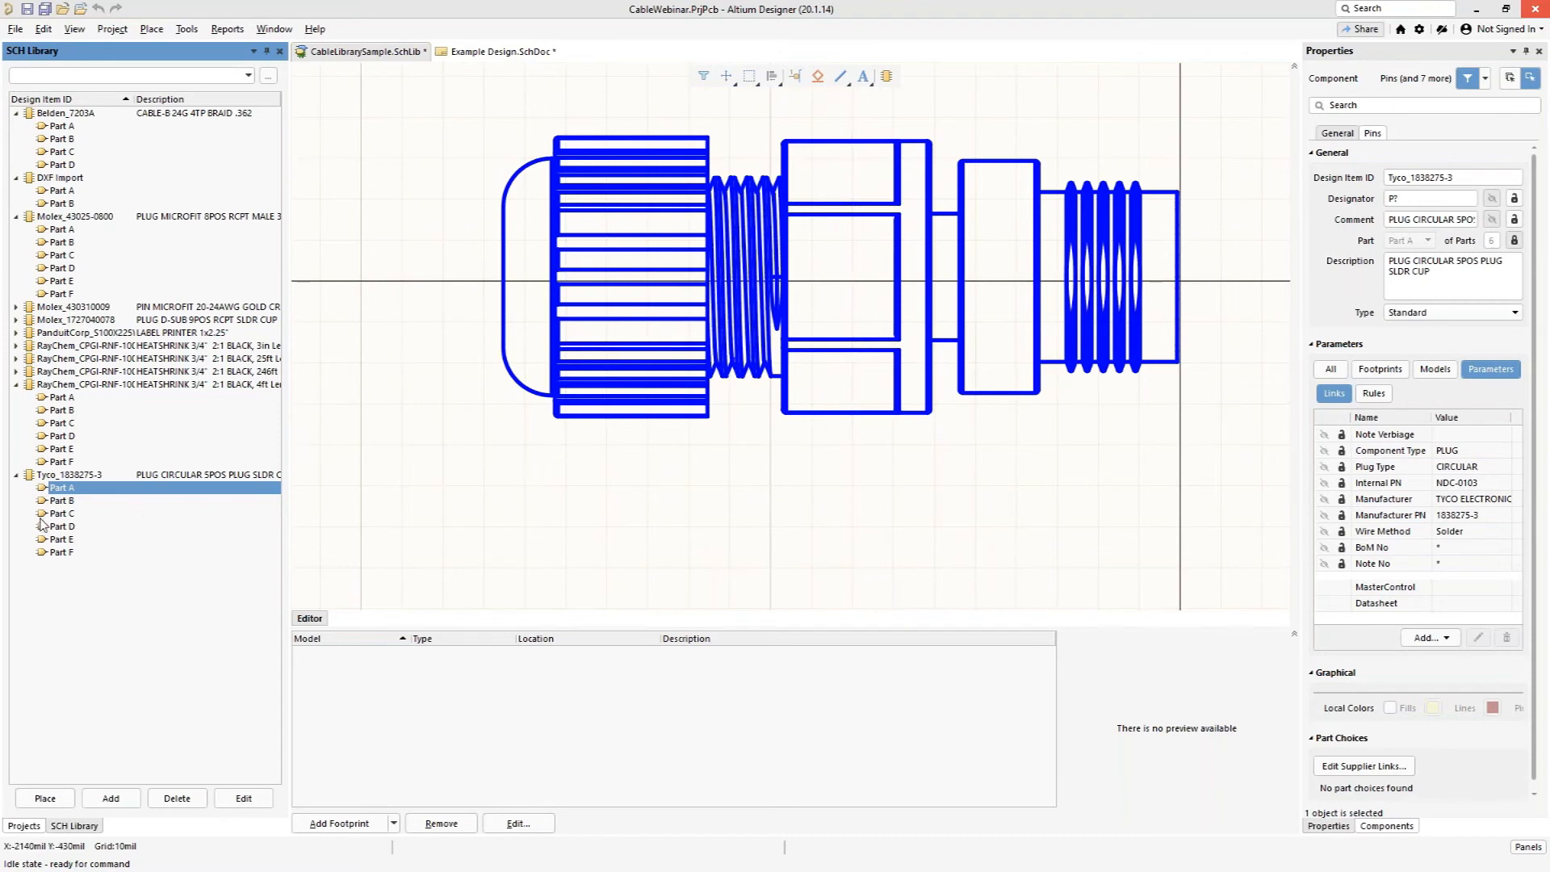
click(63, 515)
click(63, 527)
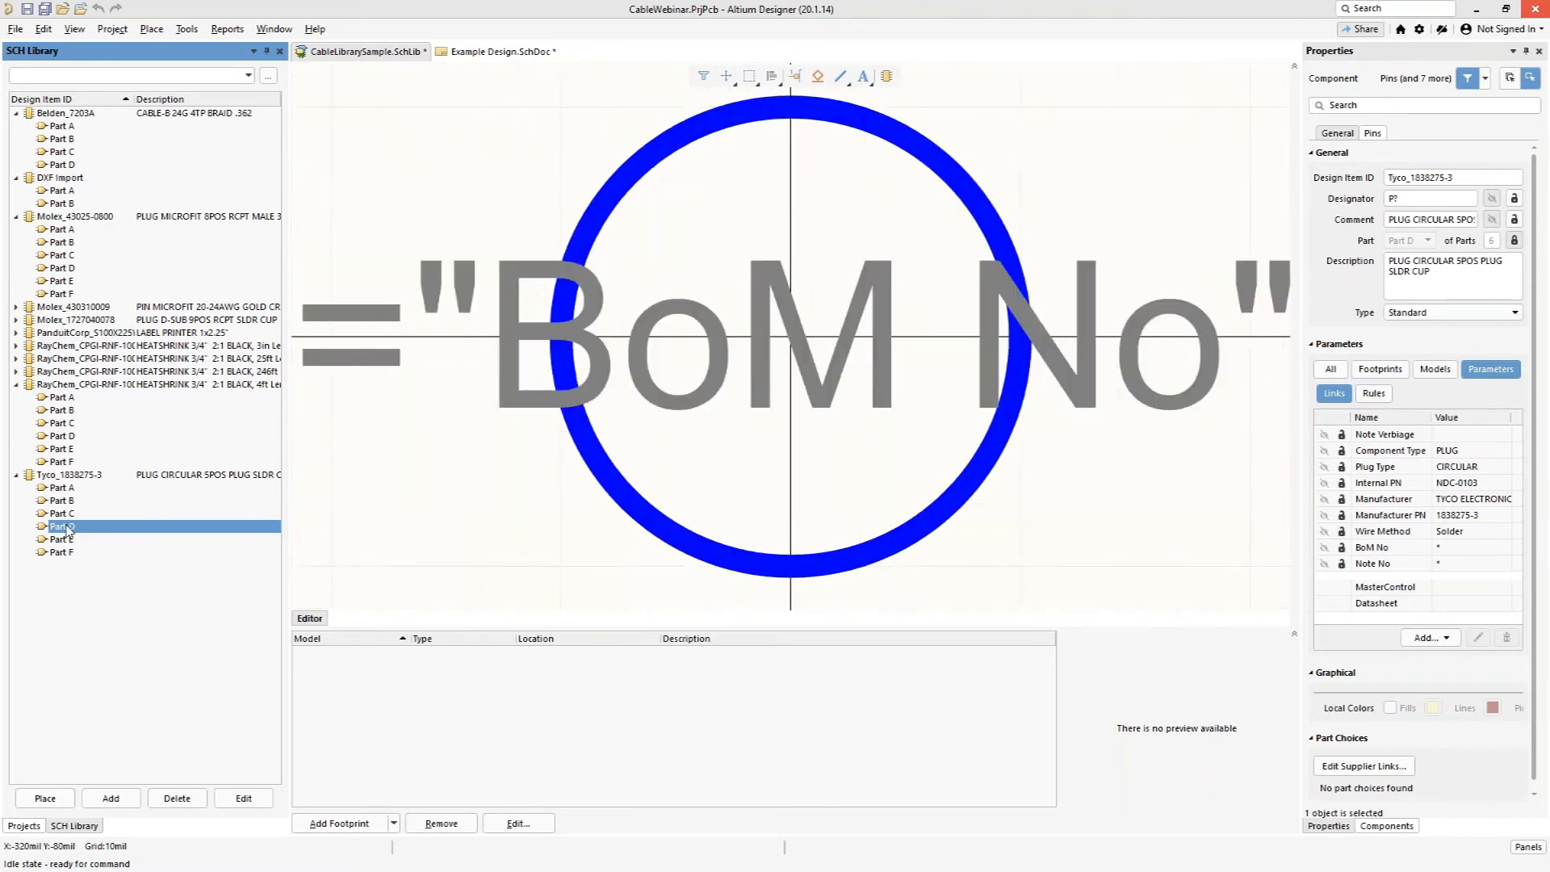
click(63, 540)
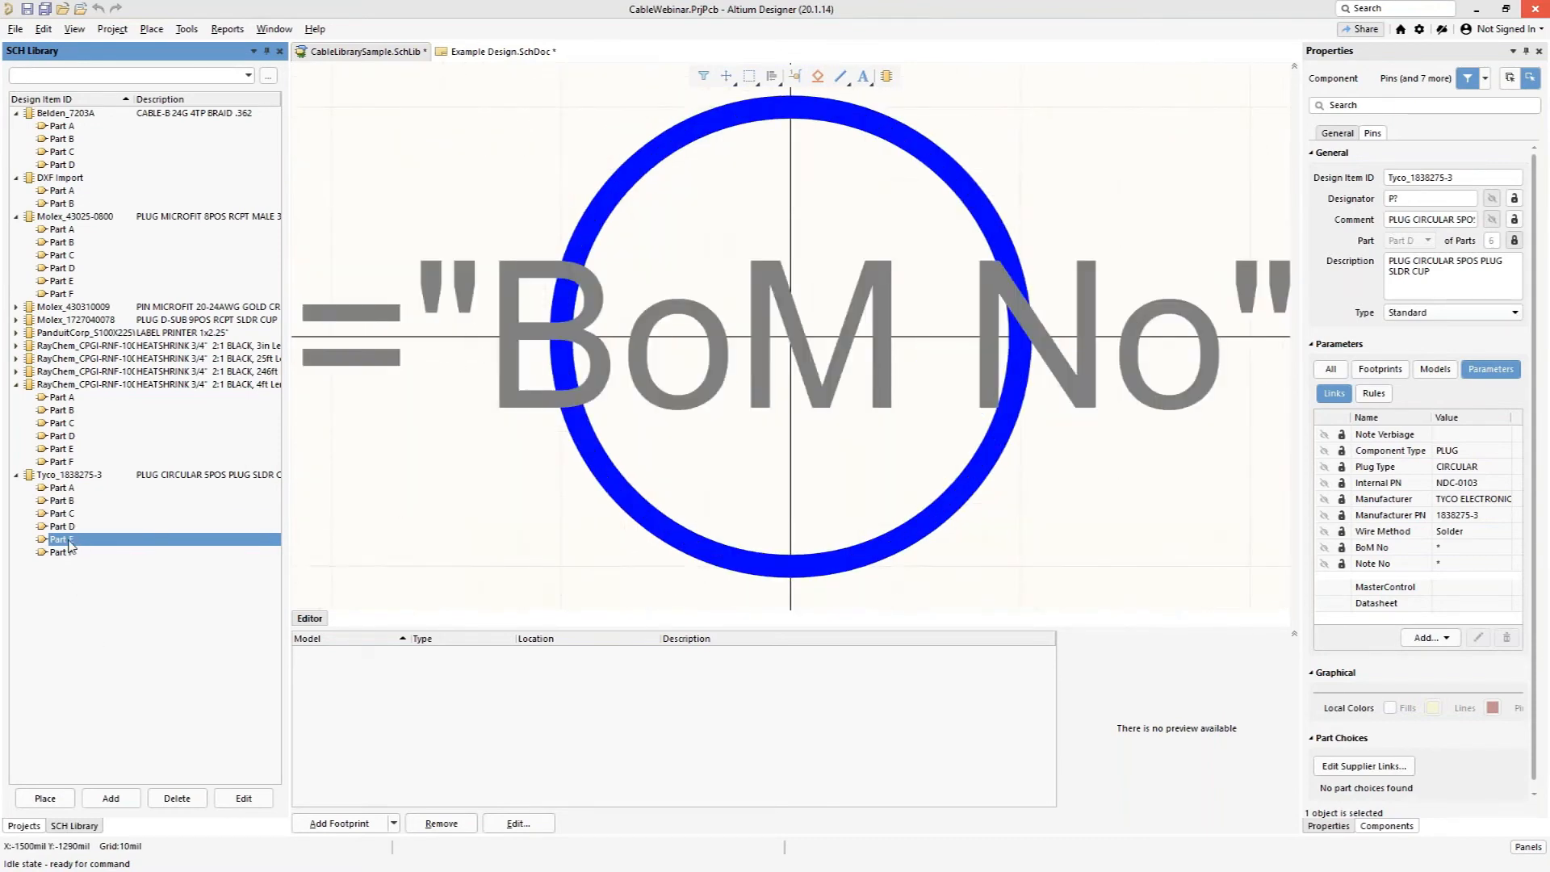
click(61, 552)
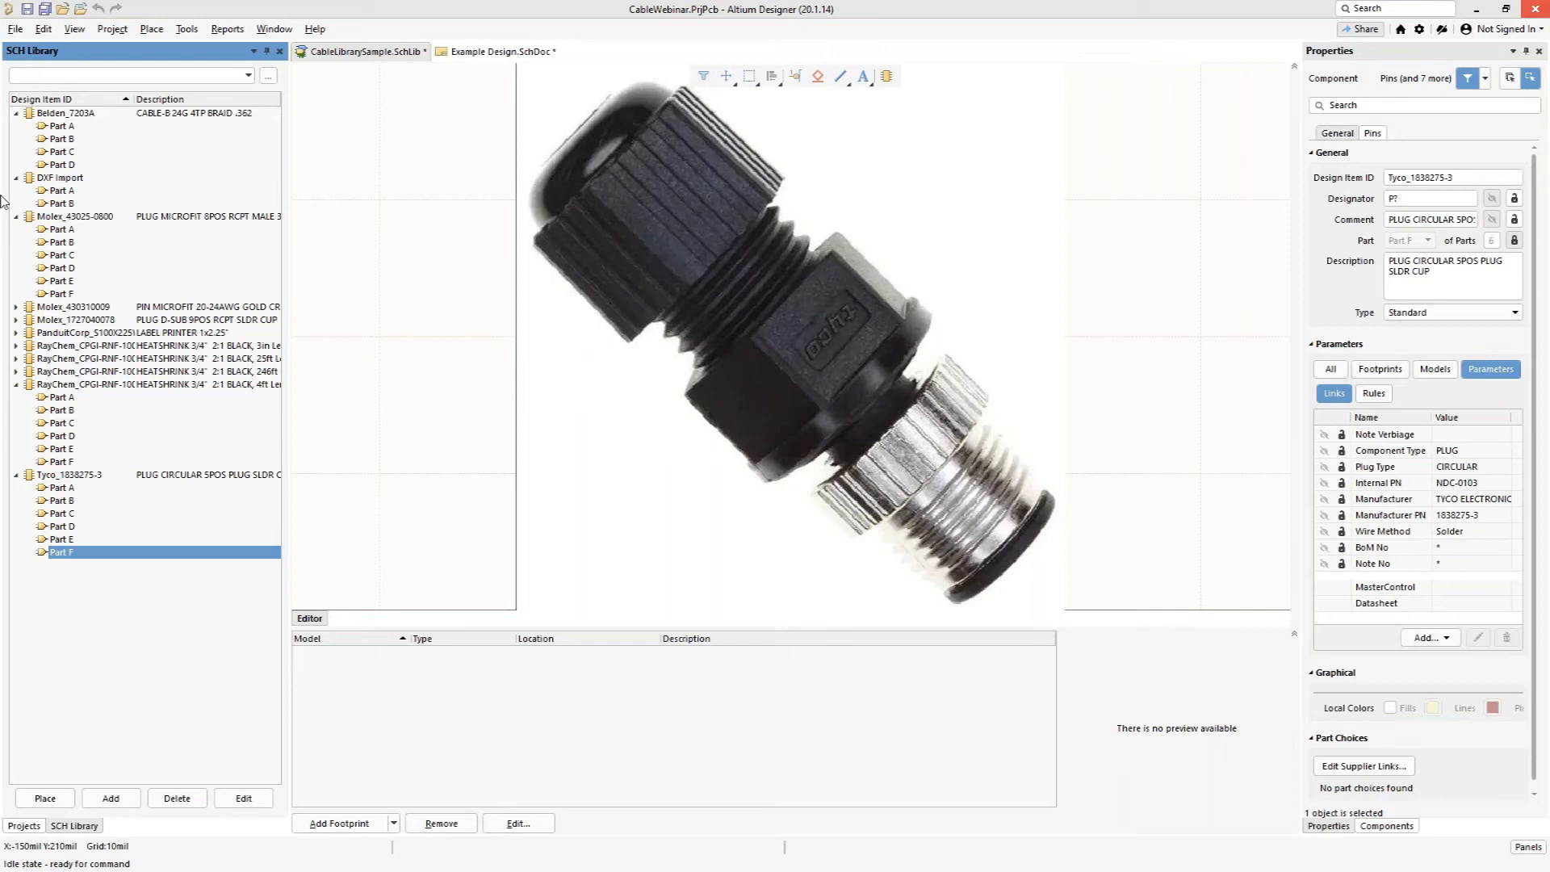
Step: Expand the Molex_430310009 crimp pin component and review the graphics of its Parts A to D
click(16, 307)
click(54, 321)
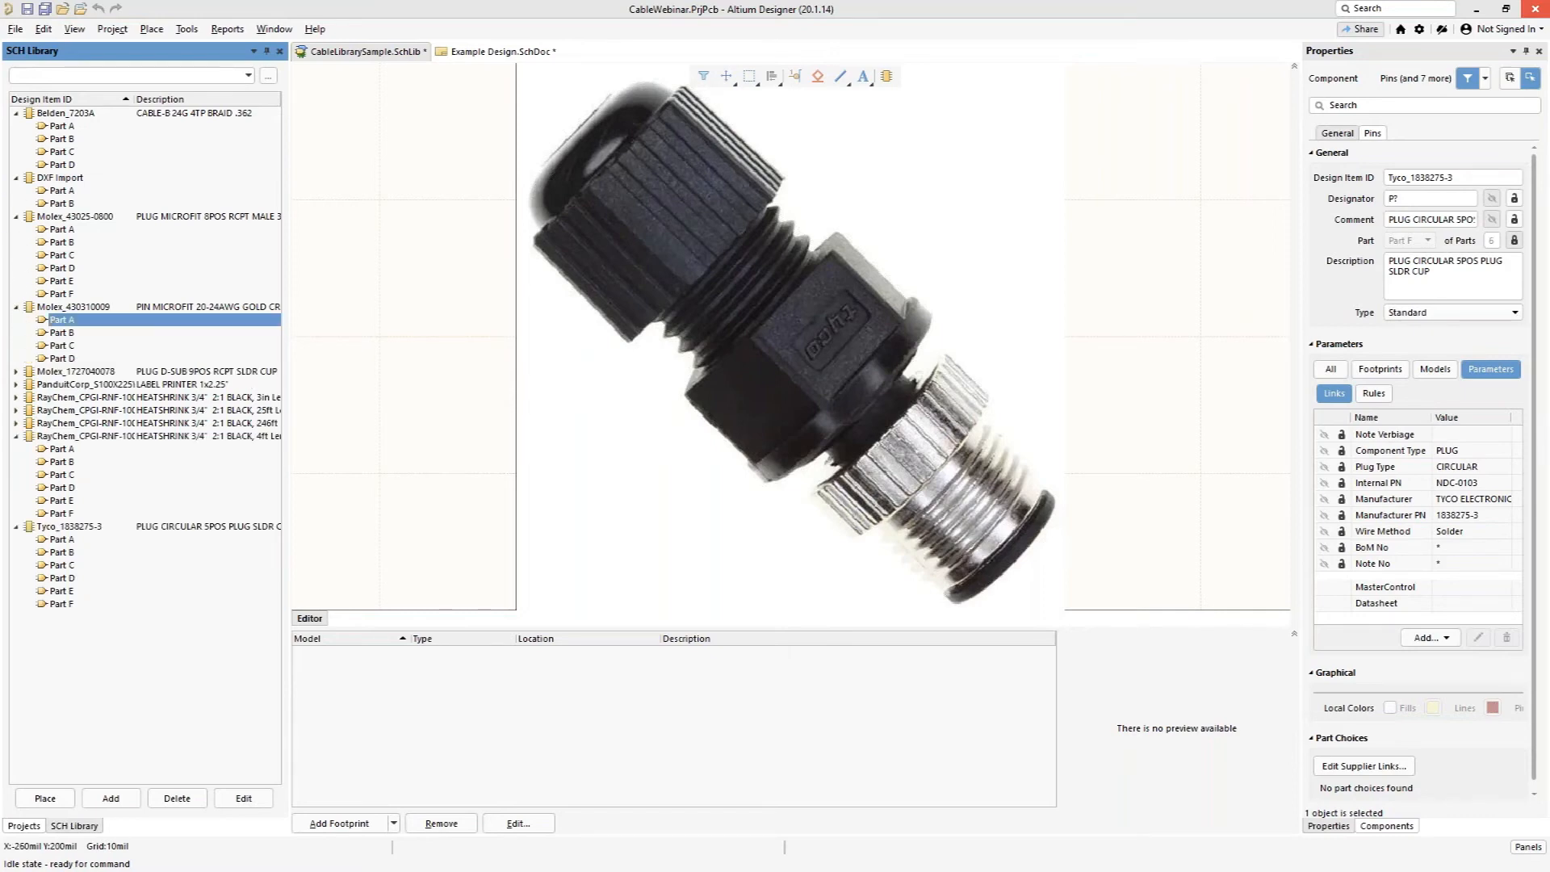
click(56, 332)
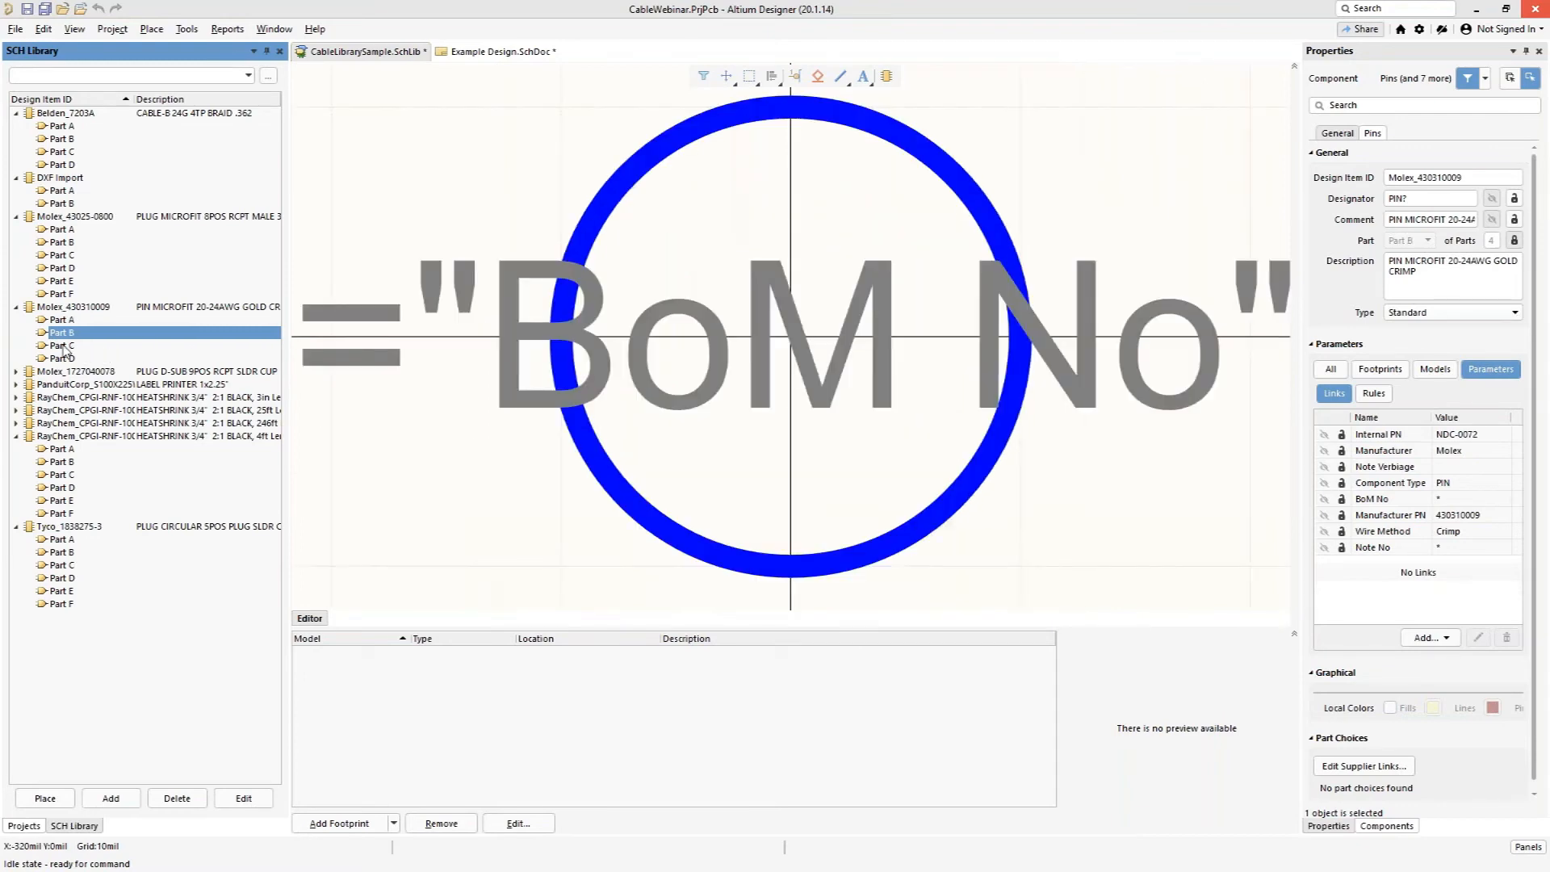
click(63, 346)
click(65, 360)
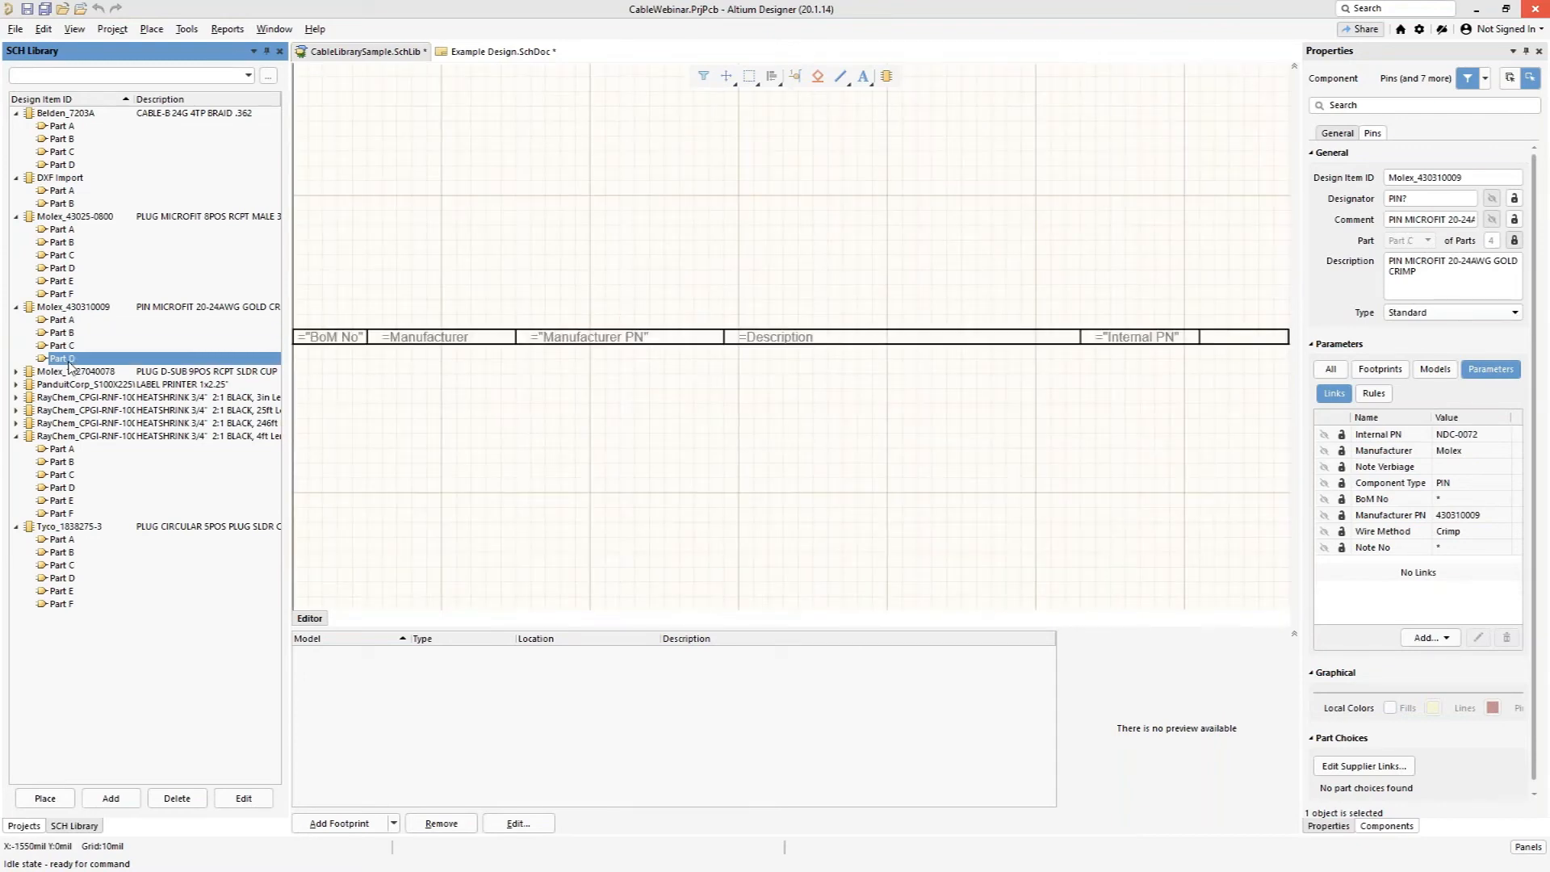
click(61, 320)
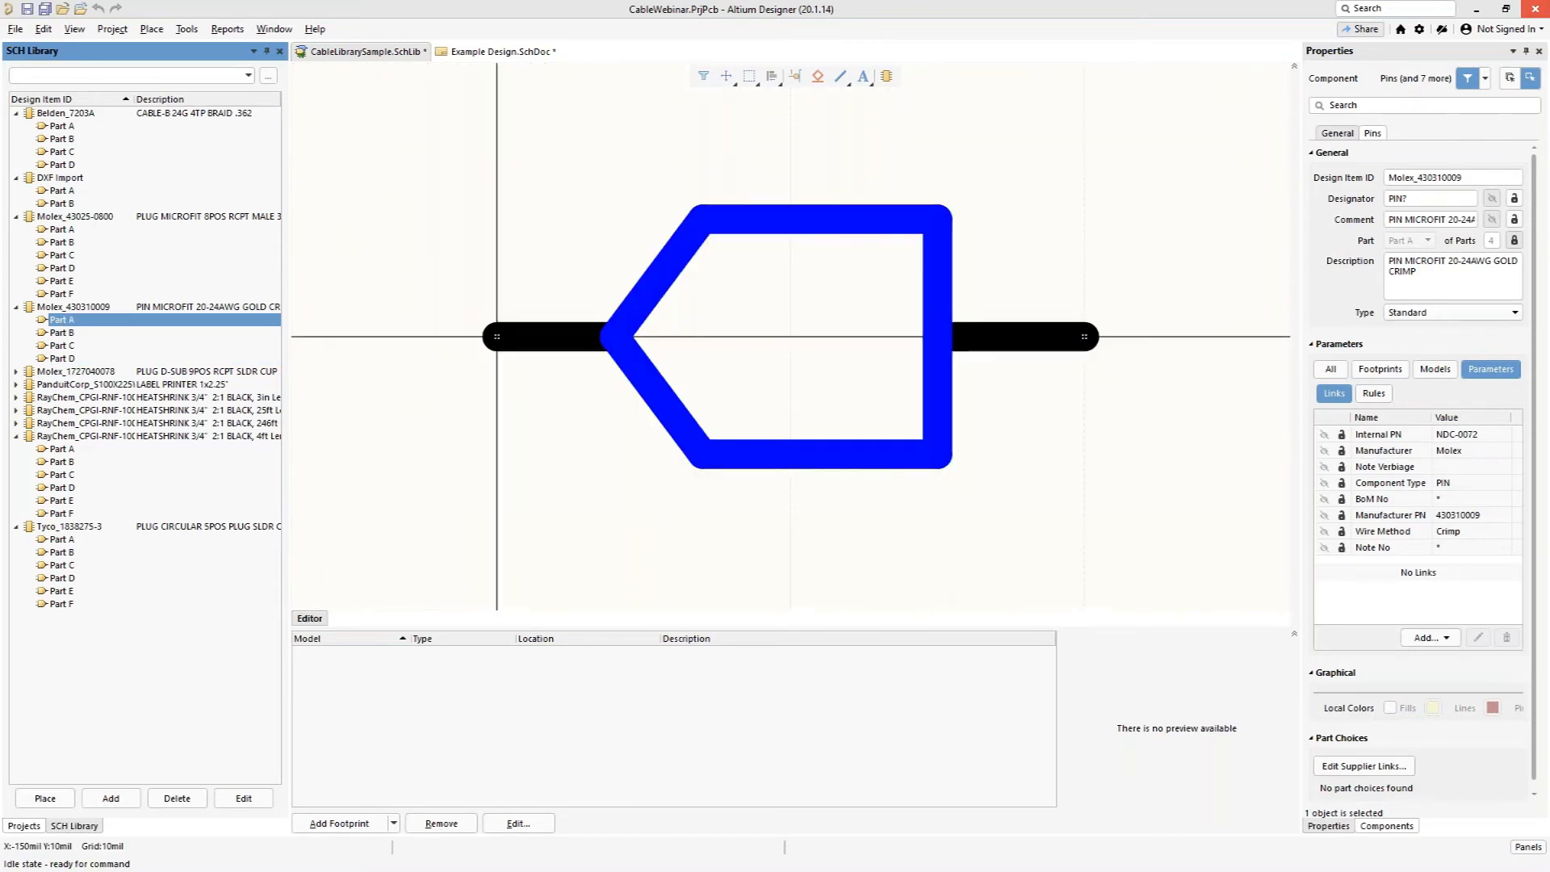
Step: Examine the P1C connector and its wires in the Example Design schematic, and return to the CableLibrarySample library
click(484, 53)
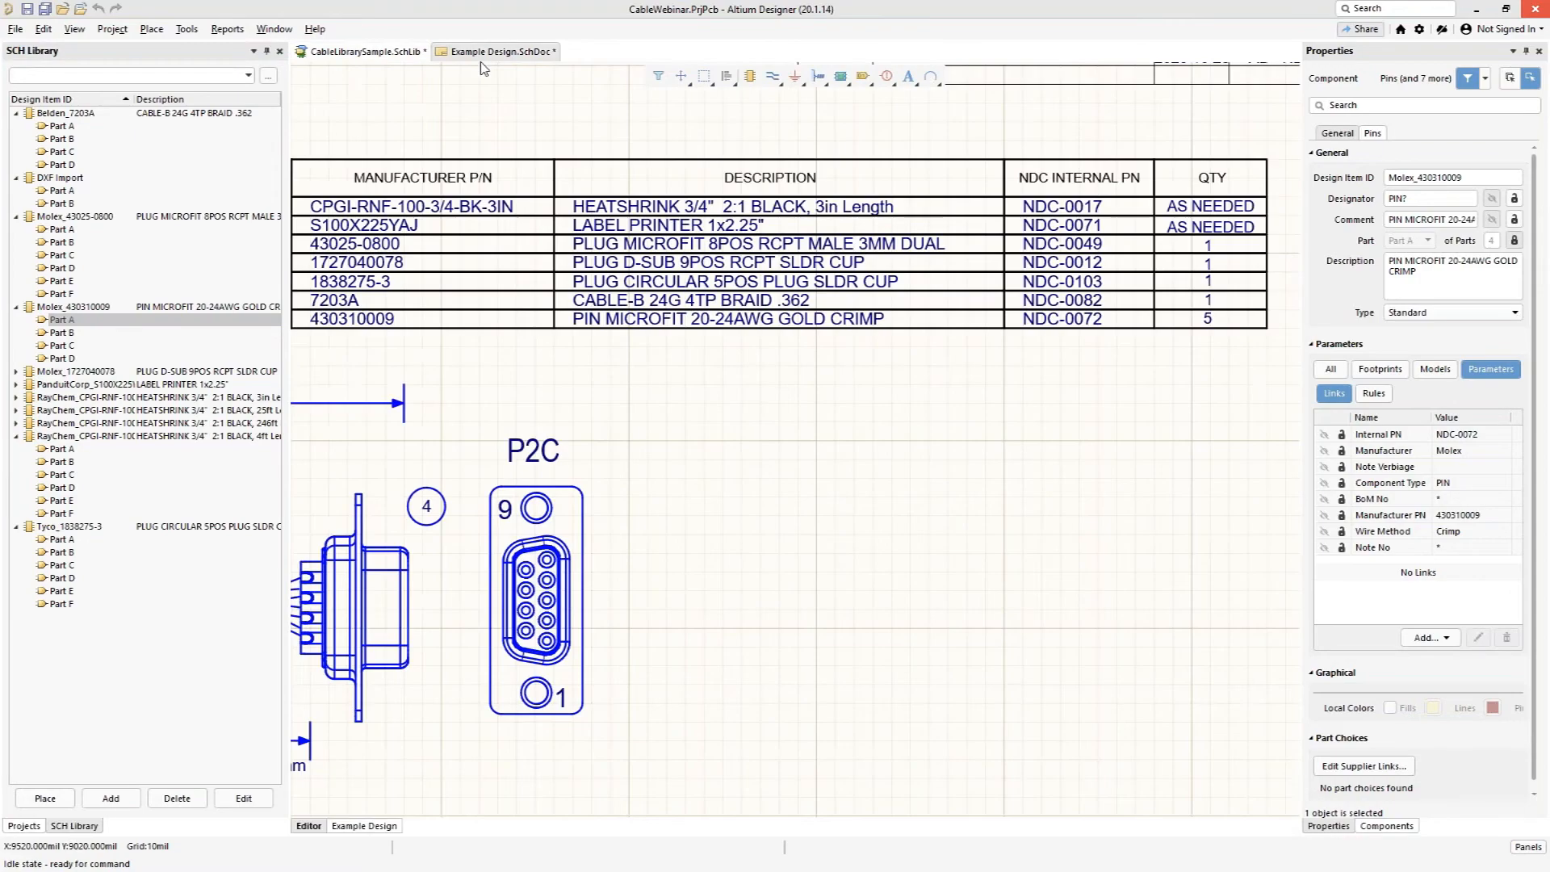
right_drag(814, 651, 1535, 508)
ctrl+scroll(1126, 450, up, 2)
right_drag(1056, 432, 879, 434)
ctrl+scroll(840, 438, down, 3)
right_drag(429, 489, 958, 450)
ctrl+scroll(654, 359, up, 4)
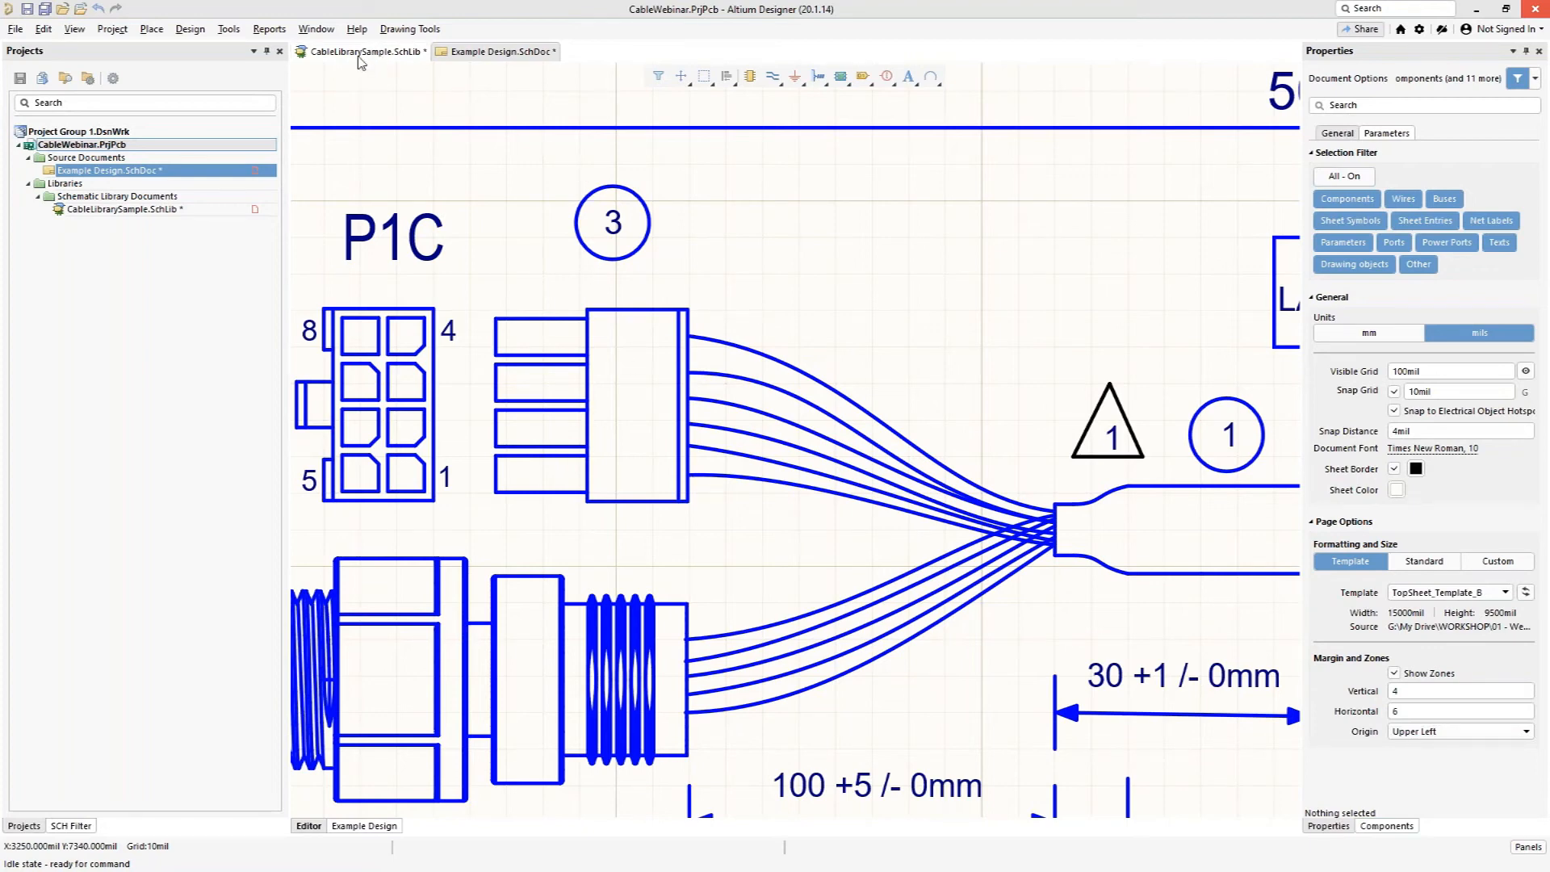
click(356, 55)
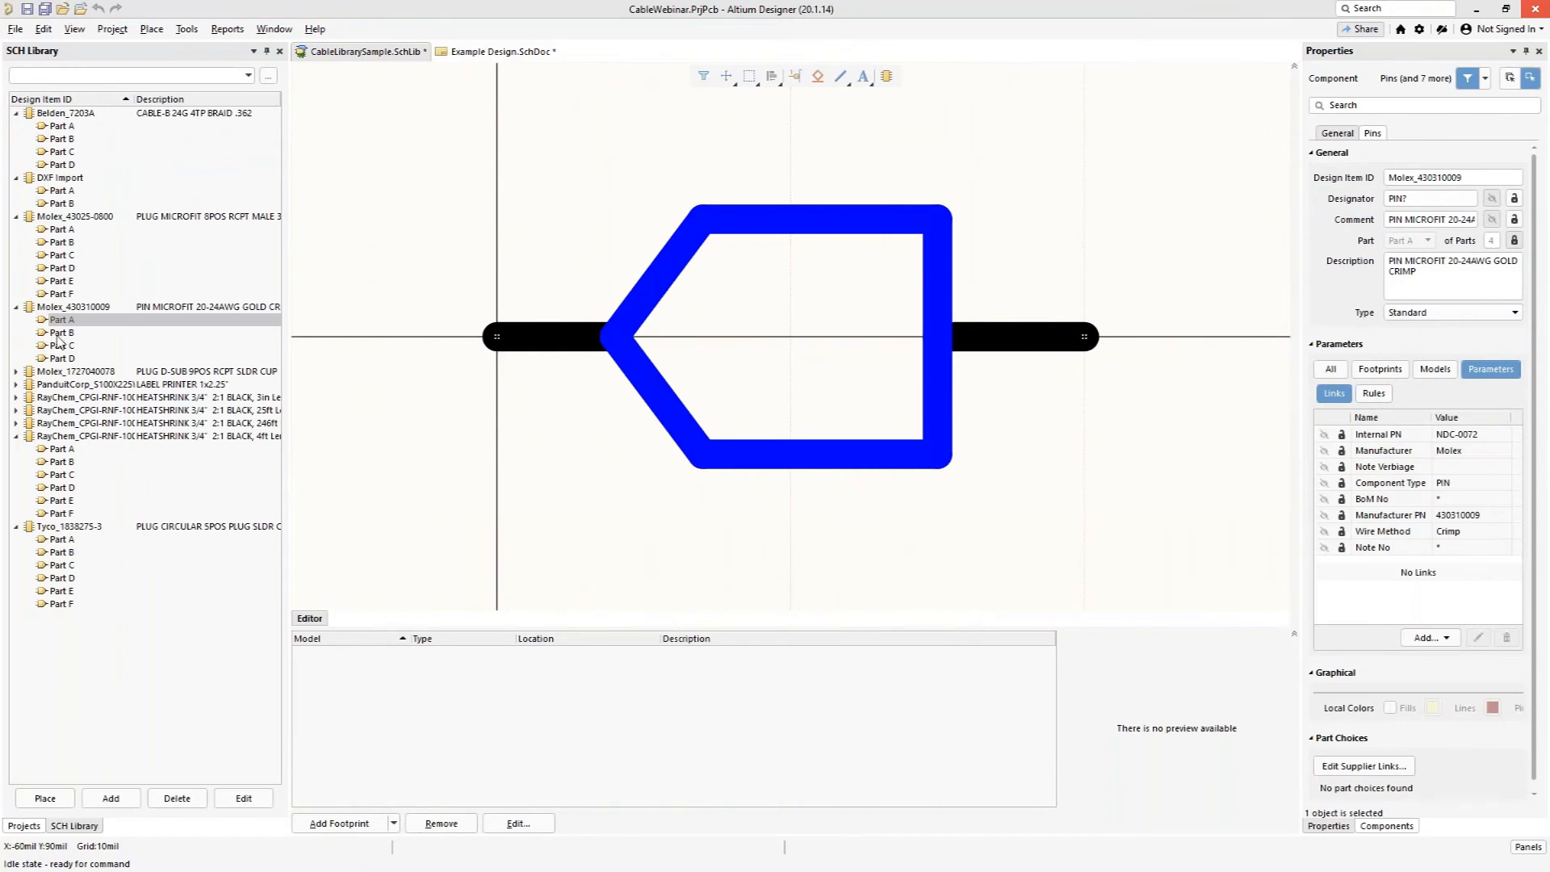
Step: Review Parts B to D of the Molex_430310009 crimp pin, and expand the PanduitCorp label component to show its Part A
click(61, 332)
key(Down)
key(Down)
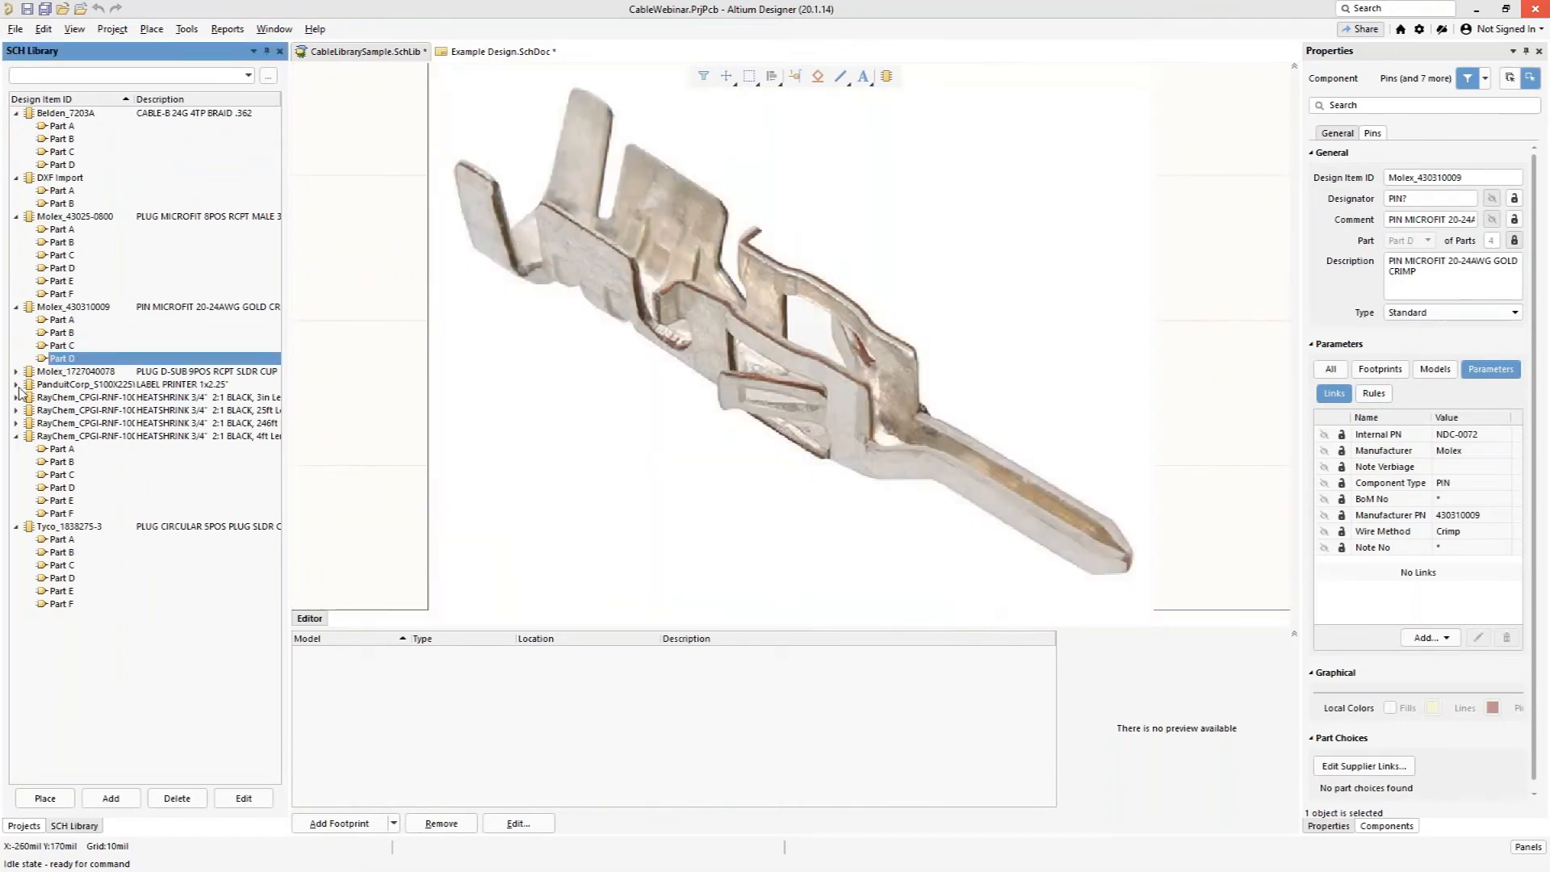
click(17, 385)
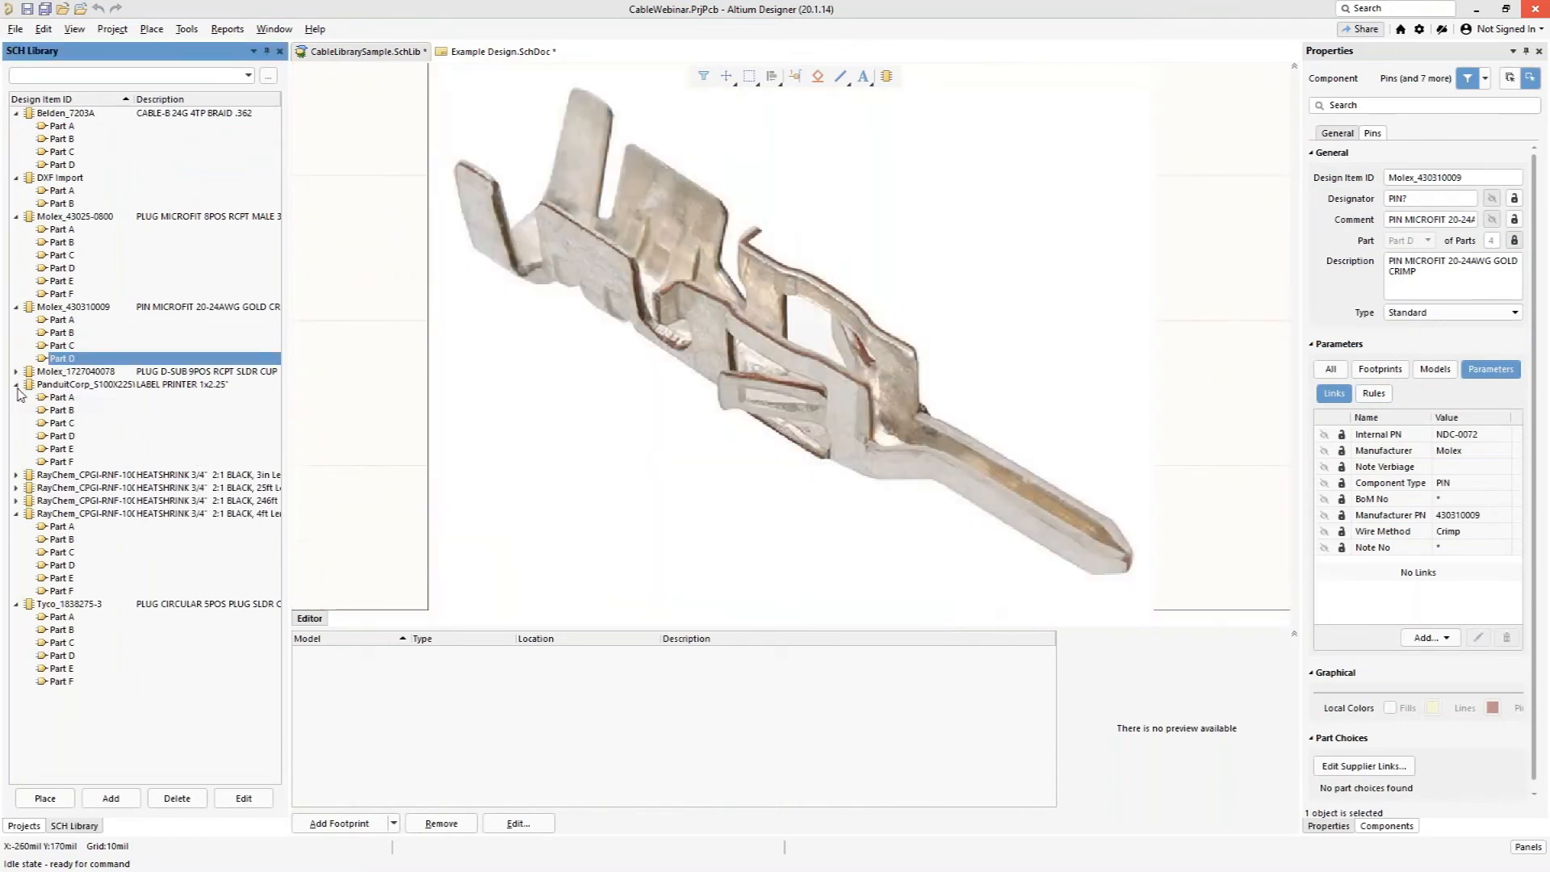
click(73, 397)
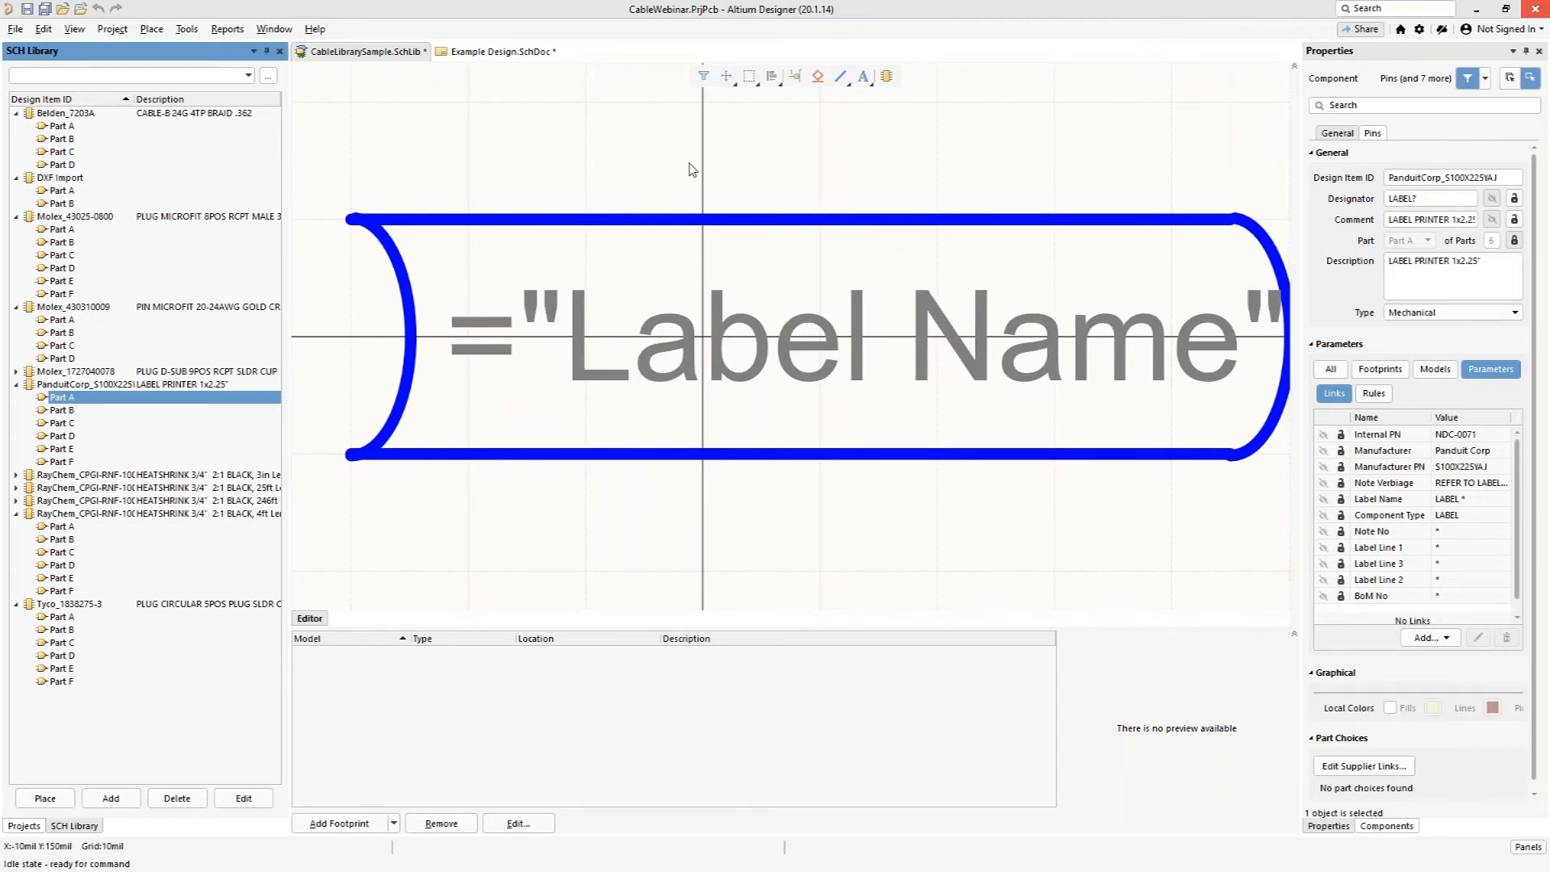
Step: Move the LABEL 1 graphic below the cable in the Example Design schematic, and undo the move
click(501, 52)
ctrl+scroll(937, 543, down, 3)
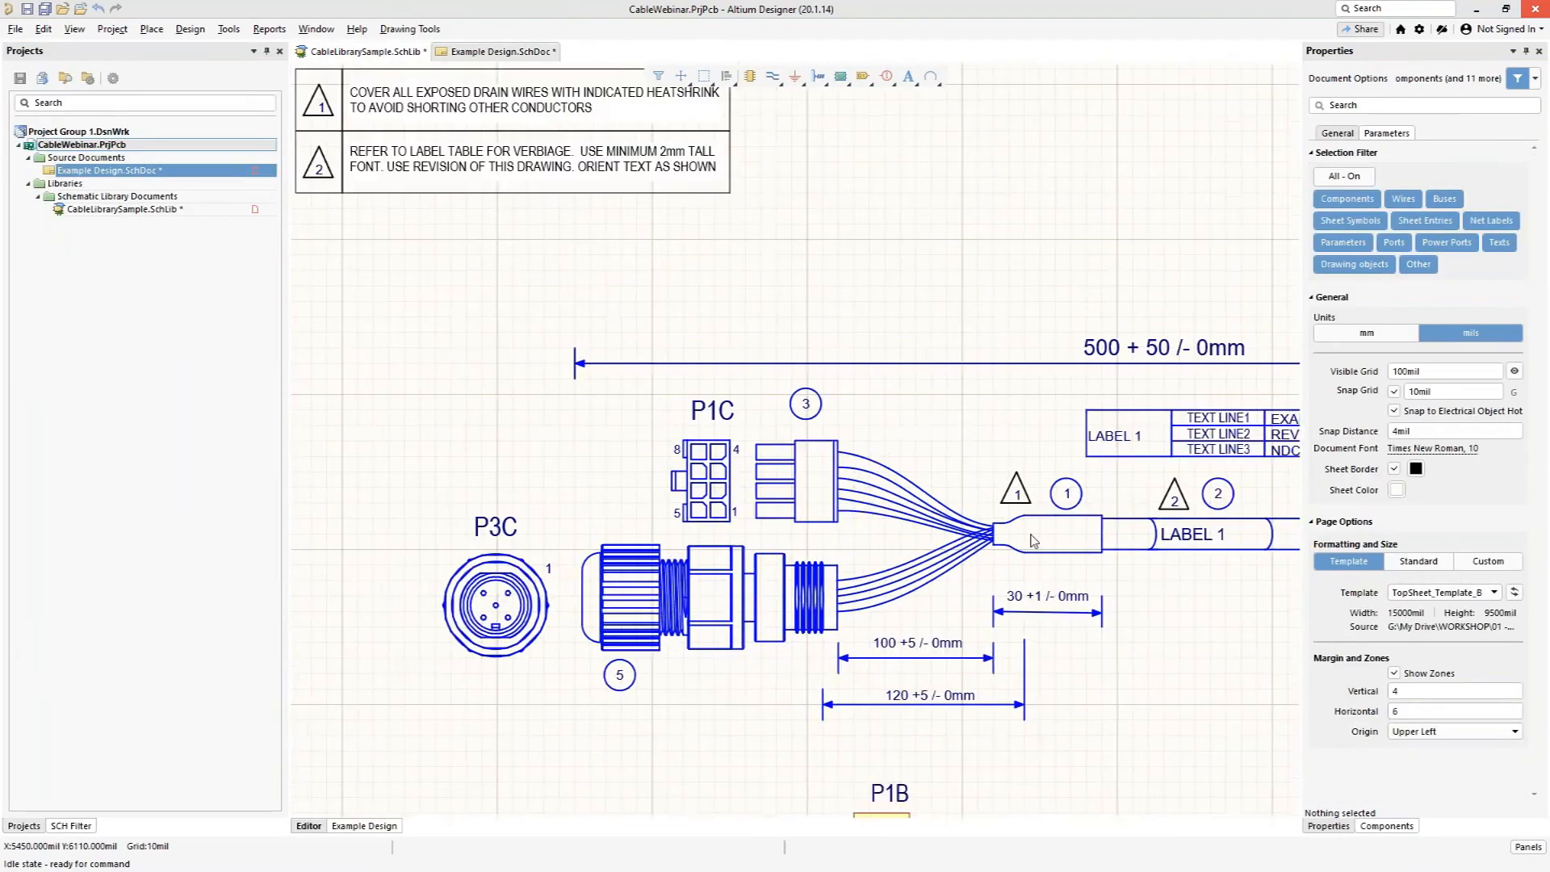
right_drag(1168, 512, 788, 452)
drag(874, 490, 871, 548)
ctrl+scroll(870, 548, up, 3)
click(871, 548)
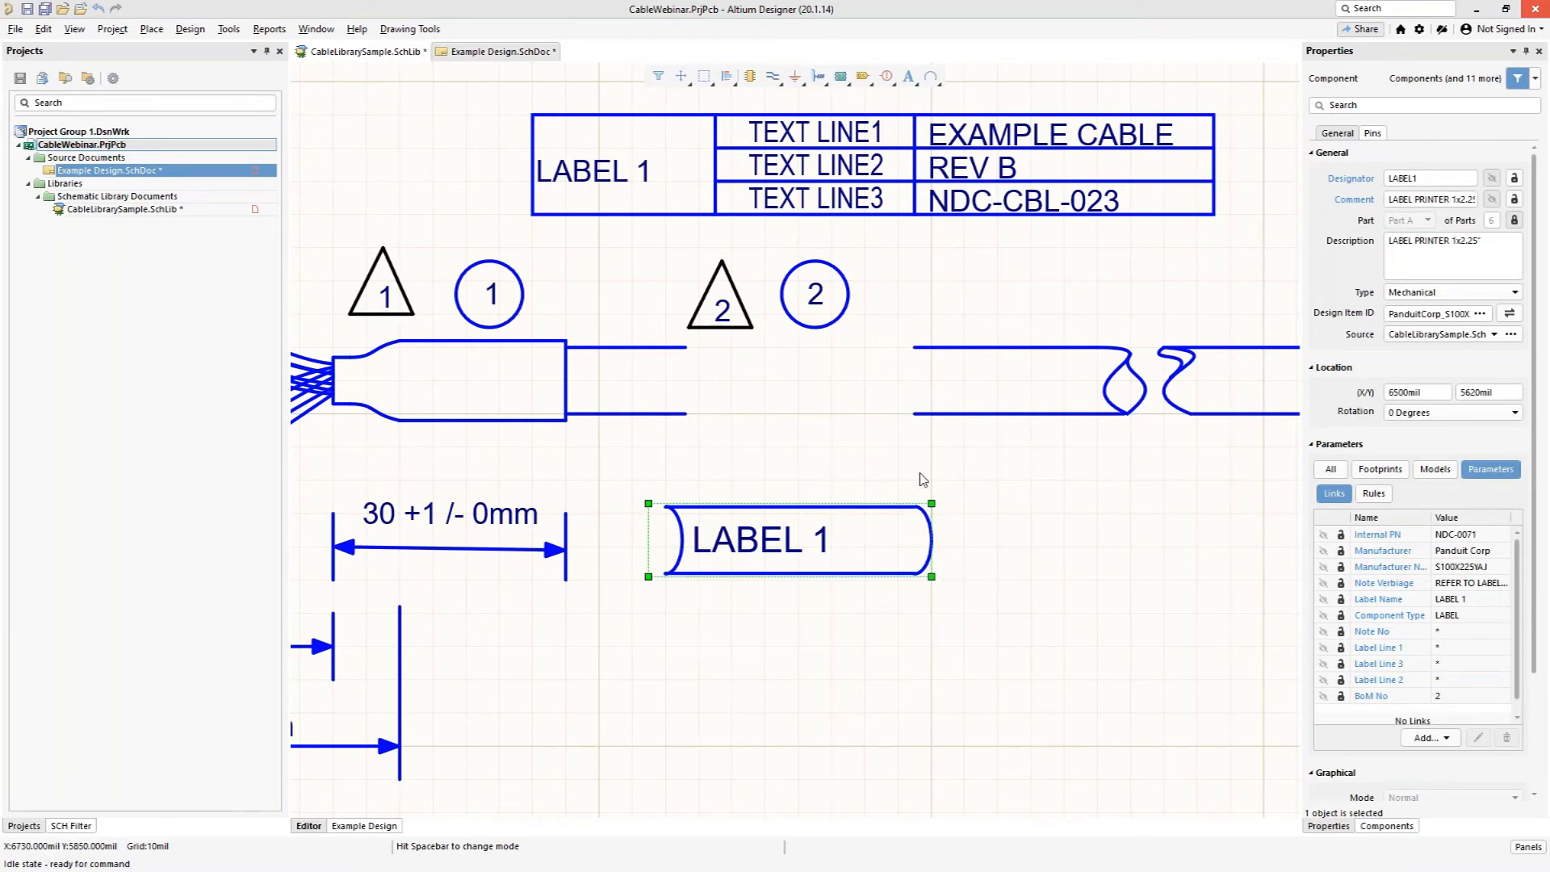
click(963, 522)
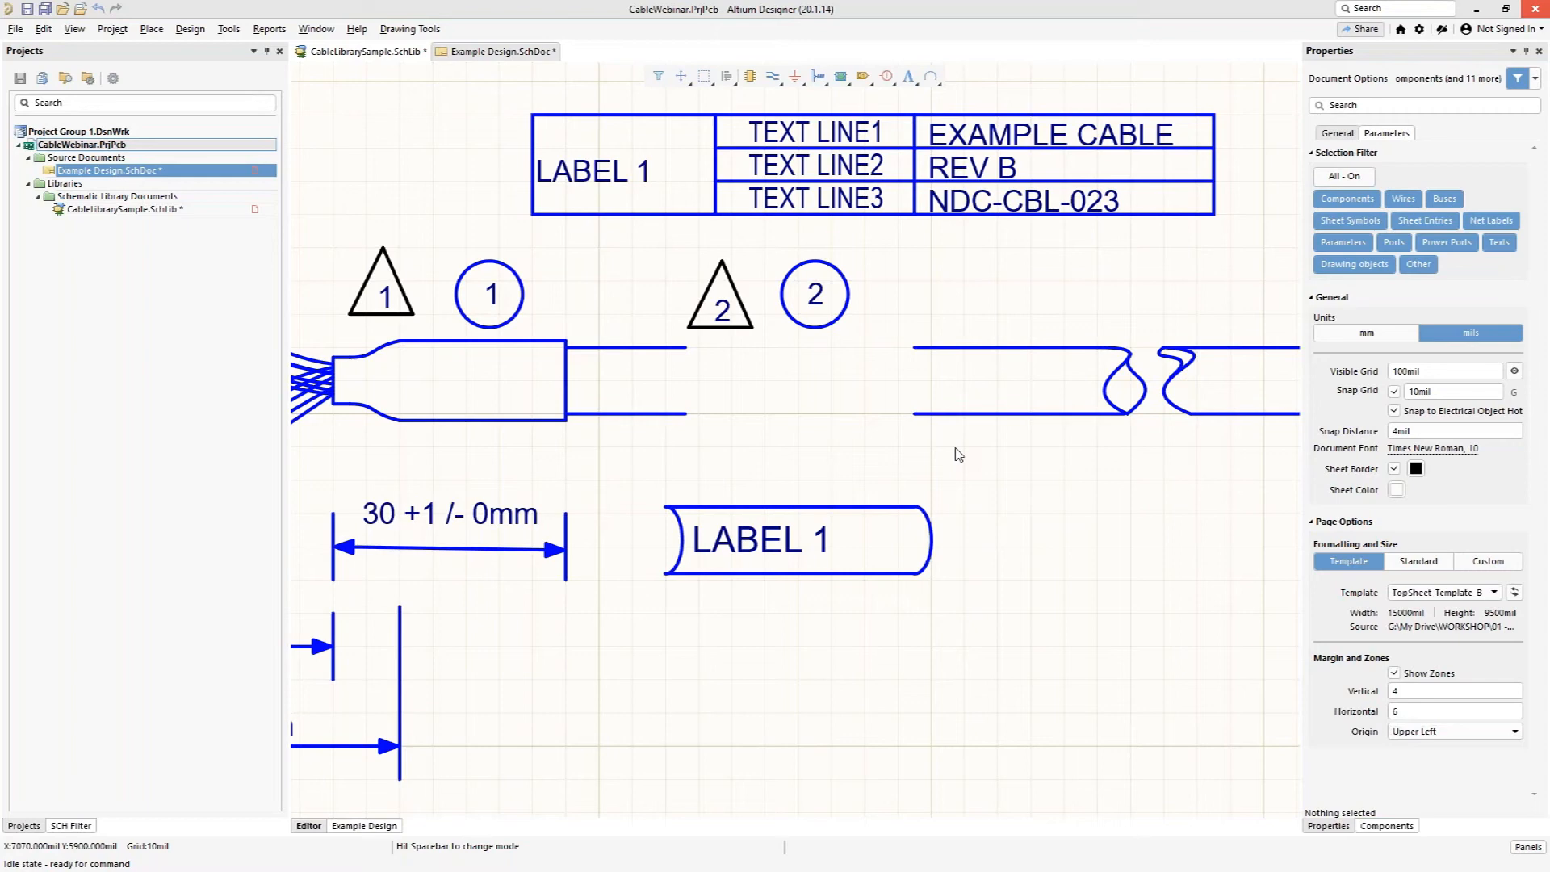
key(ctrl+z)
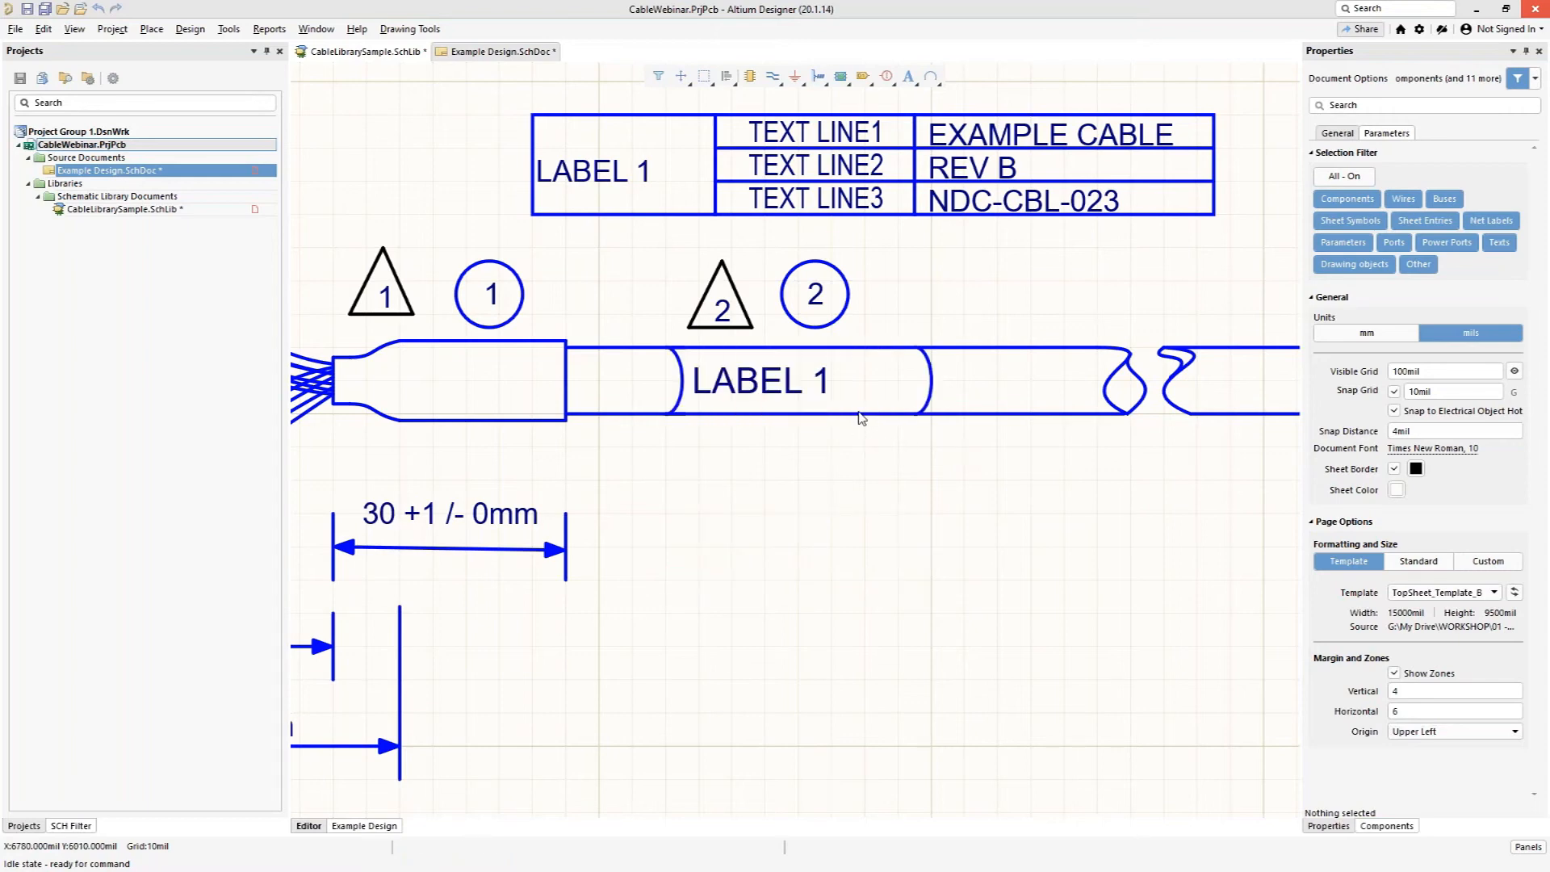
Step: Return to the CableLibrarySample library and inspect the Label Line 1 text in Part B of the PanduitCorp label
click(365, 53)
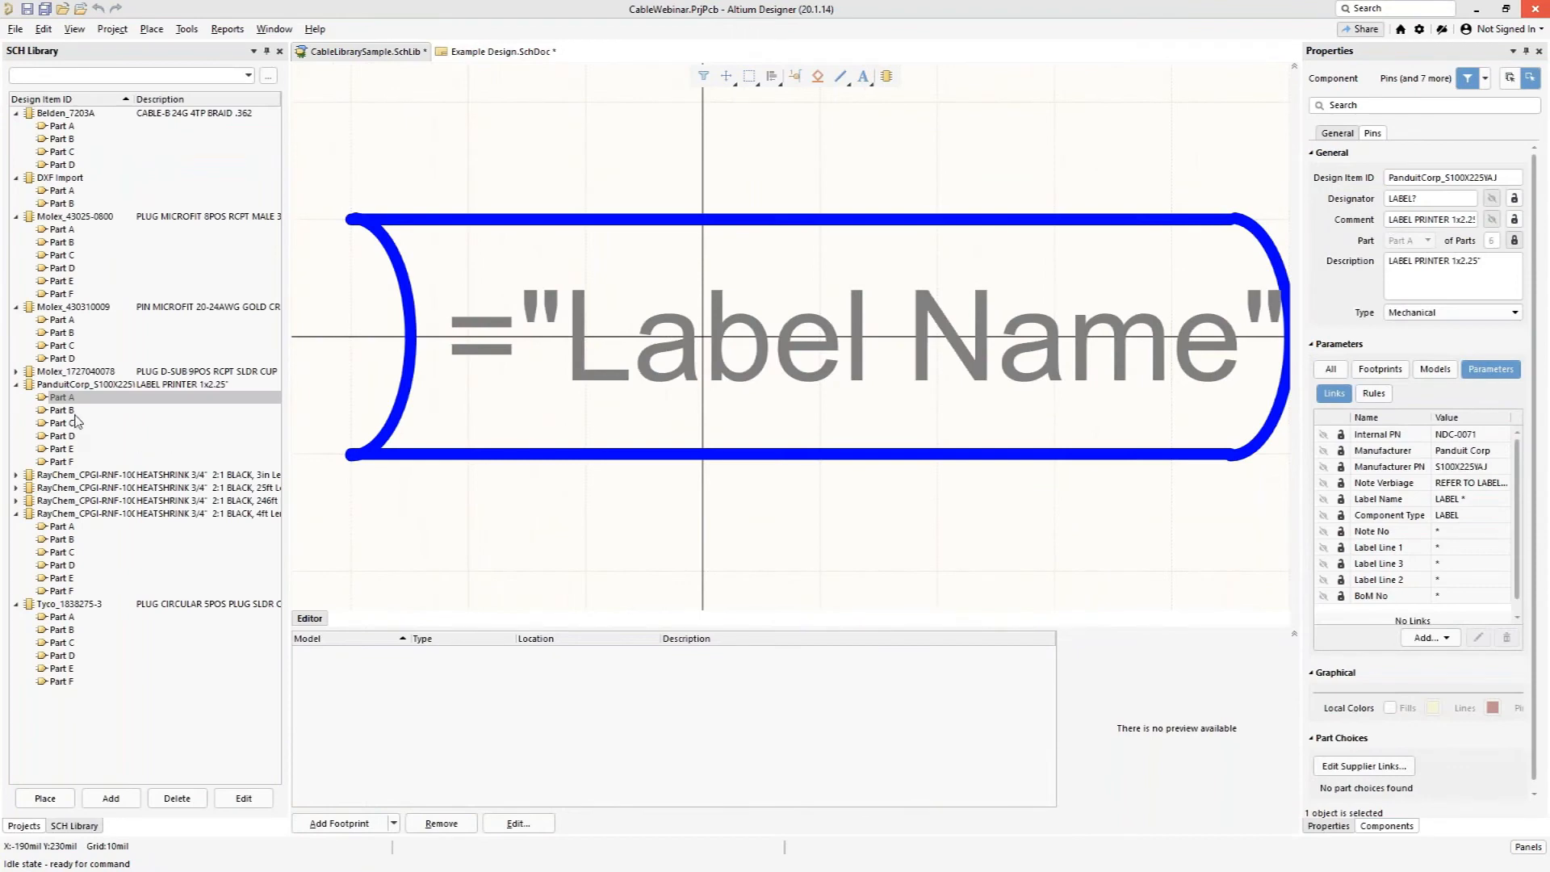
click(65, 410)
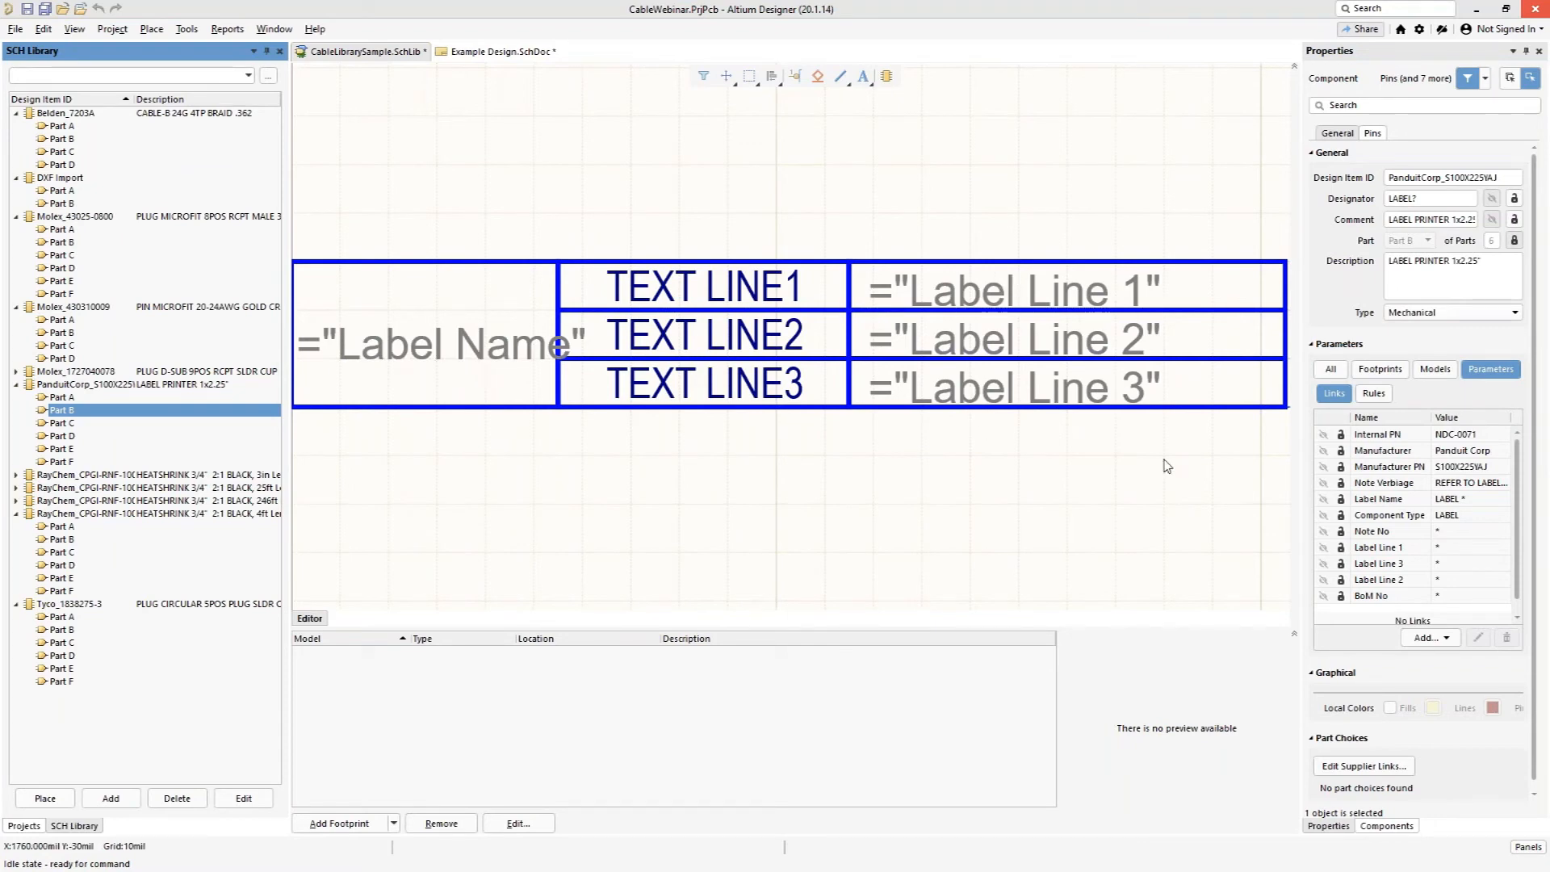
click(992, 307)
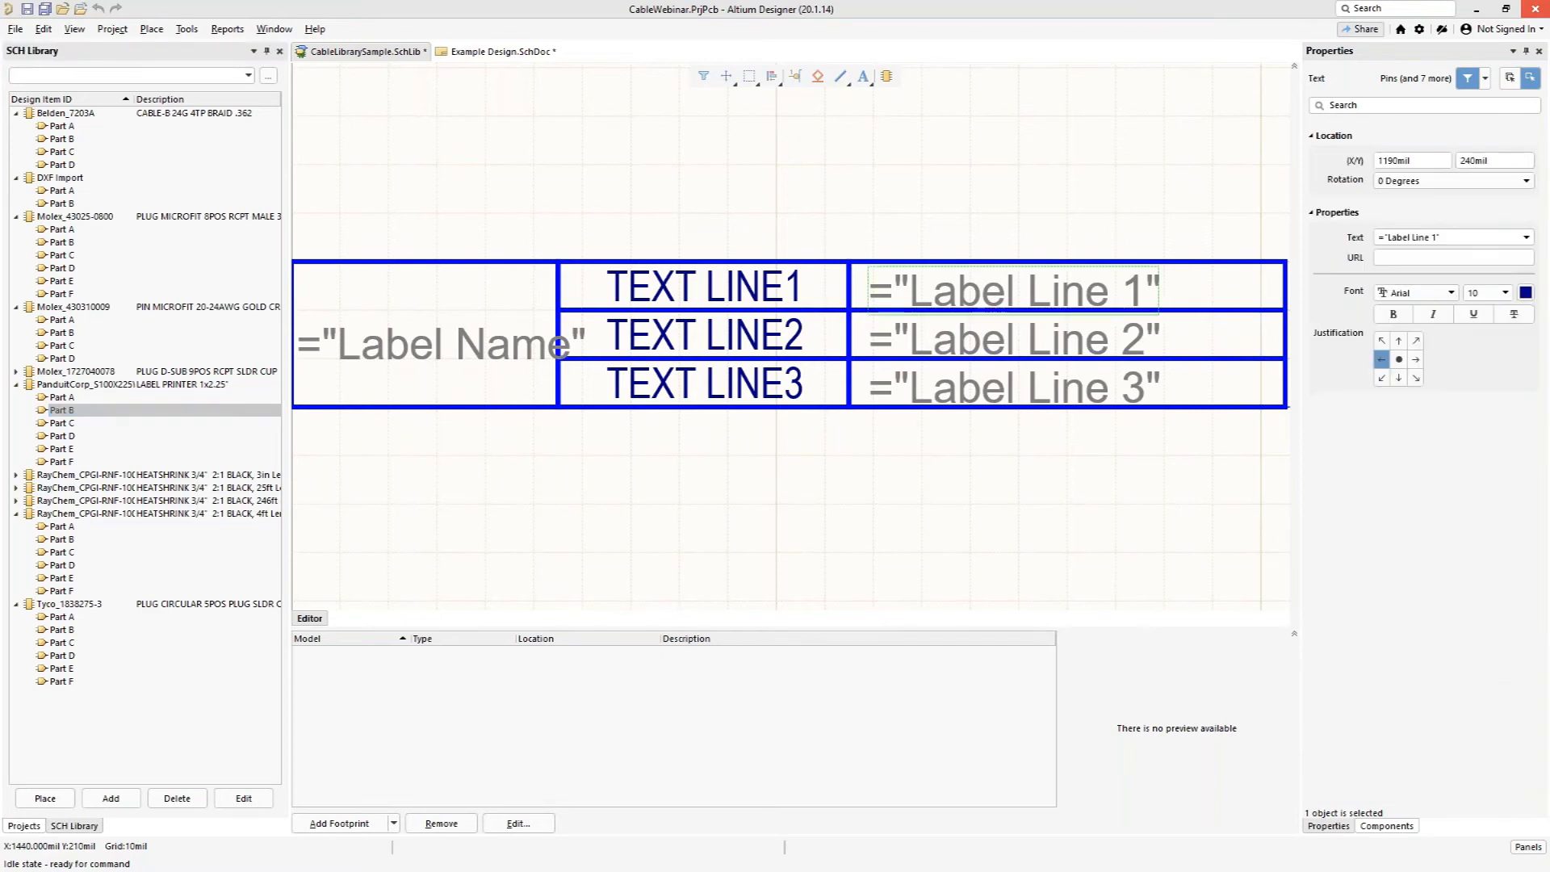
Step: Inspect the parameters of the LABEL 1 text table in the Example Design schematic
click(501, 51)
click(1009, 140)
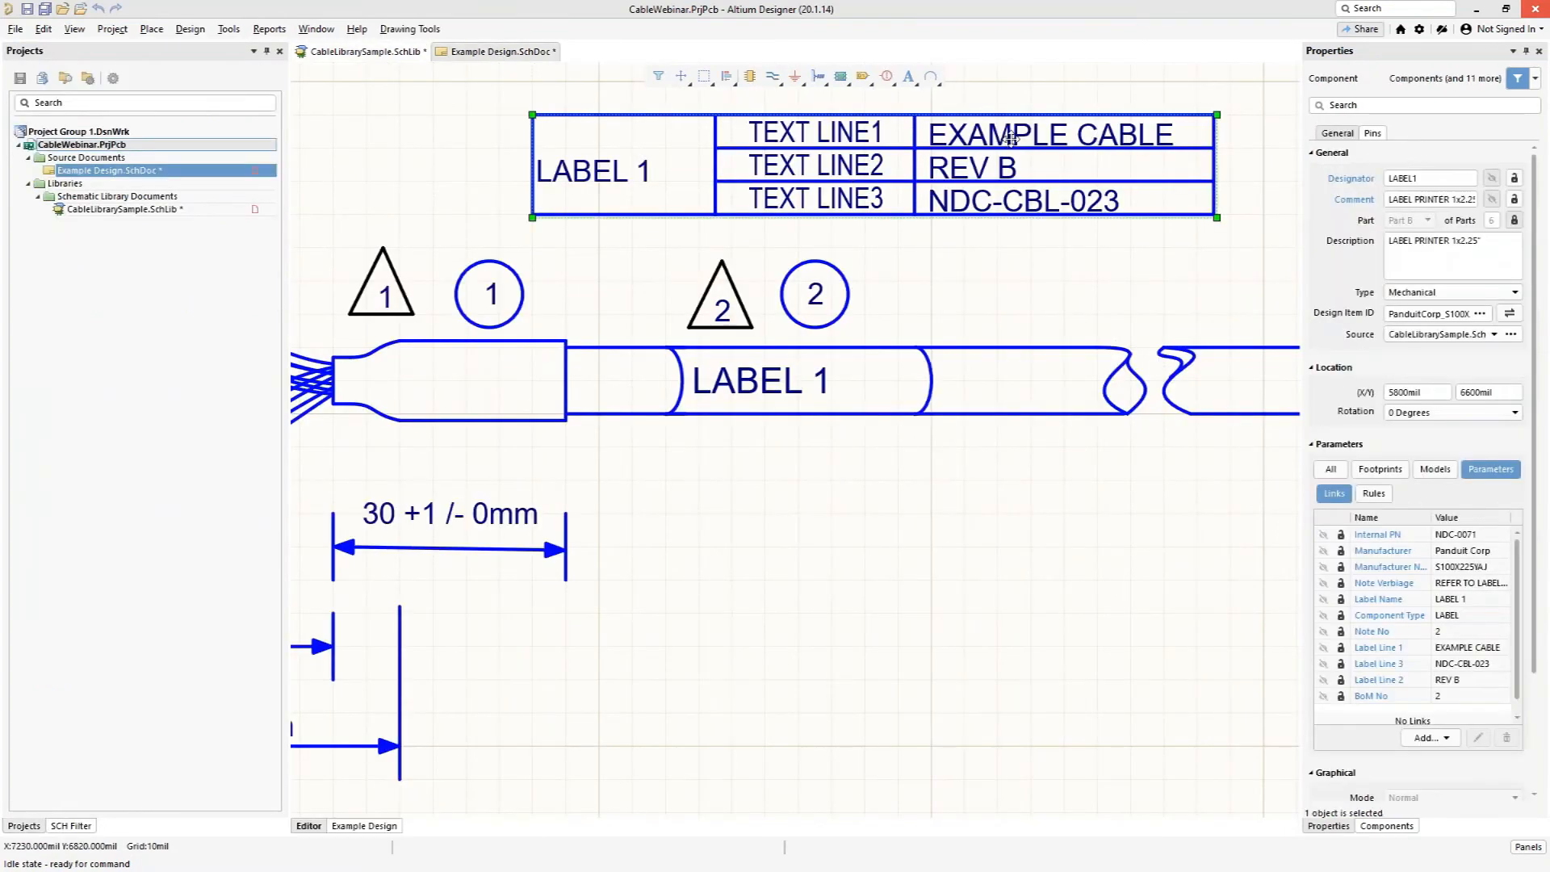
double_click(1013, 136)
click(1013, 136)
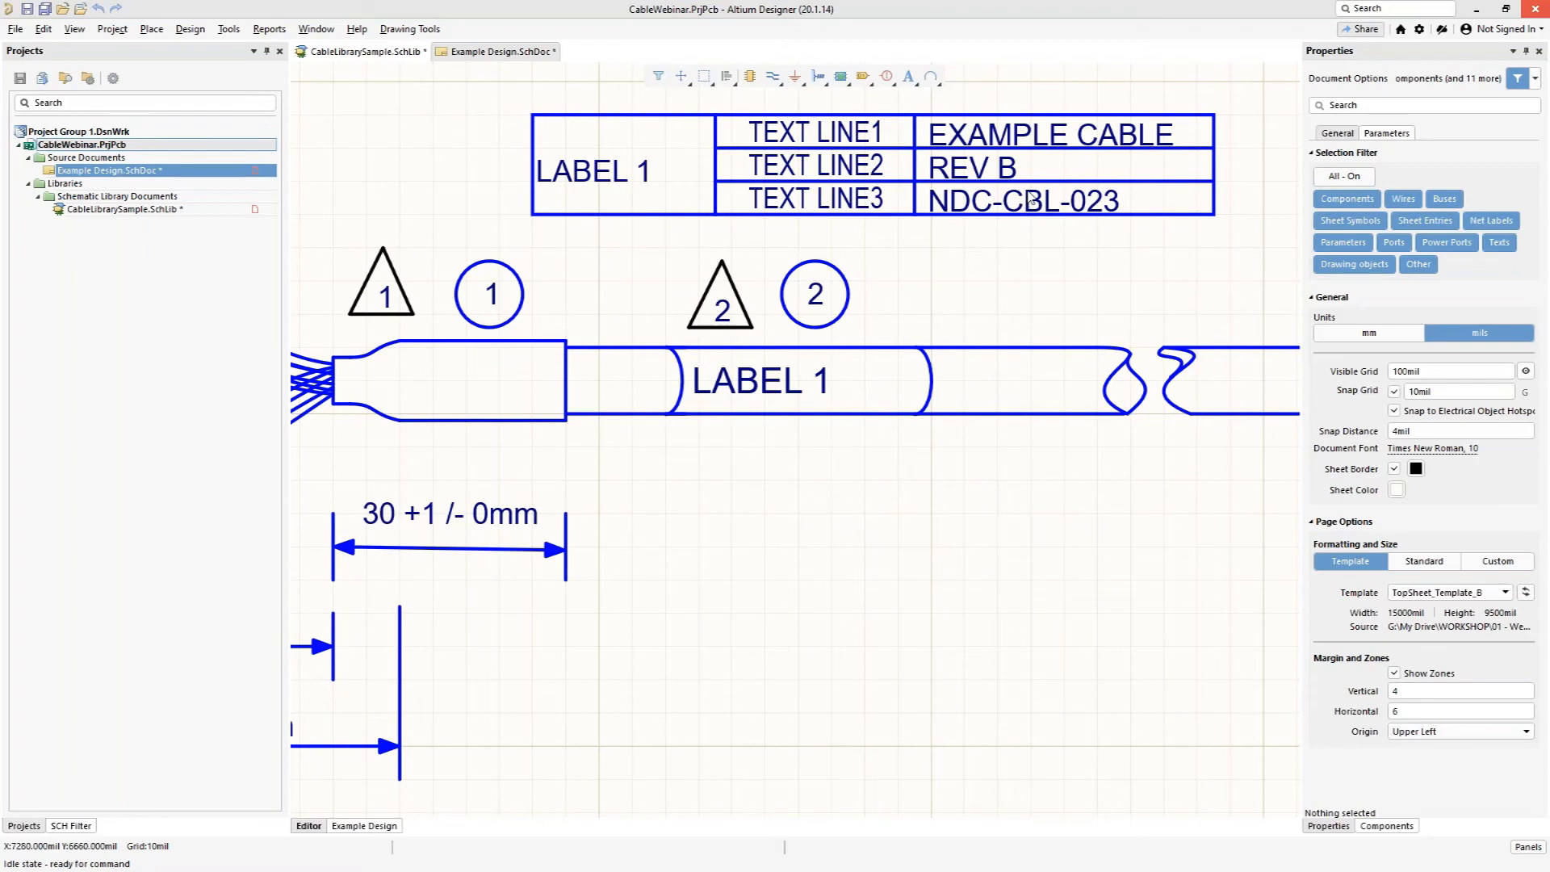
Step: Return to the CableLibrarySample library and review the graphics of Parts C to F of the PanduitCorp label
click(367, 52)
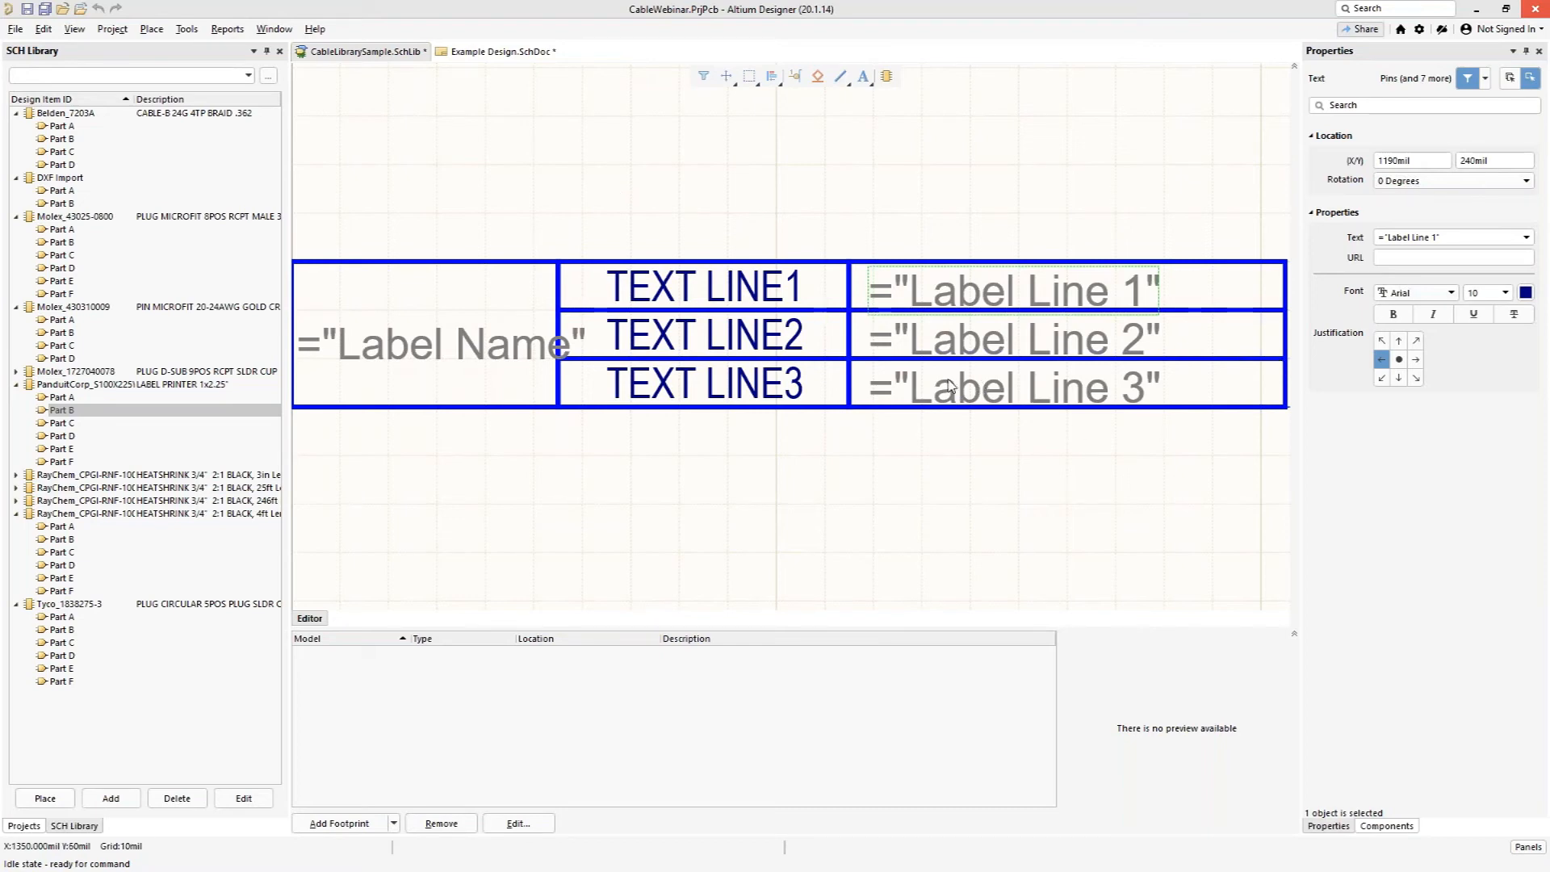
ctrl+scroll(574, 132, down, 1)
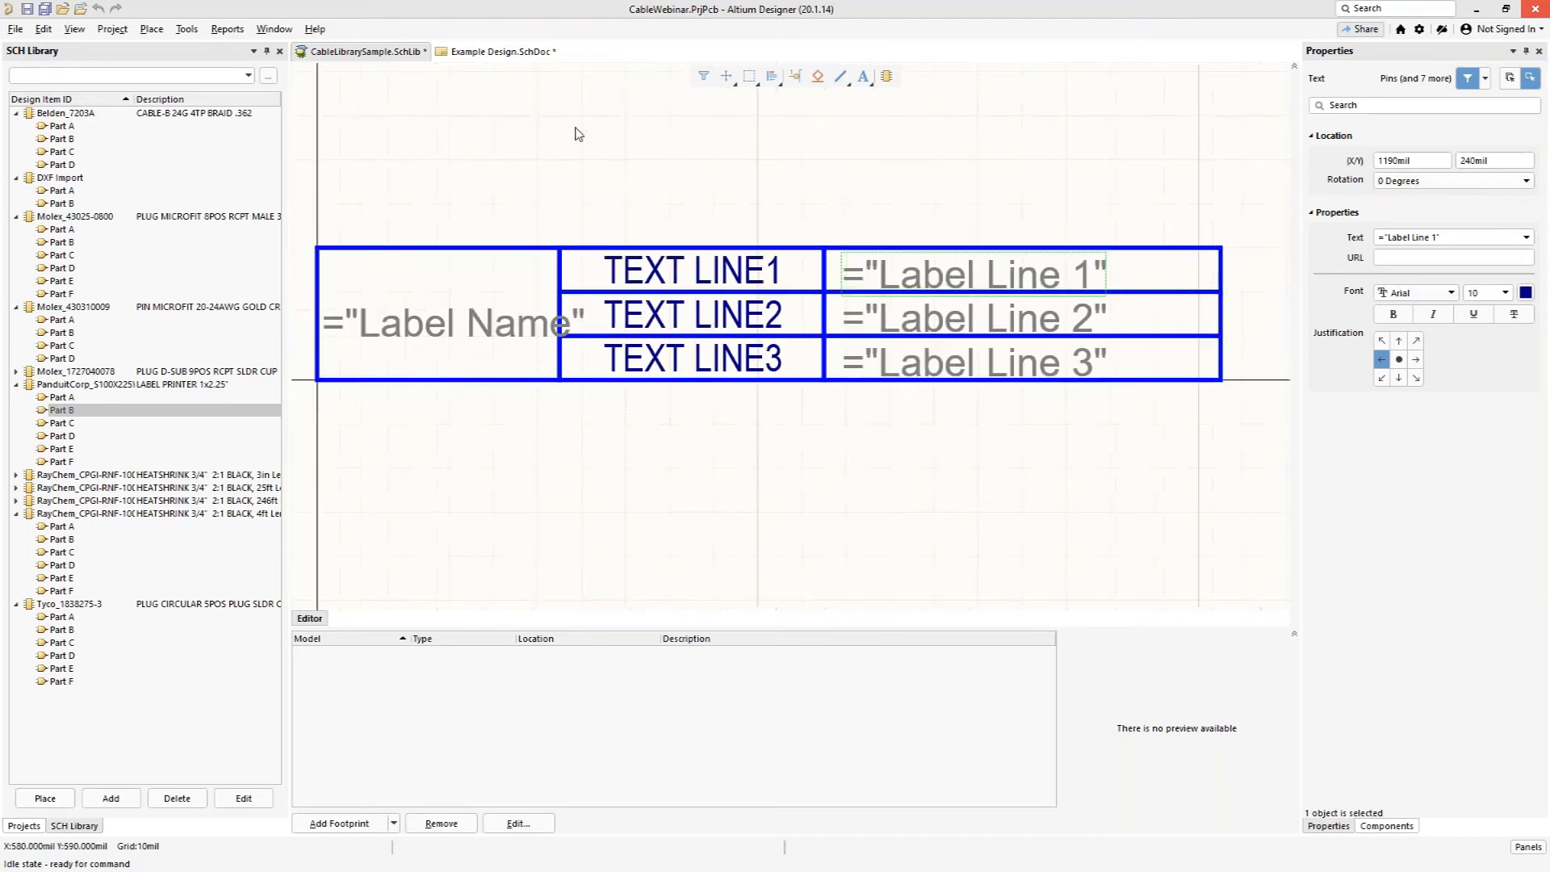
click(59, 426)
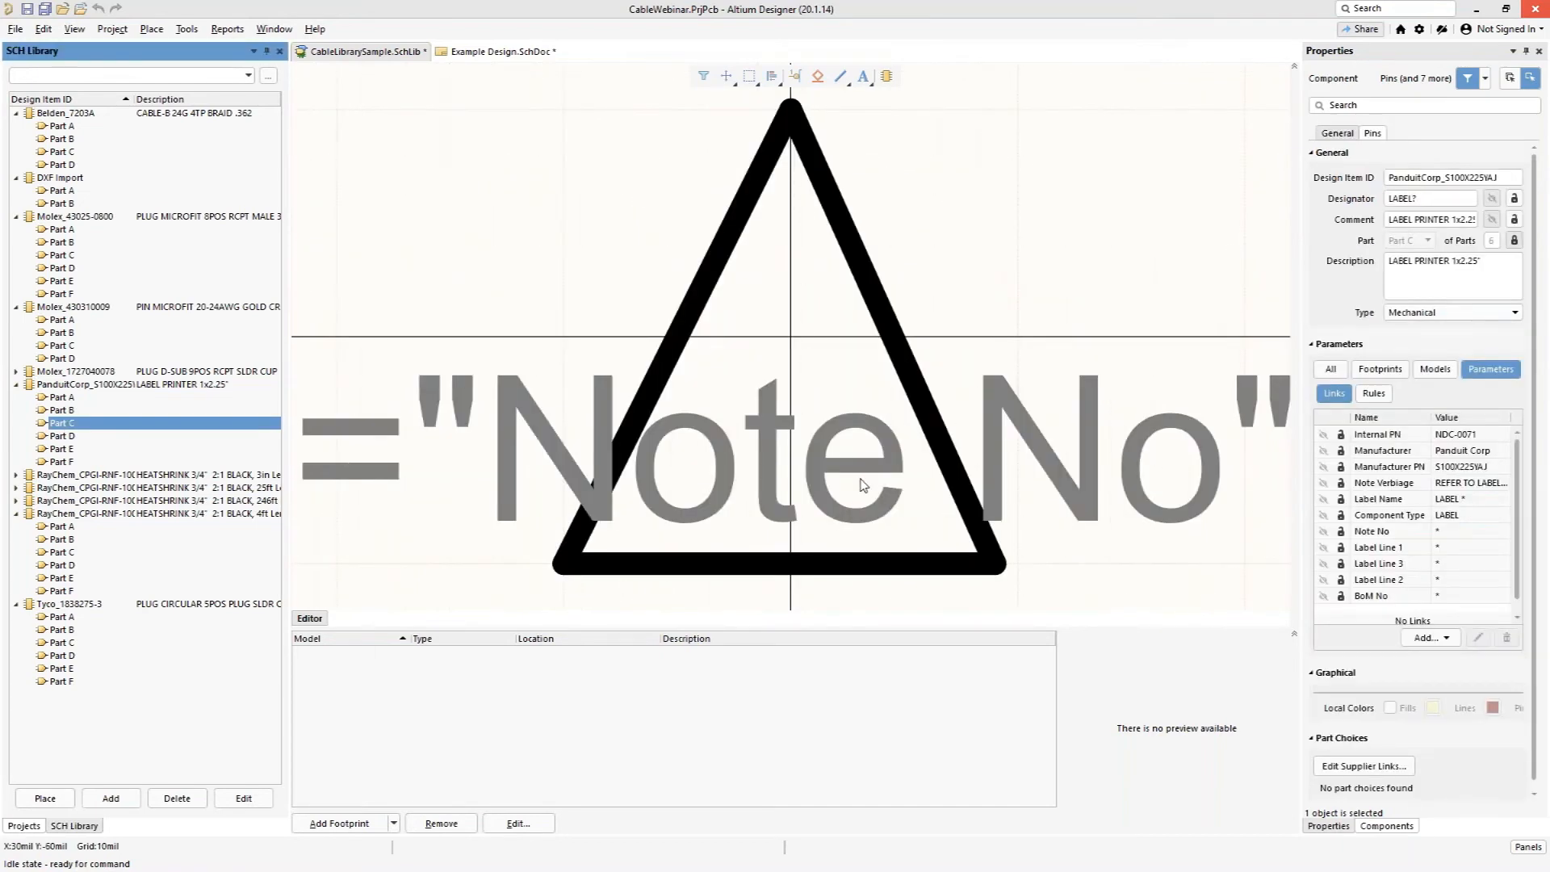
ctrl+scroll(1013, 329, down, 2)
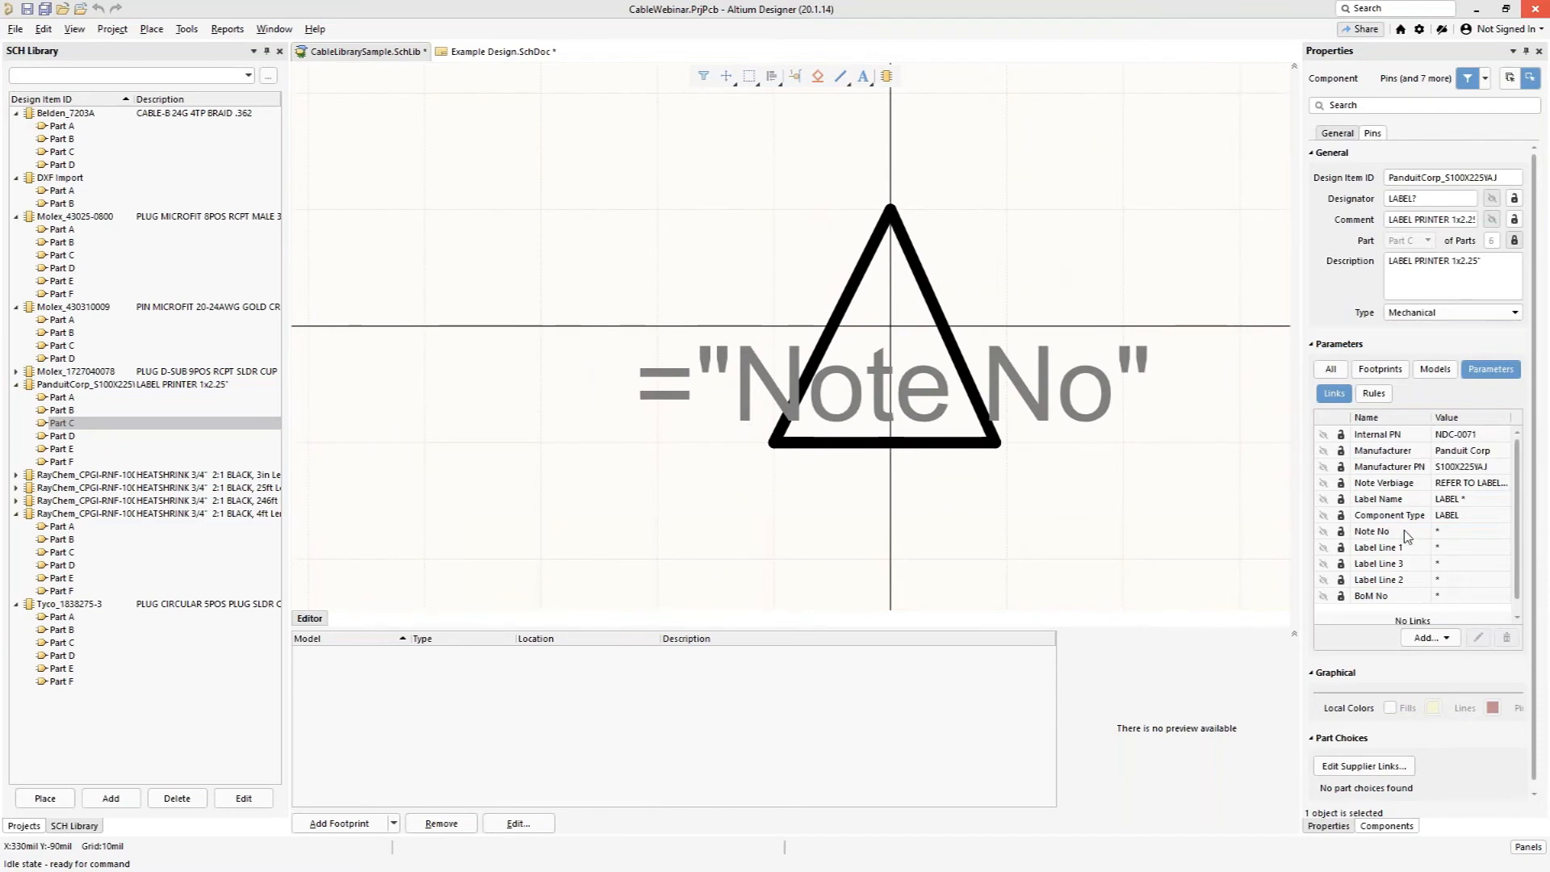
click(74, 436)
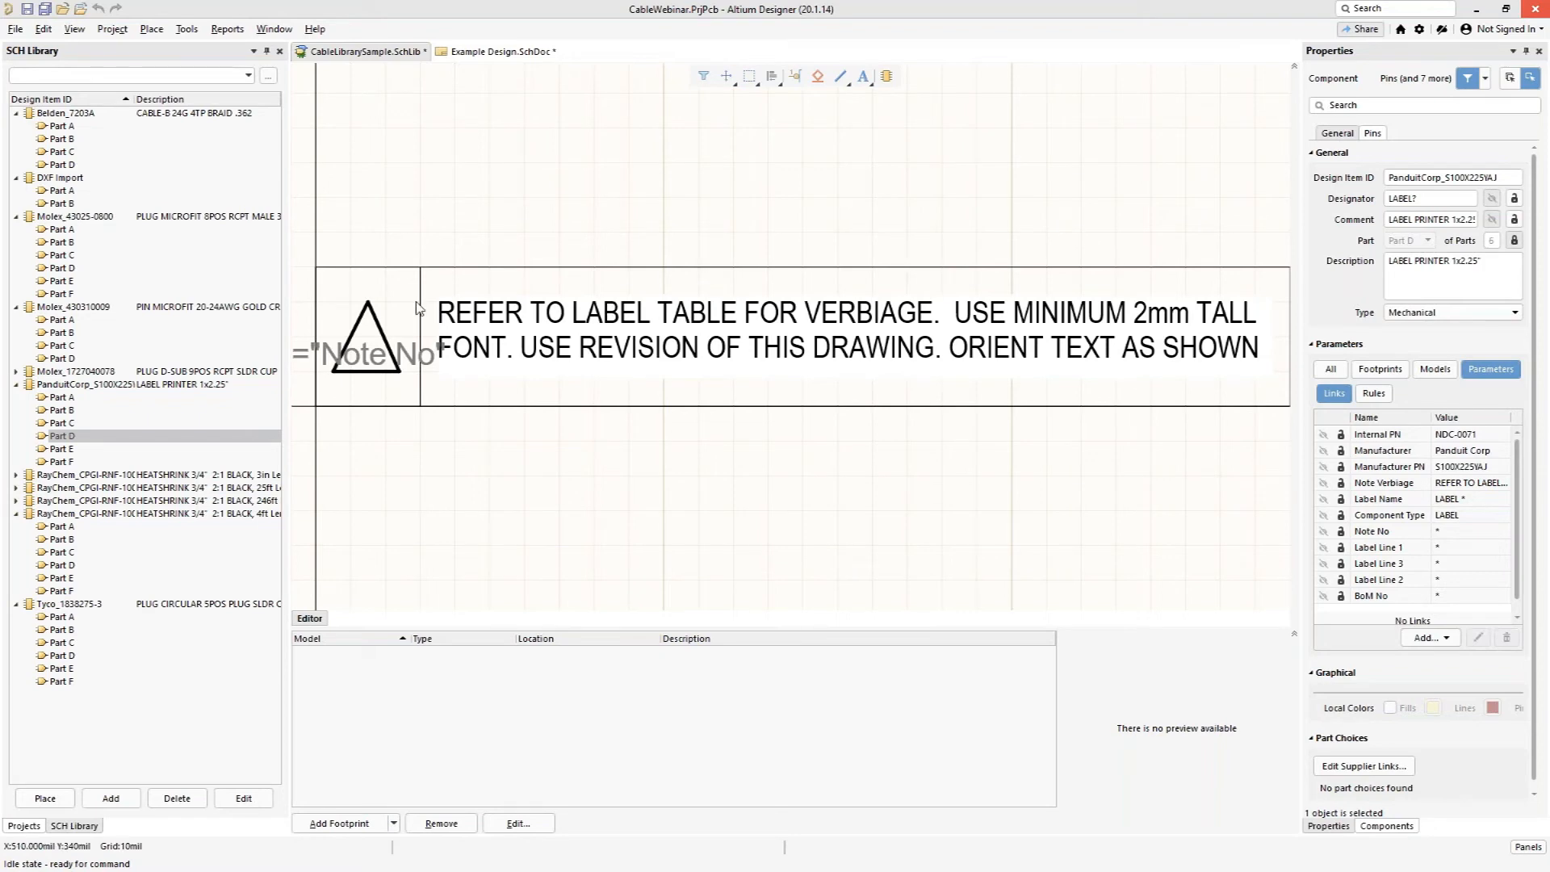
click(62, 449)
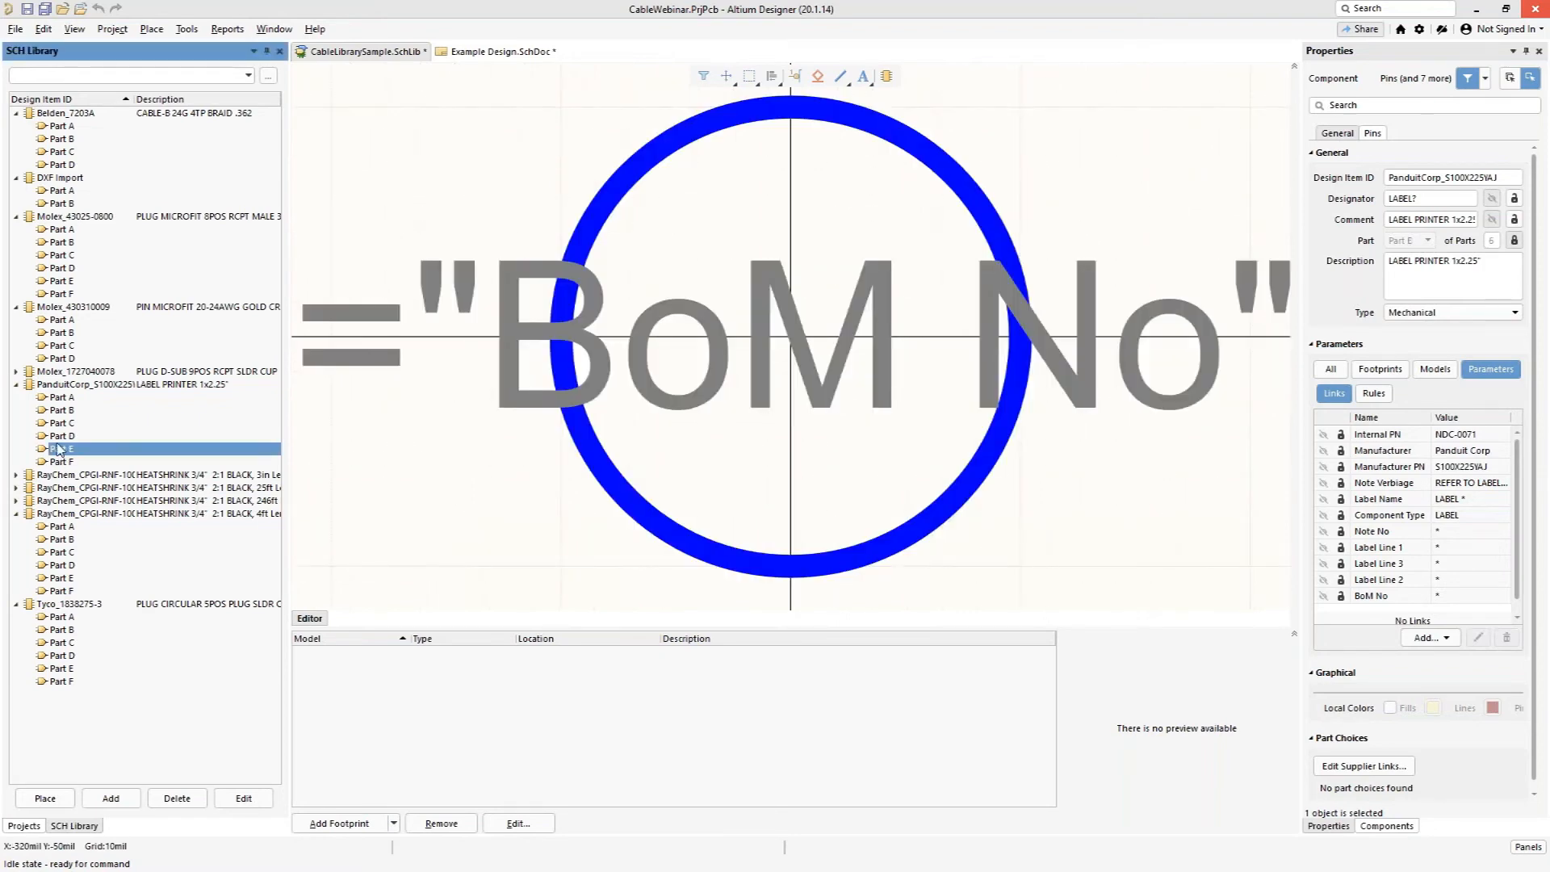
click(58, 464)
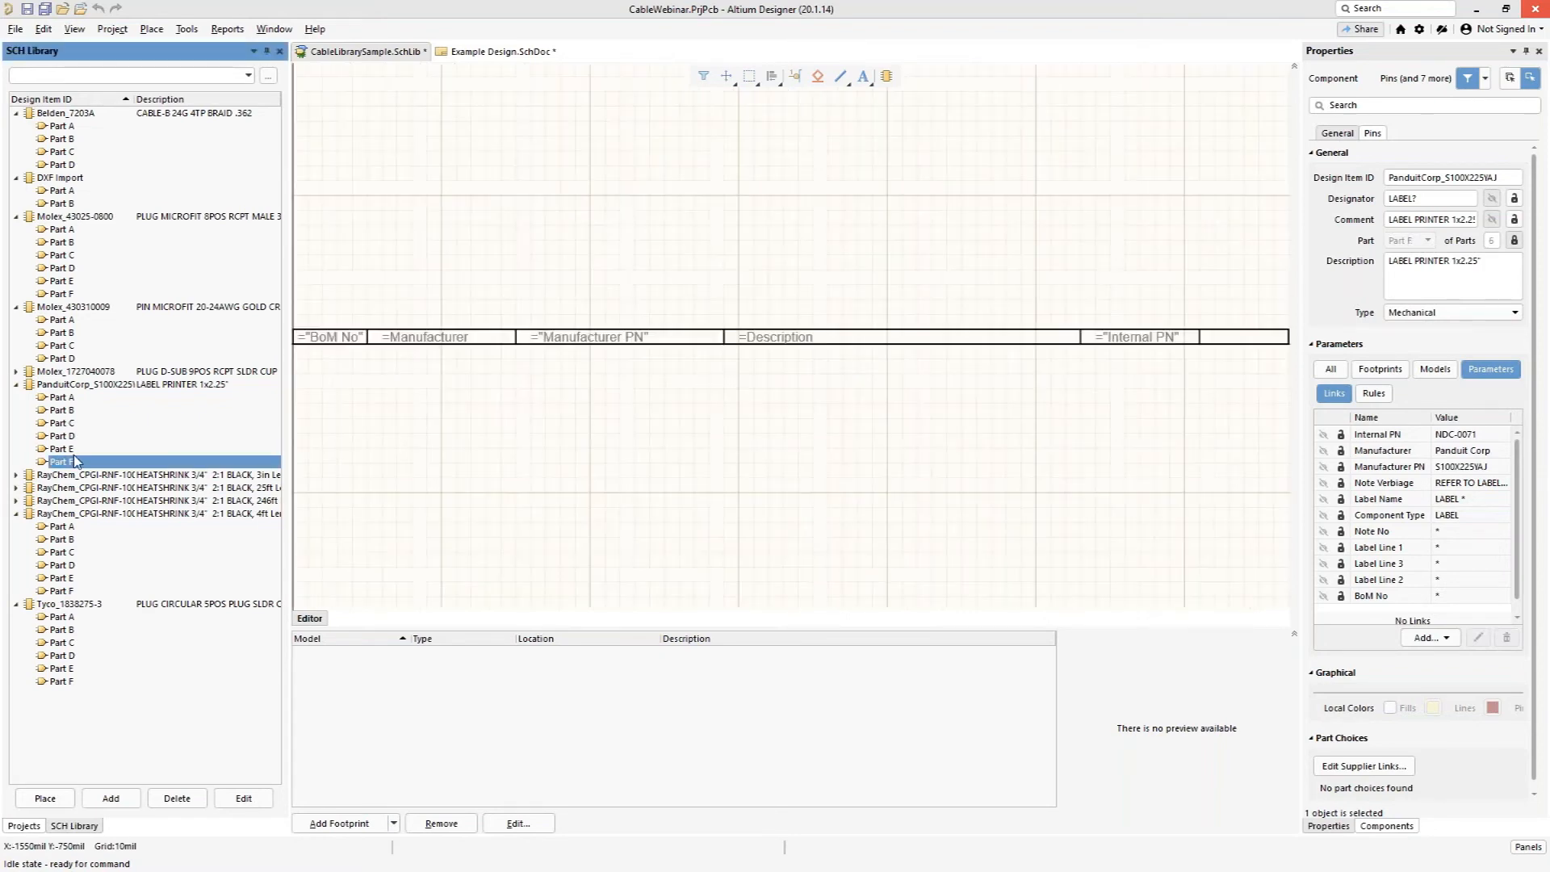
right_drag(574, 421, 633, 417)
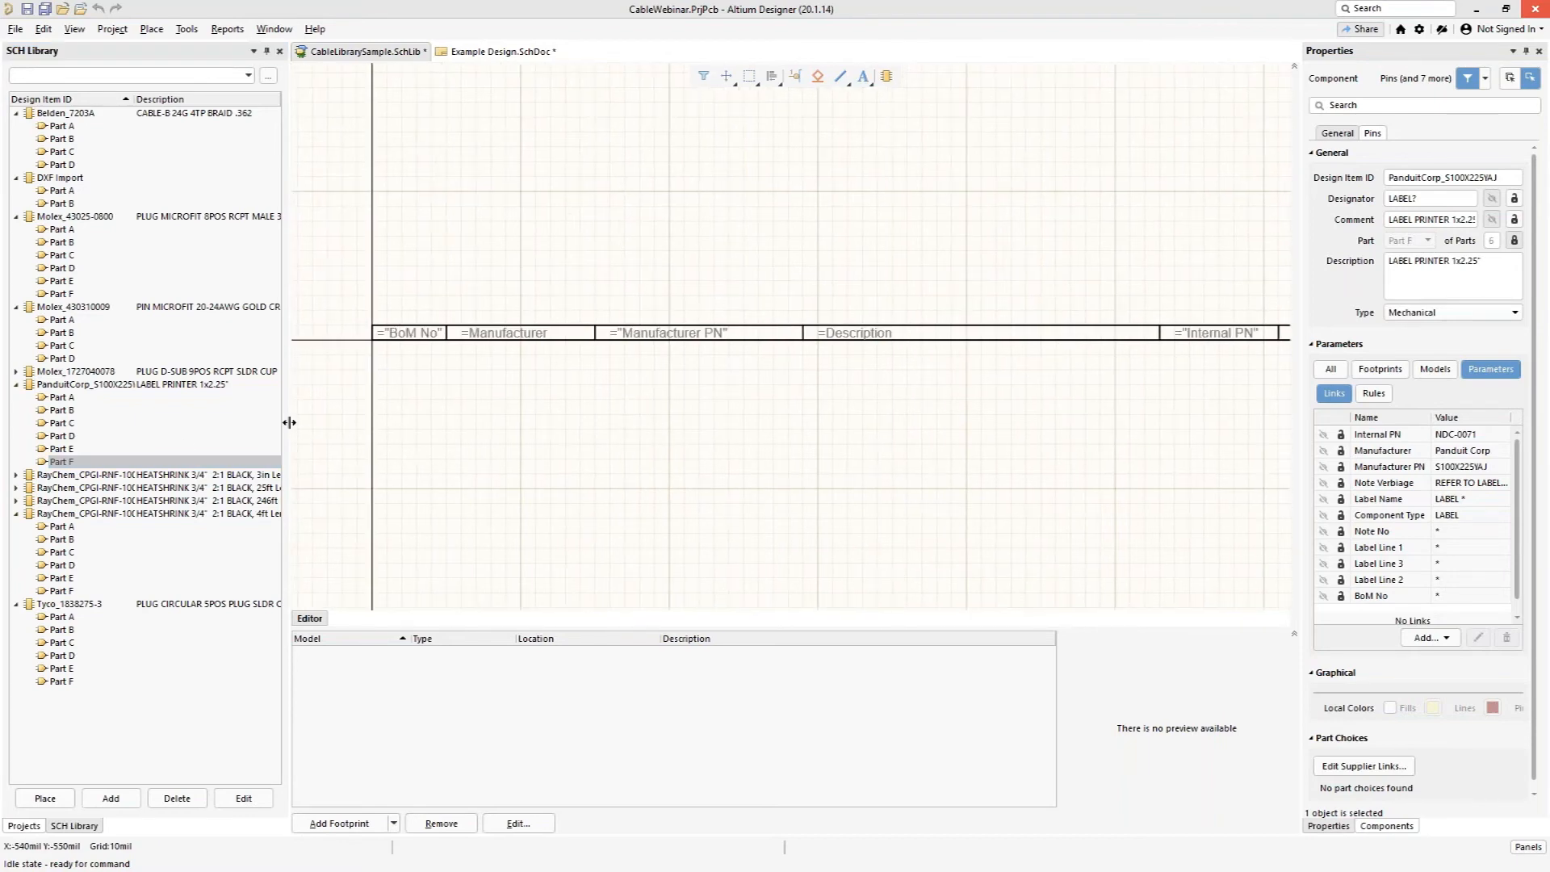
Step: Expand the RayChem 3in heatshrink component and review the graphics of its Parts A to E
click(16, 475)
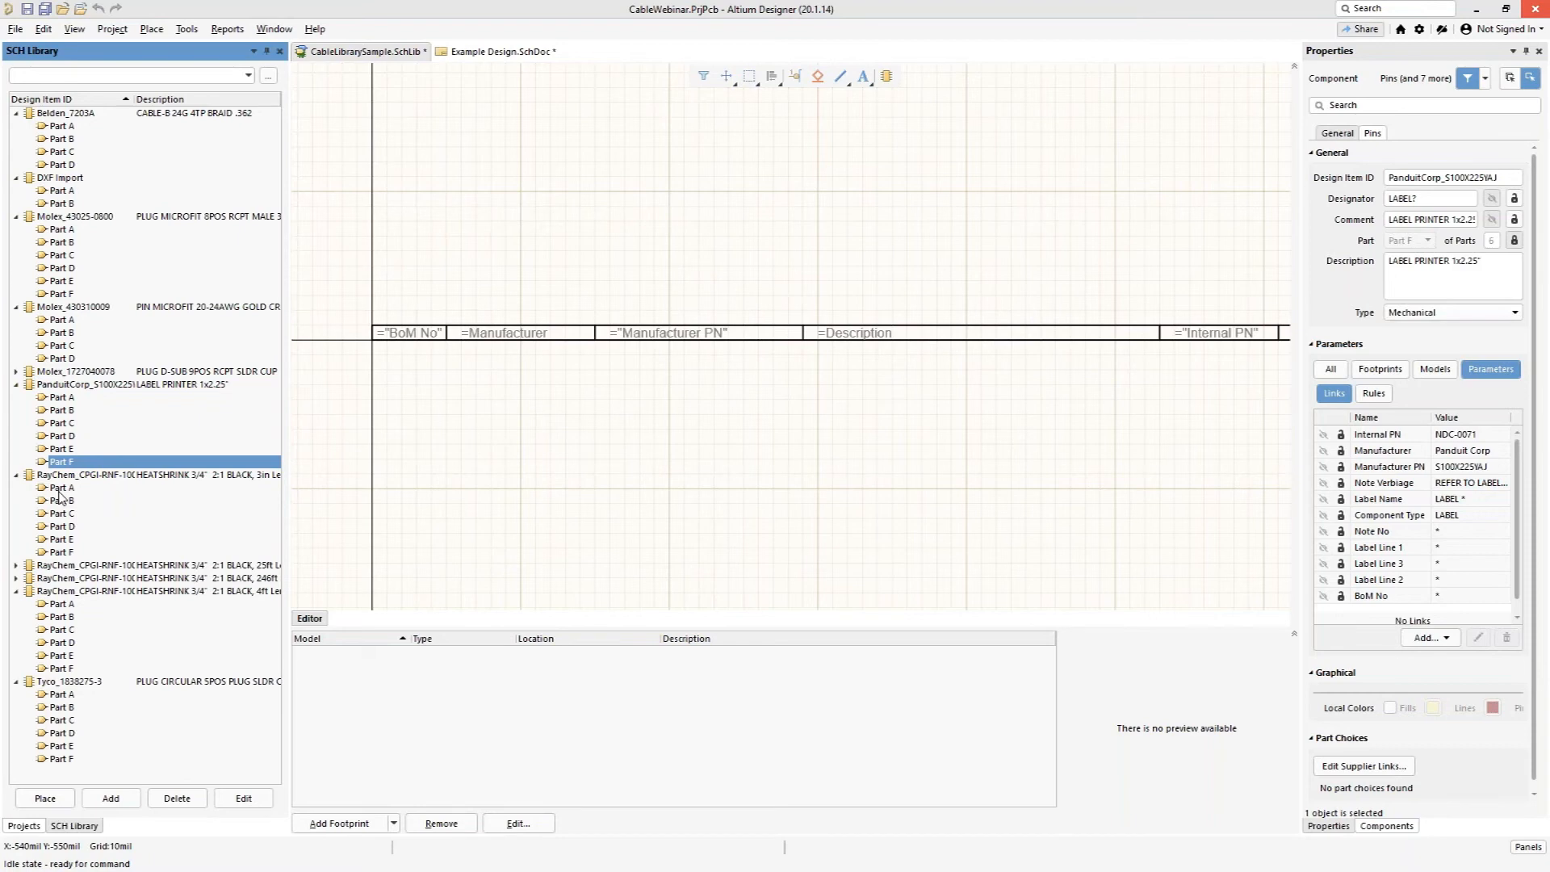
click(63, 488)
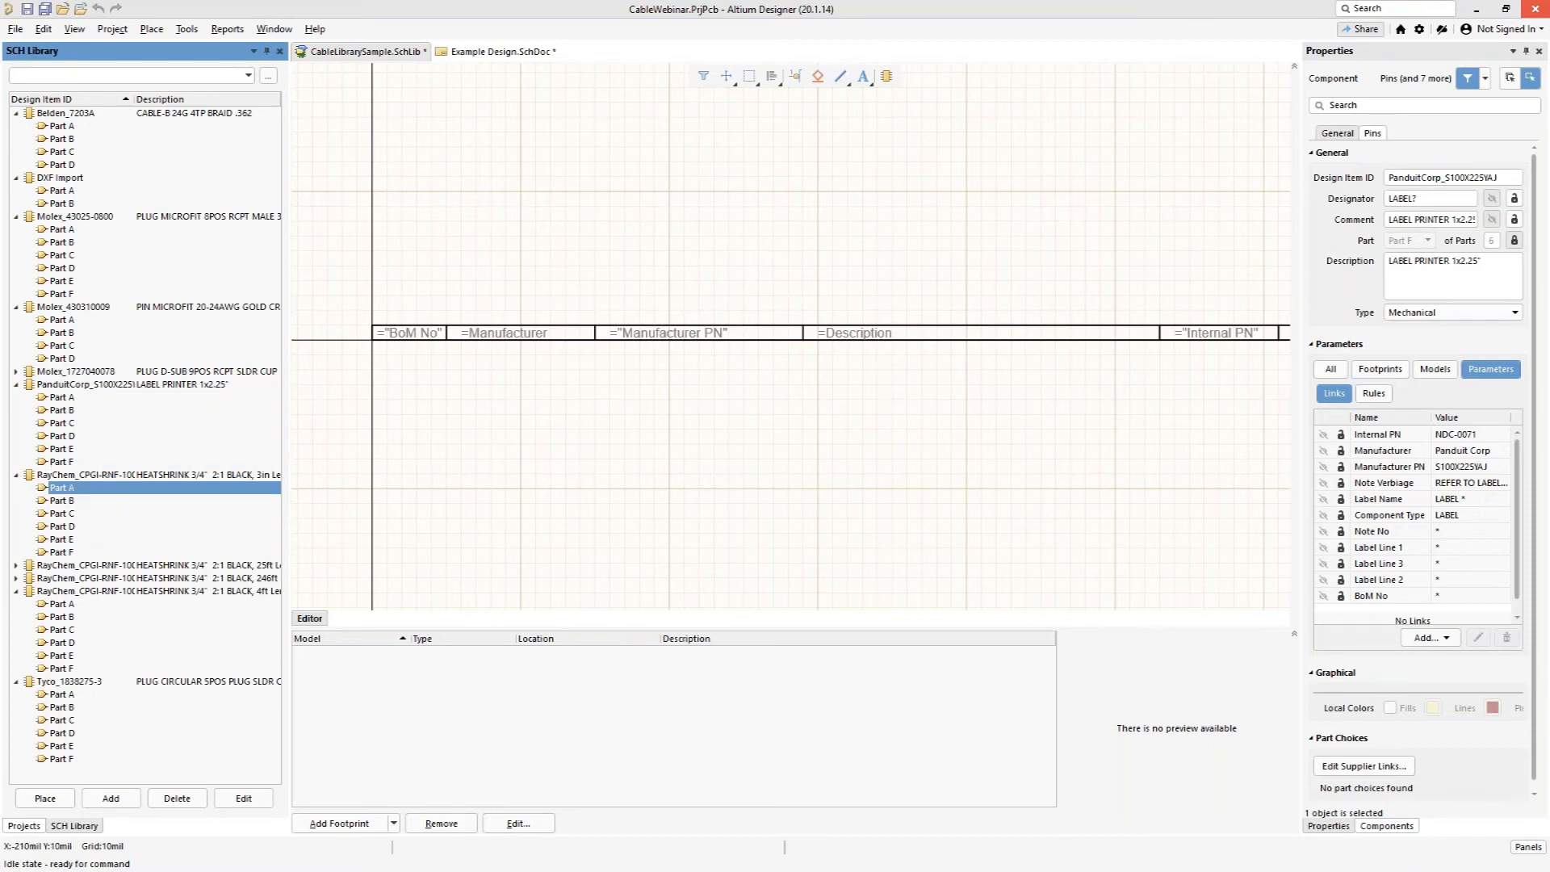
click(67, 501)
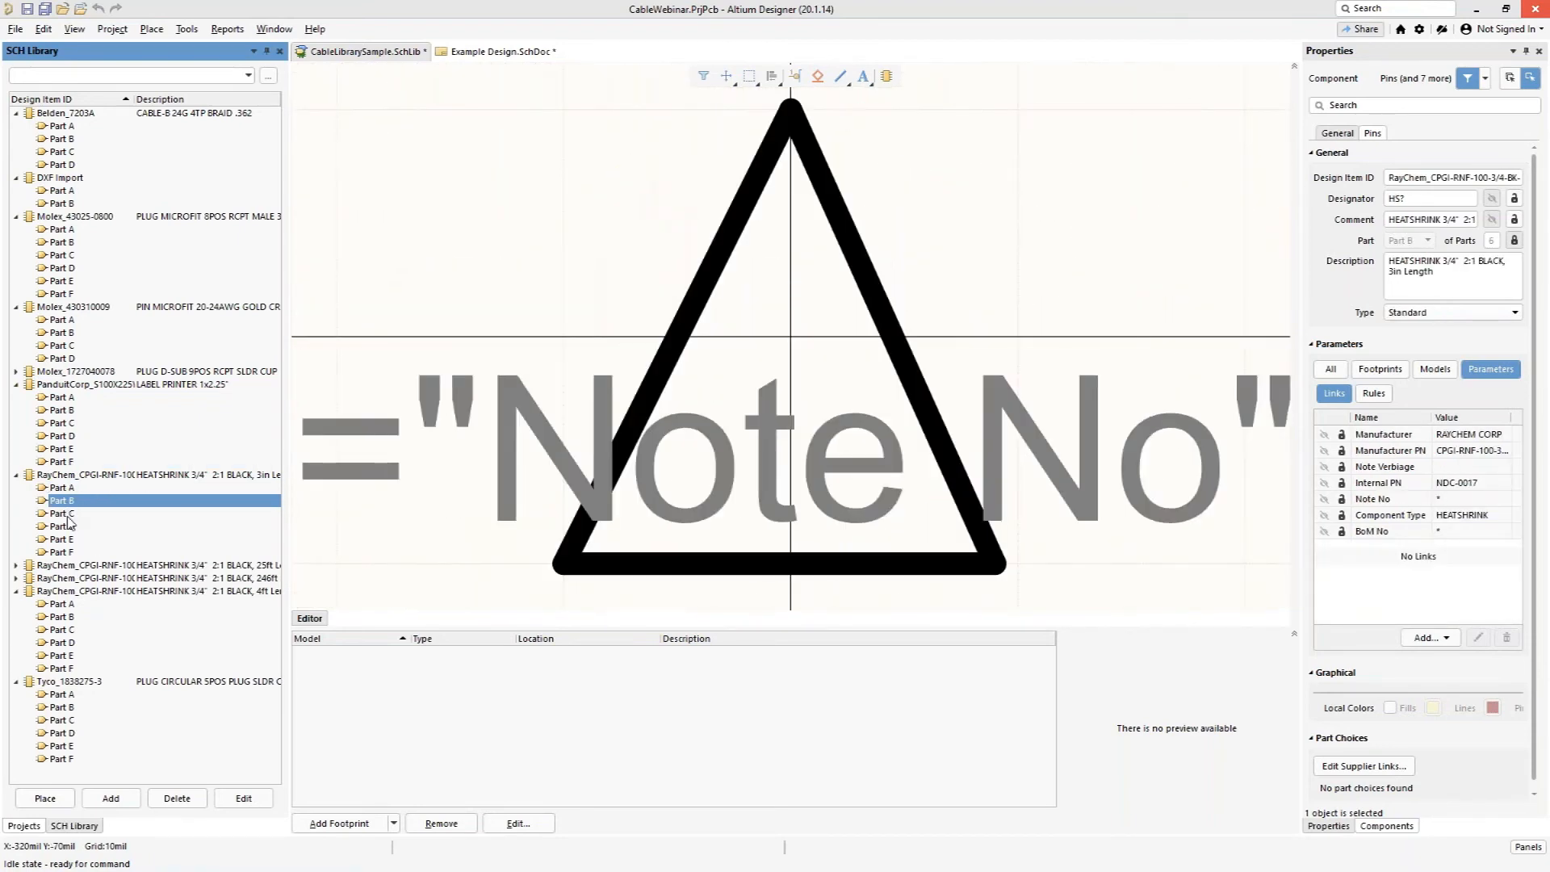
click(68, 398)
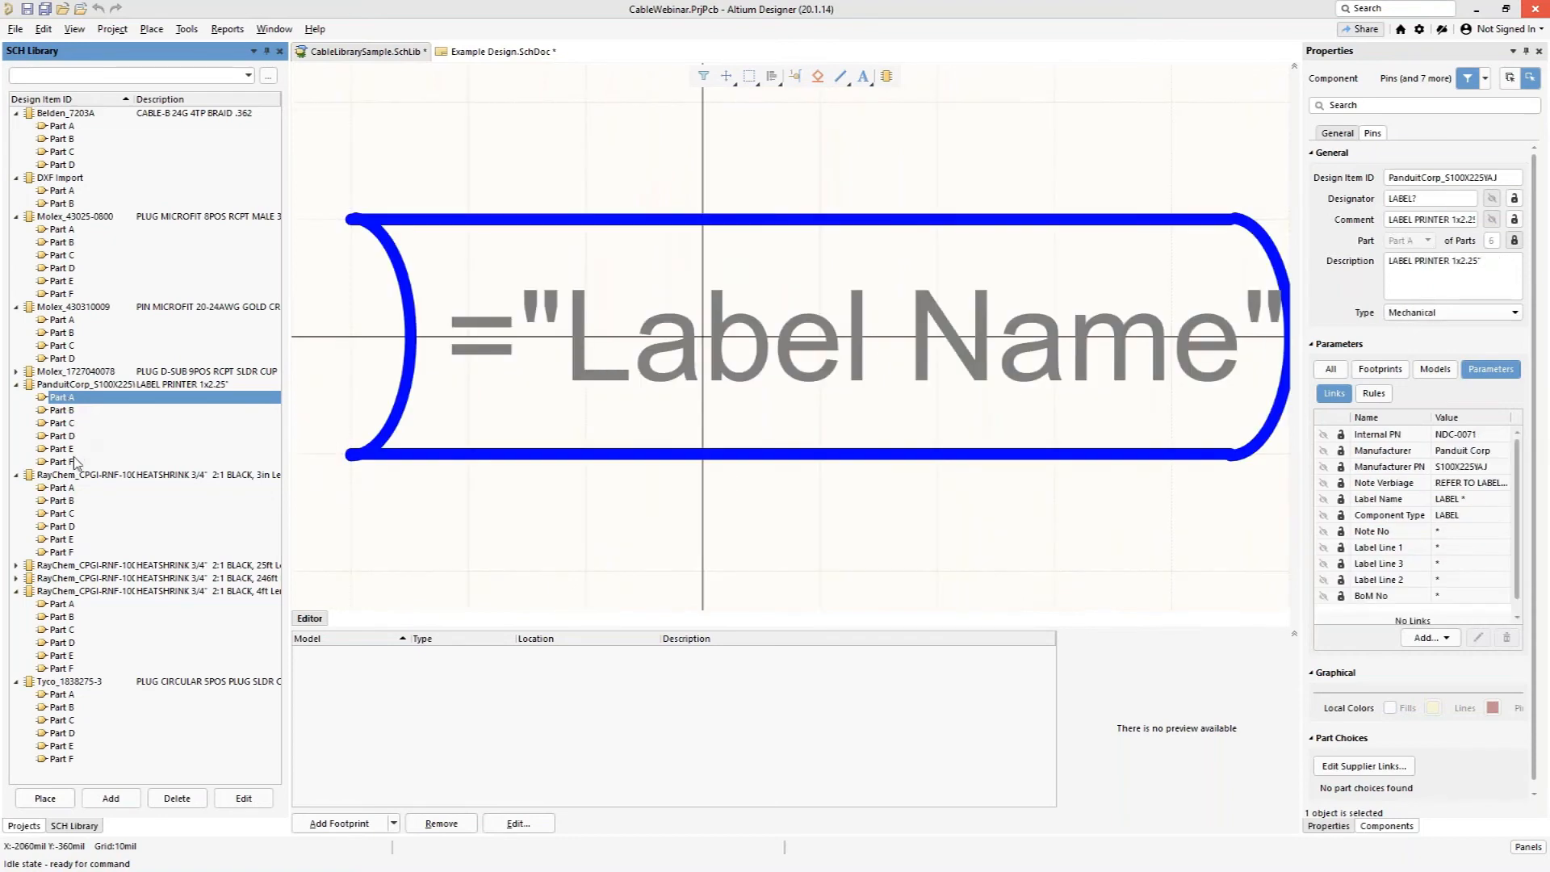
click(65, 488)
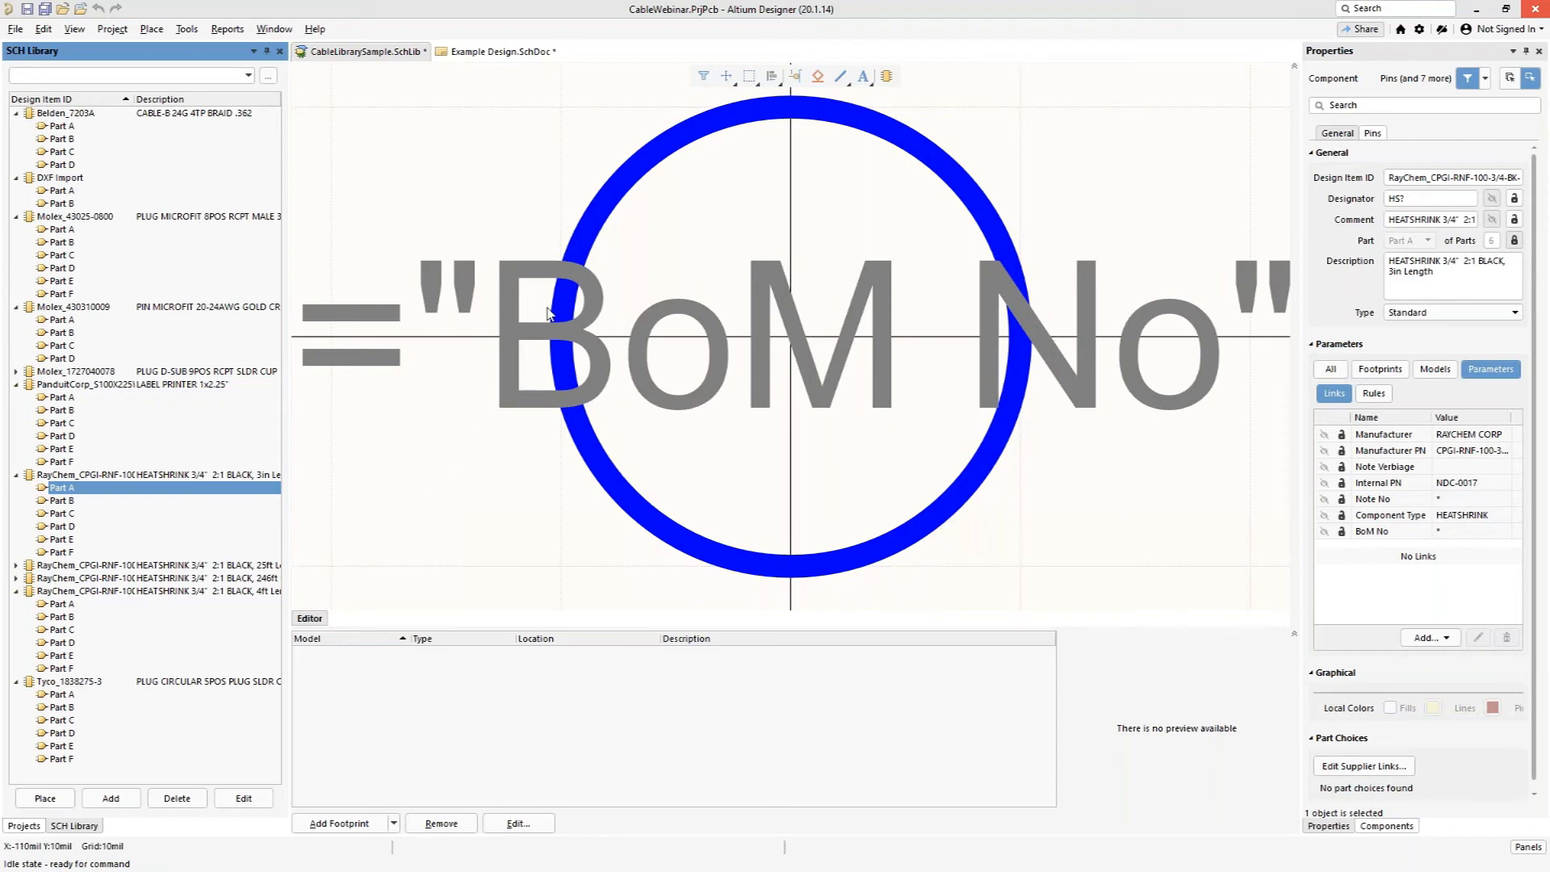
click(58, 501)
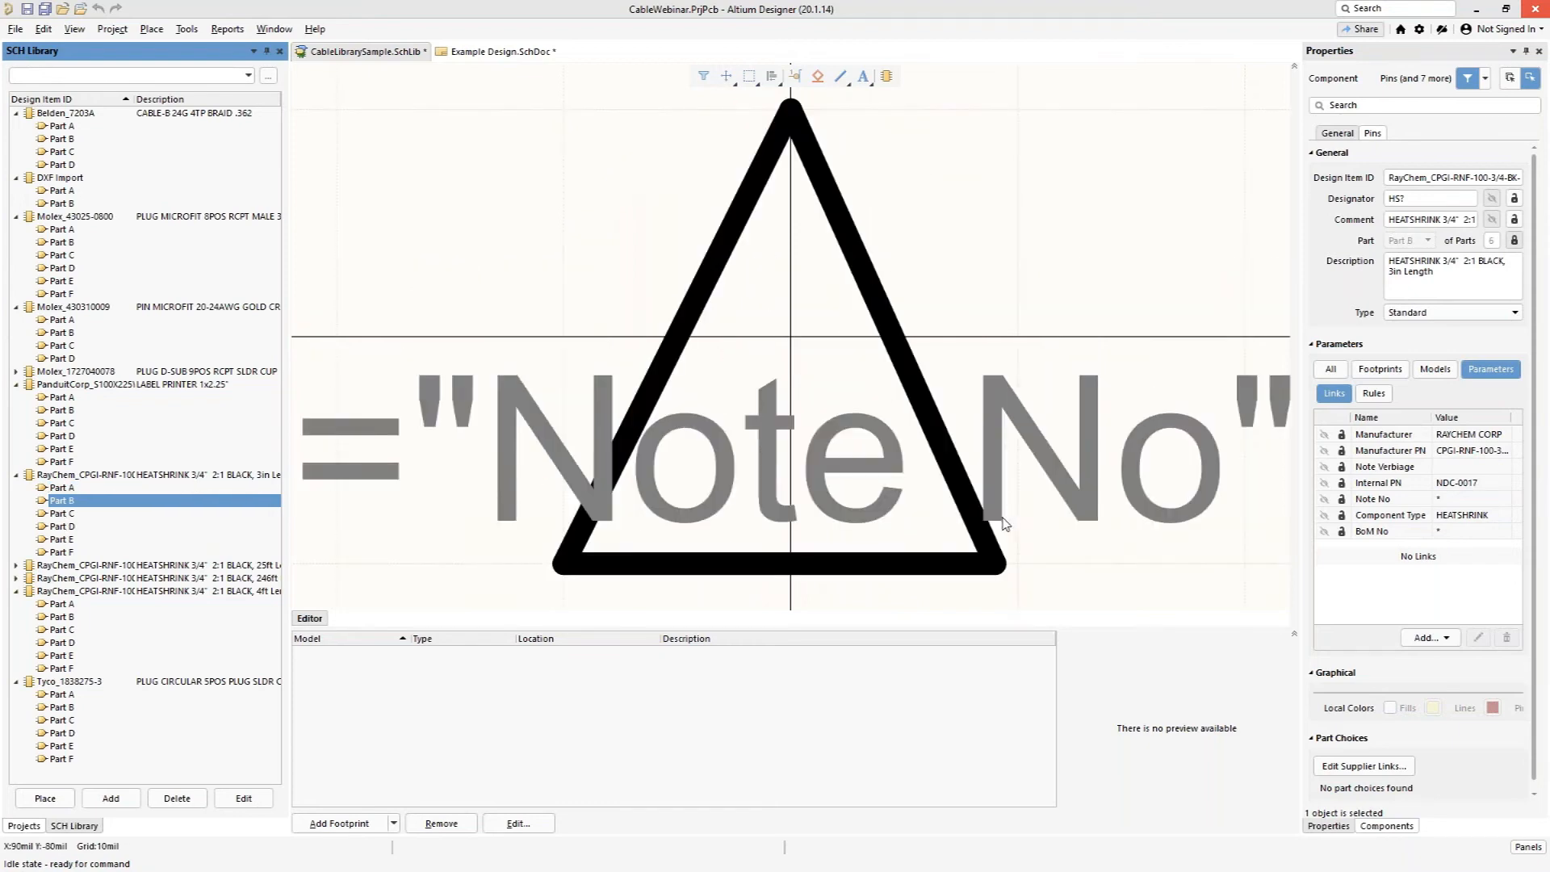
click(65, 514)
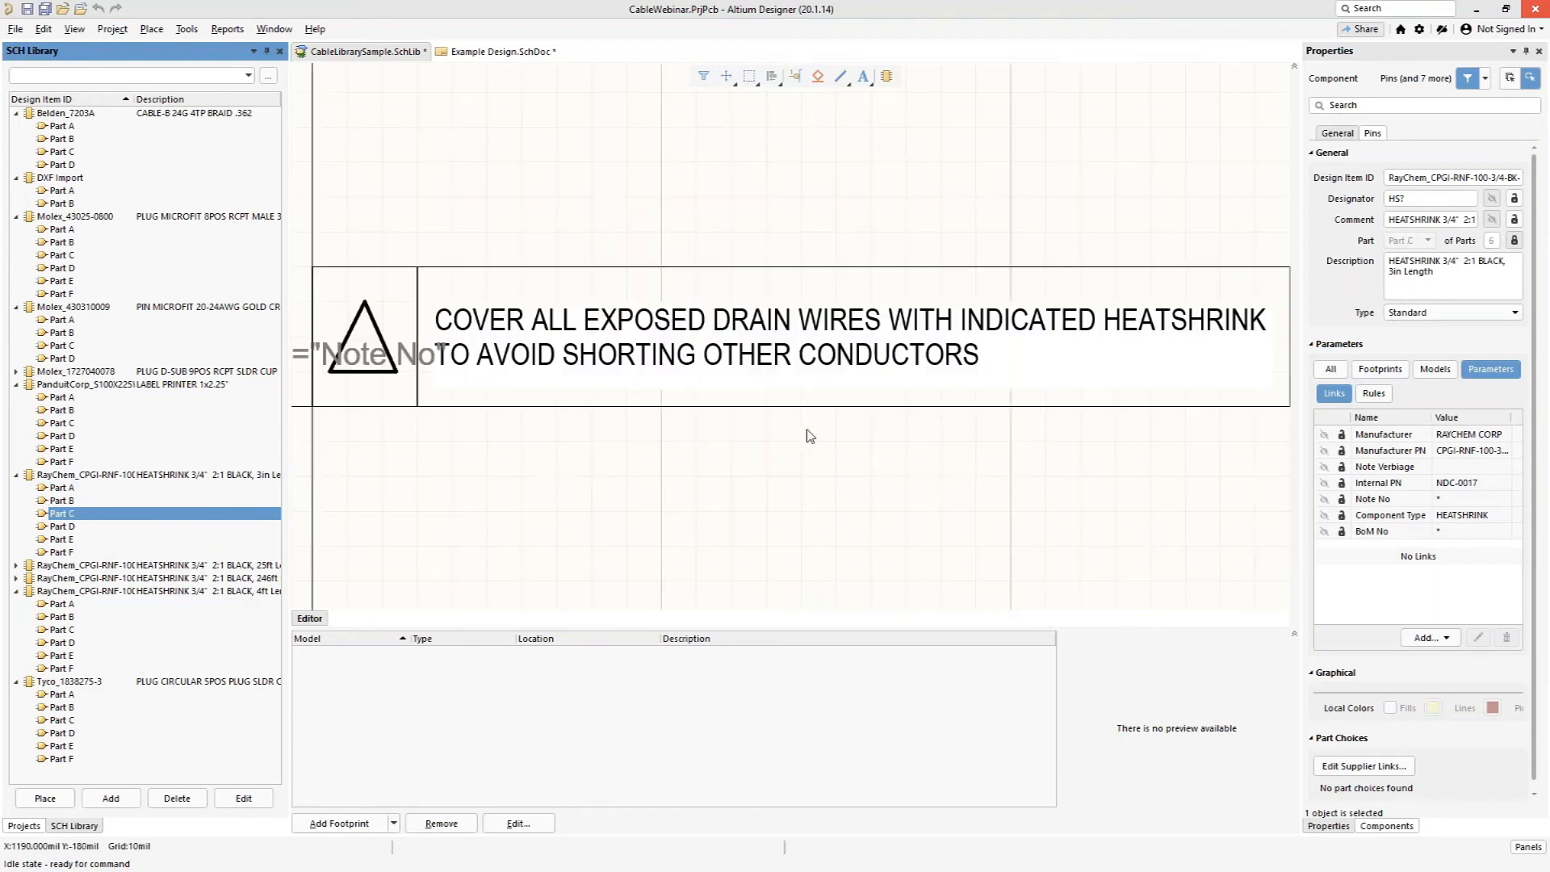
click(62, 527)
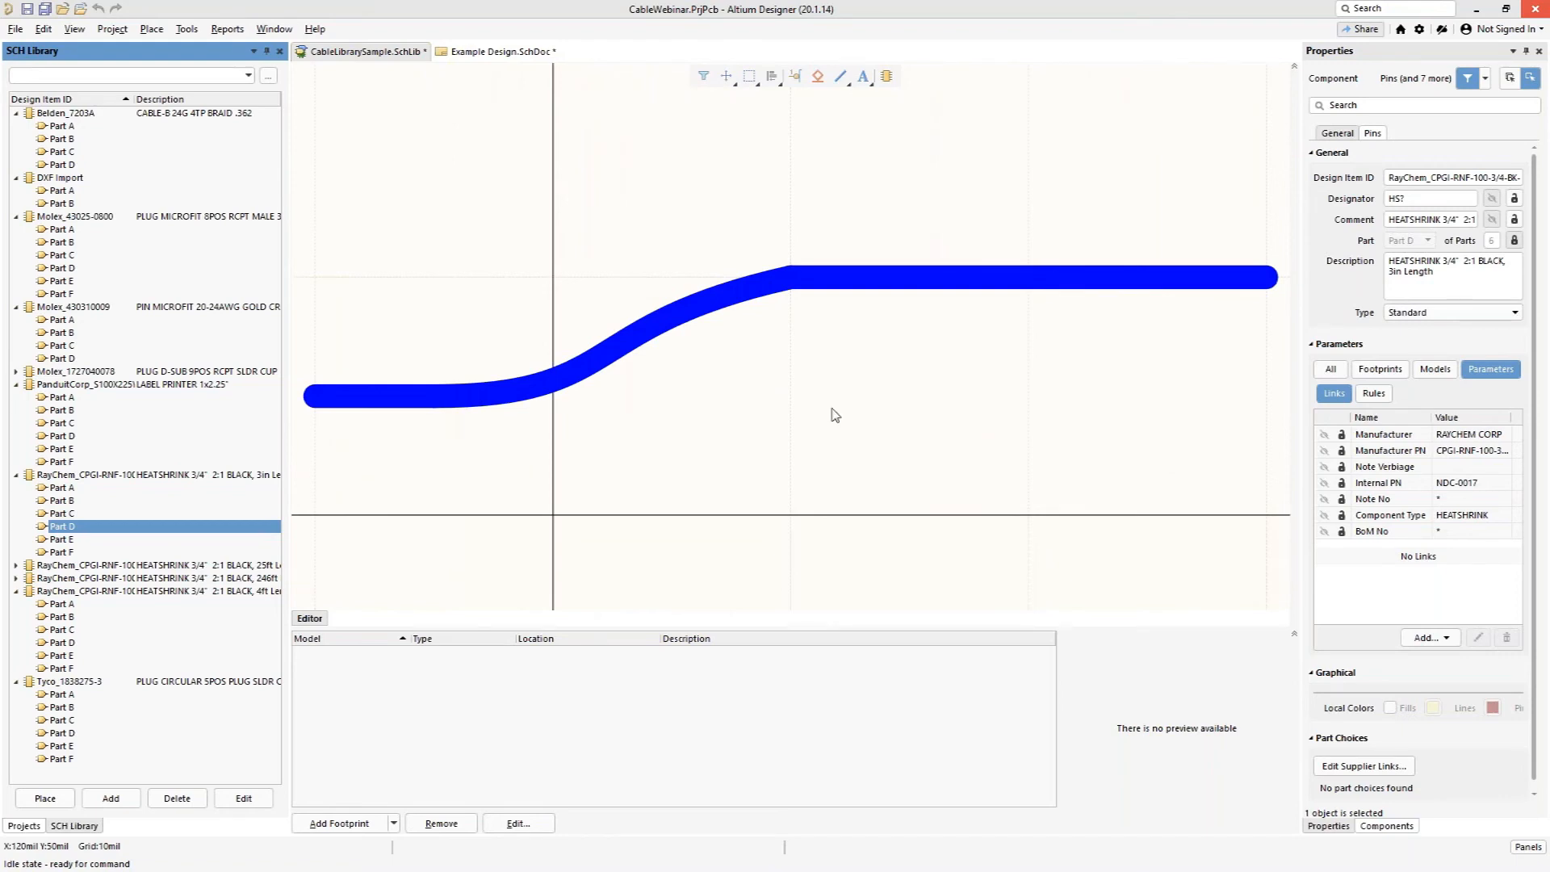
ctrl+scroll(832, 413, down, 5)
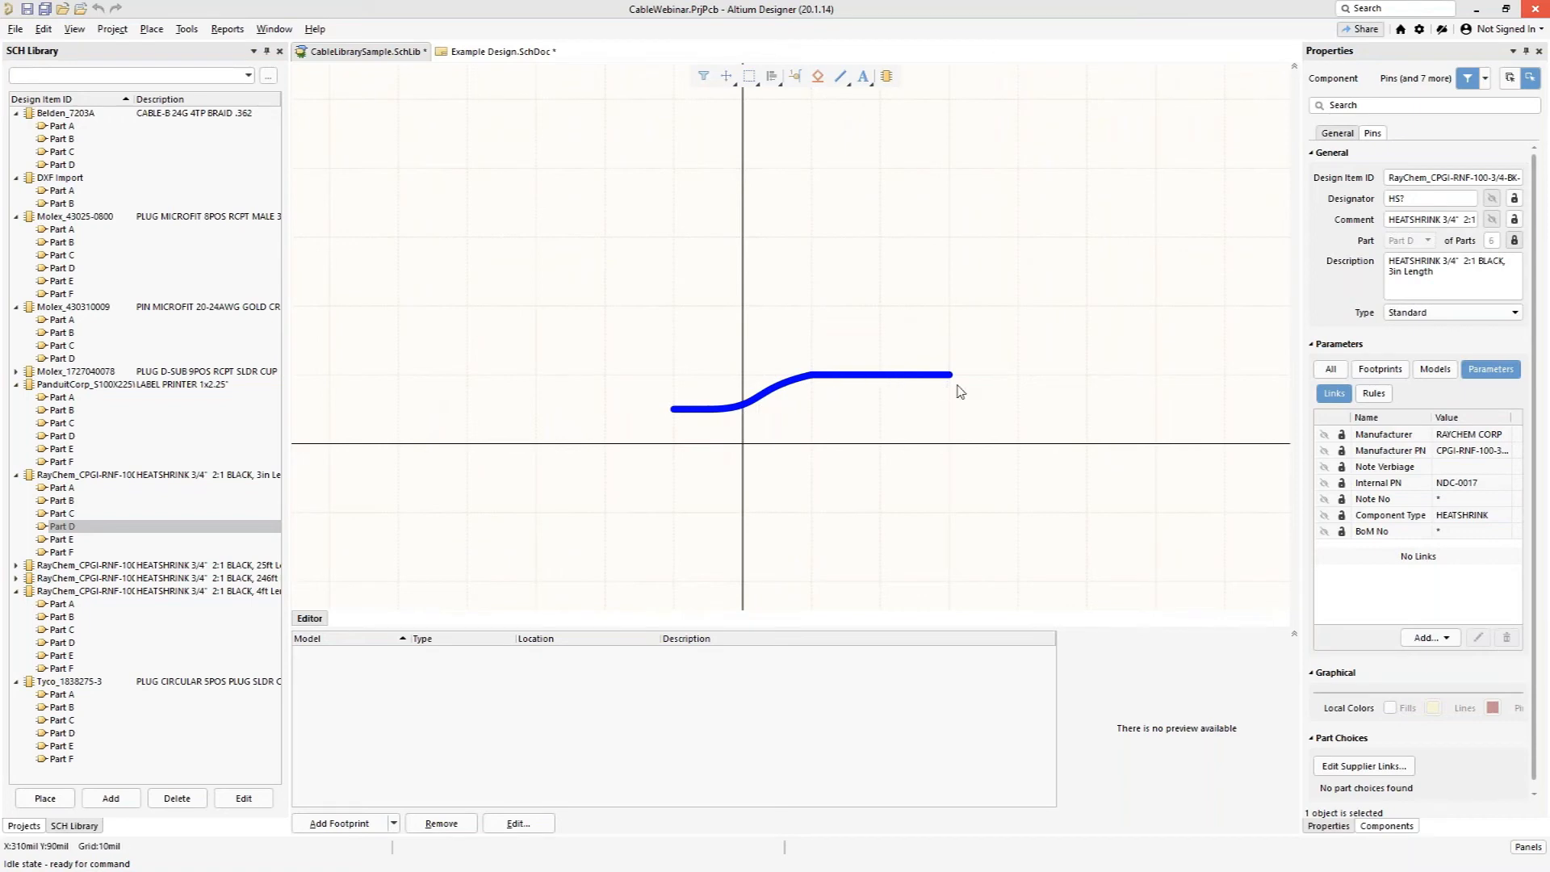
click(73, 539)
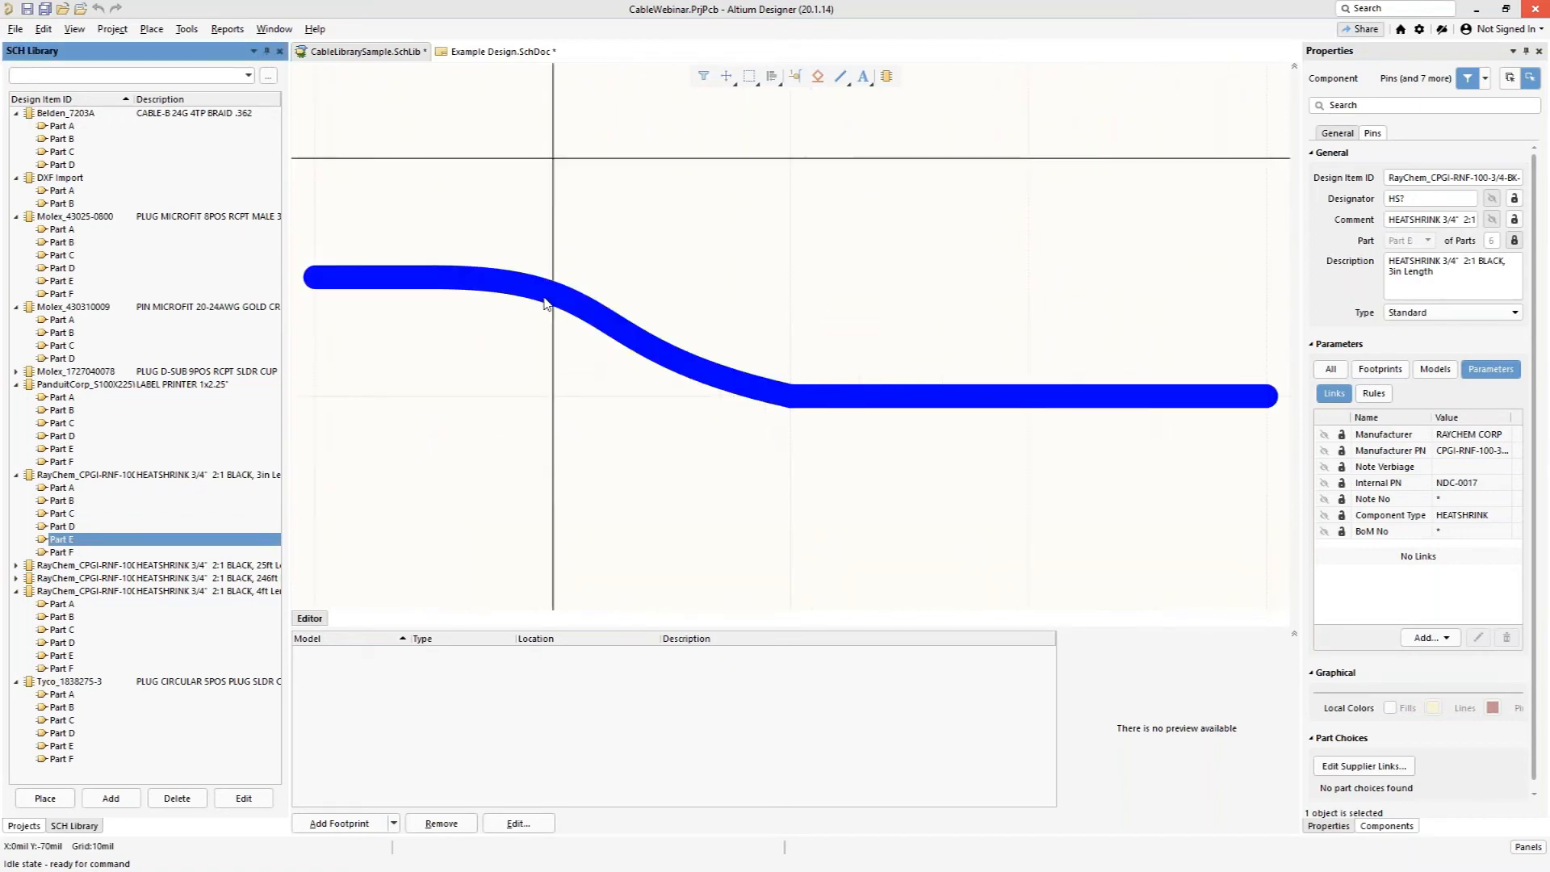
Step: Move the two heatshrink taper graphics above the cable in the Example Design schematic, and inspect the remaining outline polyline
click(501, 54)
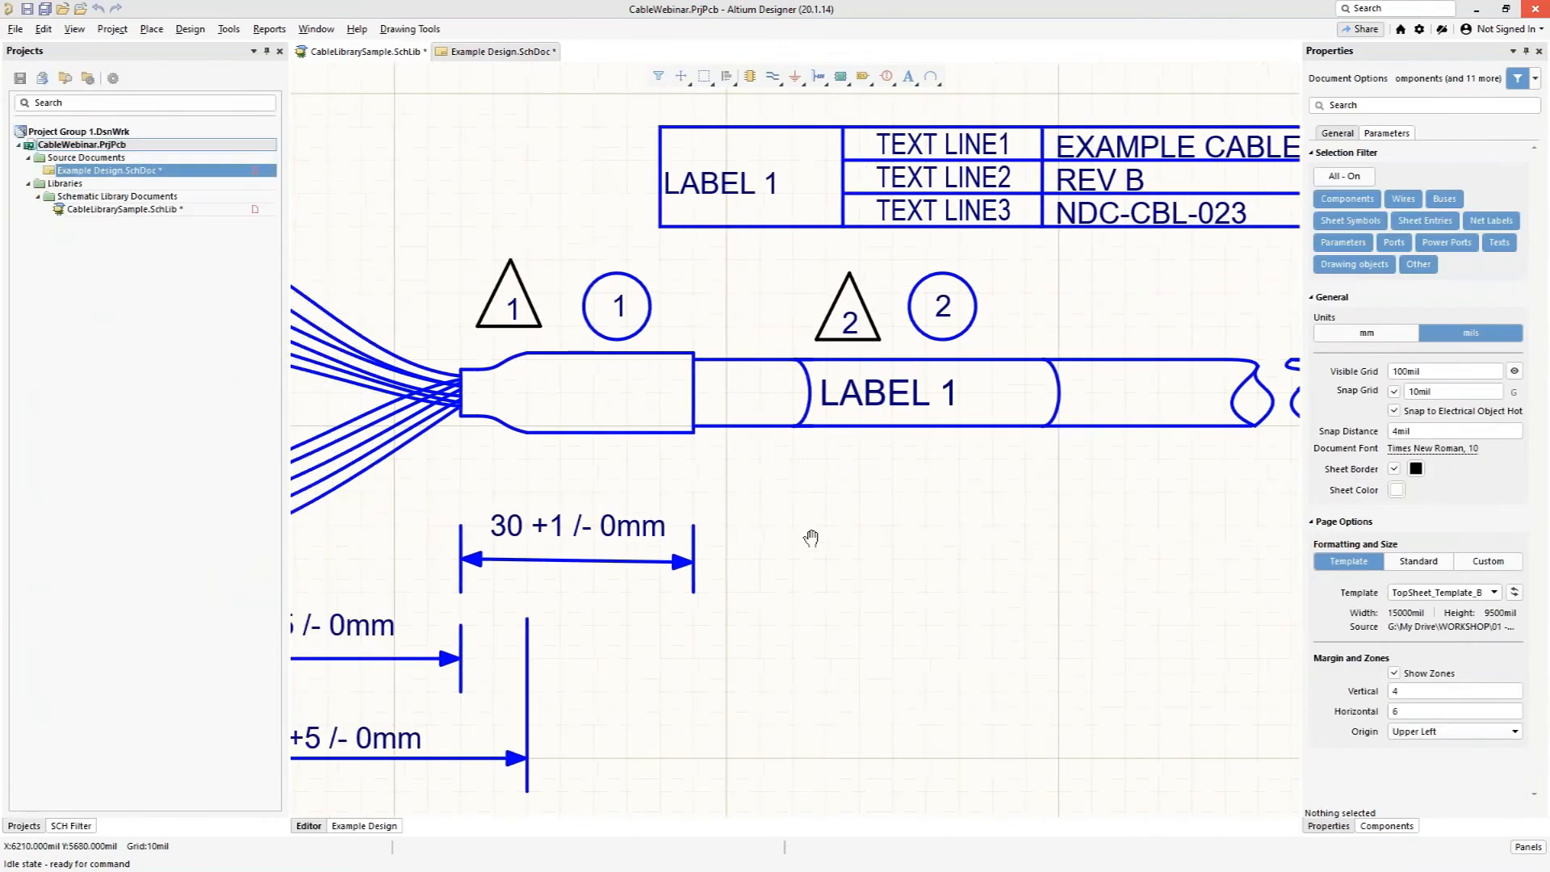
drag(580, 363, 507, 202)
double_click(508, 201)
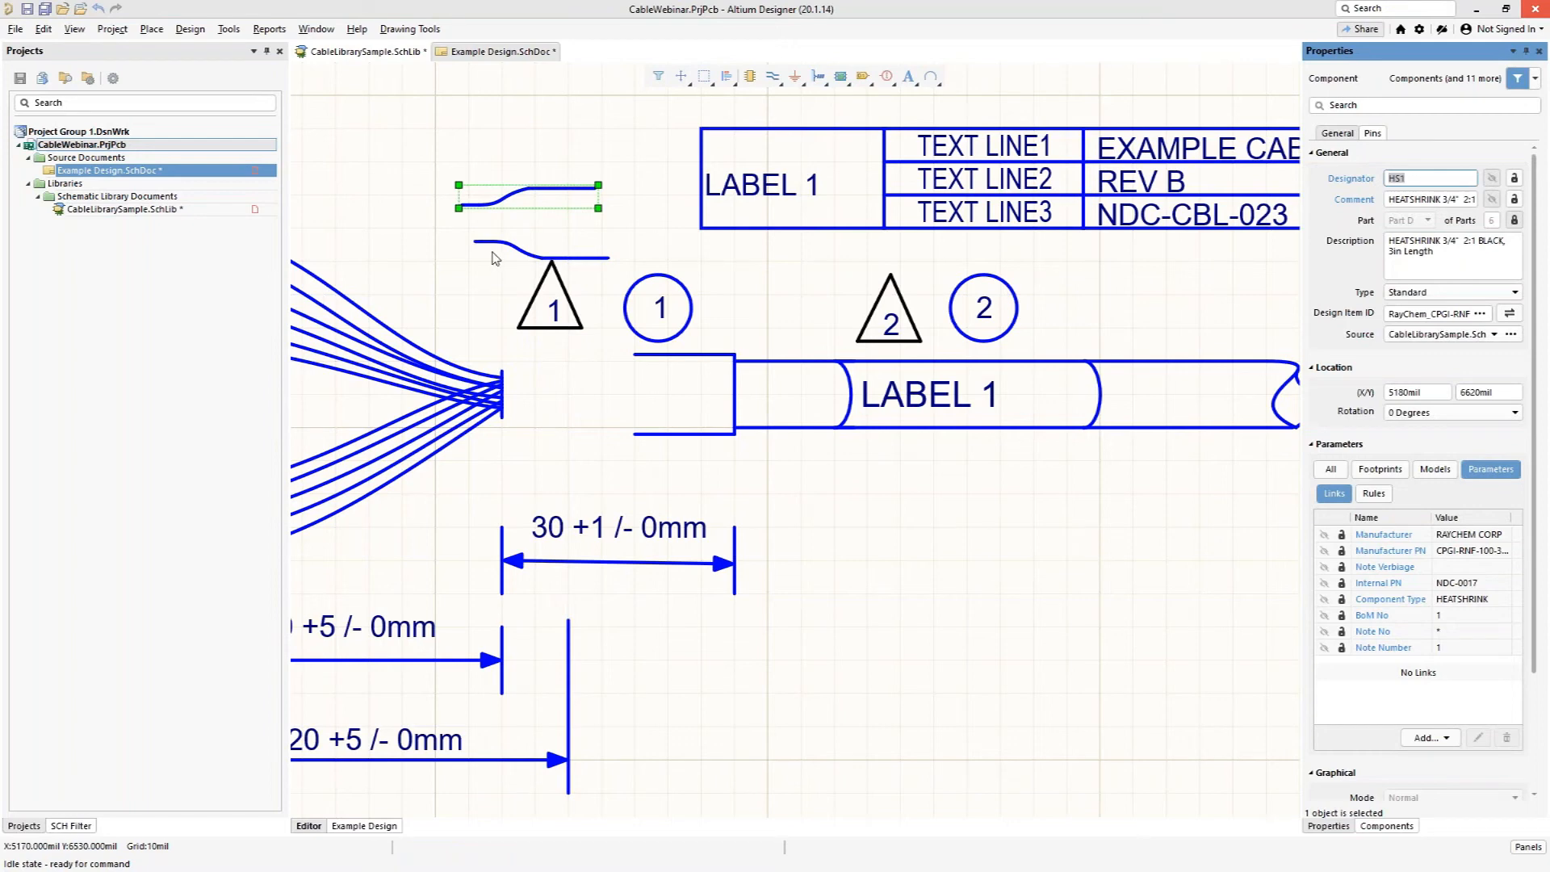
click(521, 255)
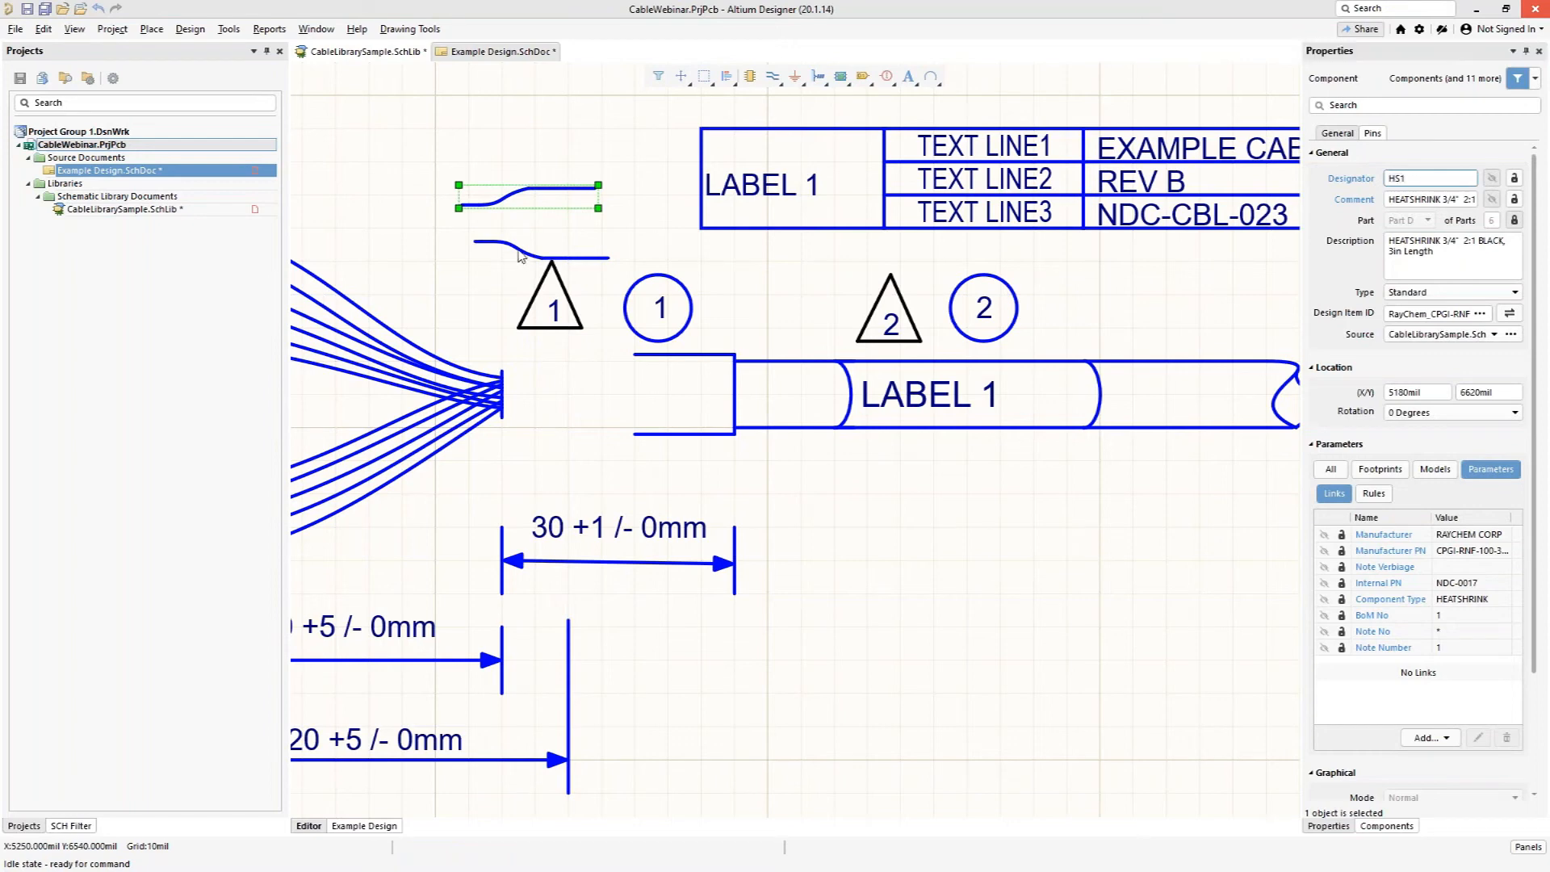
click(677, 360)
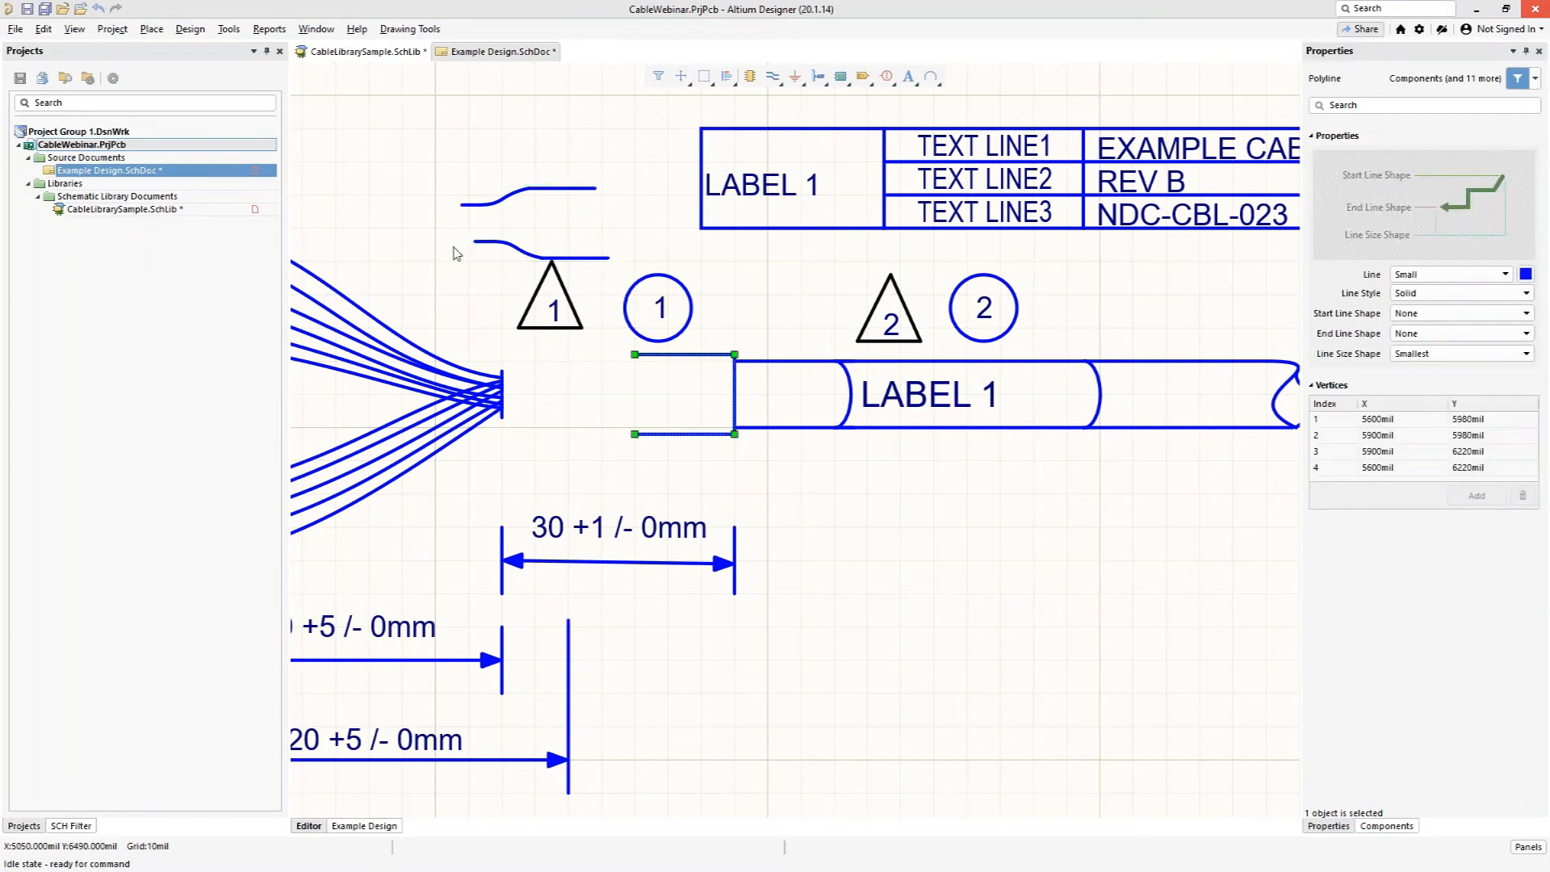
click(667, 200)
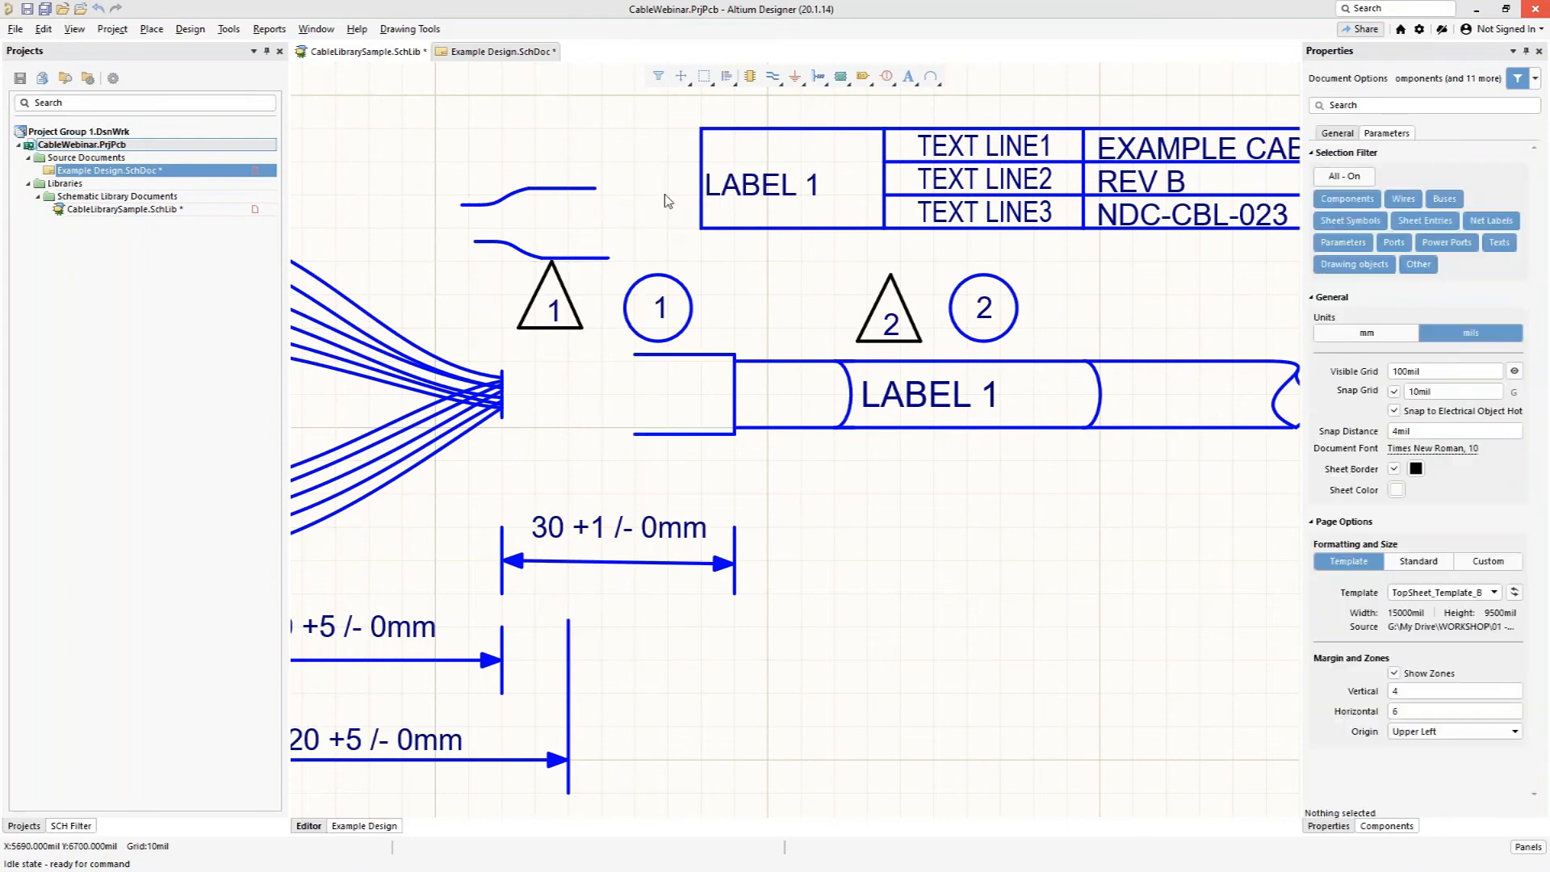
Step: Return to the CableLibrarySample library, review Part F of the RayChem 3in heatshrink, and collapse its parts while widening the component list
click(396, 53)
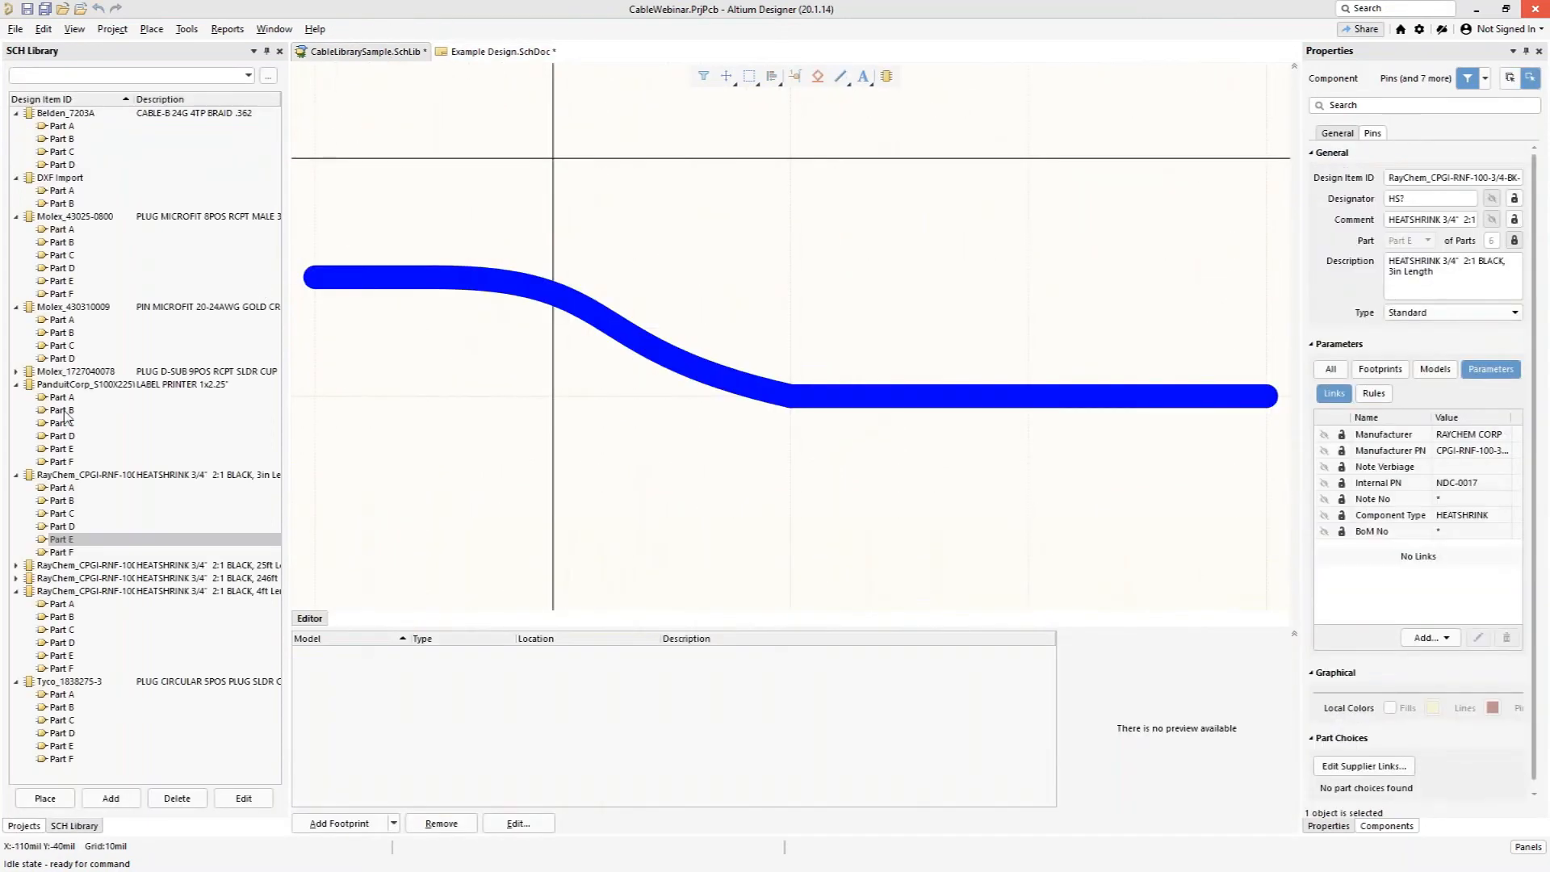
click(61, 553)
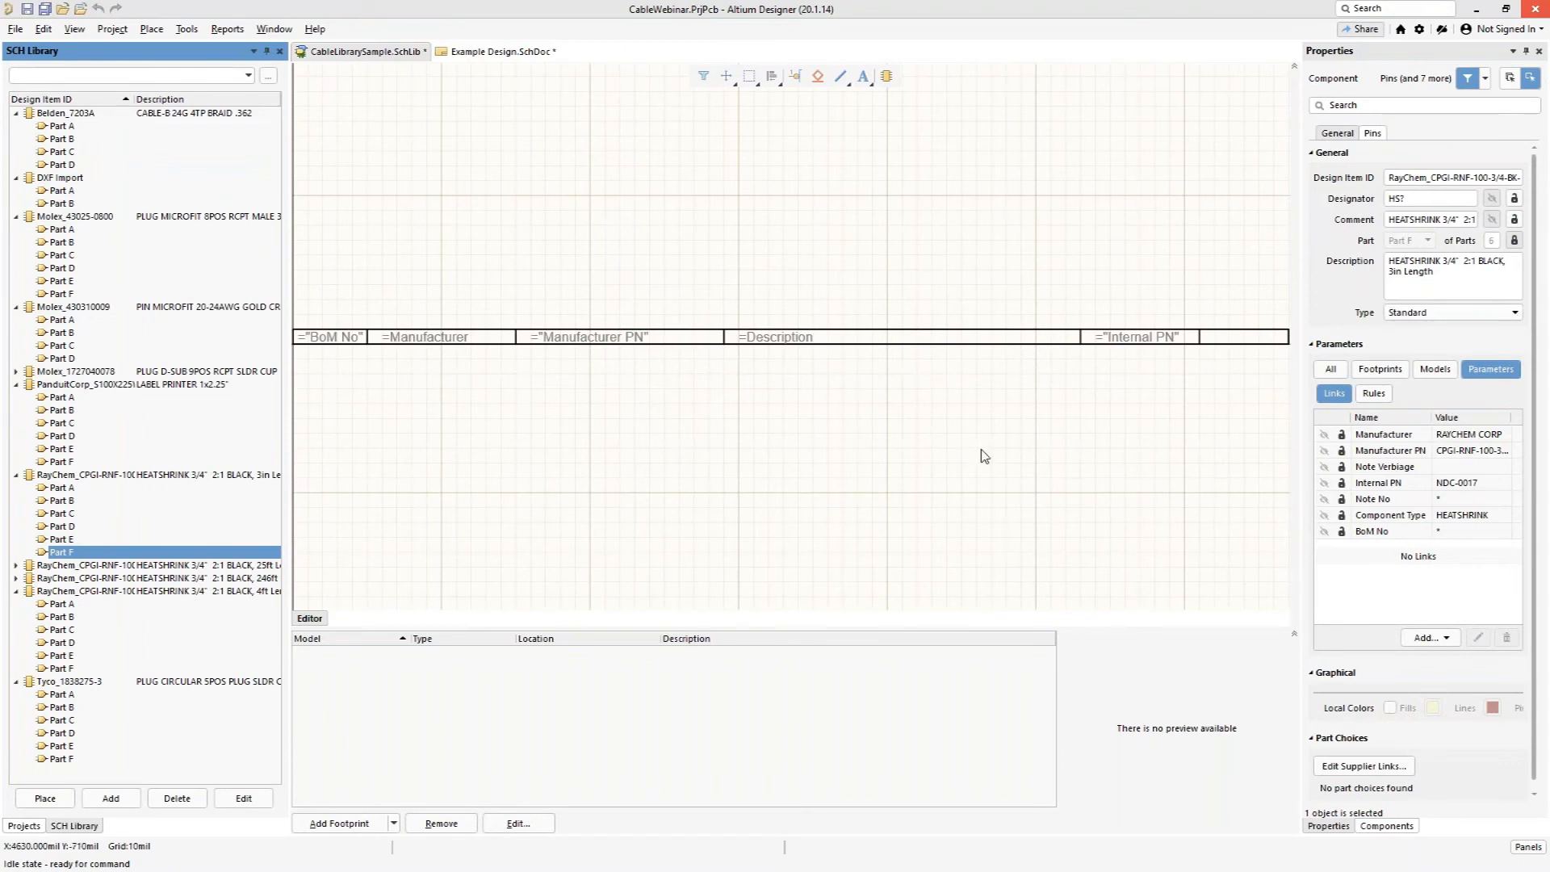
click(15, 476)
drag(136, 100, 174, 100)
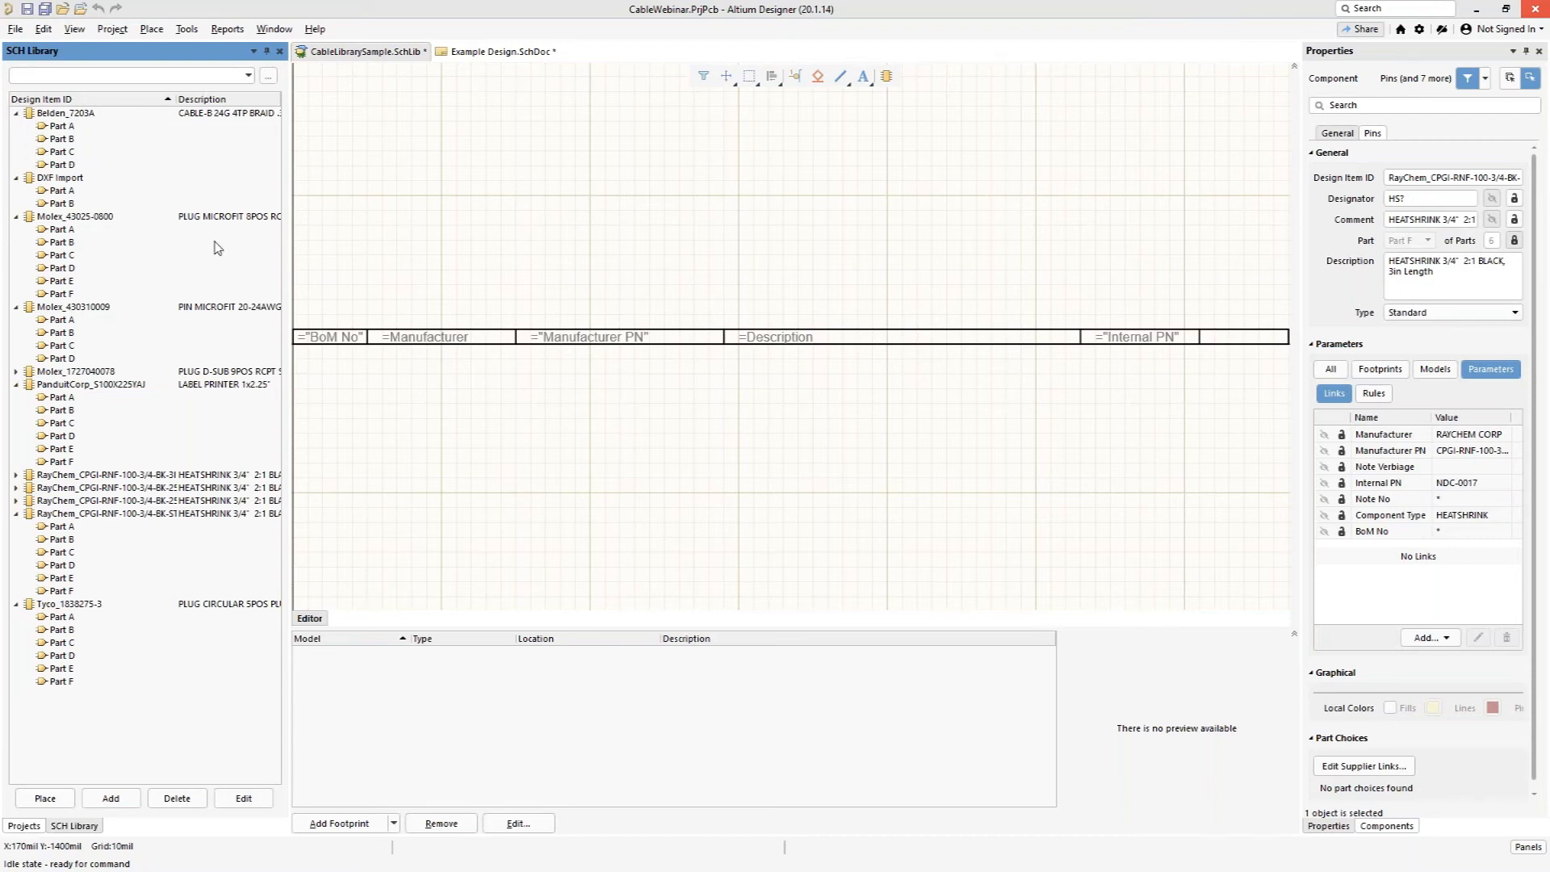
drag(289, 265, 389, 274)
drag(174, 99, 208, 100)
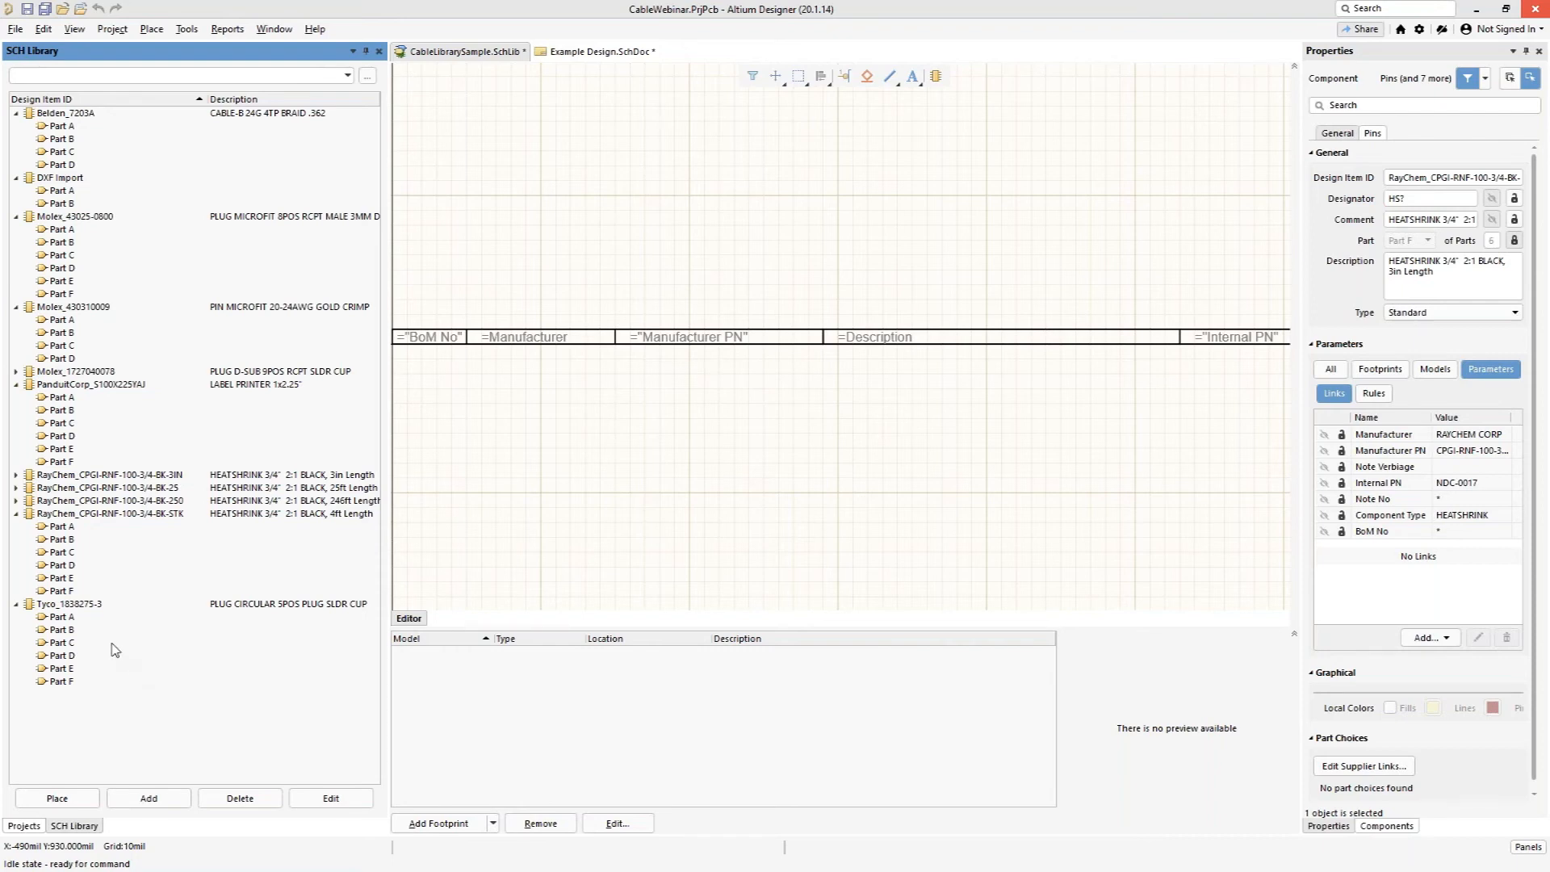
Step: Review Part F of the Tyco_1838275-3 plug, and place its Parts A, B and C in the empty area beside P3B in the Example Design schematic
click(61, 681)
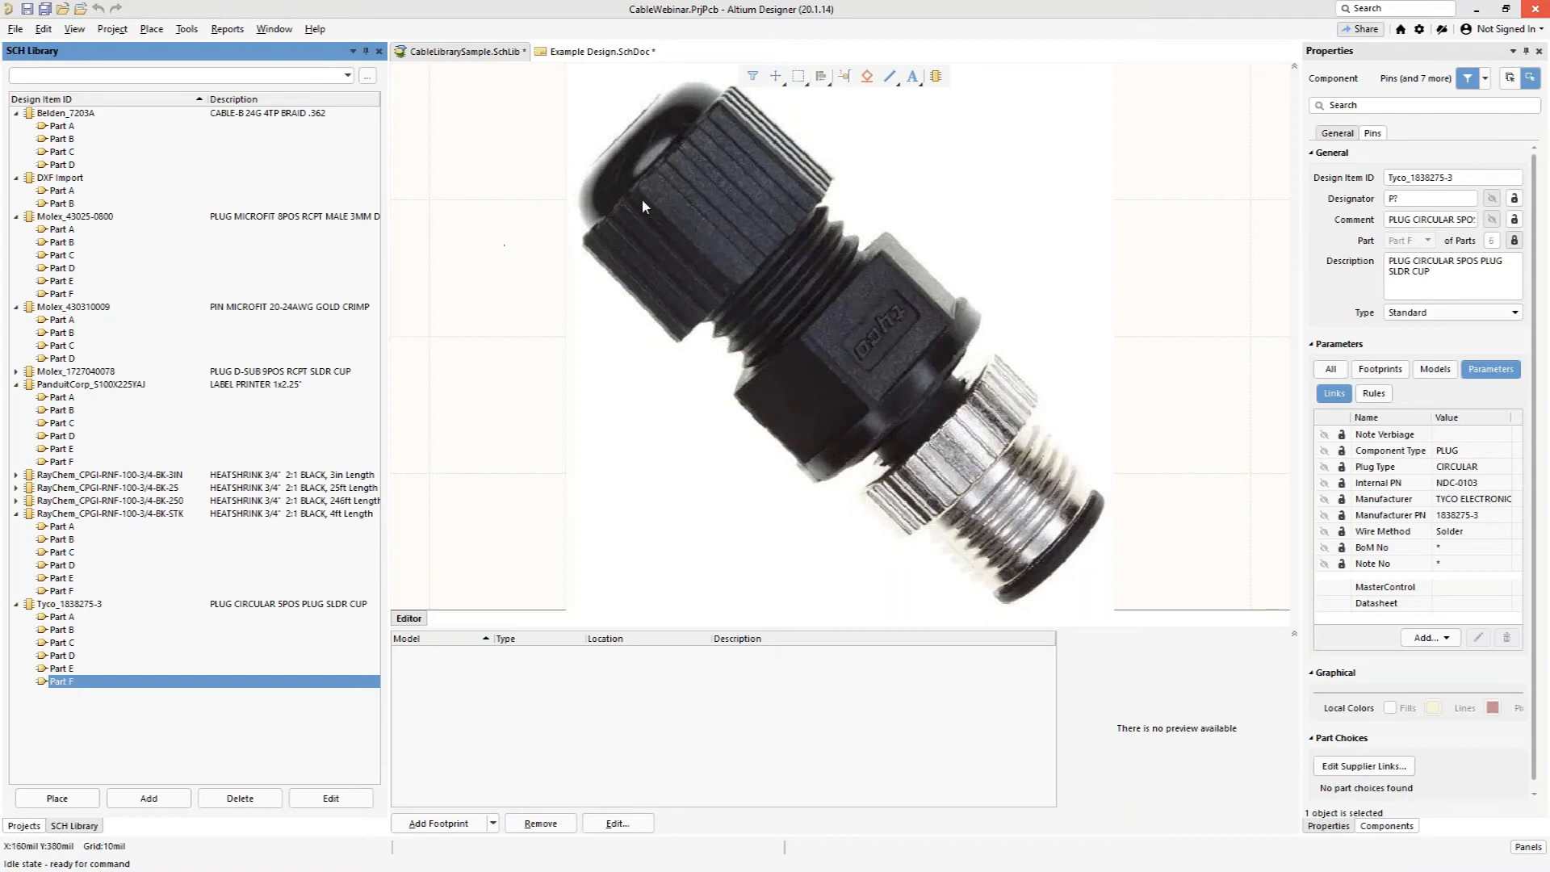
click(57, 617)
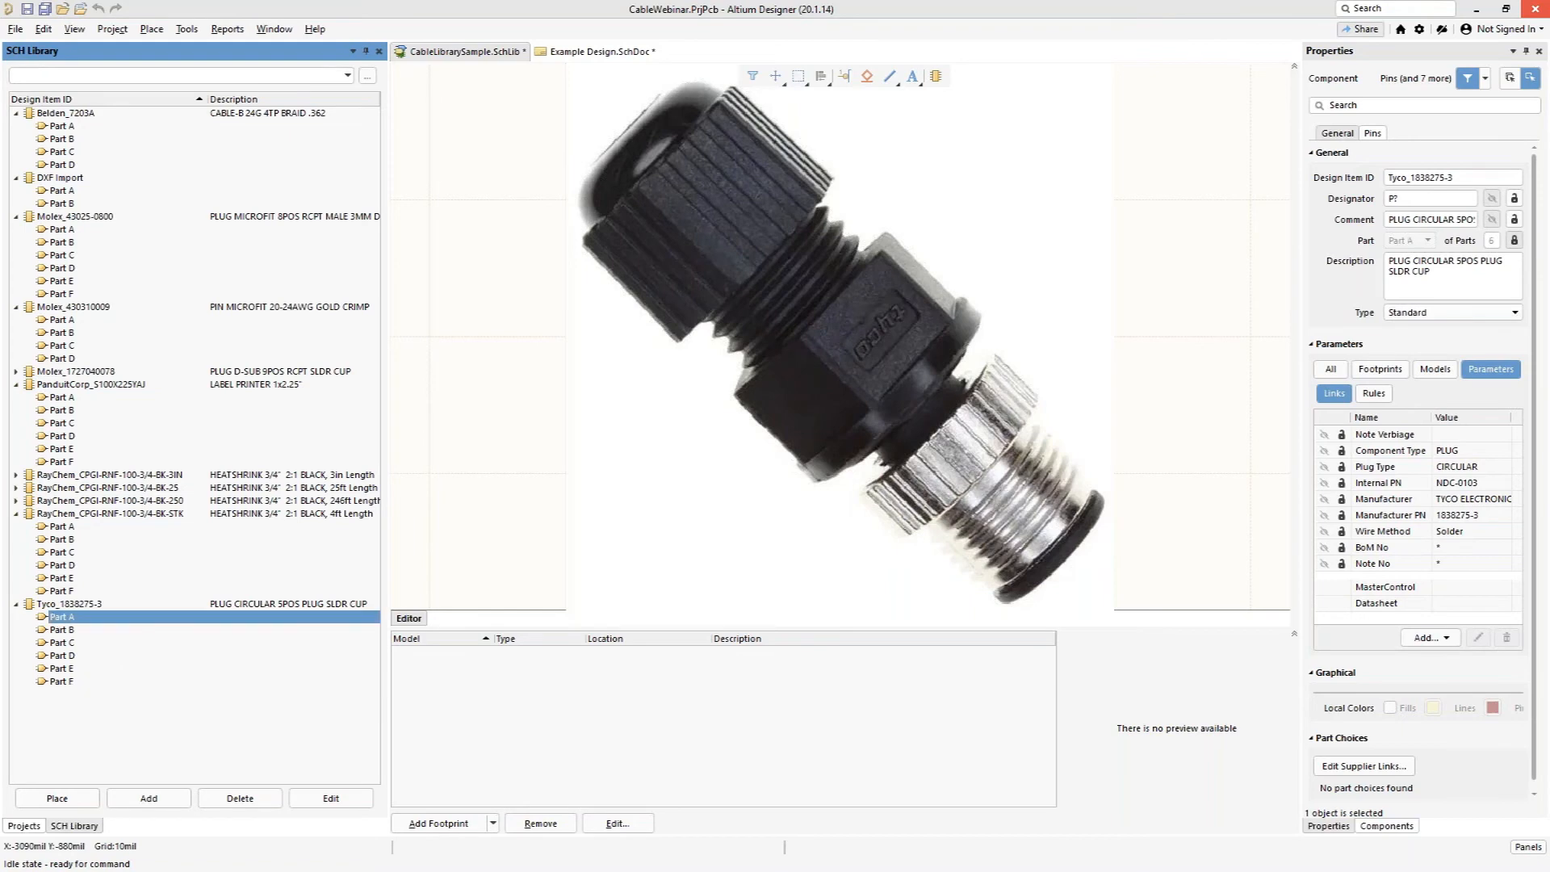
click(36, 802)
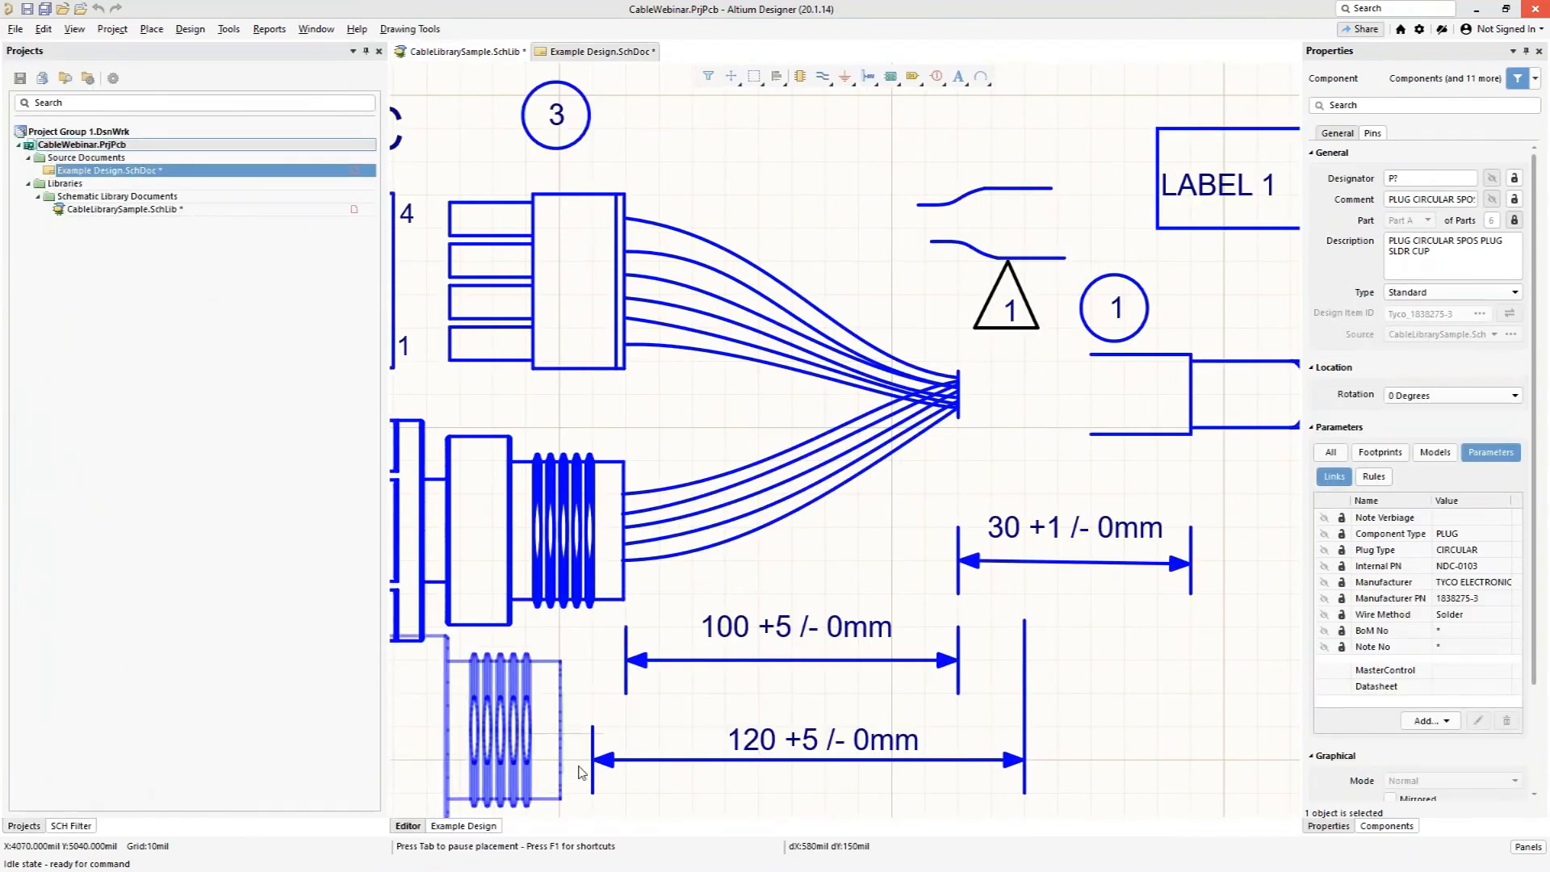
ctrl+scroll(552, 768, down, 2)
ctrl+scroll(578, 670, down, 3)
ctrl+scroll(600, 575, down, 5)
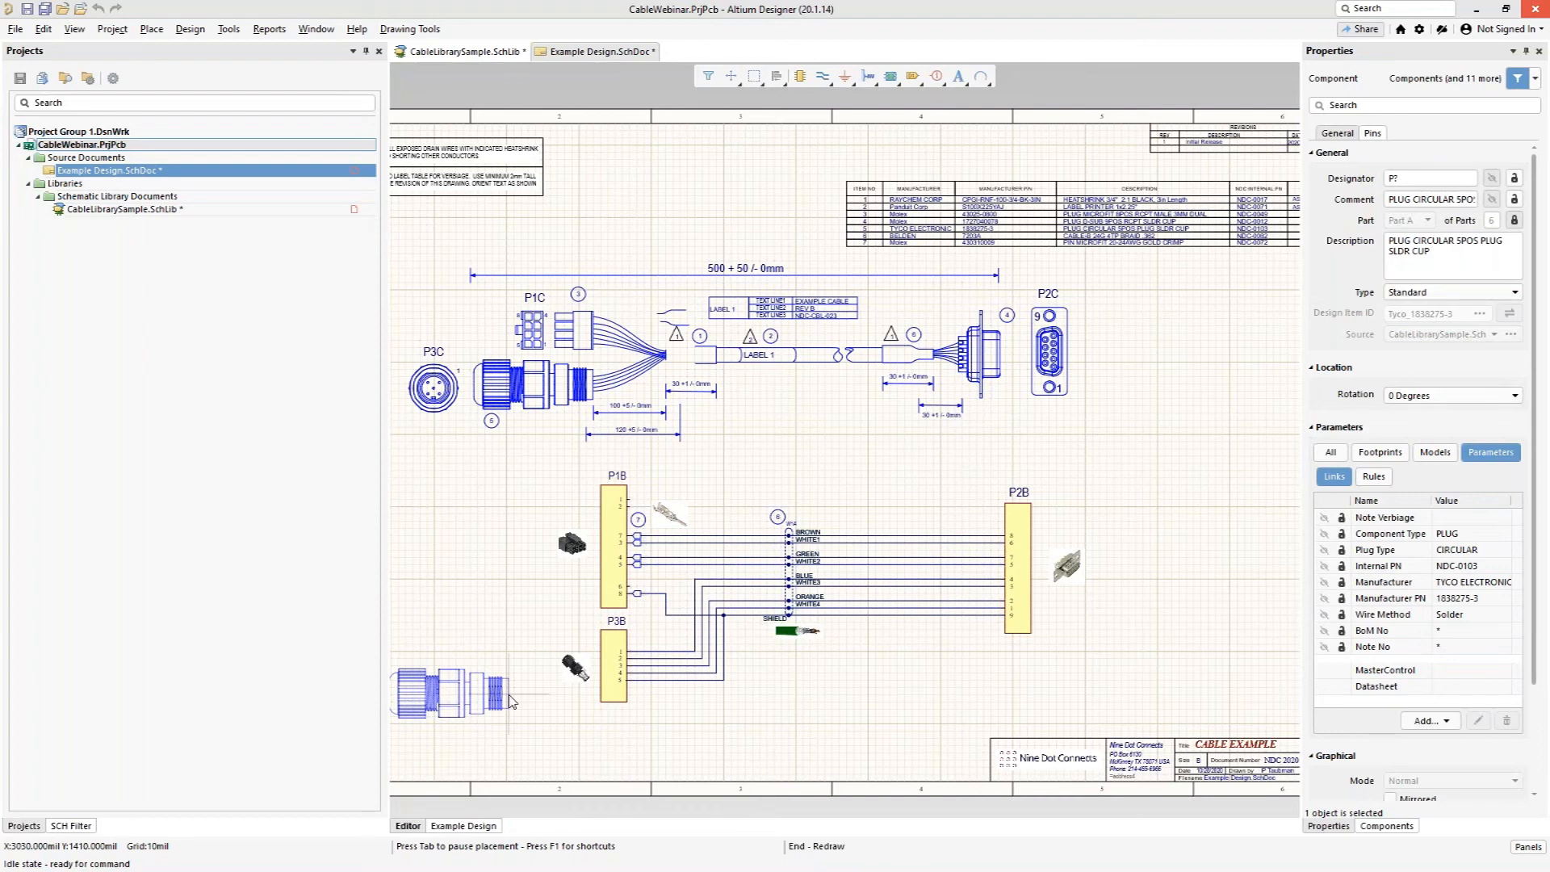
click(512, 696)
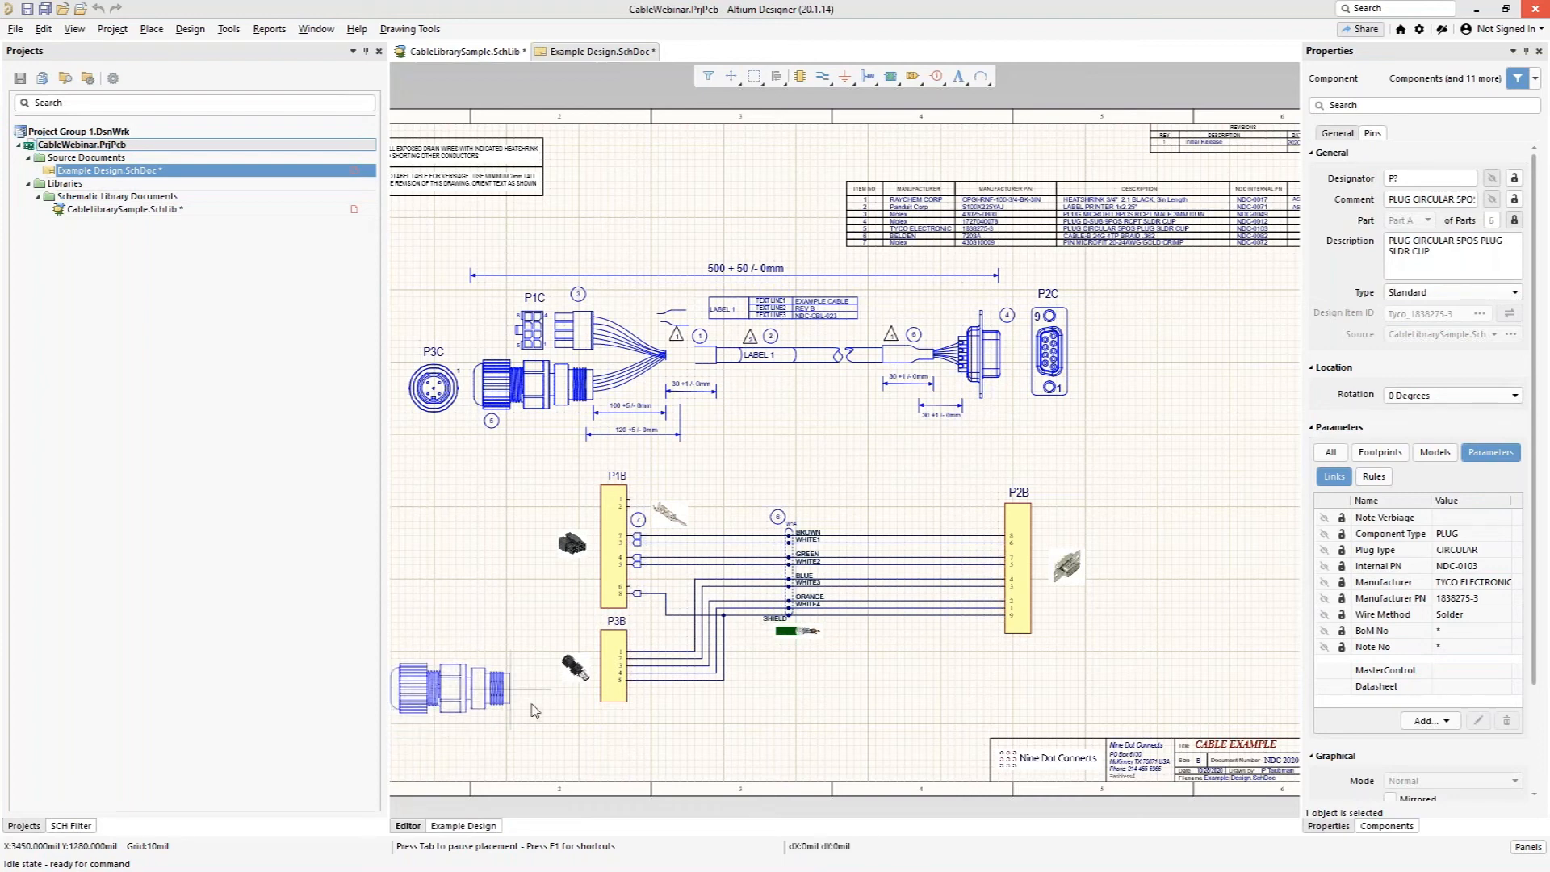
click(429, 634)
click(474, 630)
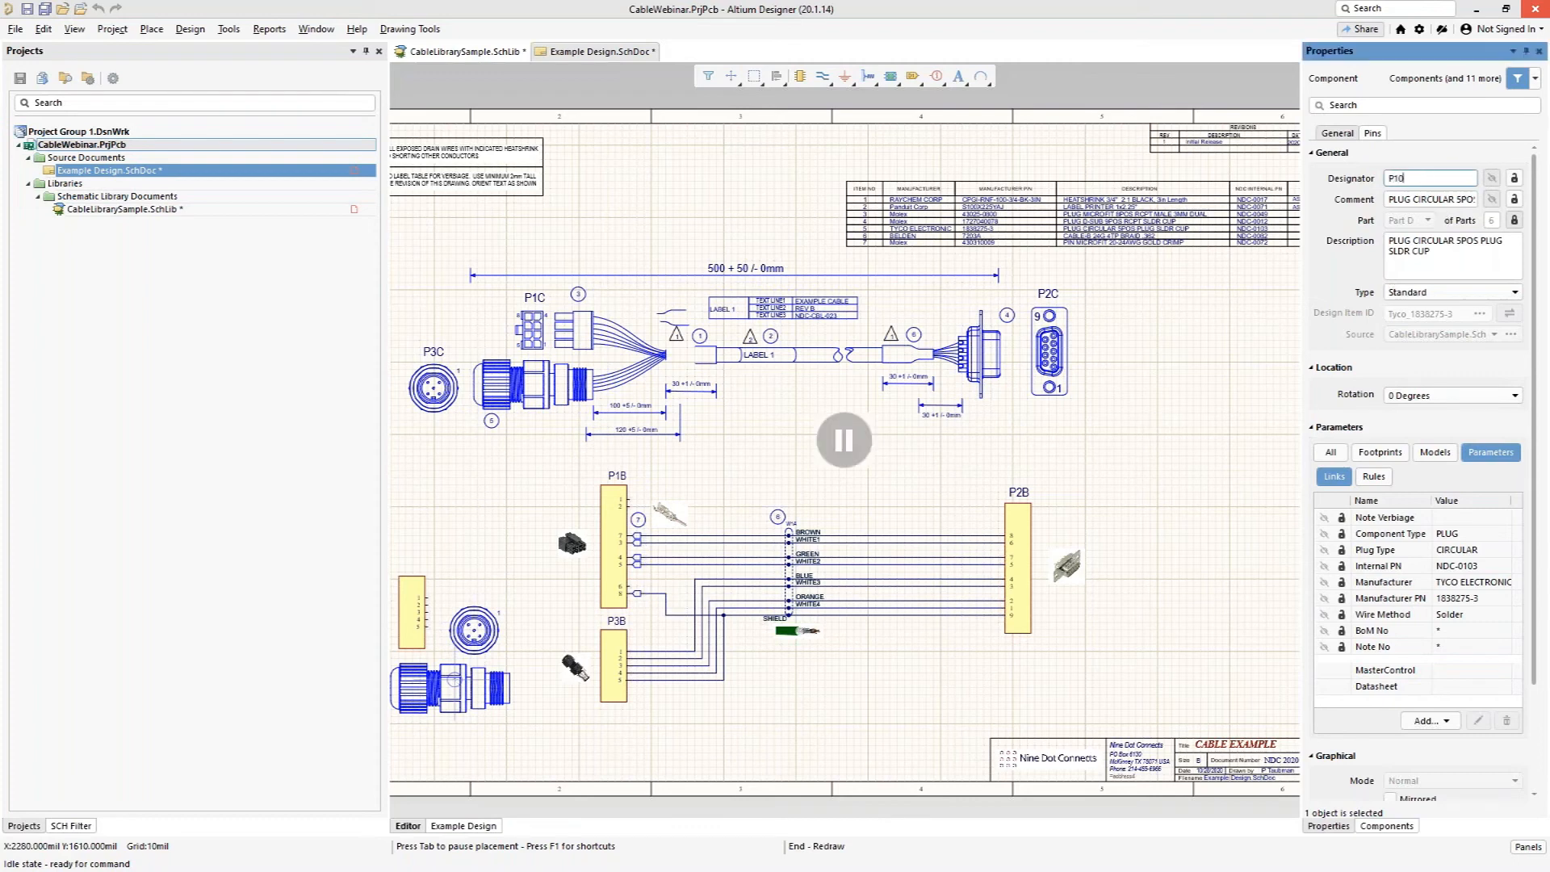
Step: Set the designator to P10 for the plug being placed, and place Parts D, E and F below the plug body
key(Return)
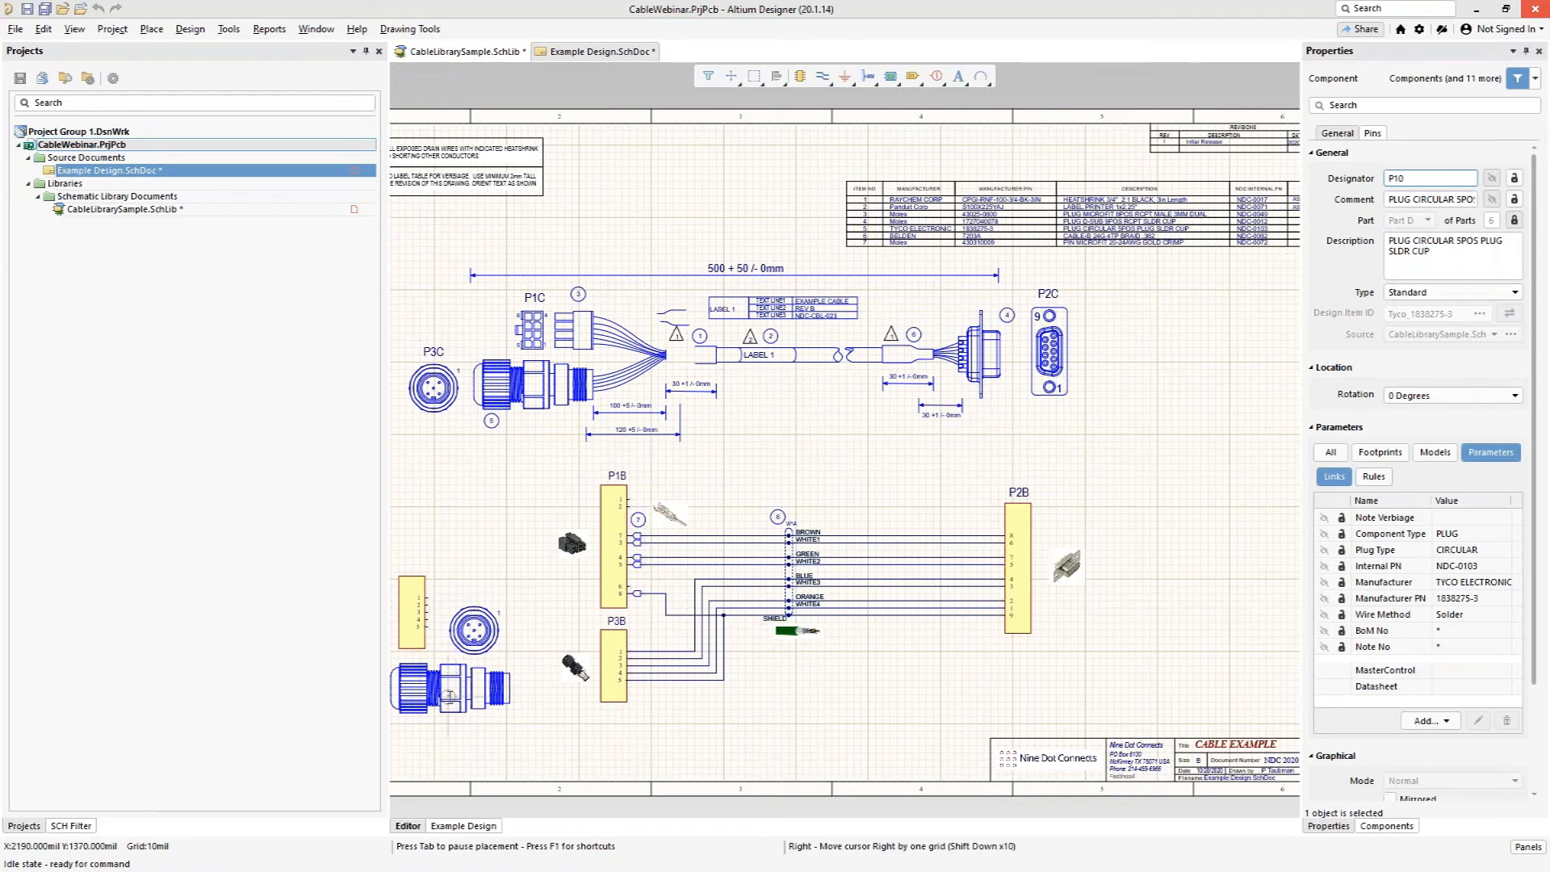
click(407, 734)
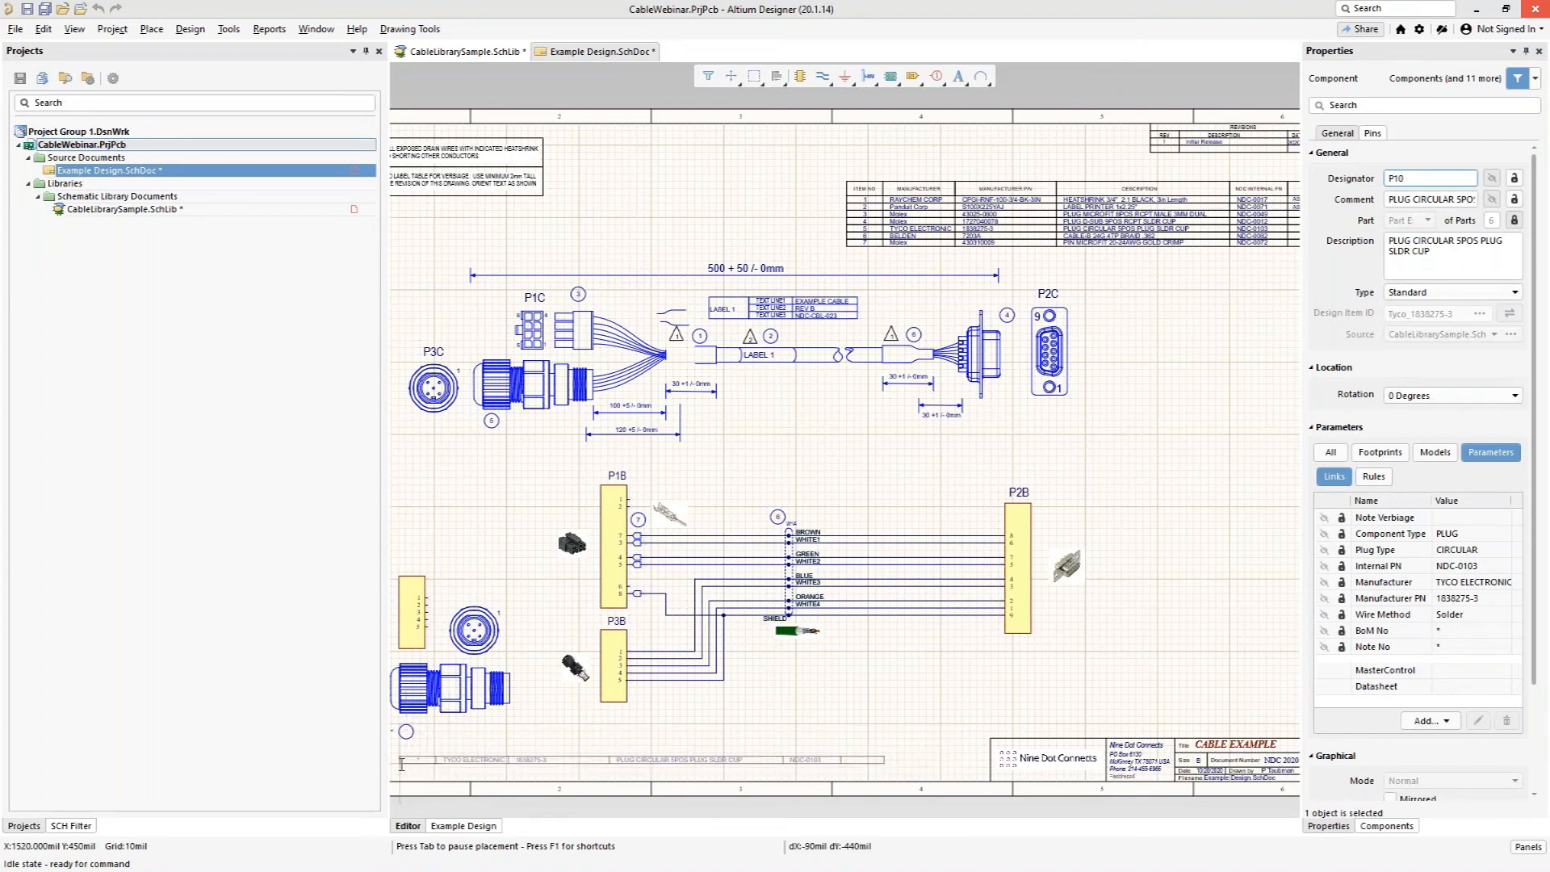
click(401, 763)
click(446, 749)
key(Escape)
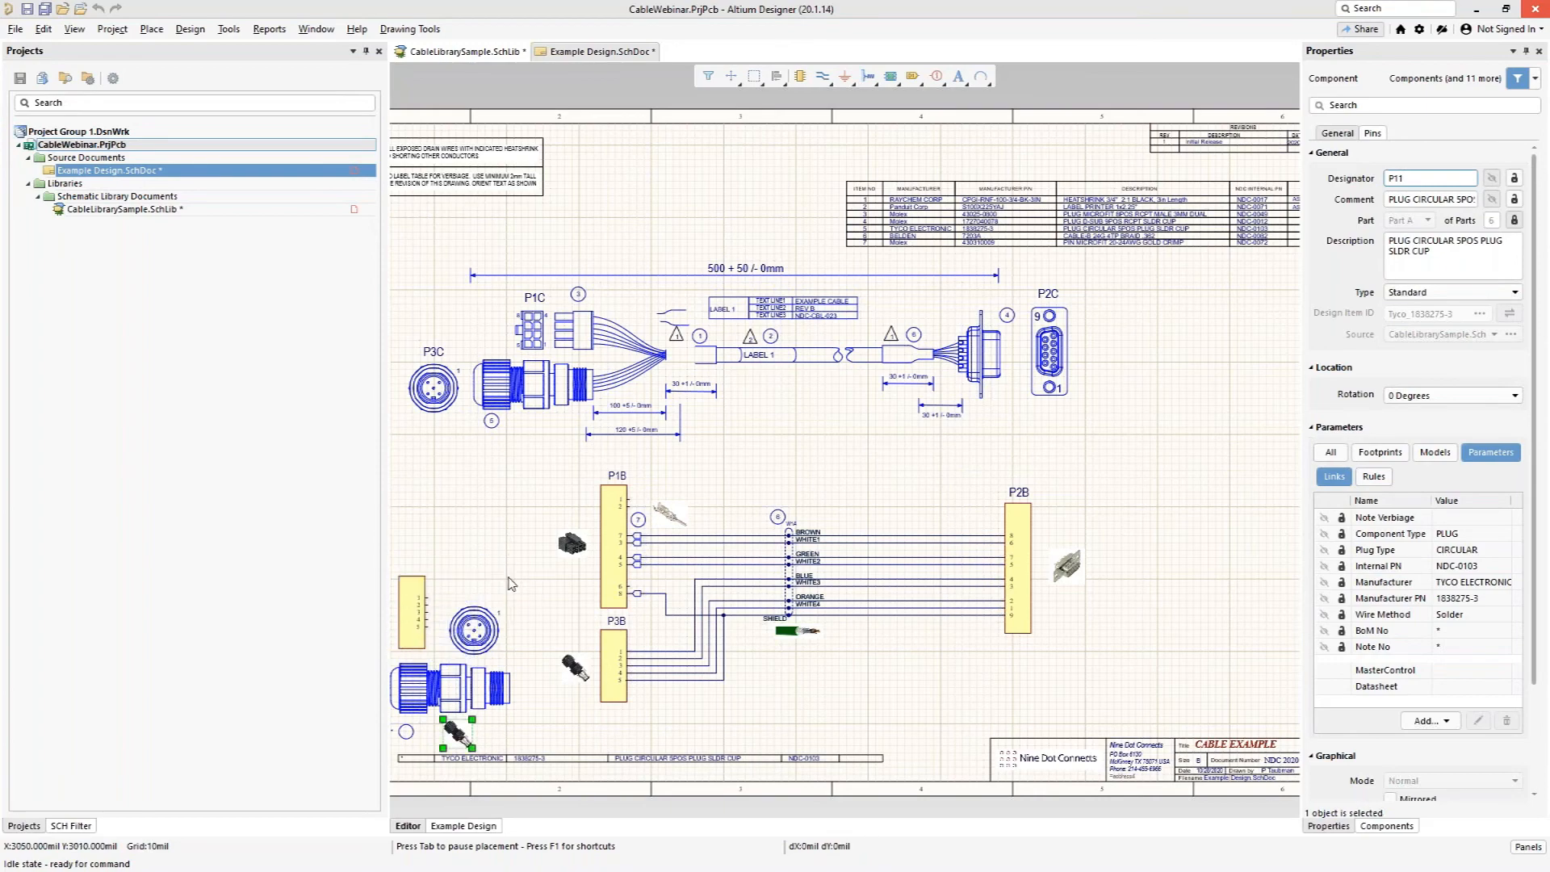
Step: Select all six placed Tyco plug parts together and set their shared designator to P10
ctrl+scroll(469, 521, up, 1)
ctrl+scroll(468, 518, up, 1)
right_drag(545, 497, 679, 308)
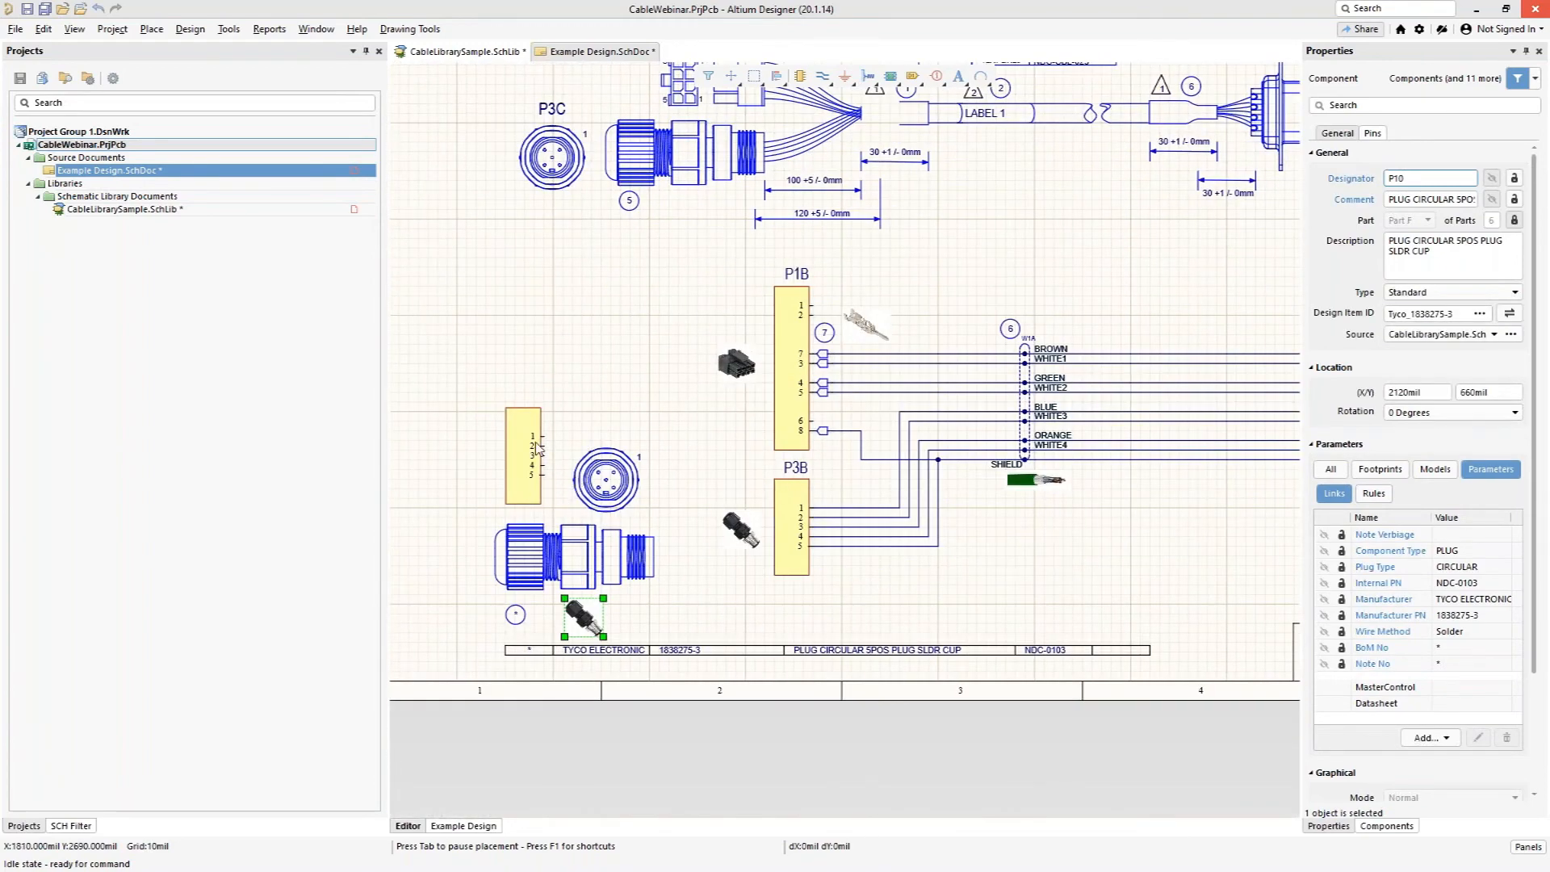
ctrl+scroll(537, 447, up, 2)
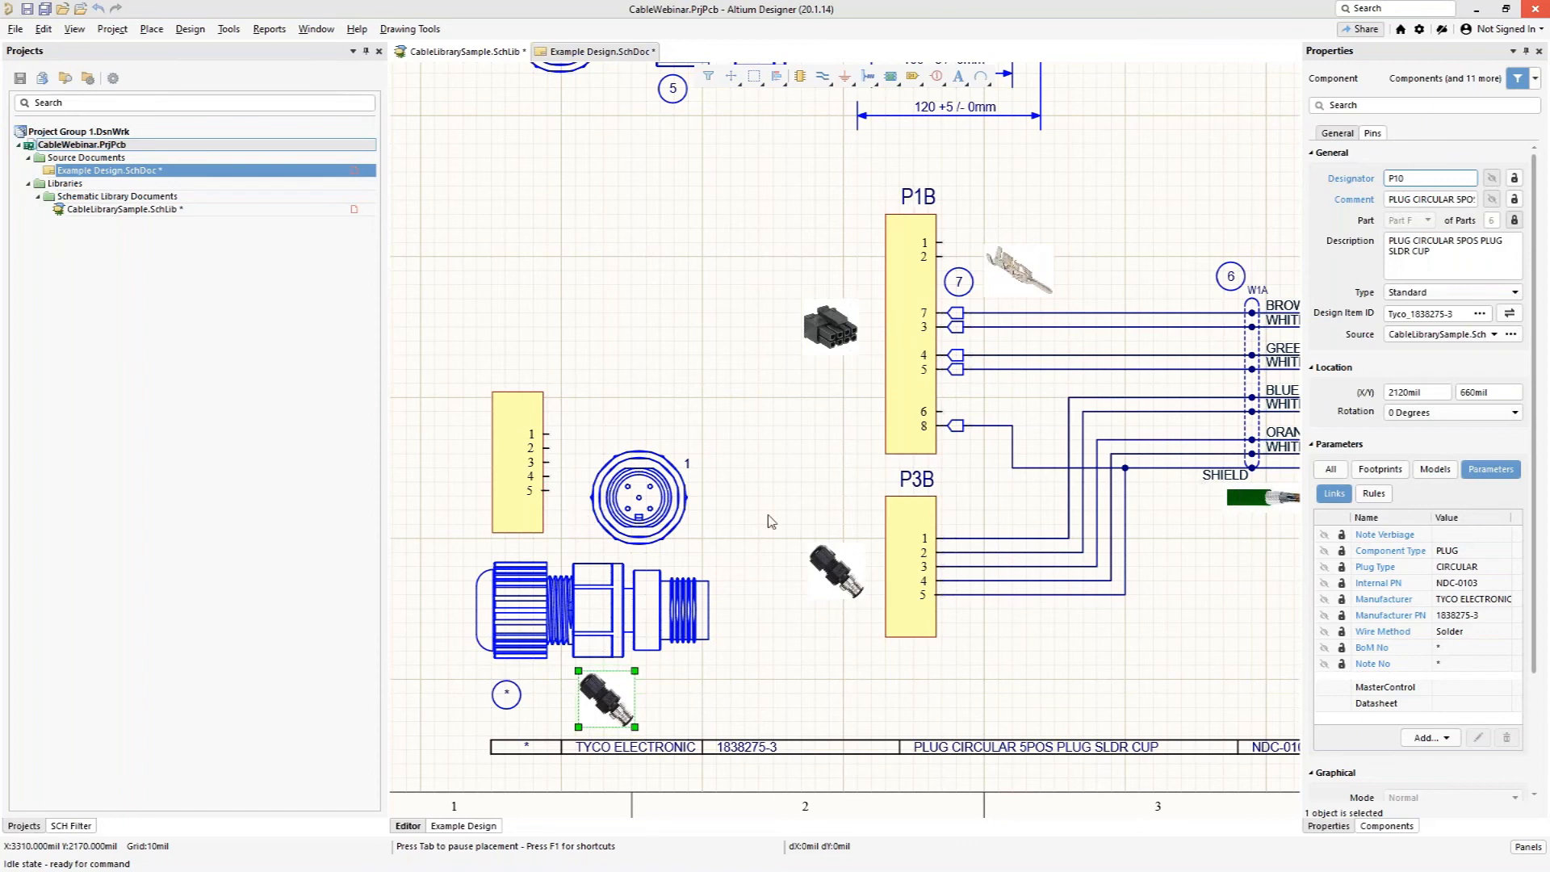
click(552, 638)
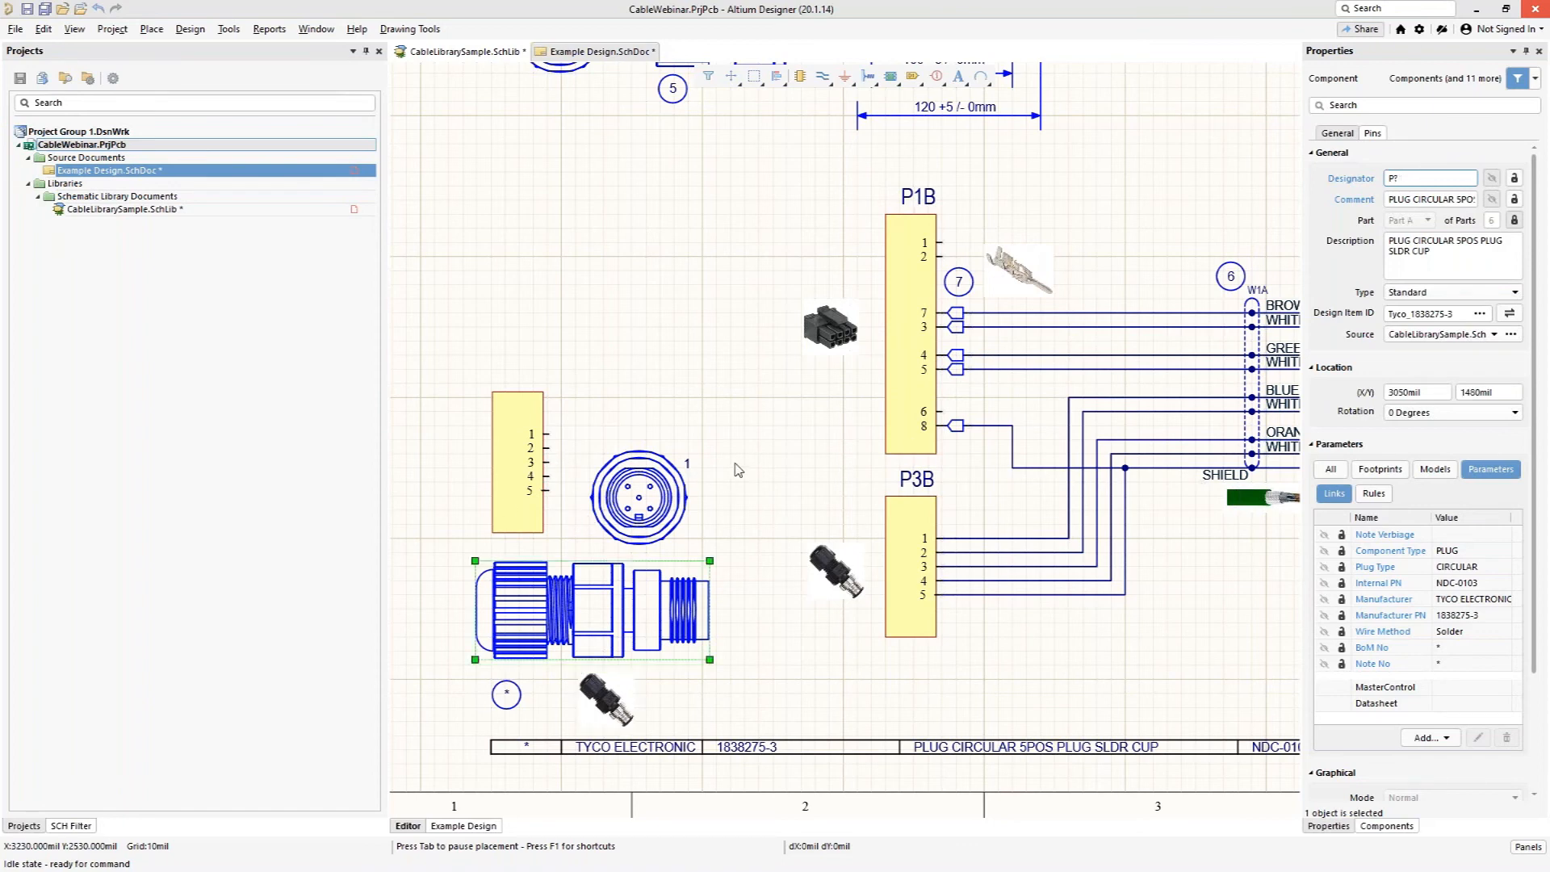
mouse_move(767, 381)
mouse_down()
mouse_move(485, 767)
mouse_move(452, 782)
mouse_move(598, 319)
mouse_move(559, 281)
mouse_up()
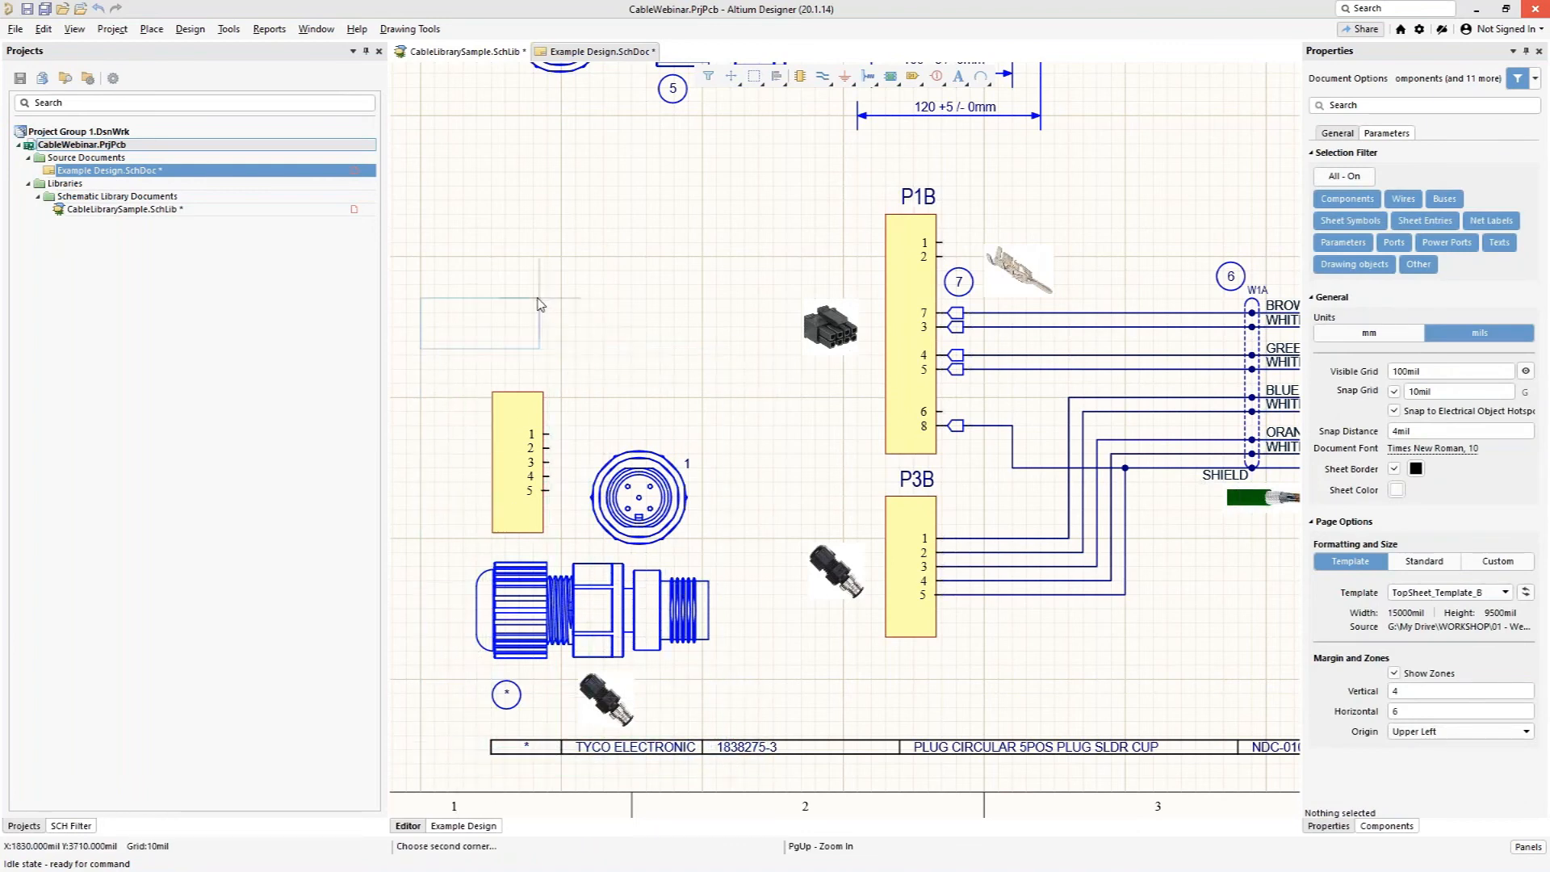
drag(752, 349, 451, 778)
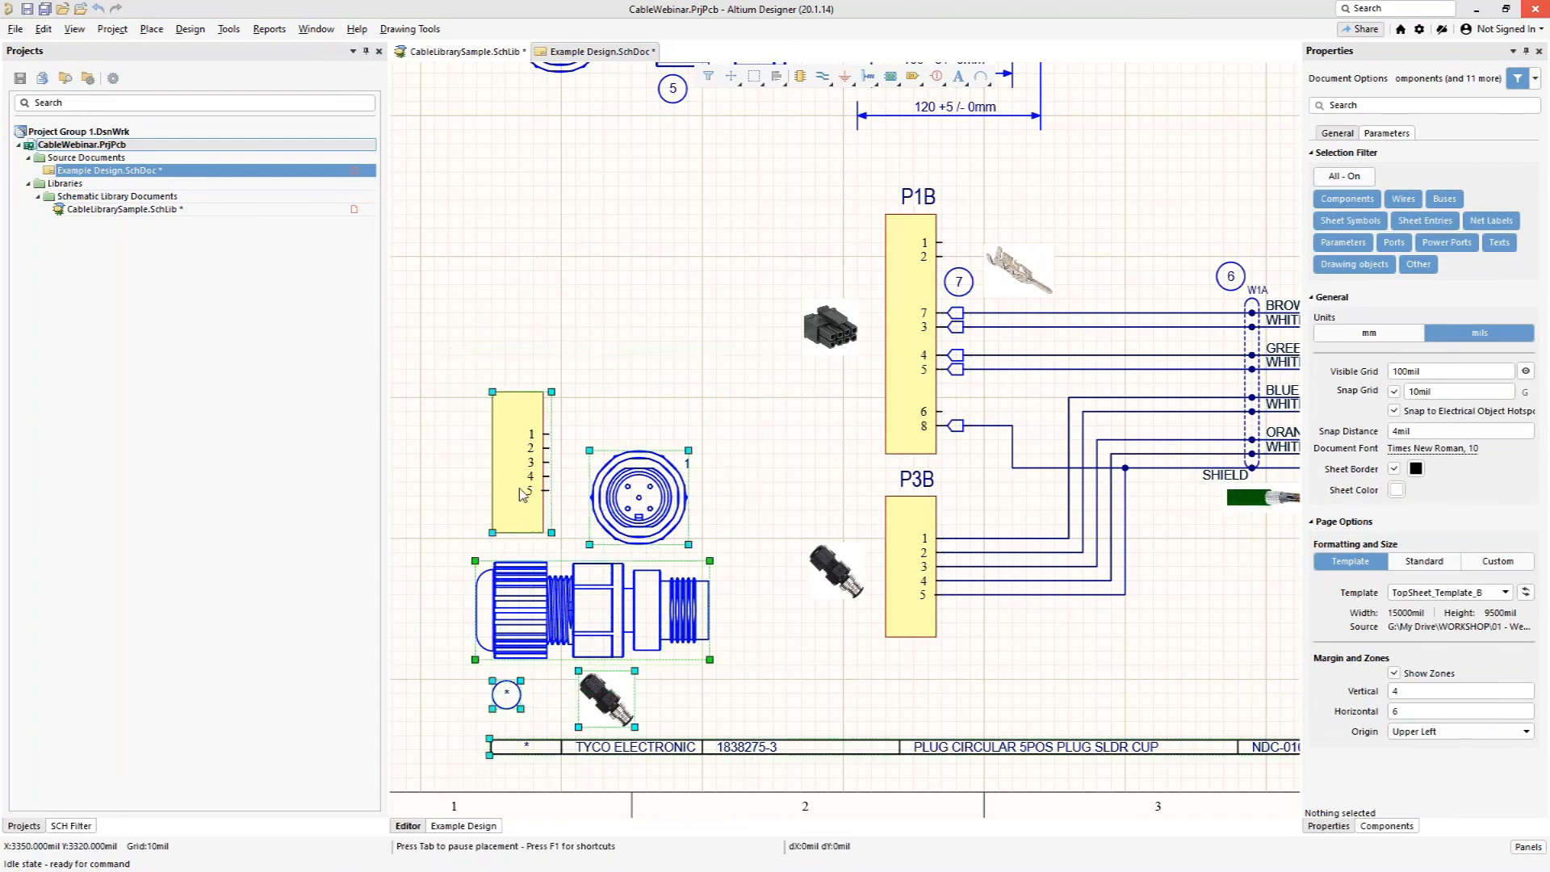
click(1423, 176)
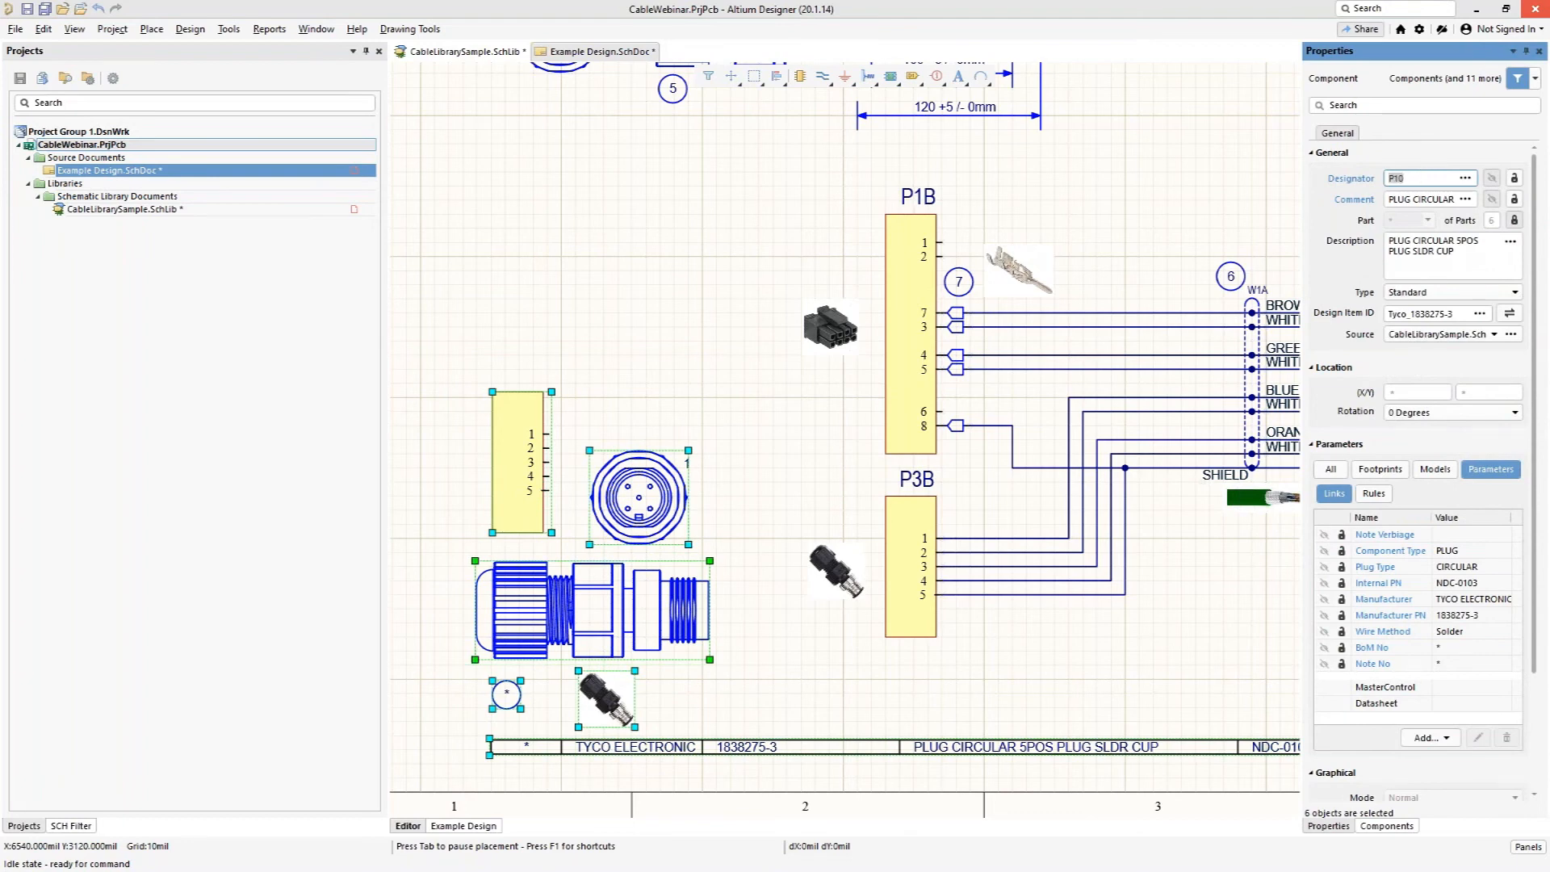
click(447, 501)
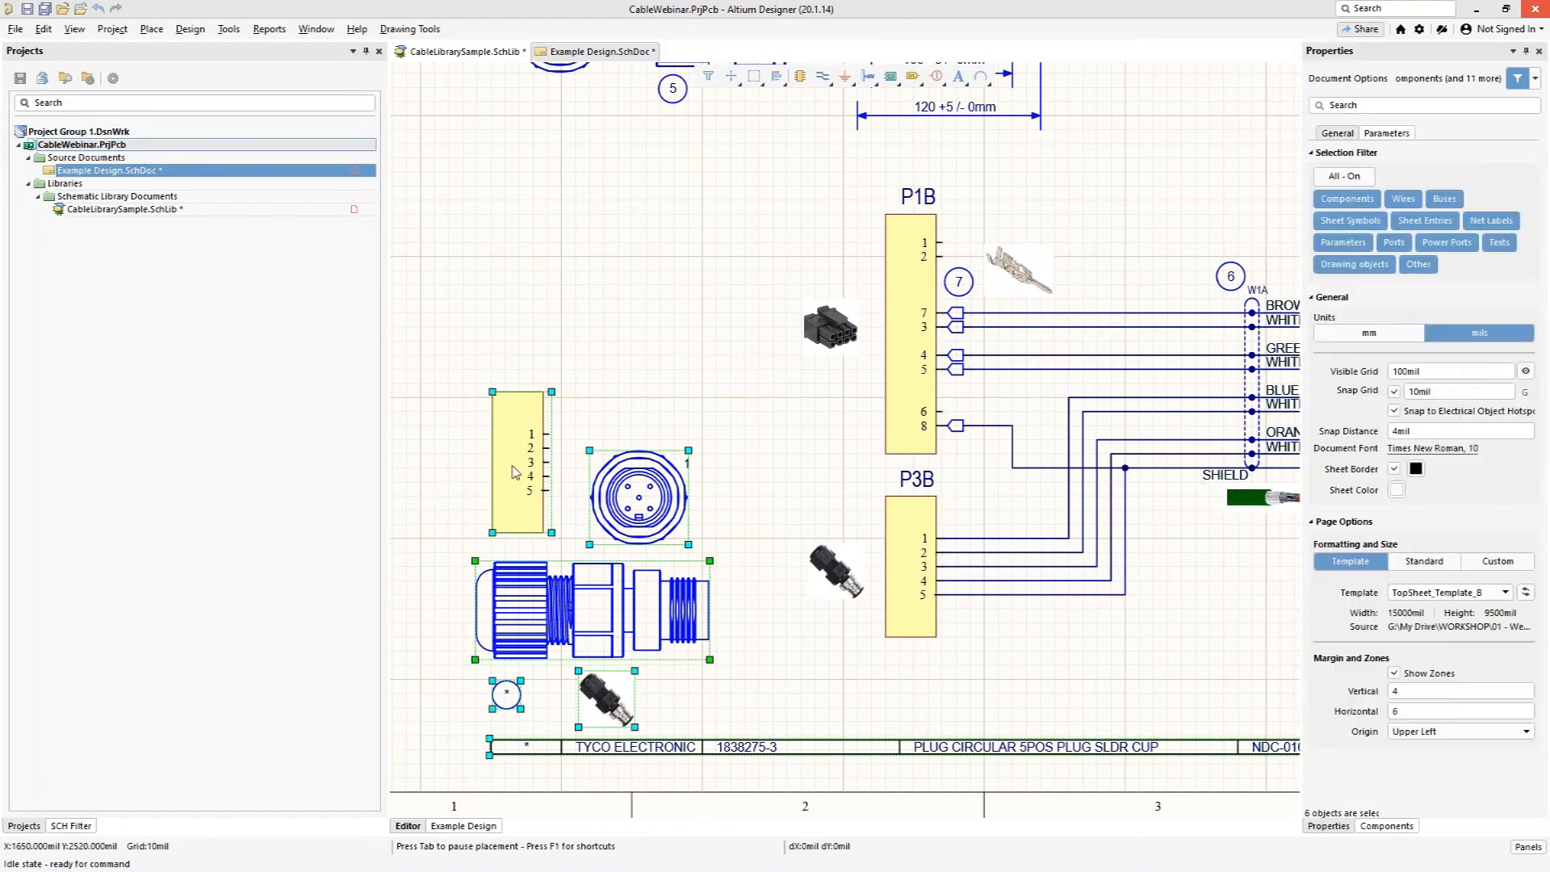
Step: Set the BoM No parameter of the placed plug's side-view graphic, Part A, to 20
click(587, 482)
click(560, 643)
ctrl+scroll(743, 660, up, 2)
ctrl+scroll(744, 661, up, 1)
right_drag(744, 661, 806, 433)
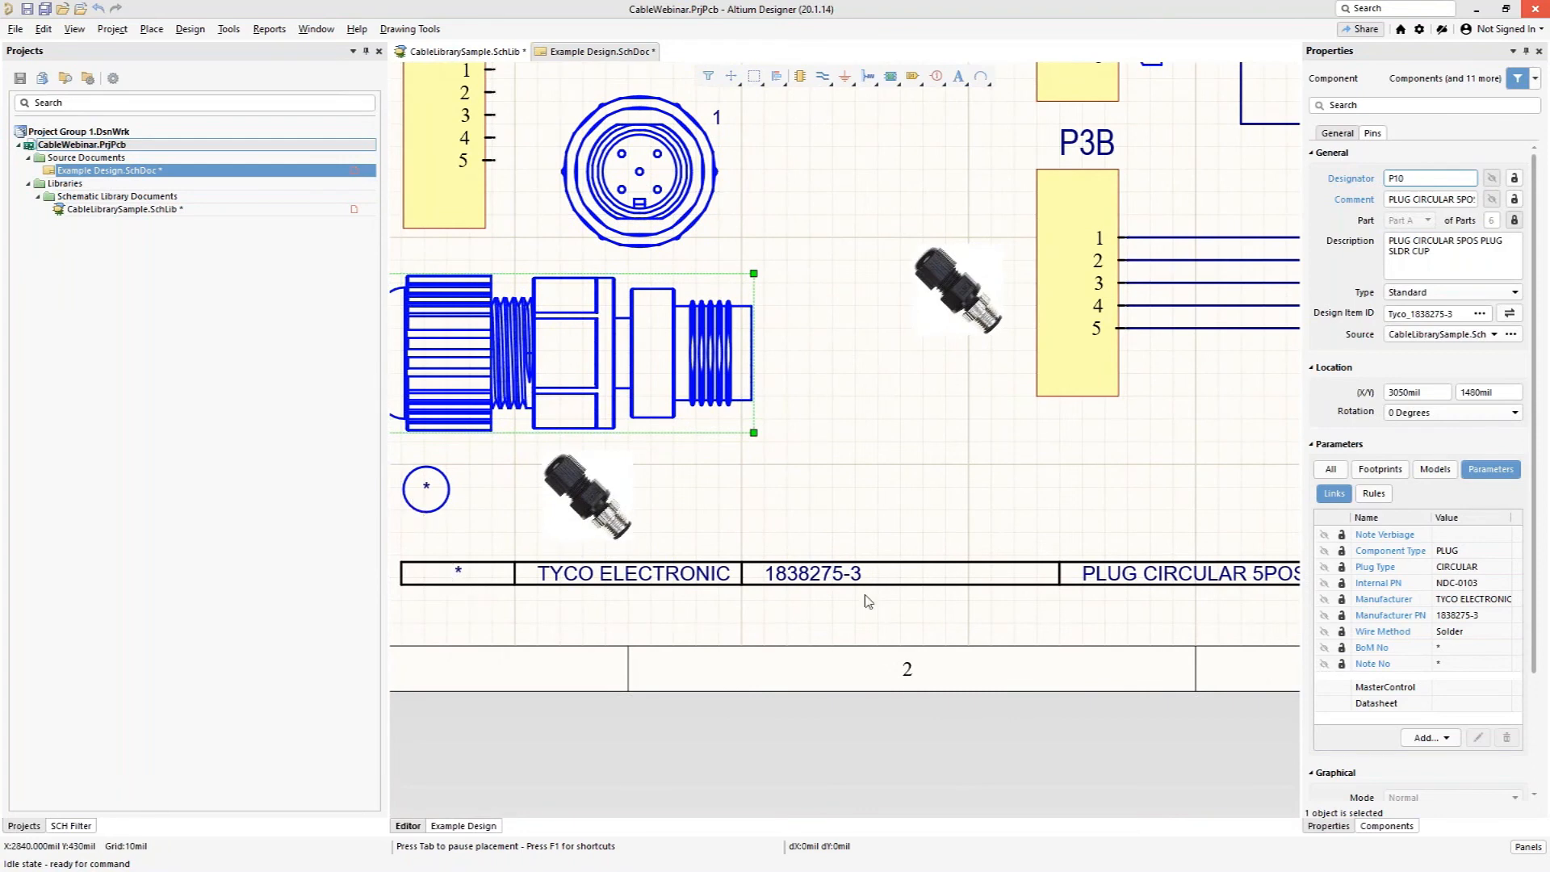
click(1459, 651)
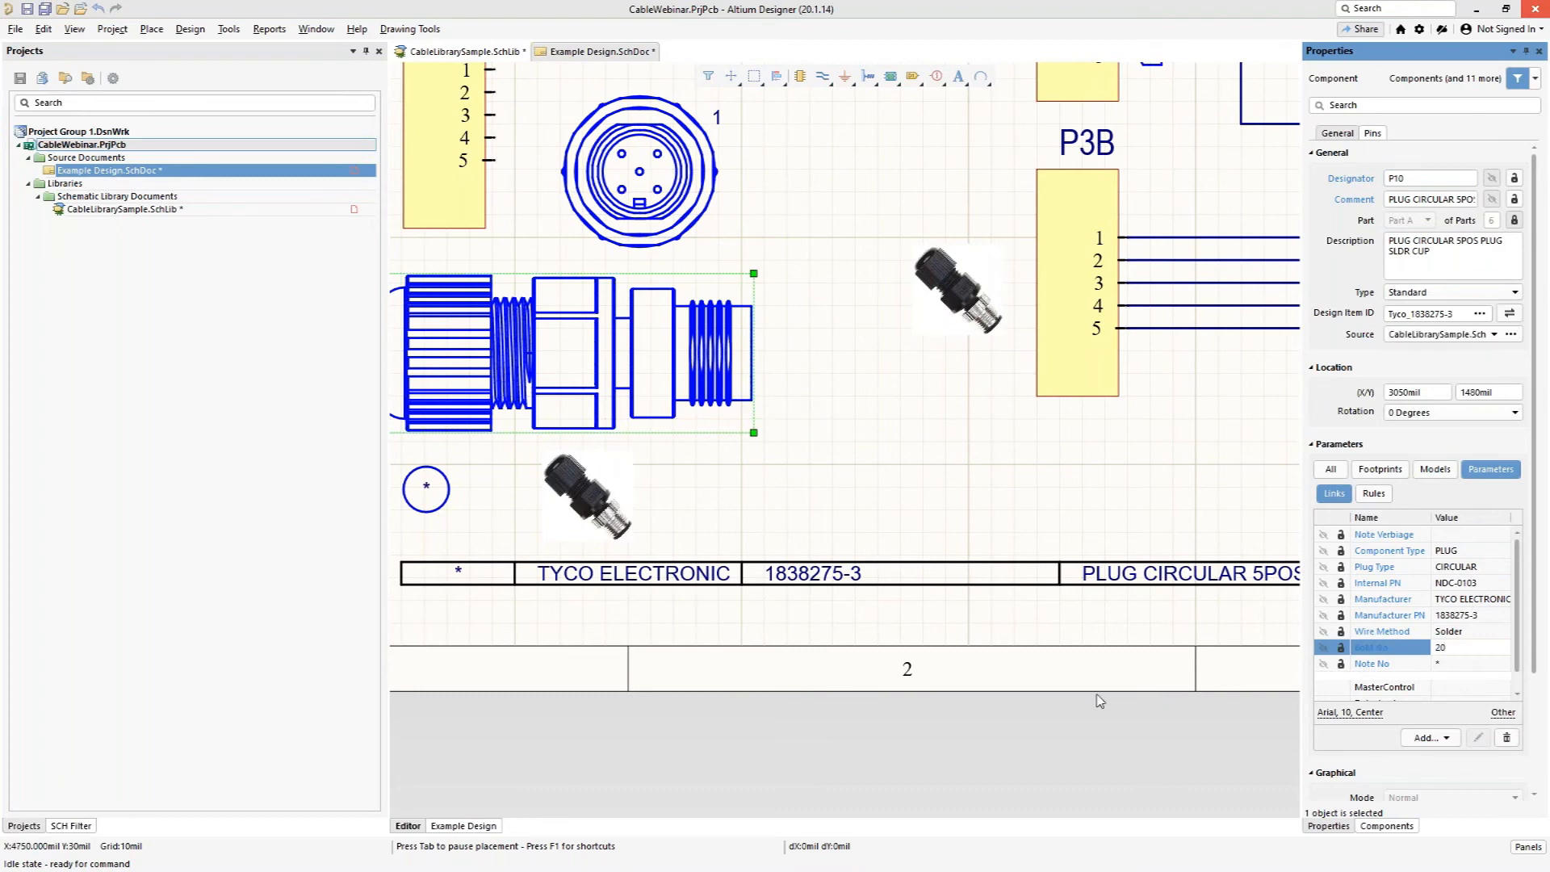
click(875, 535)
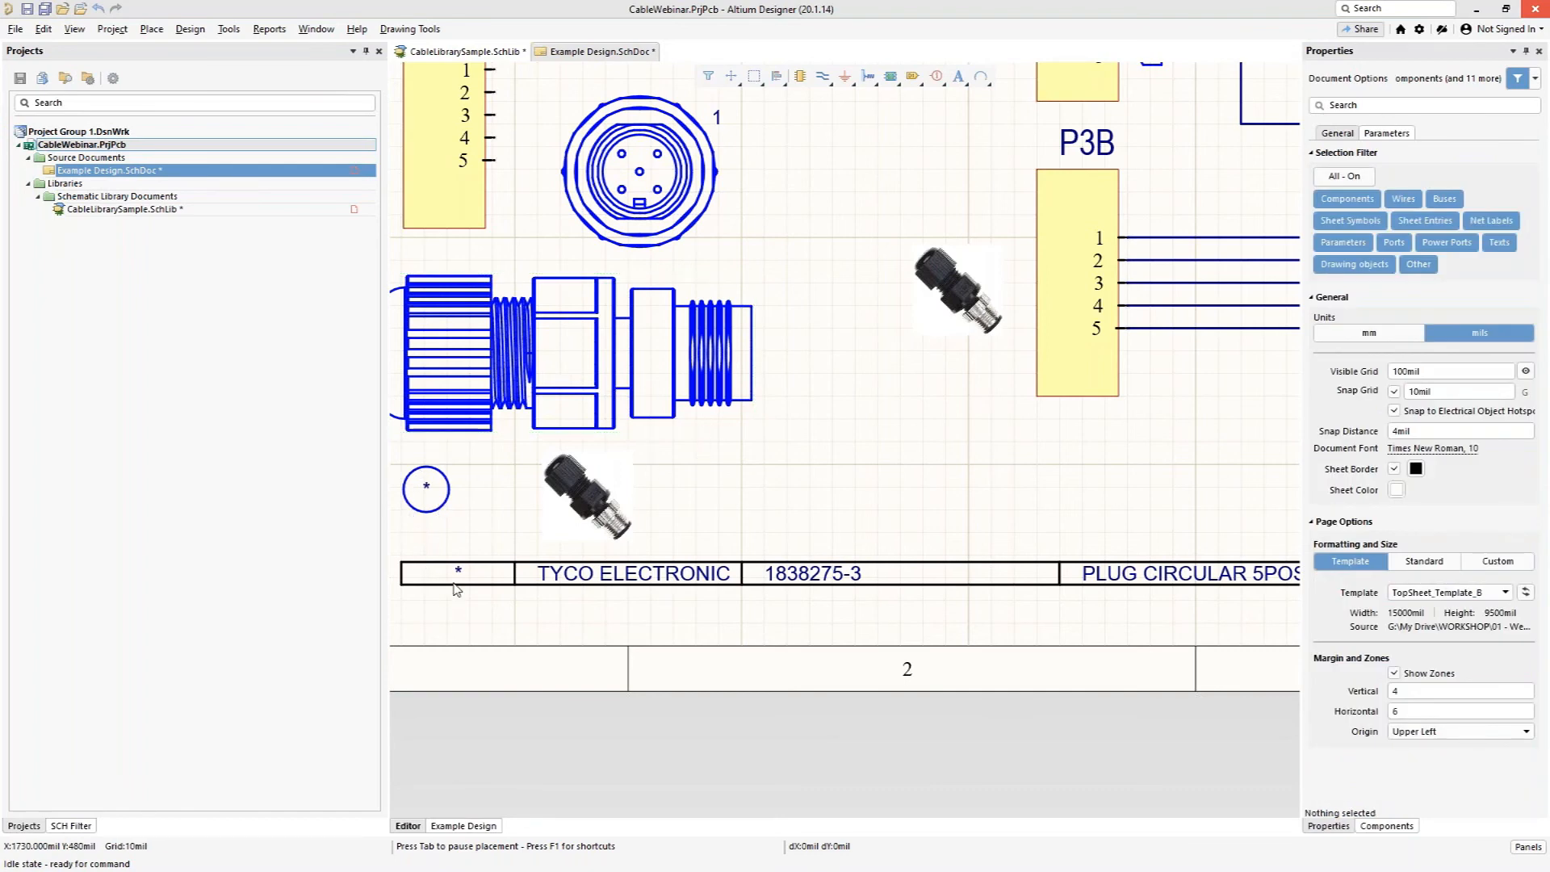
Step: Inspect the placed plug's item balloon, and set the BoM No parameter of its parts-table row, Part E, to 20
click(419, 514)
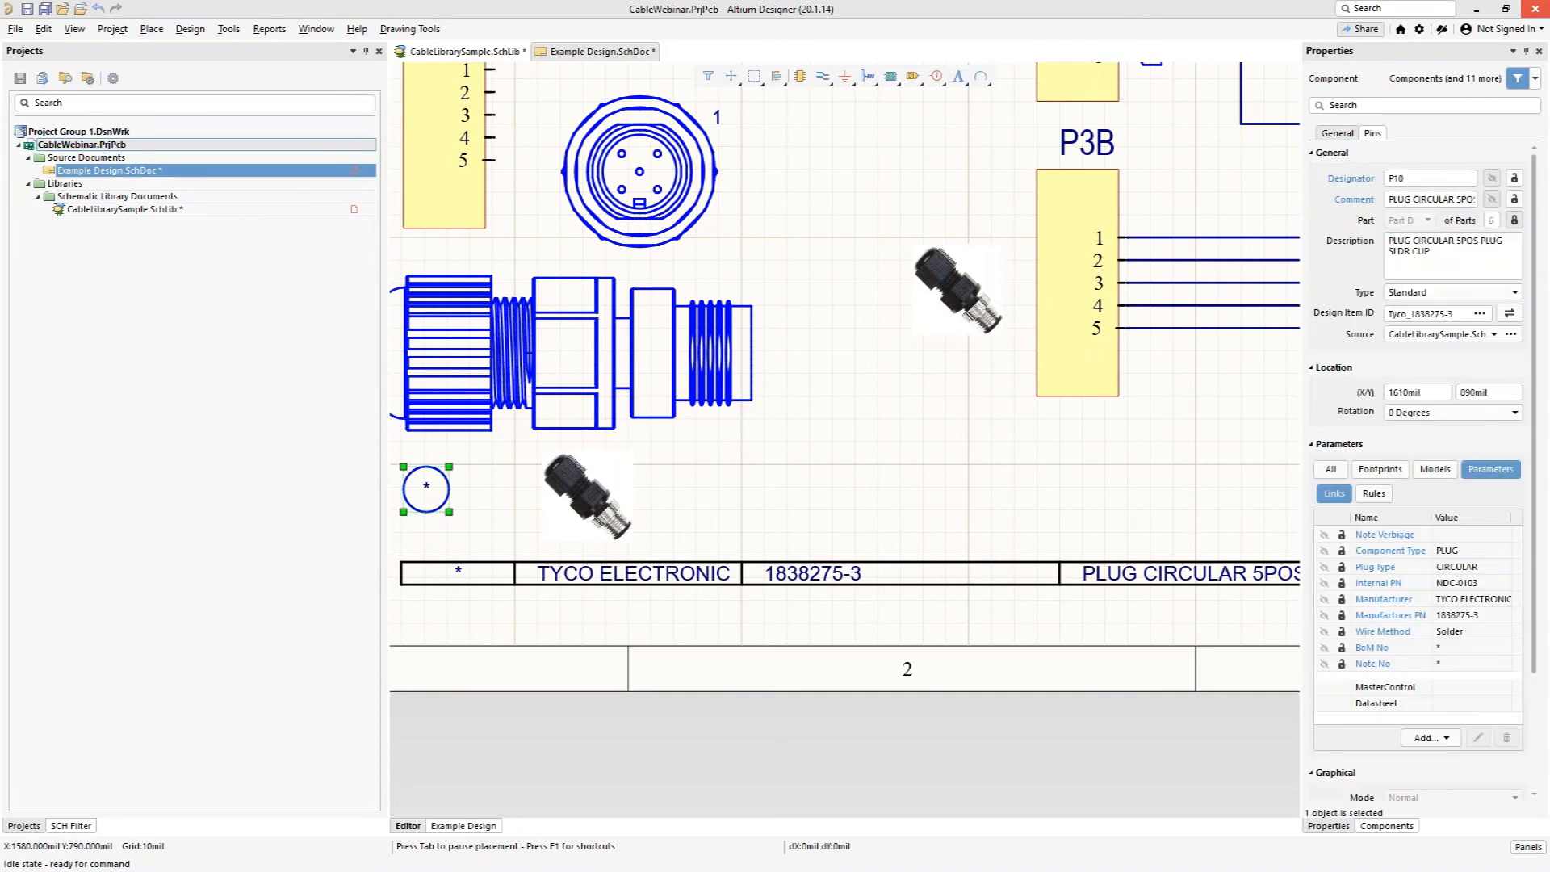
click(460, 588)
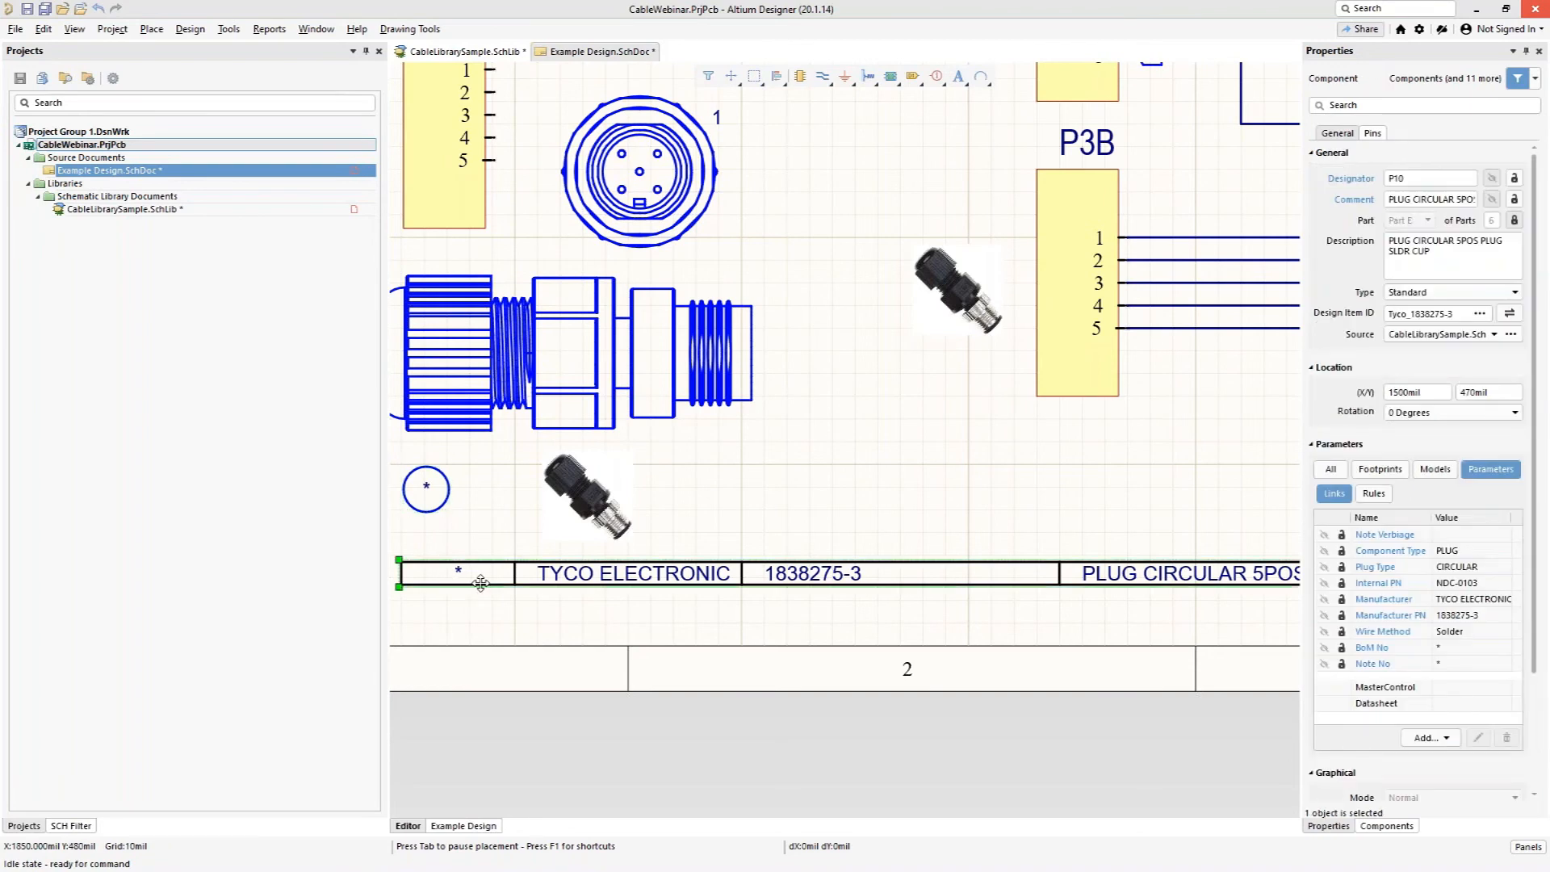
double_click(1440, 648)
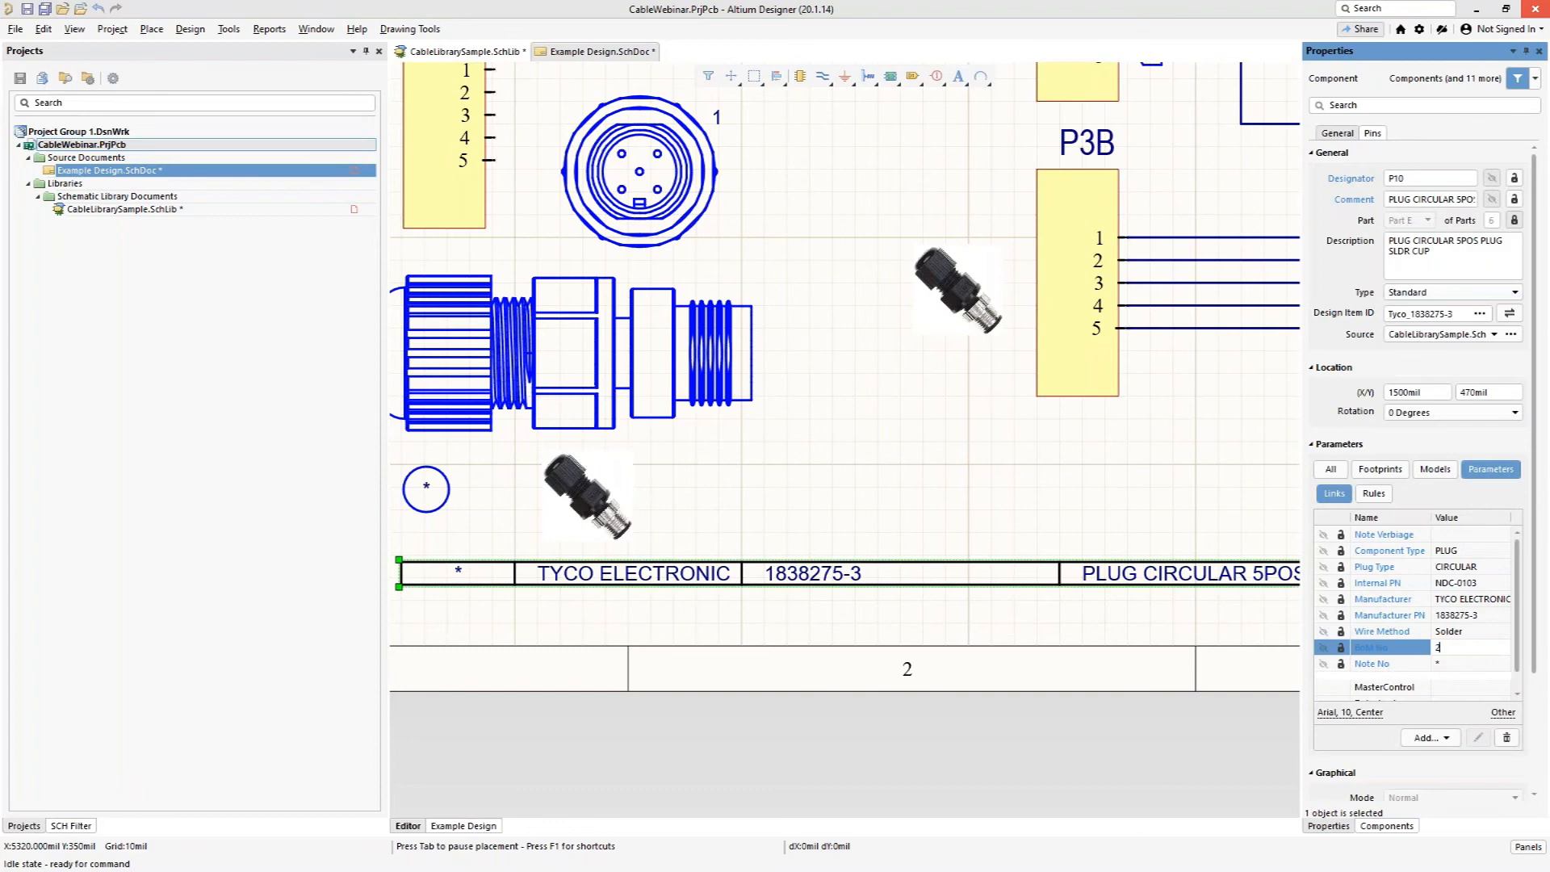
text(20)
key(Return)
click(462, 474)
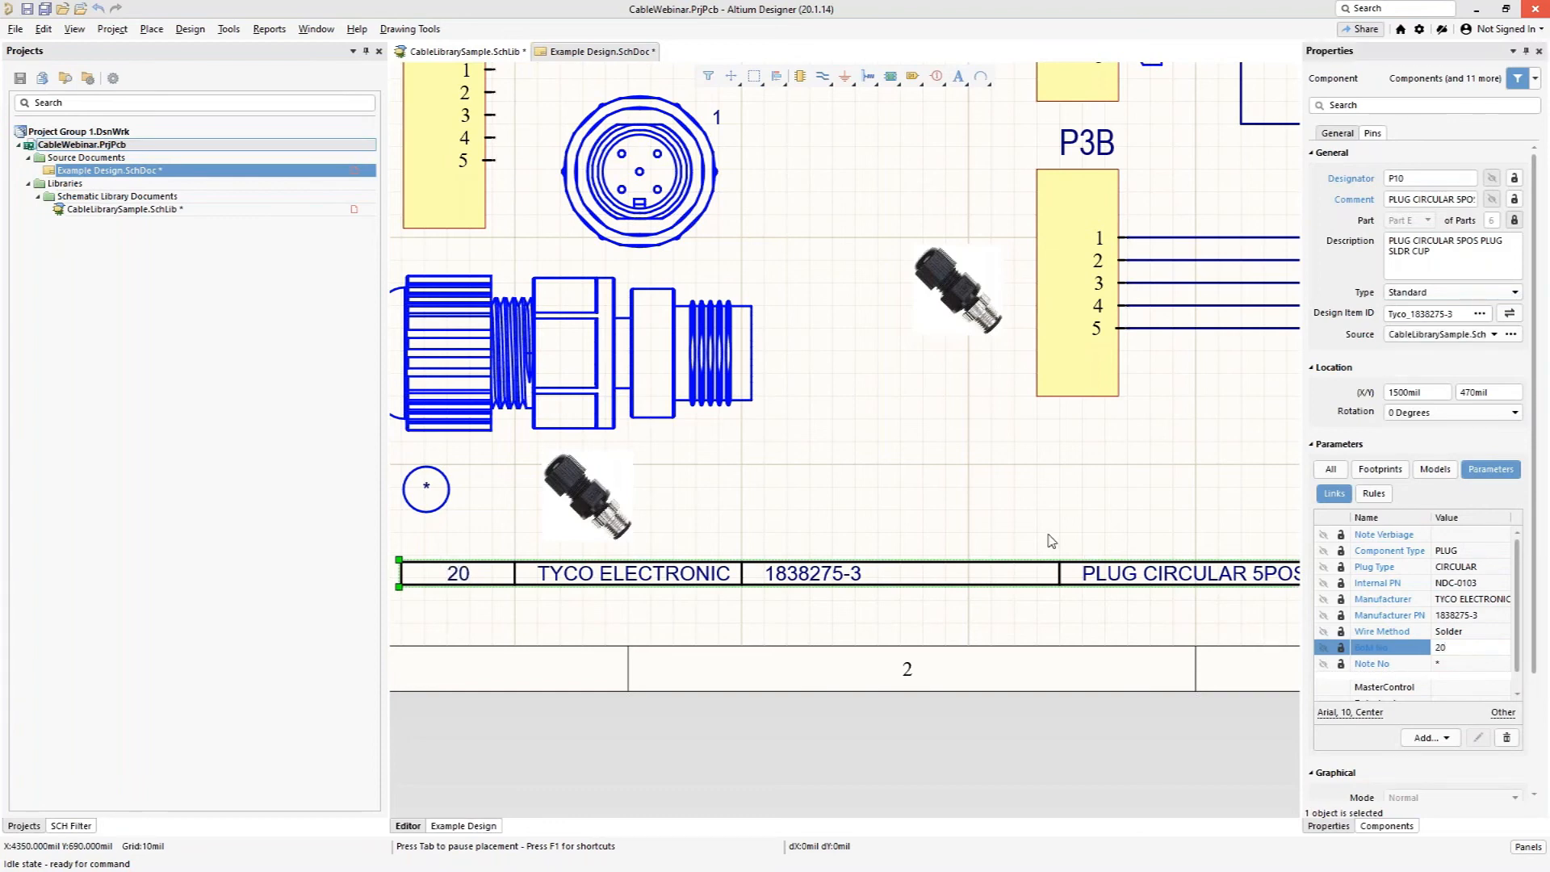
click(1184, 544)
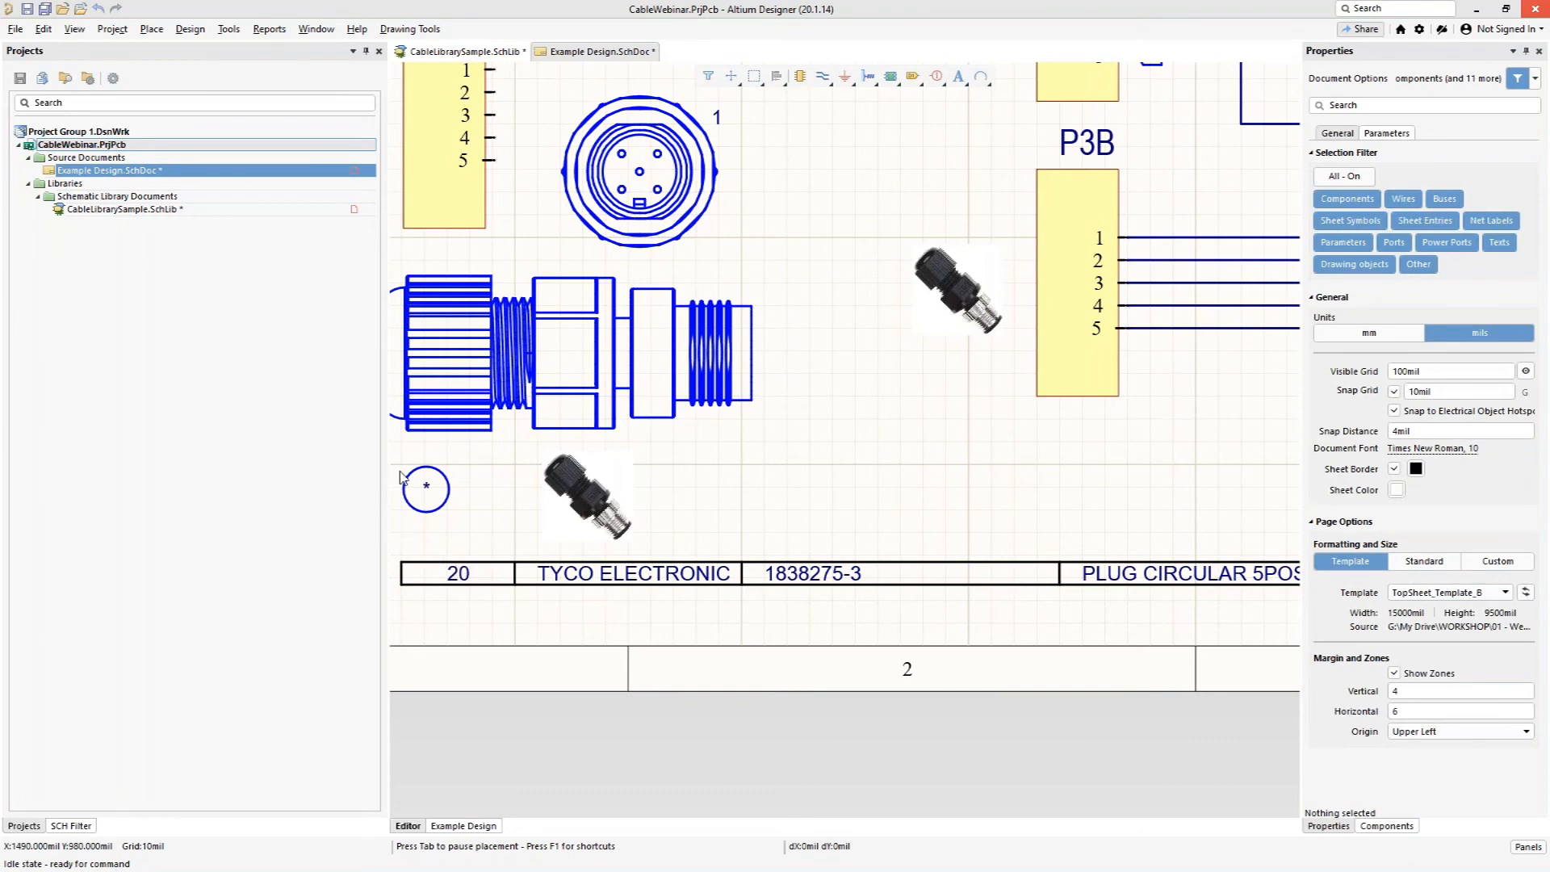
Step: Select all six placed plug parts together and set their BoM No parameter to 20
right_drag(527, 513, 732, 533)
ctrl+scroll(731, 532, down, 1)
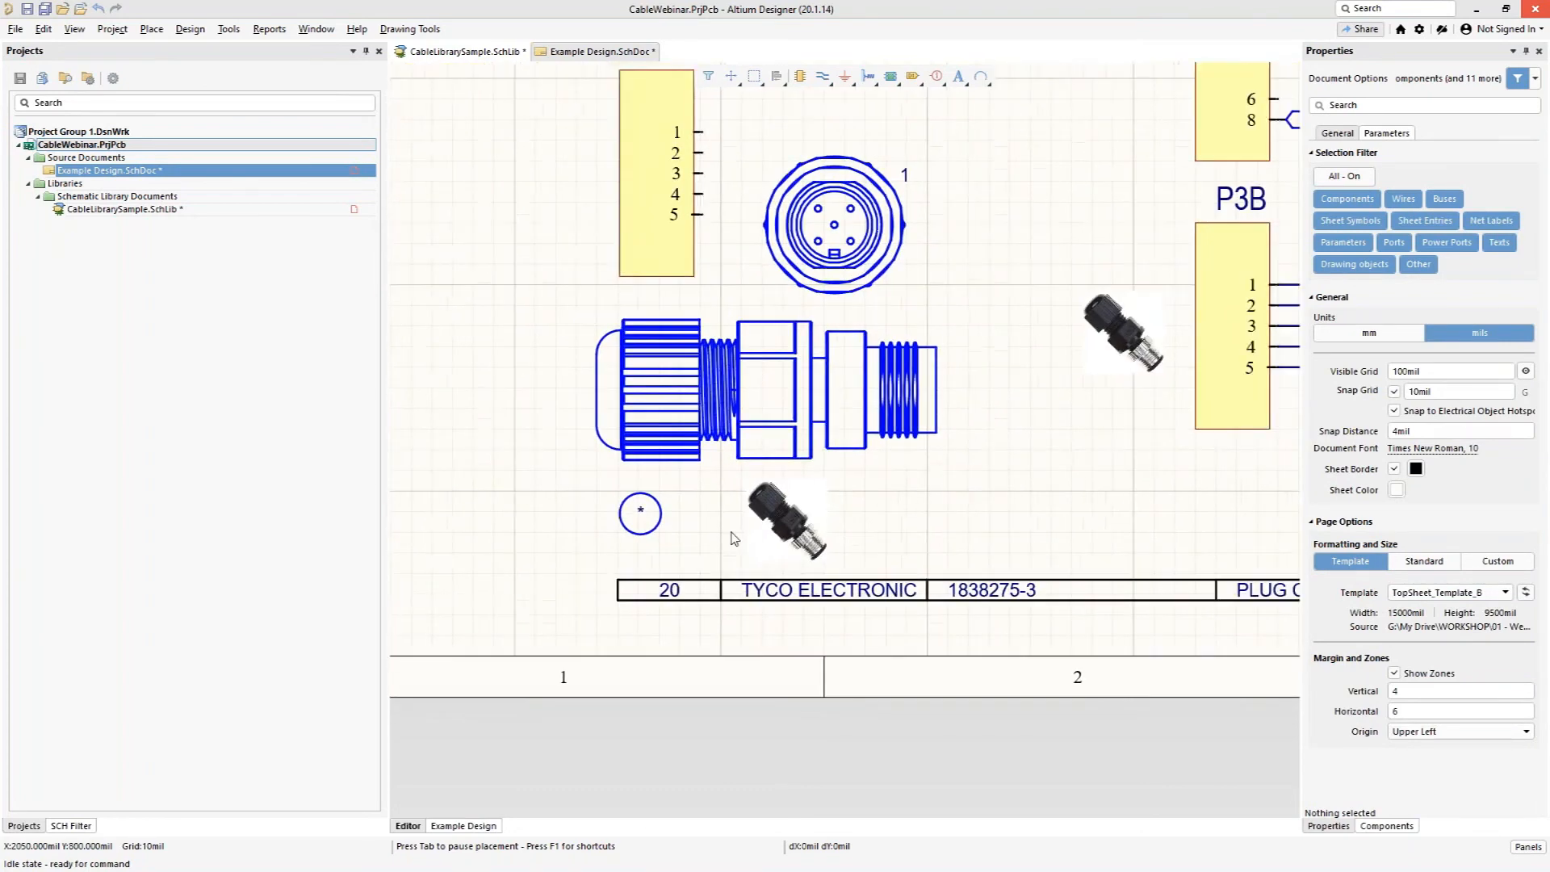
ctrl+scroll(734, 539, down, 3)
drag(911, 196, 568, 593)
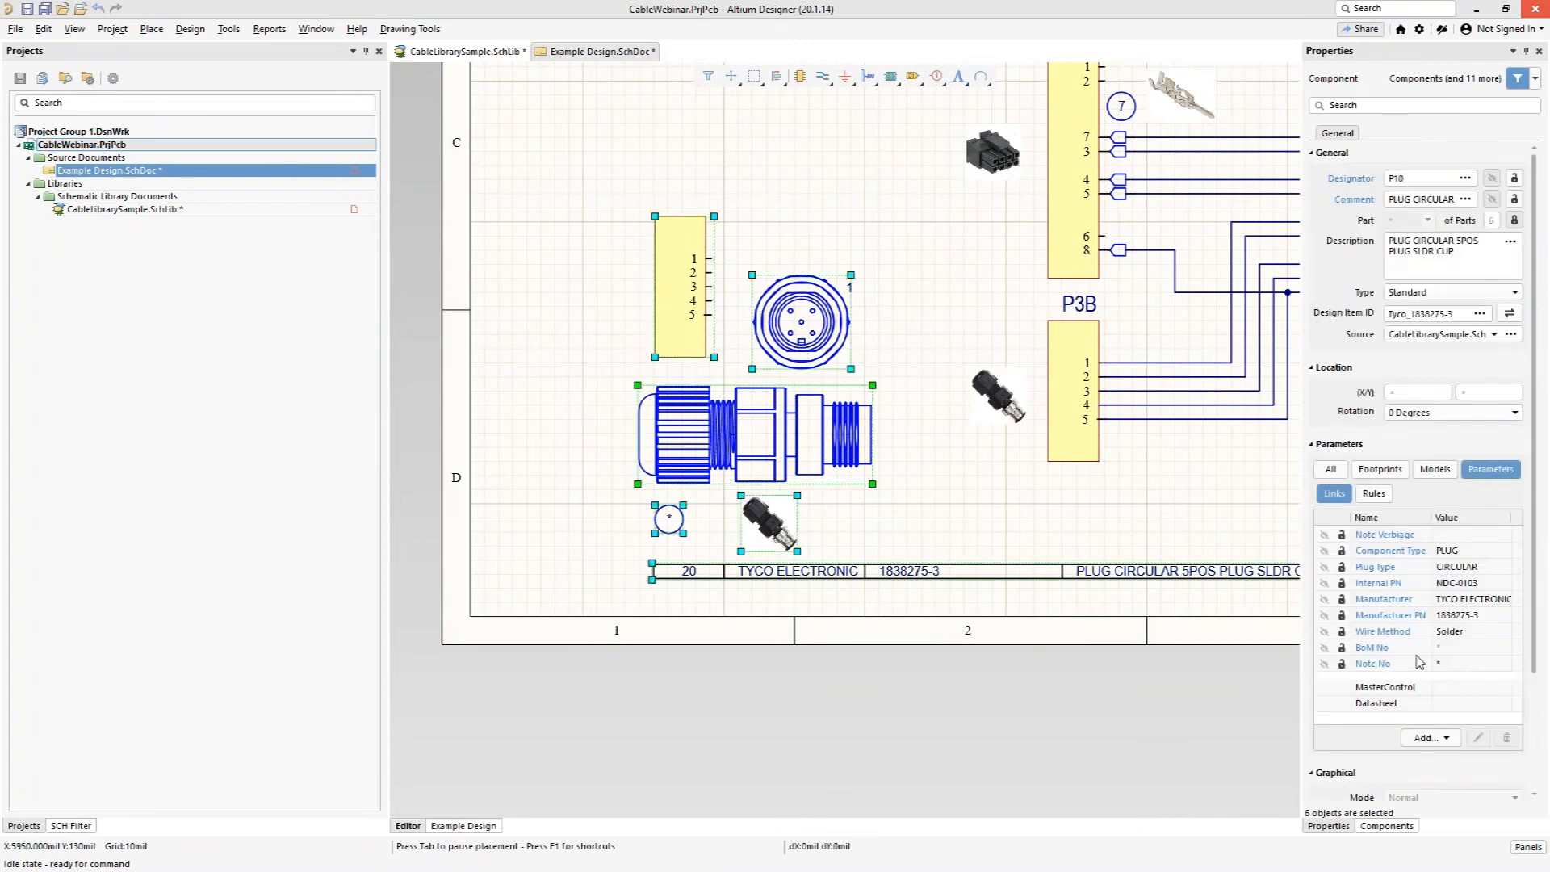
double_click(1441, 647)
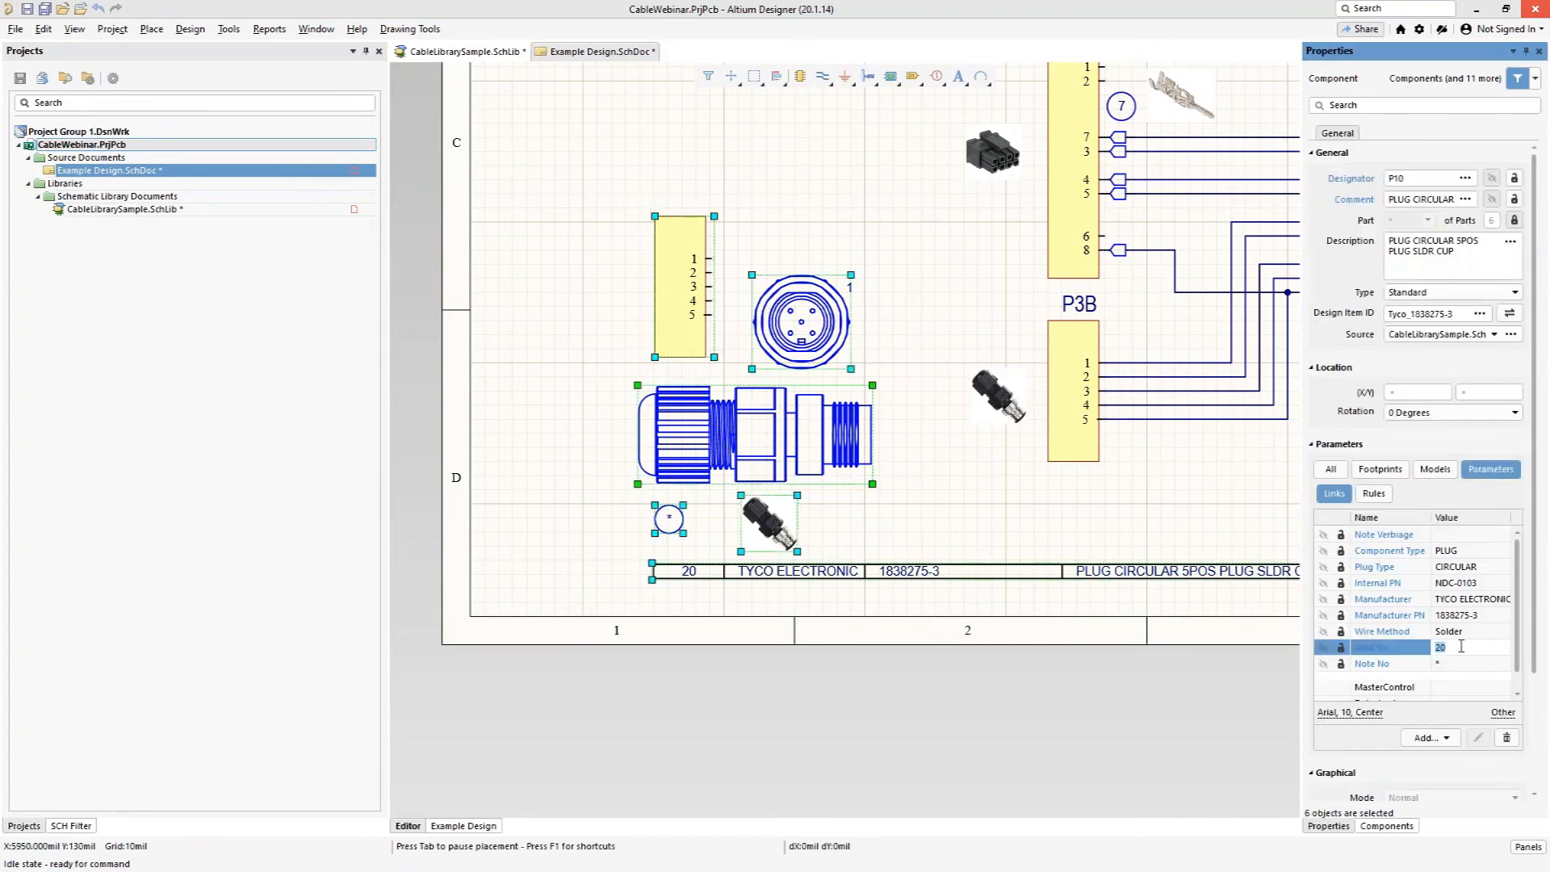
key(Return)
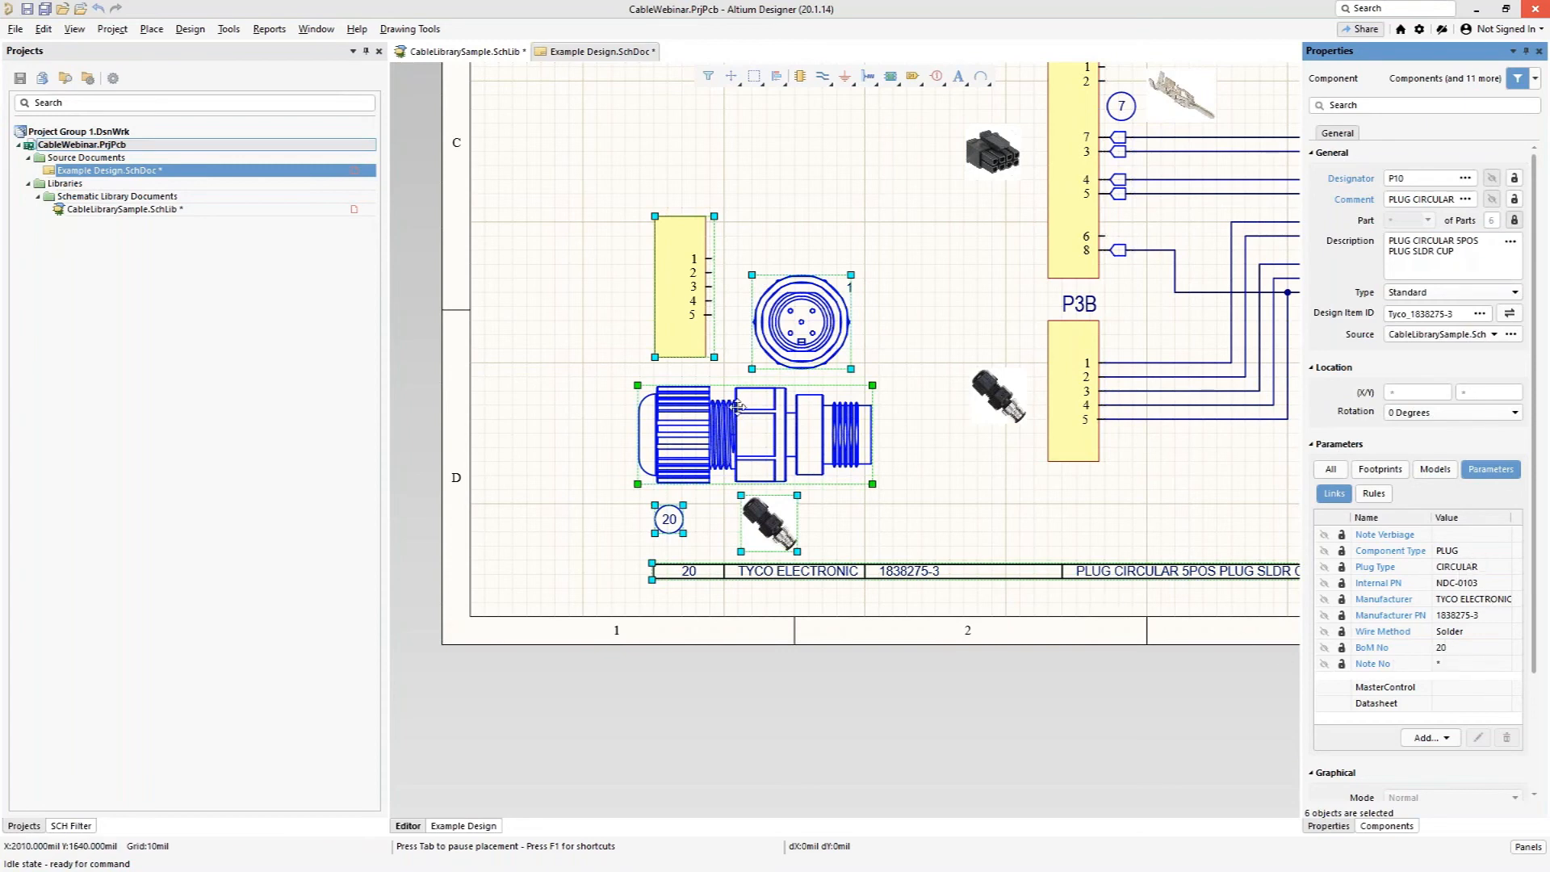
click(874, 387)
Step: Delete the placed Tyco plug graphics, item balloon and parts-table row from the Example Design schematic
ctrl+scroll(871, 387, down, 5)
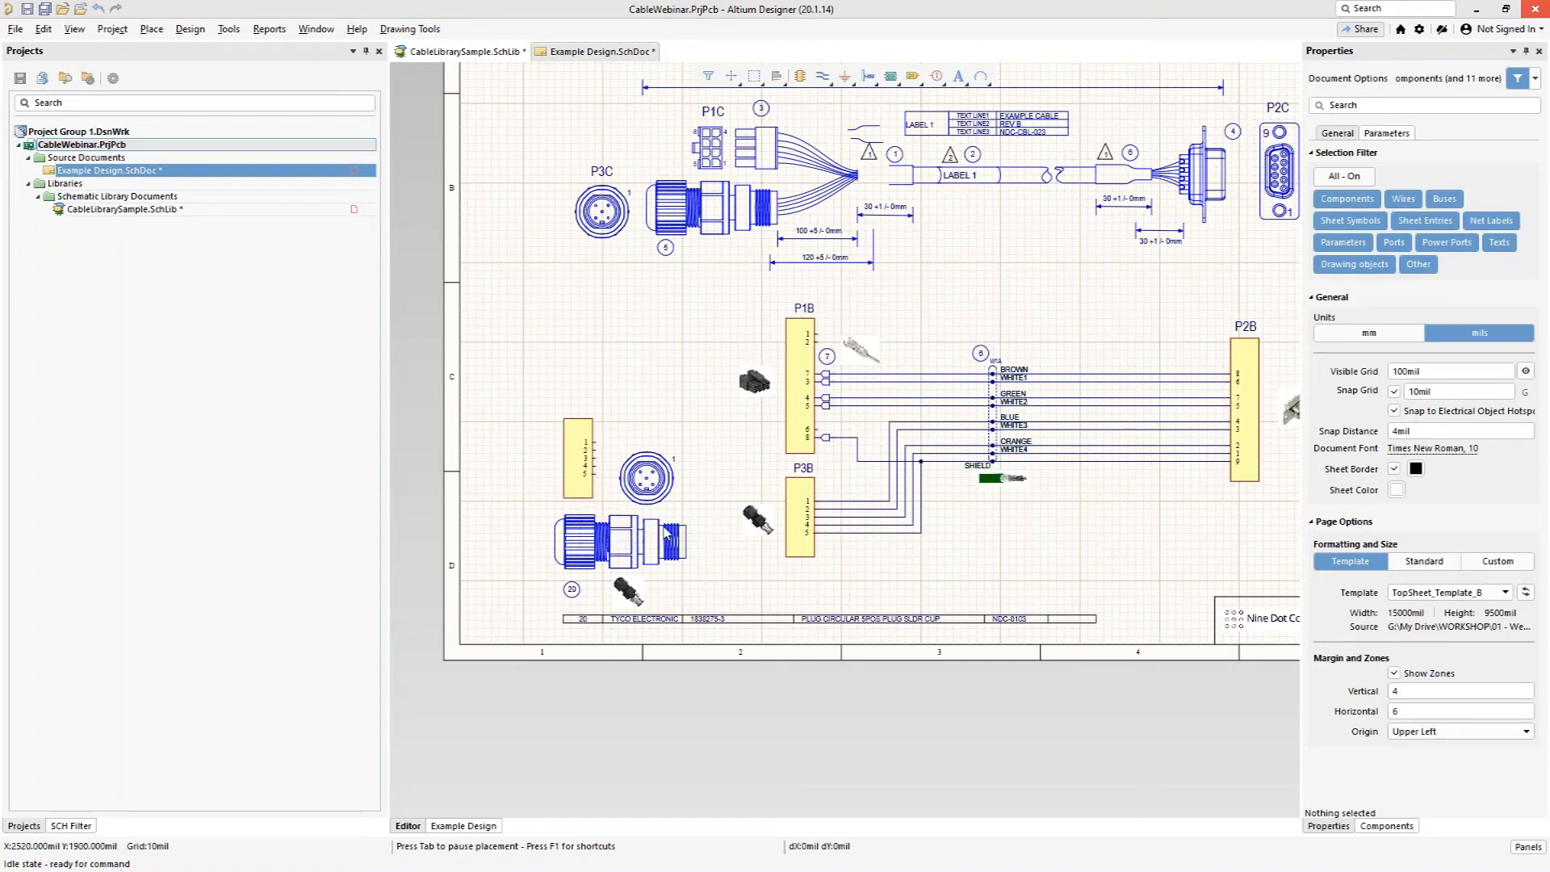
drag(535, 394, 710, 618)
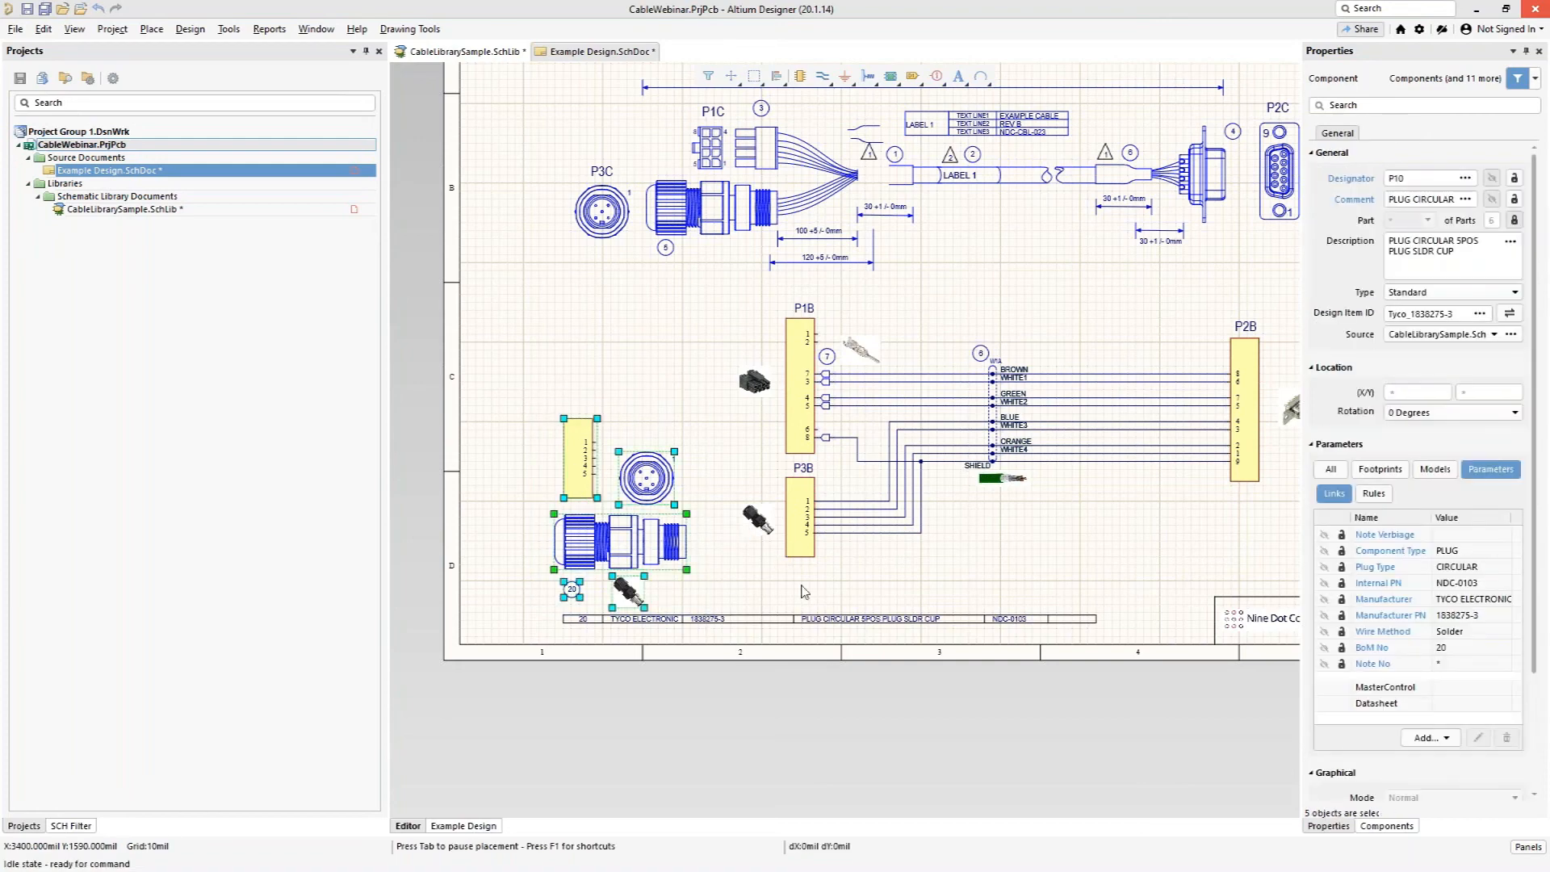
key(Delete)
click(671, 618)
key(Delete)
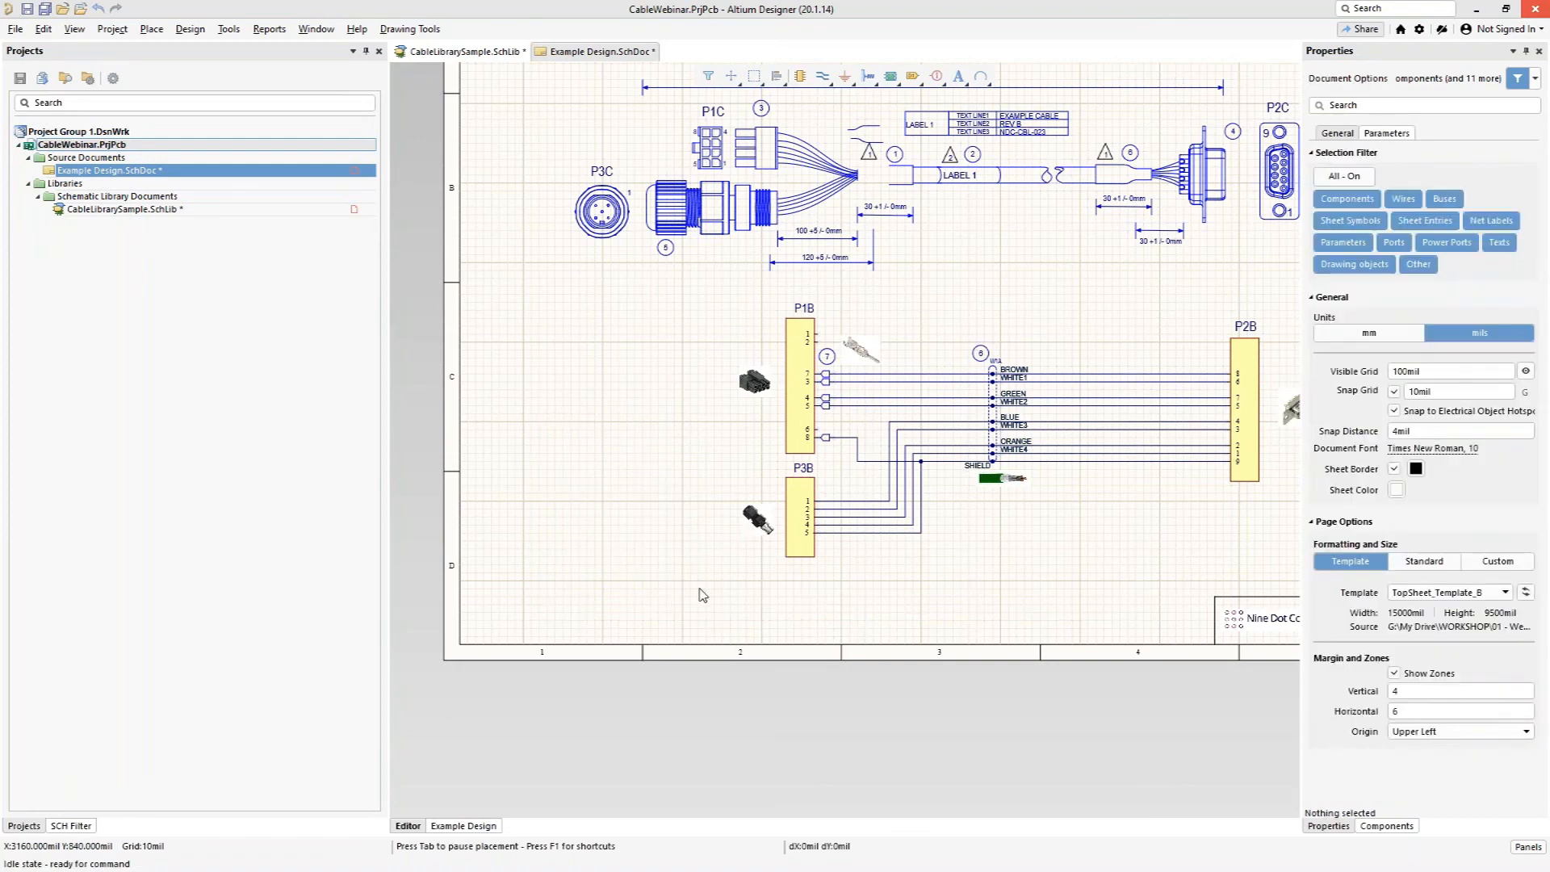
Step: Examine the Example Design's connector wiring and its parts table, including the description, internal part number and quantity columns
ctrl+scroll(875, 385, up, 1)
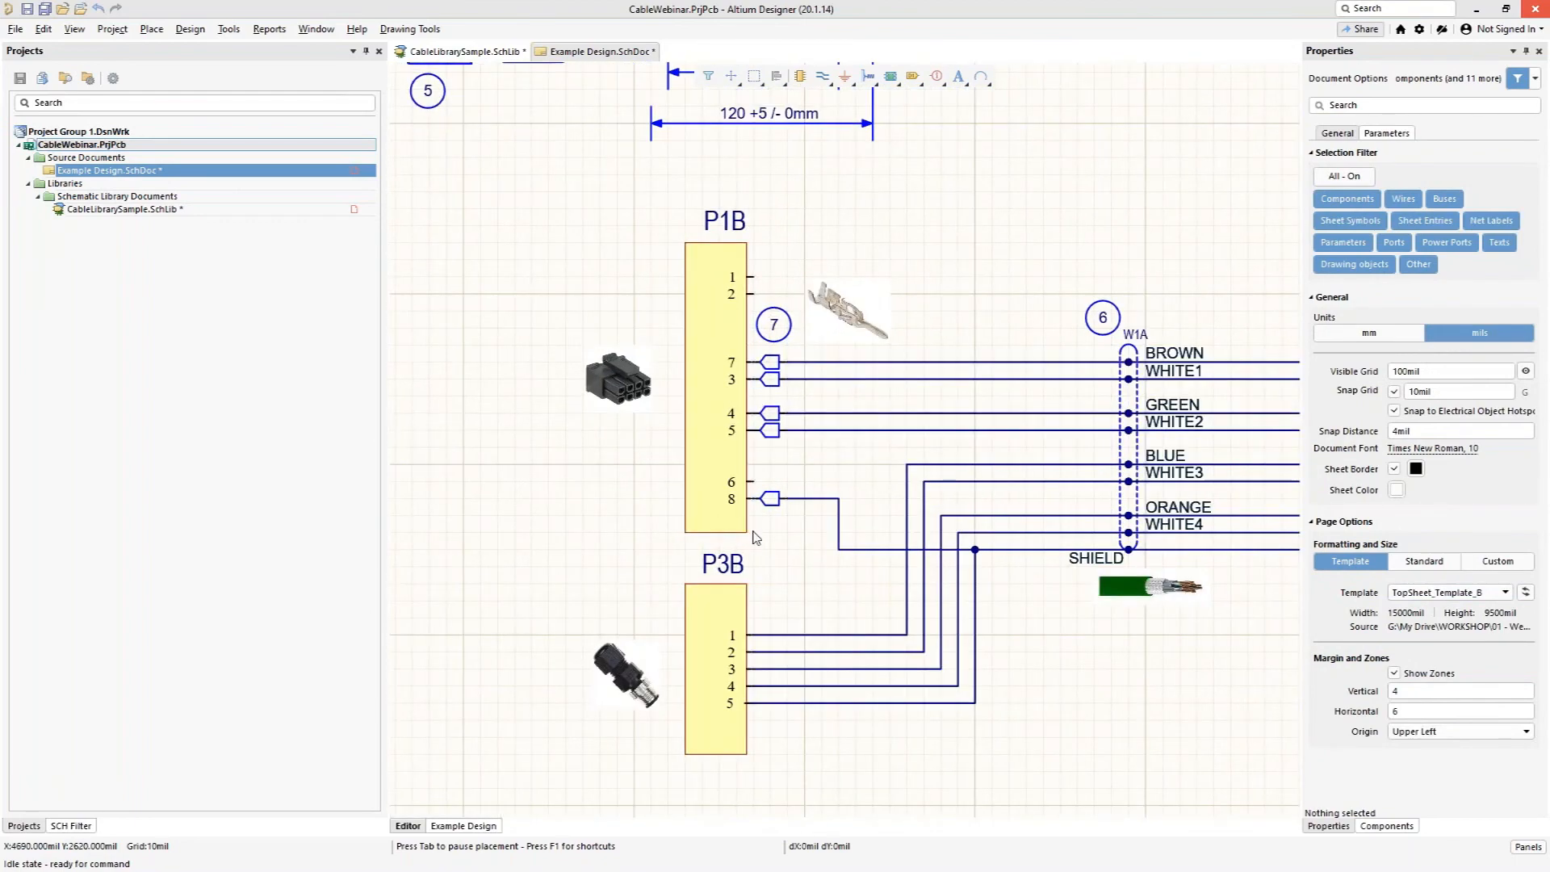
ctrl+scroll(1107, 243, down, 3)
right_drag(1161, 240, 910, 438)
ctrl+scroll(1045, 248, up, 3)
right_drag(961, 276, 852, 384)
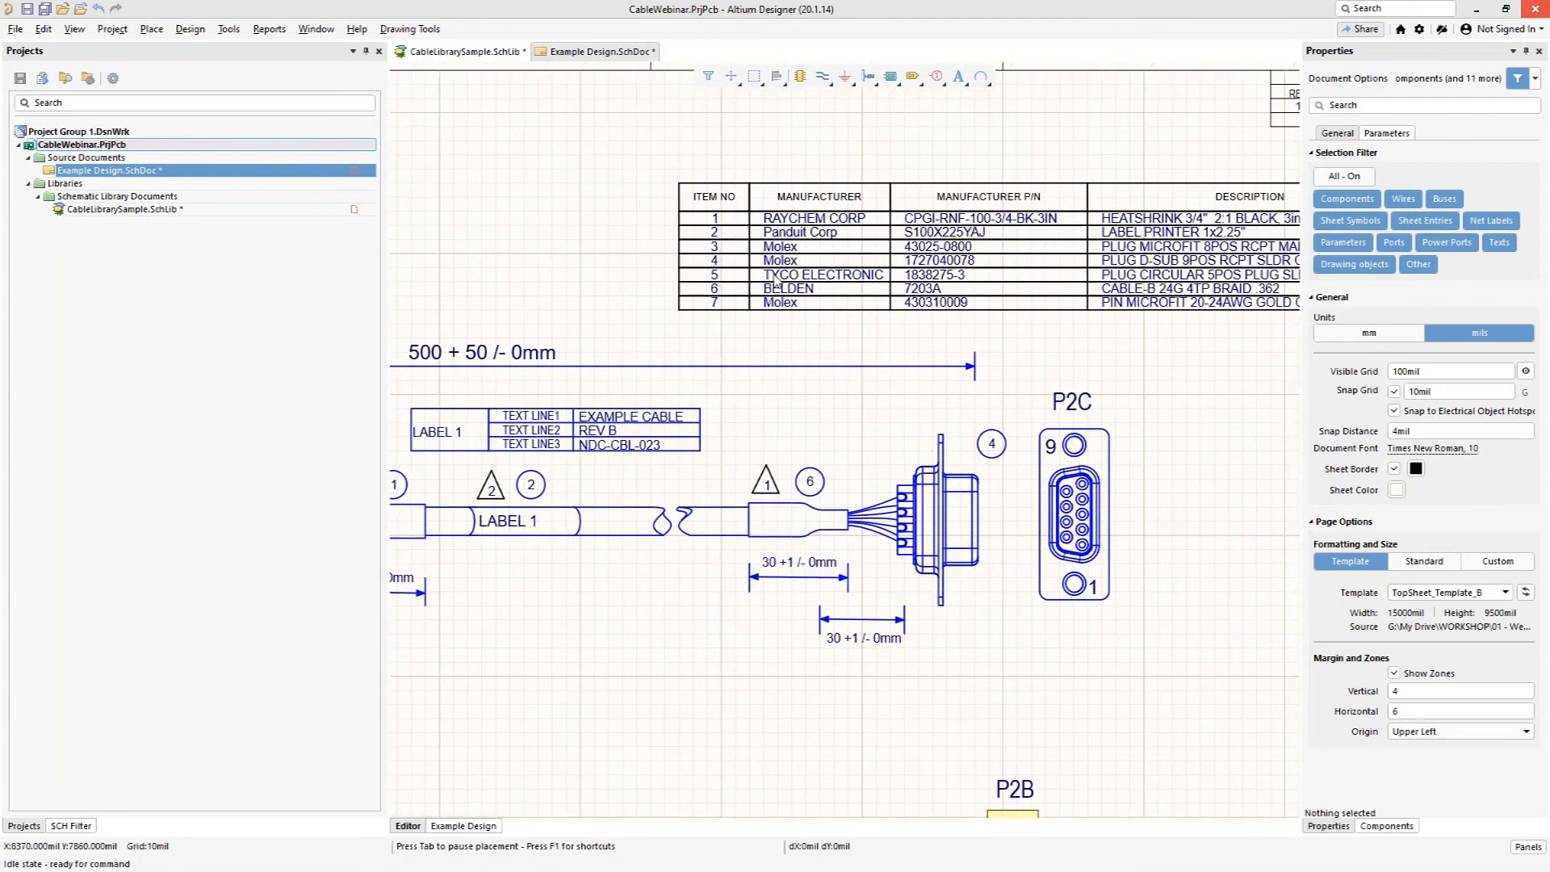
ctrl+scroll(705, 181, up, 1)
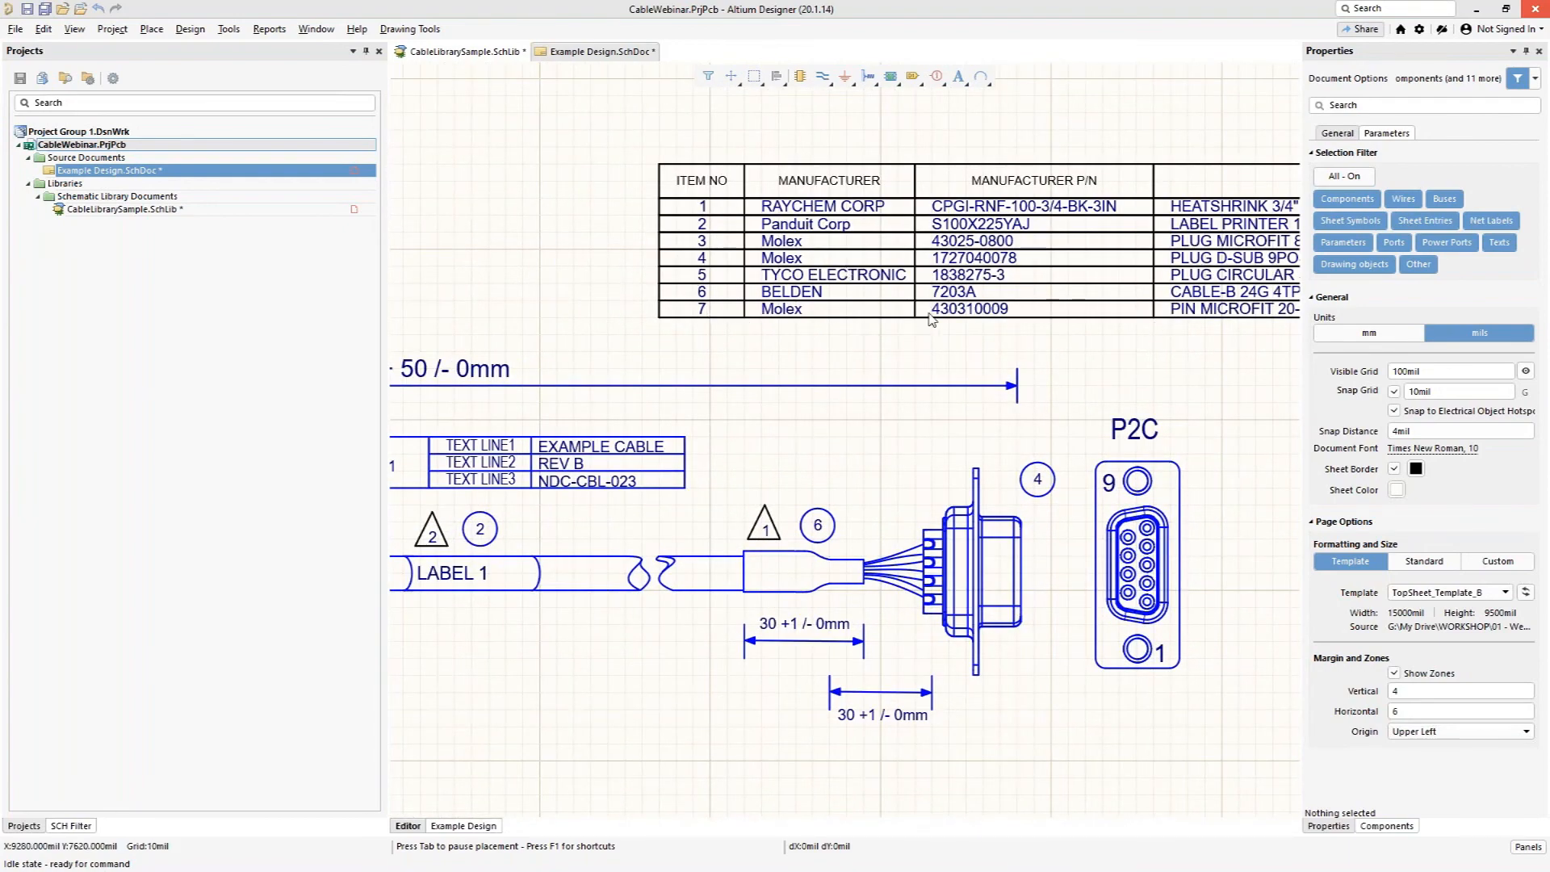
shift+scroll(1142, 367, right, 5)
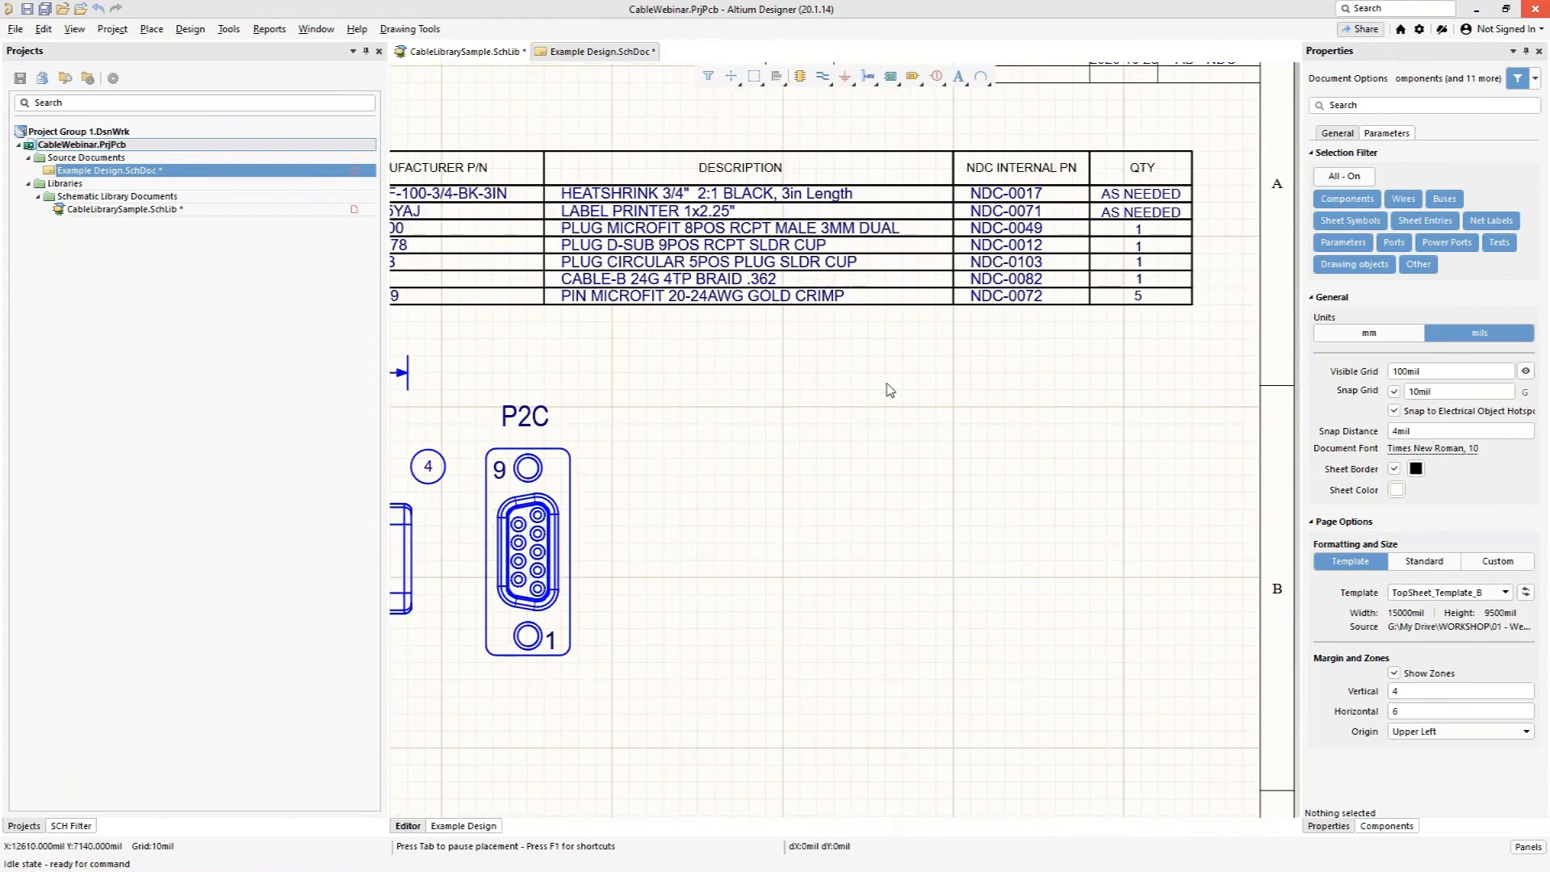
ctrl+scroll(840, 359, down, 3)
mouse_move(810, 372)
right_down()
mouse_move(956, 368)
mouse_move(1037, 281)
right_up()
right_drag(744, 444, 869, 358)
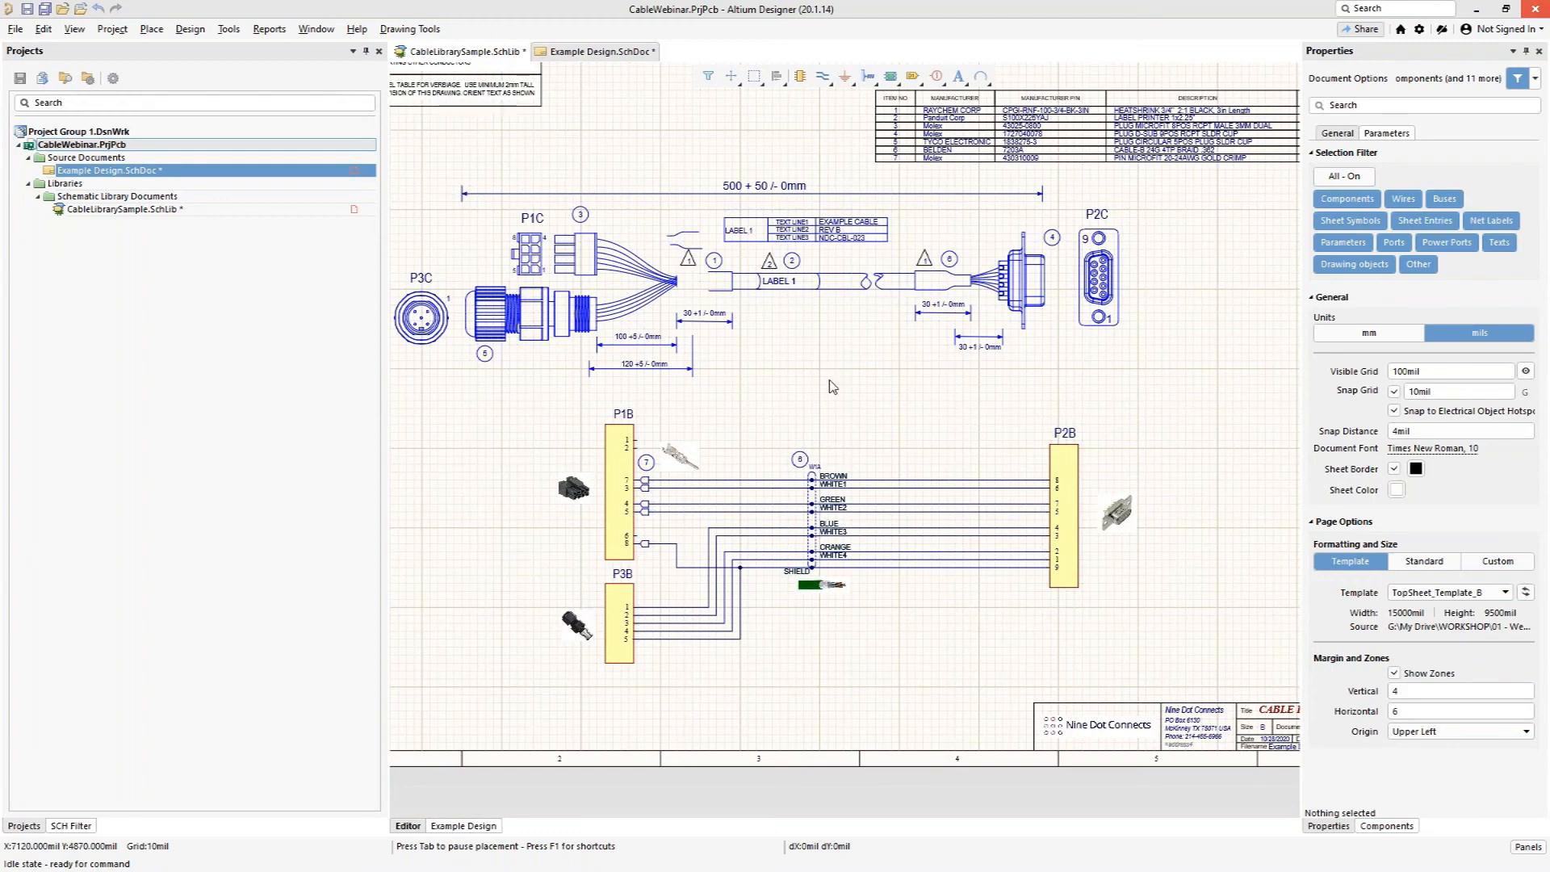
Step: Inspect the heatshrink at the D-sub end of the cable, including its outline, item balloon and note triangle
ctrl+scroll(828, 381, up, 1)
ctrl+scroll(827, 381, up, 1)
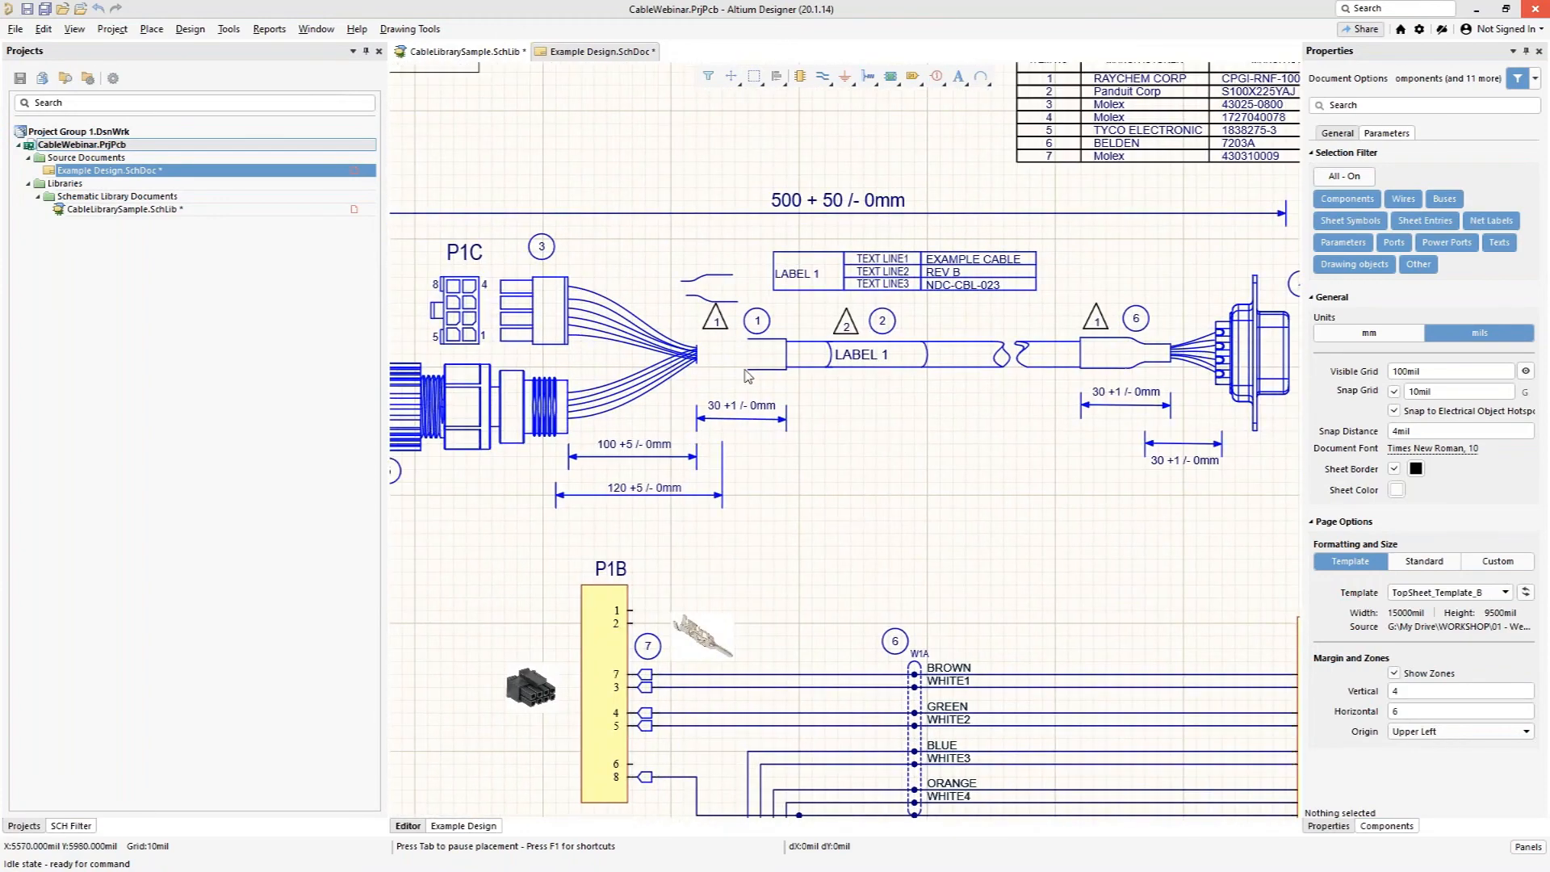
right_drag(671, 321, 885, 443)
right_drag(585, 251, 761, 307)
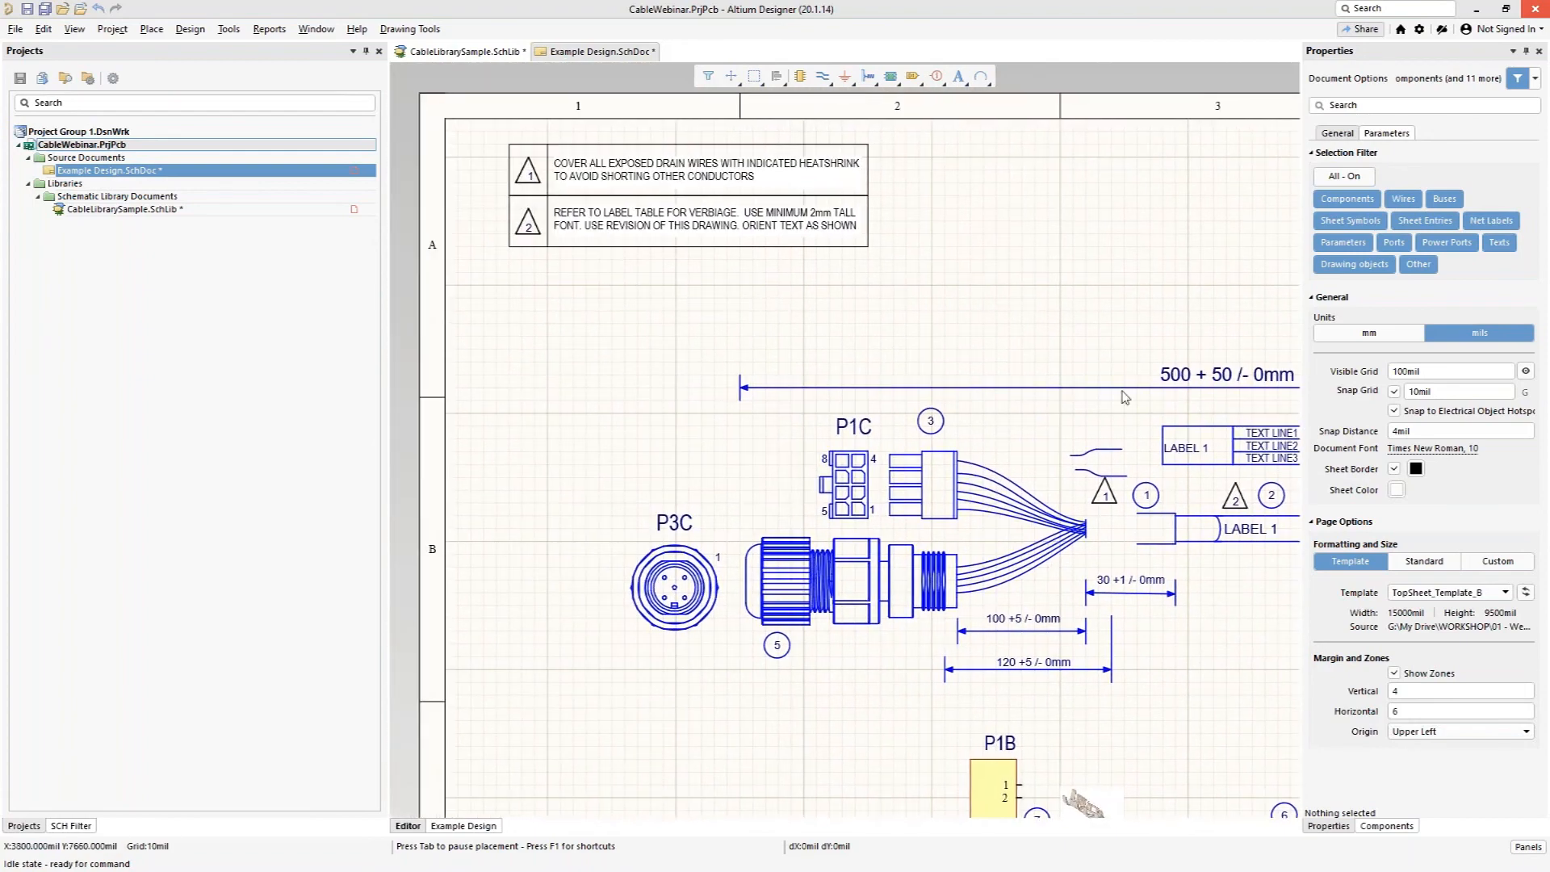
right_drag(1097, 334, 572, 270)
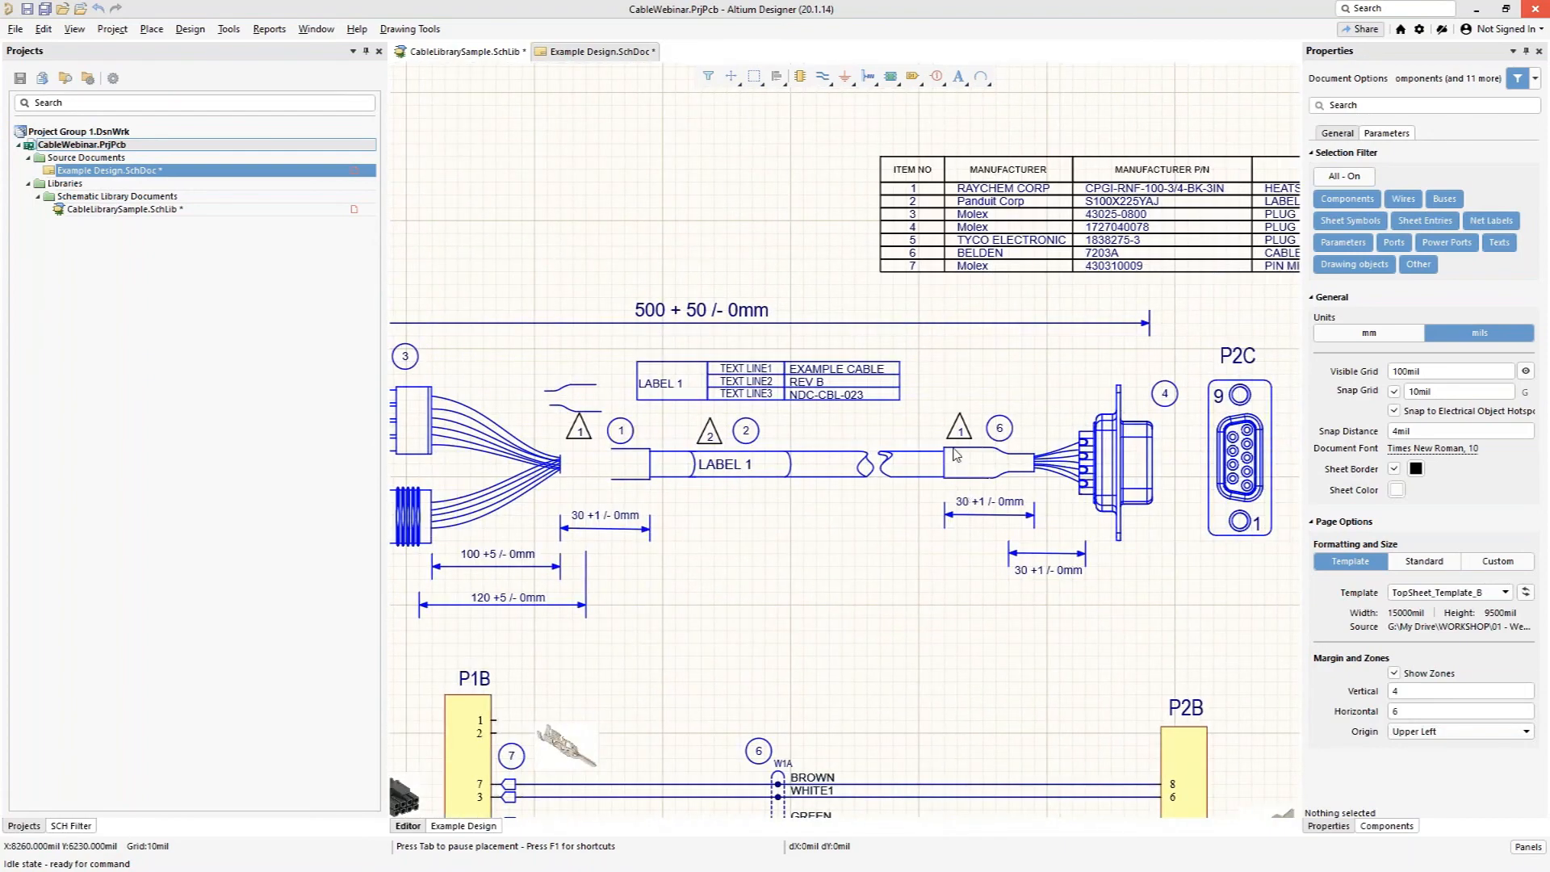
ctrl+scroll(965, 499, up, 4)
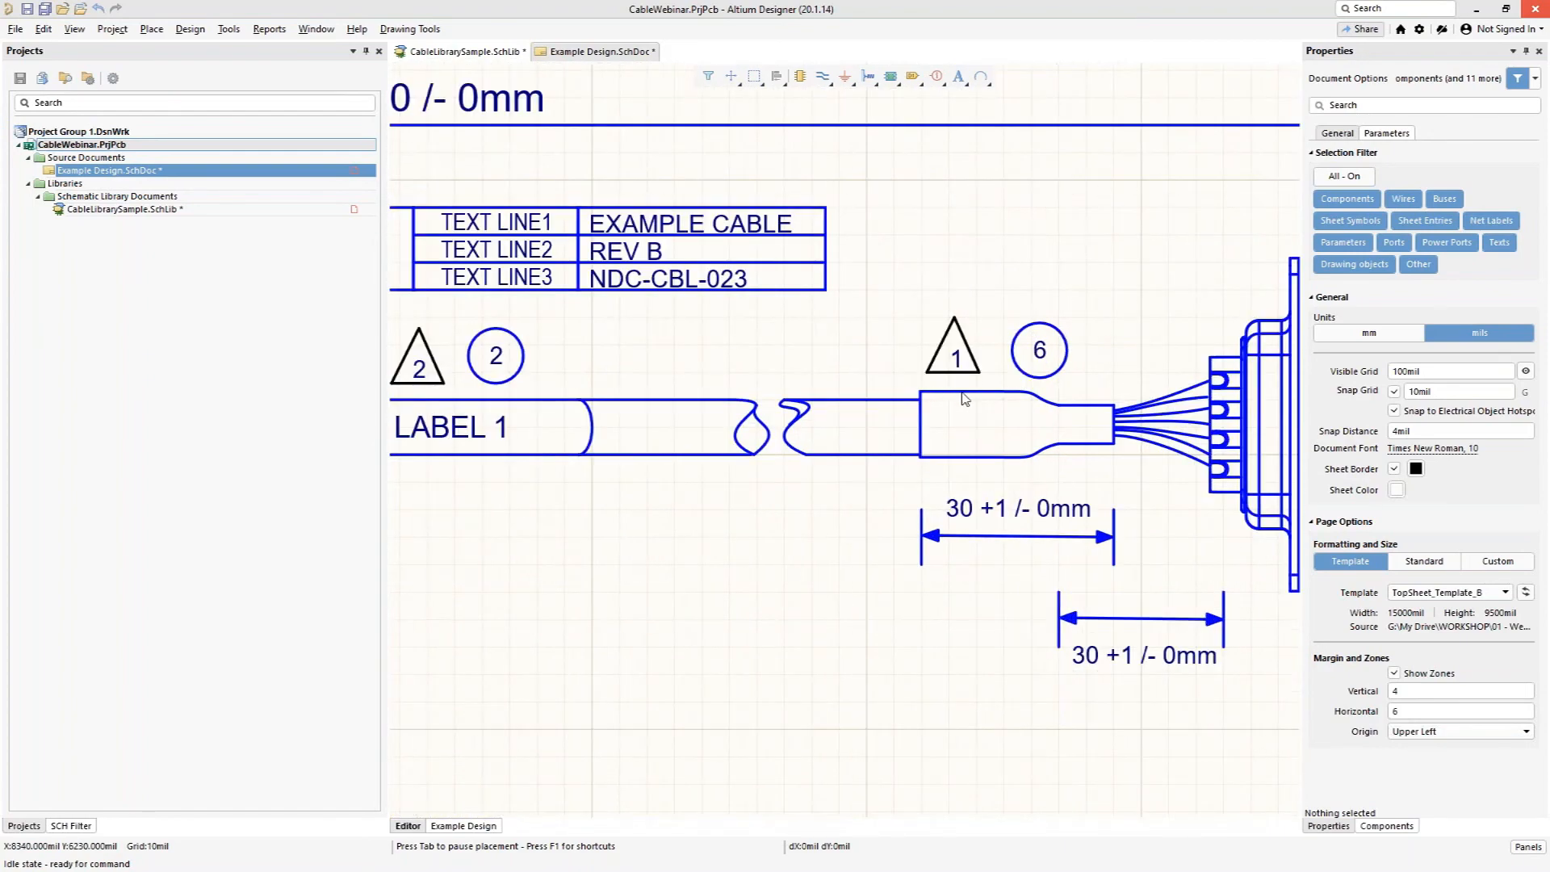
click(963, 394)
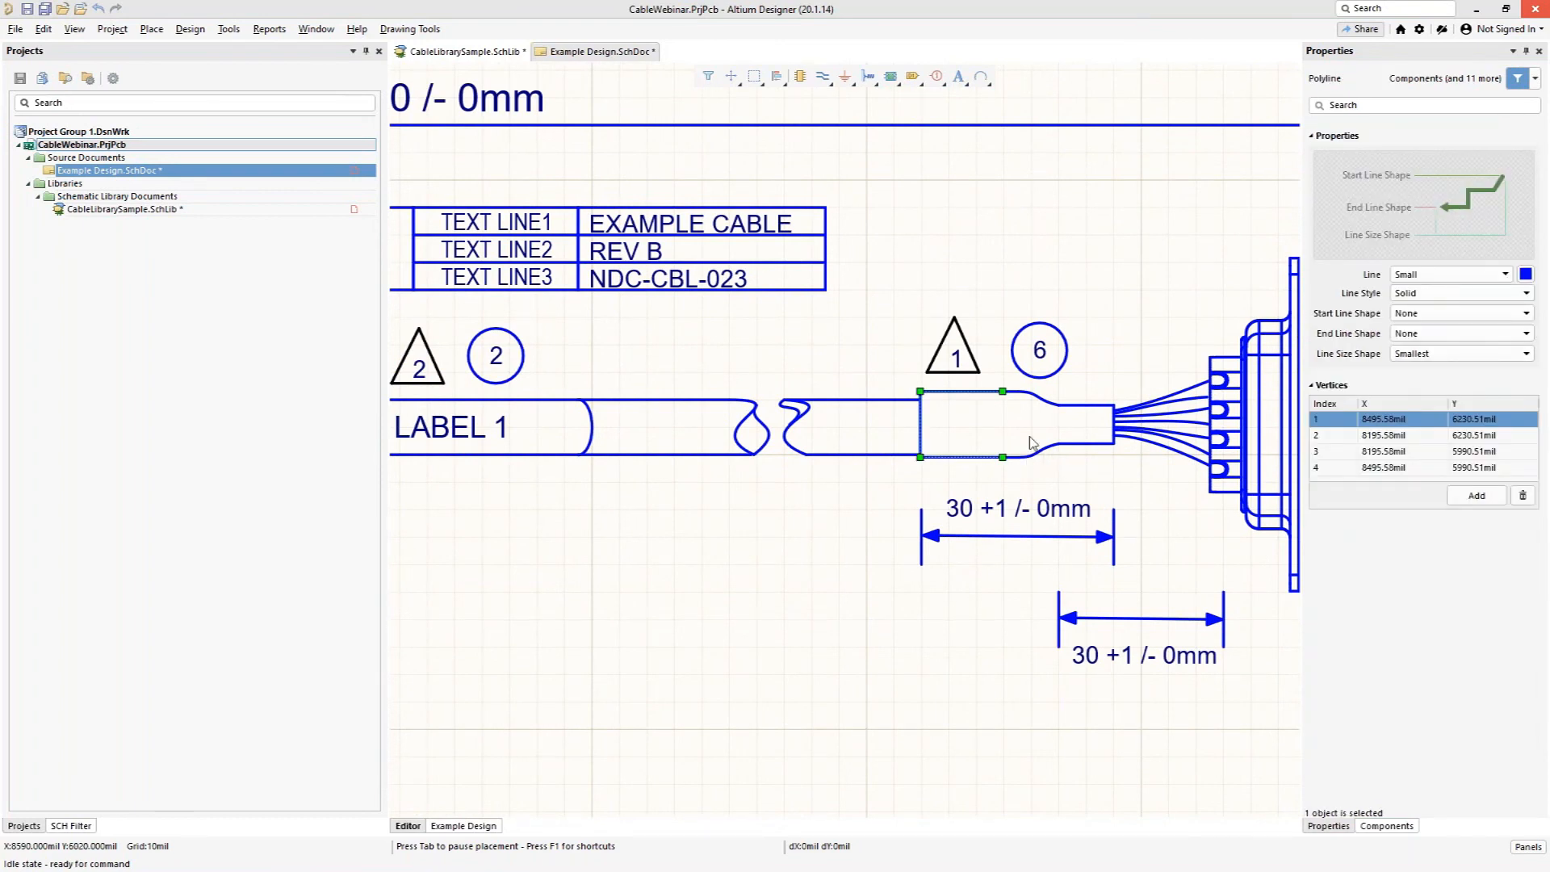
click(1060, 412)
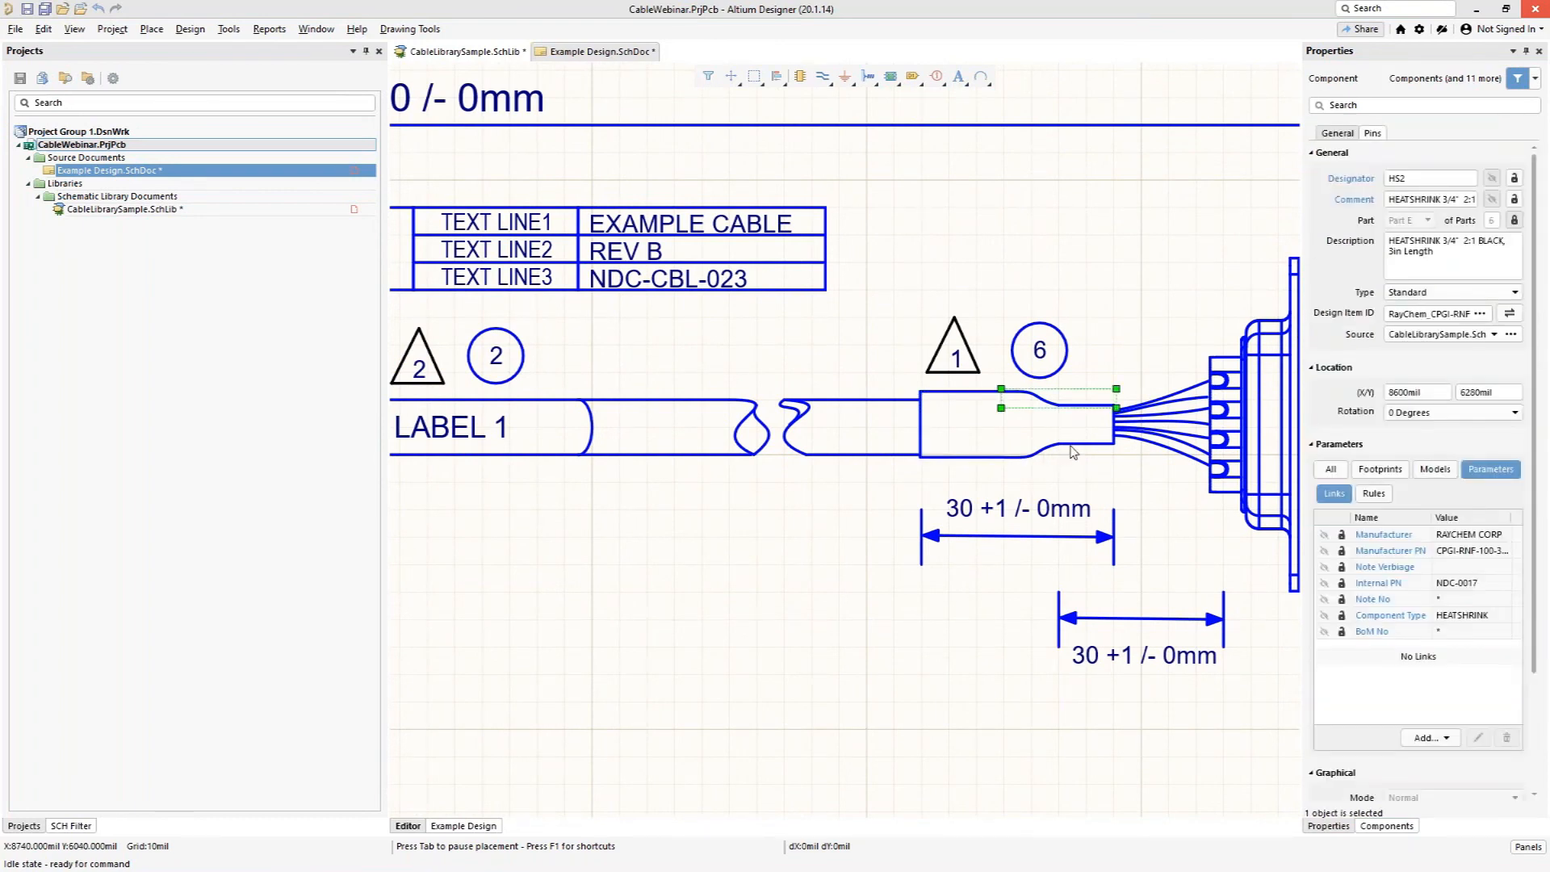
click(1046, 378)
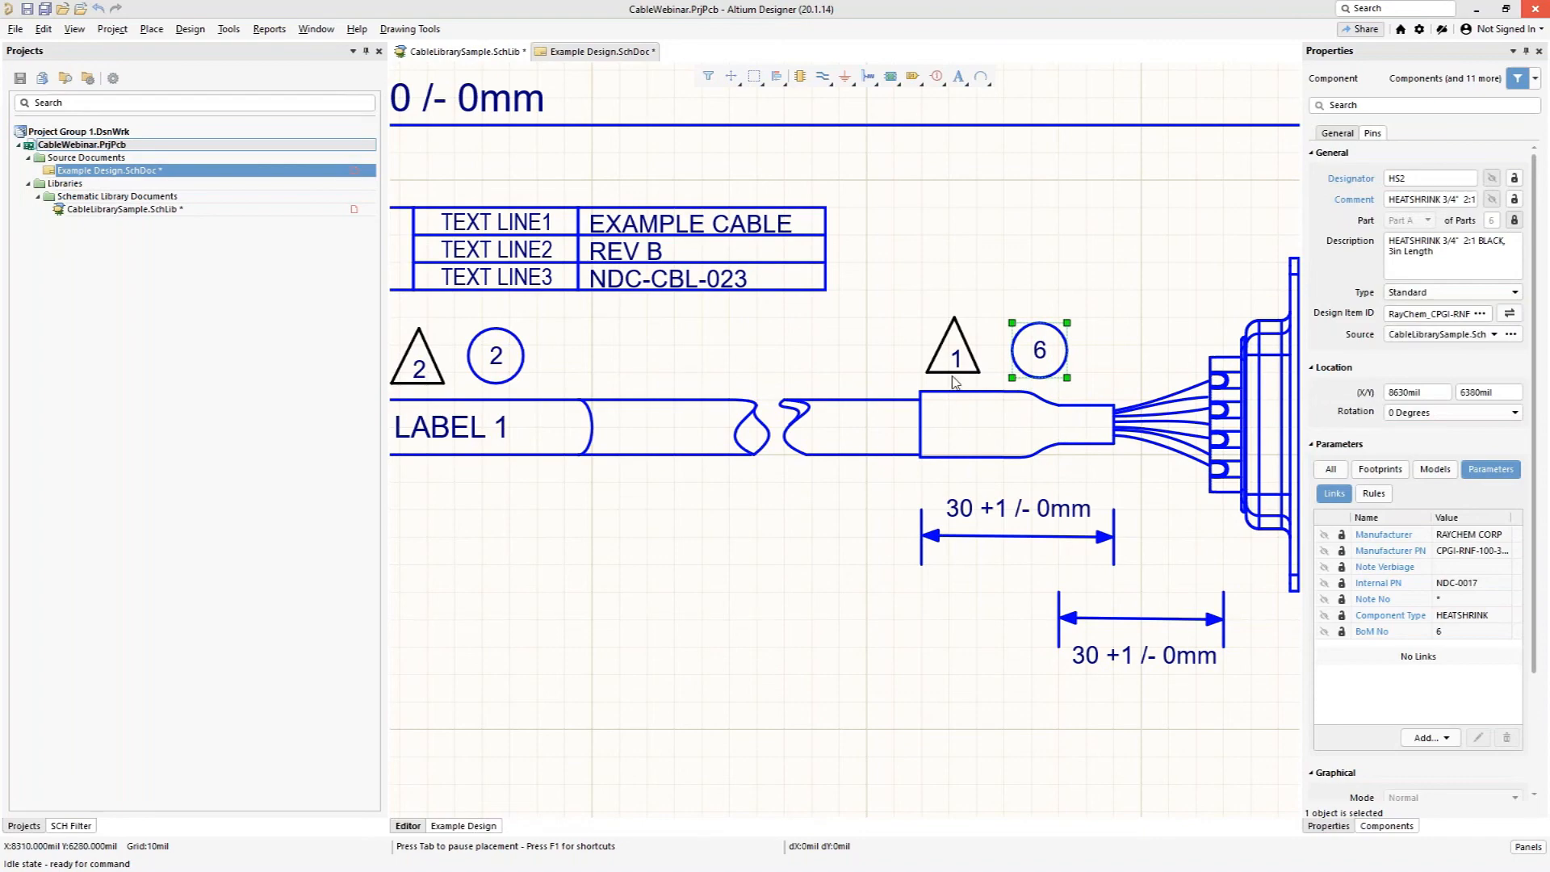
click(959, 375)
ctrl+scroll(710, 319, down, 4)
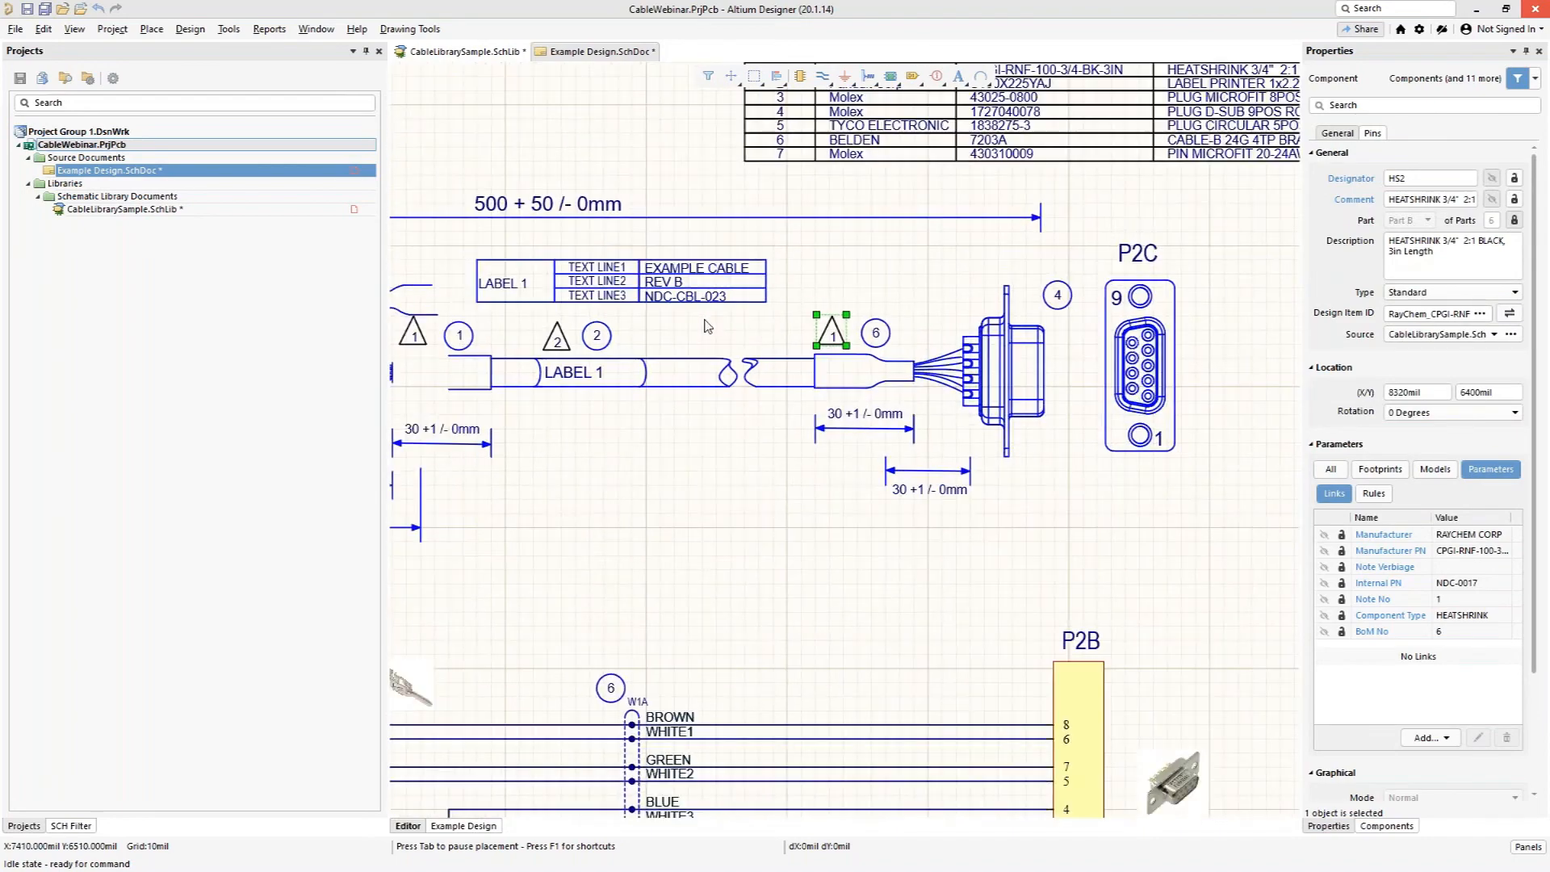
Step: Generate the project's Bill of Materials report, check the Microfit pin's quantity, and close the report without exporting
right_drag(796, 196, 863, 269)
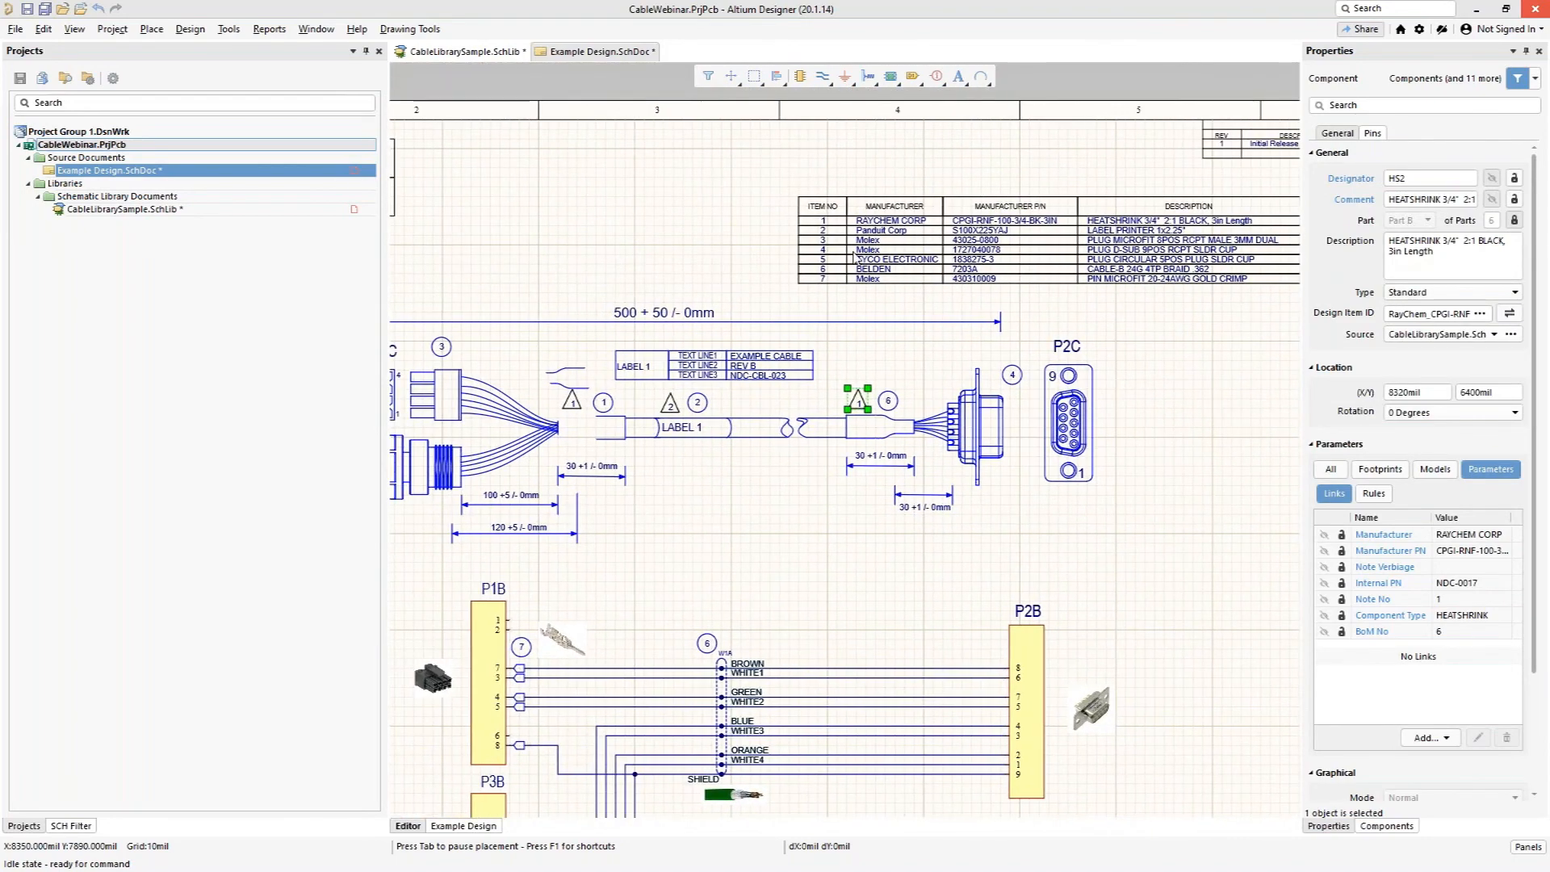
right_drag(644, 245, 991, 328)
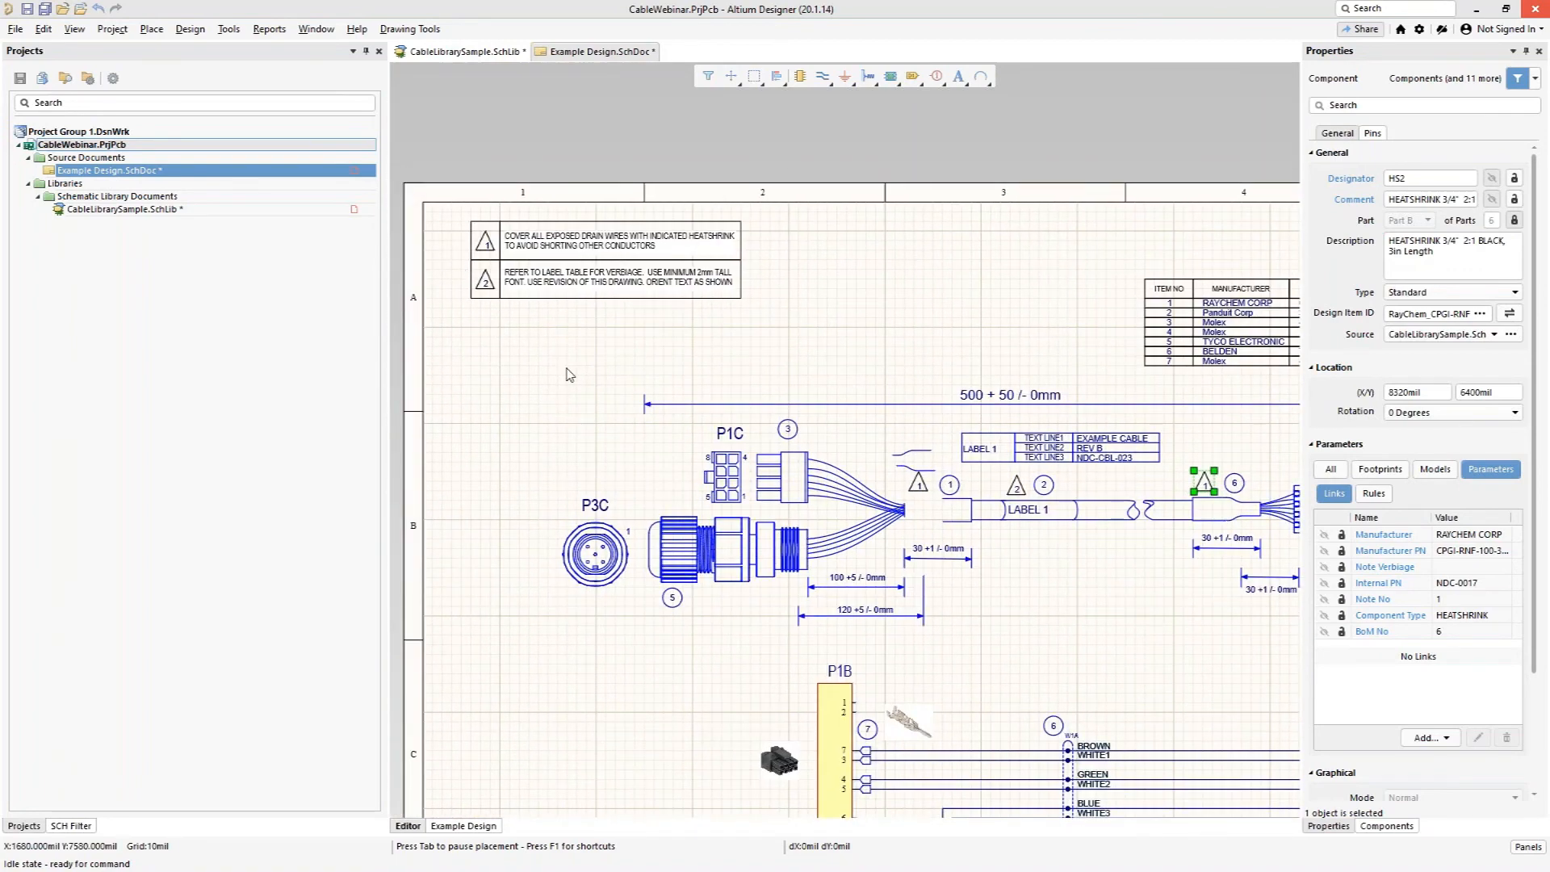
right_drag(1147, 638, 1070, 428)
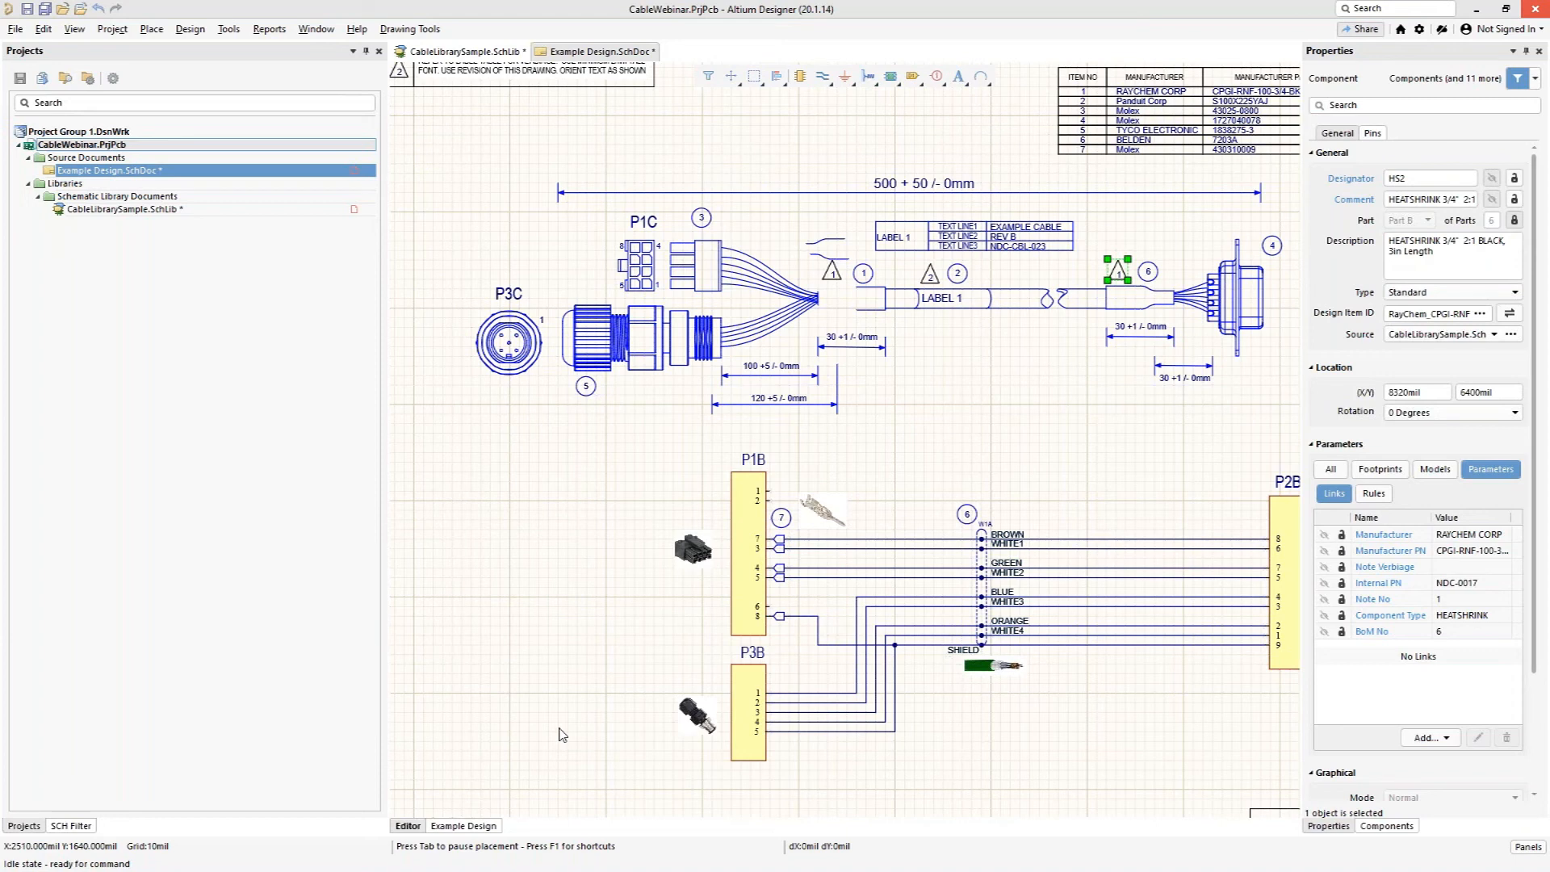
click(598, 103)
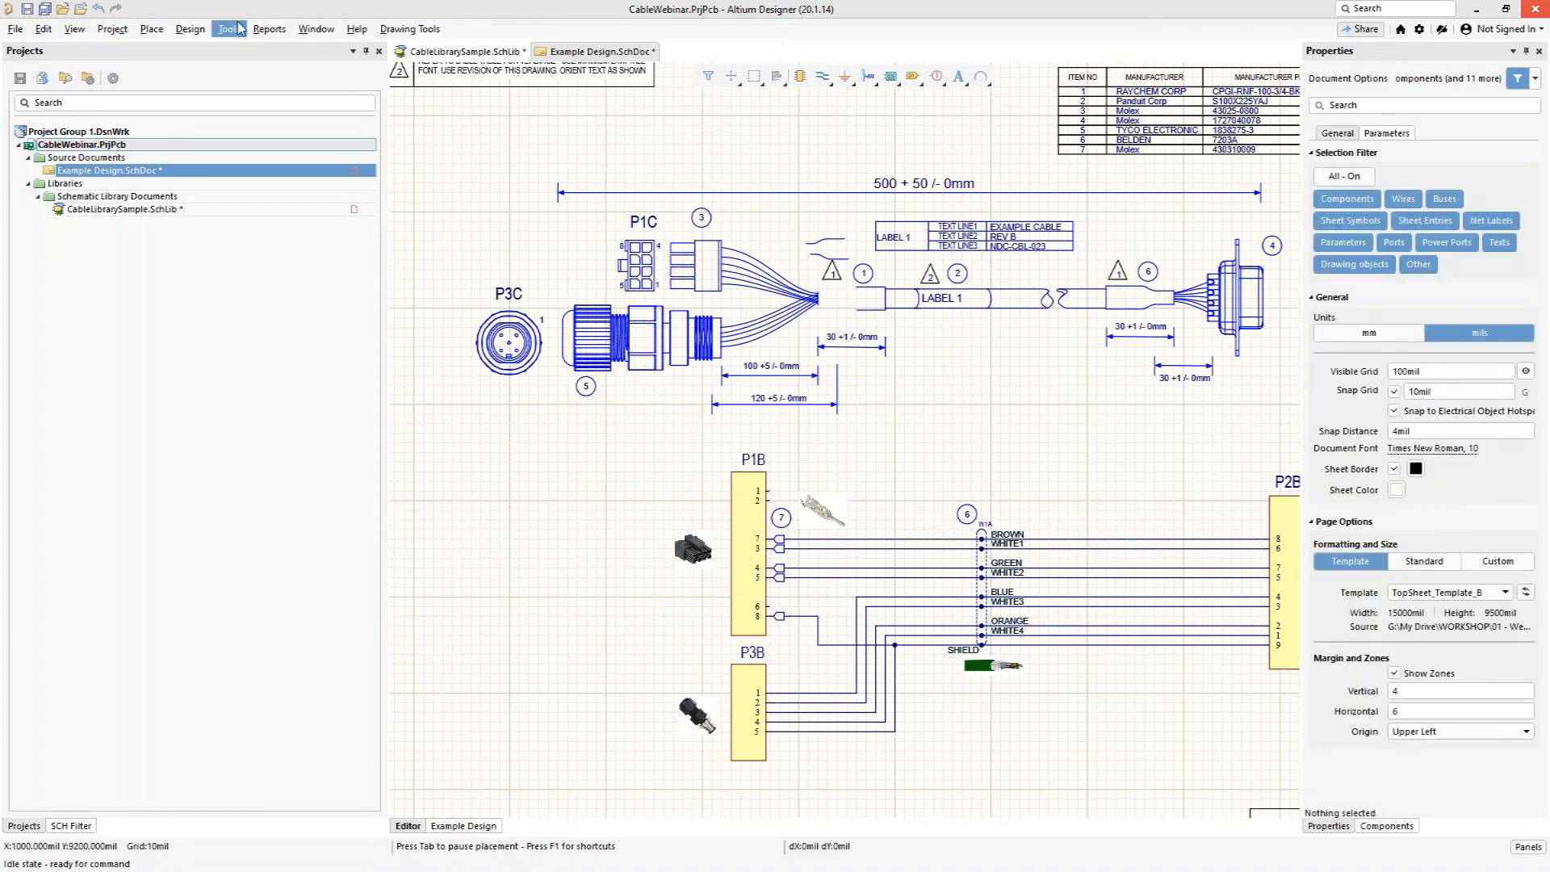
click(269, 29)
click(435, 138)
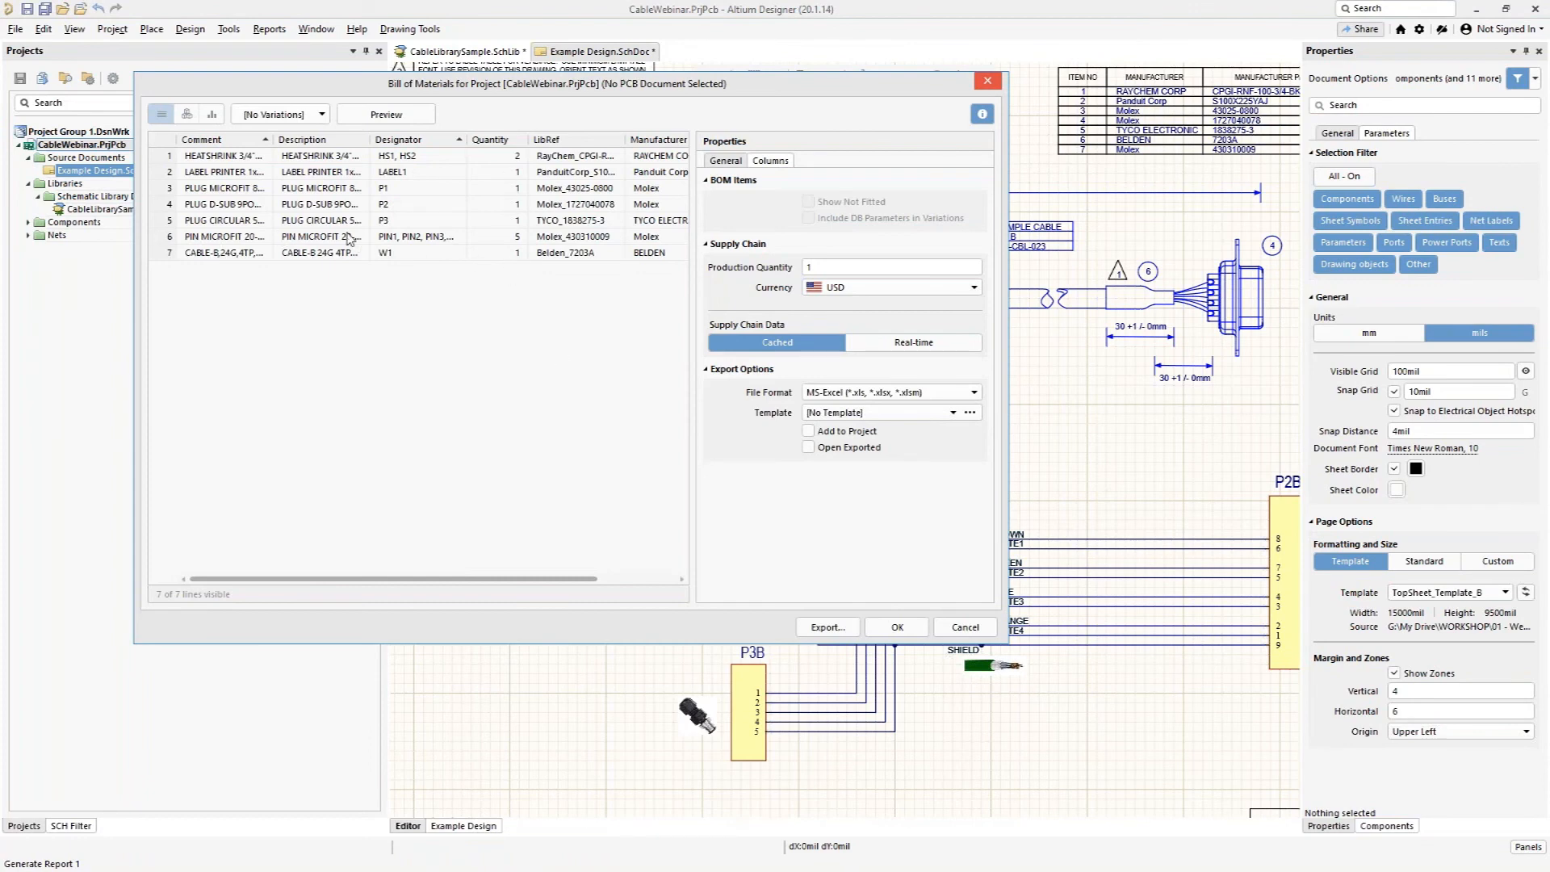
click(502, 242)
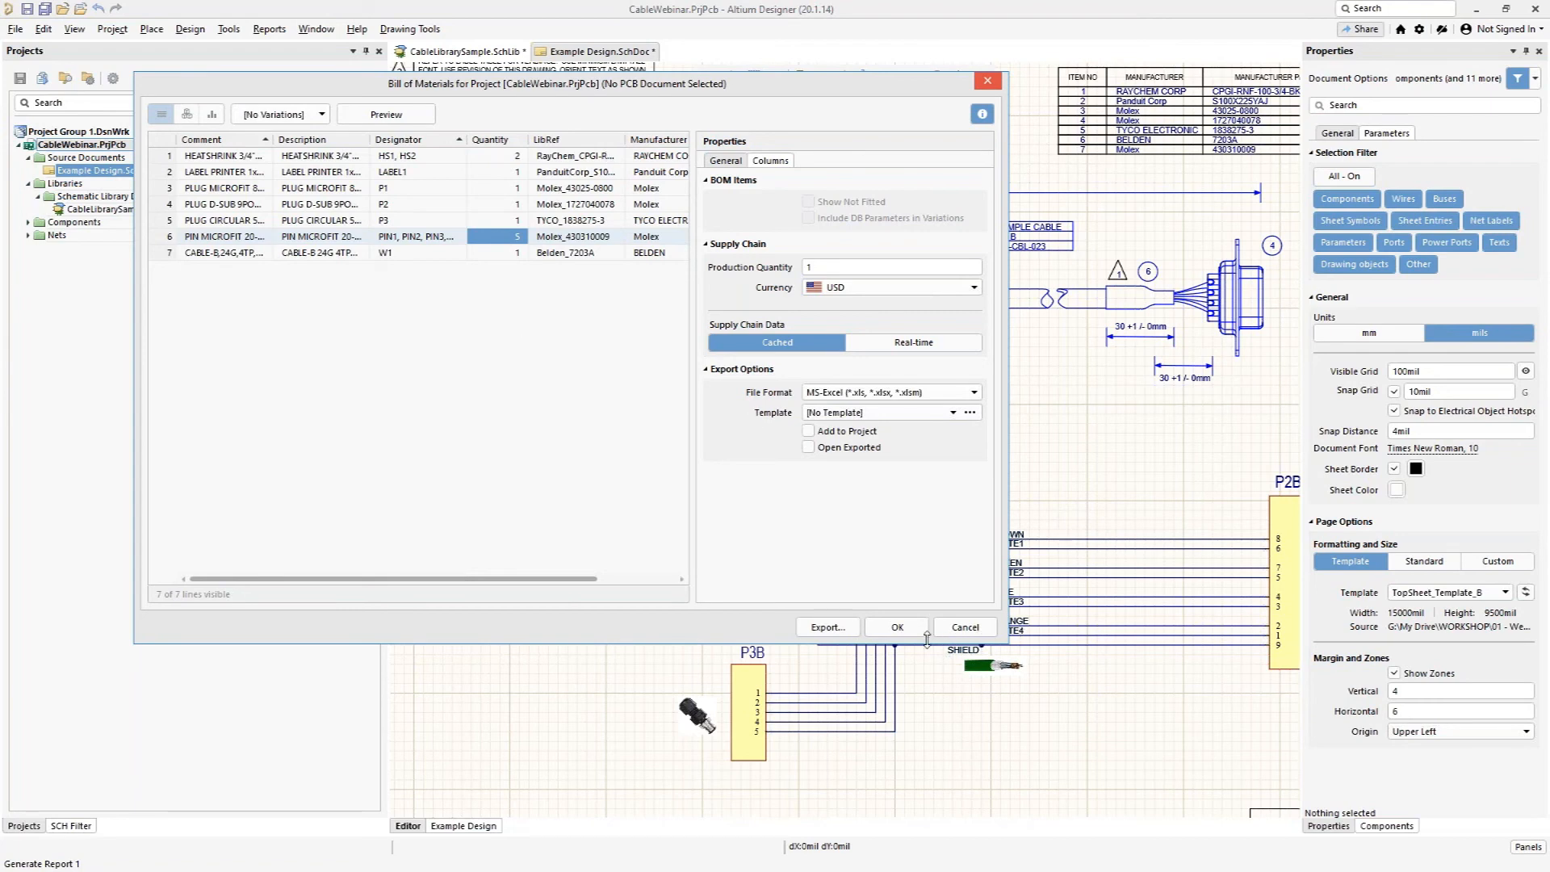
click(965, 627)
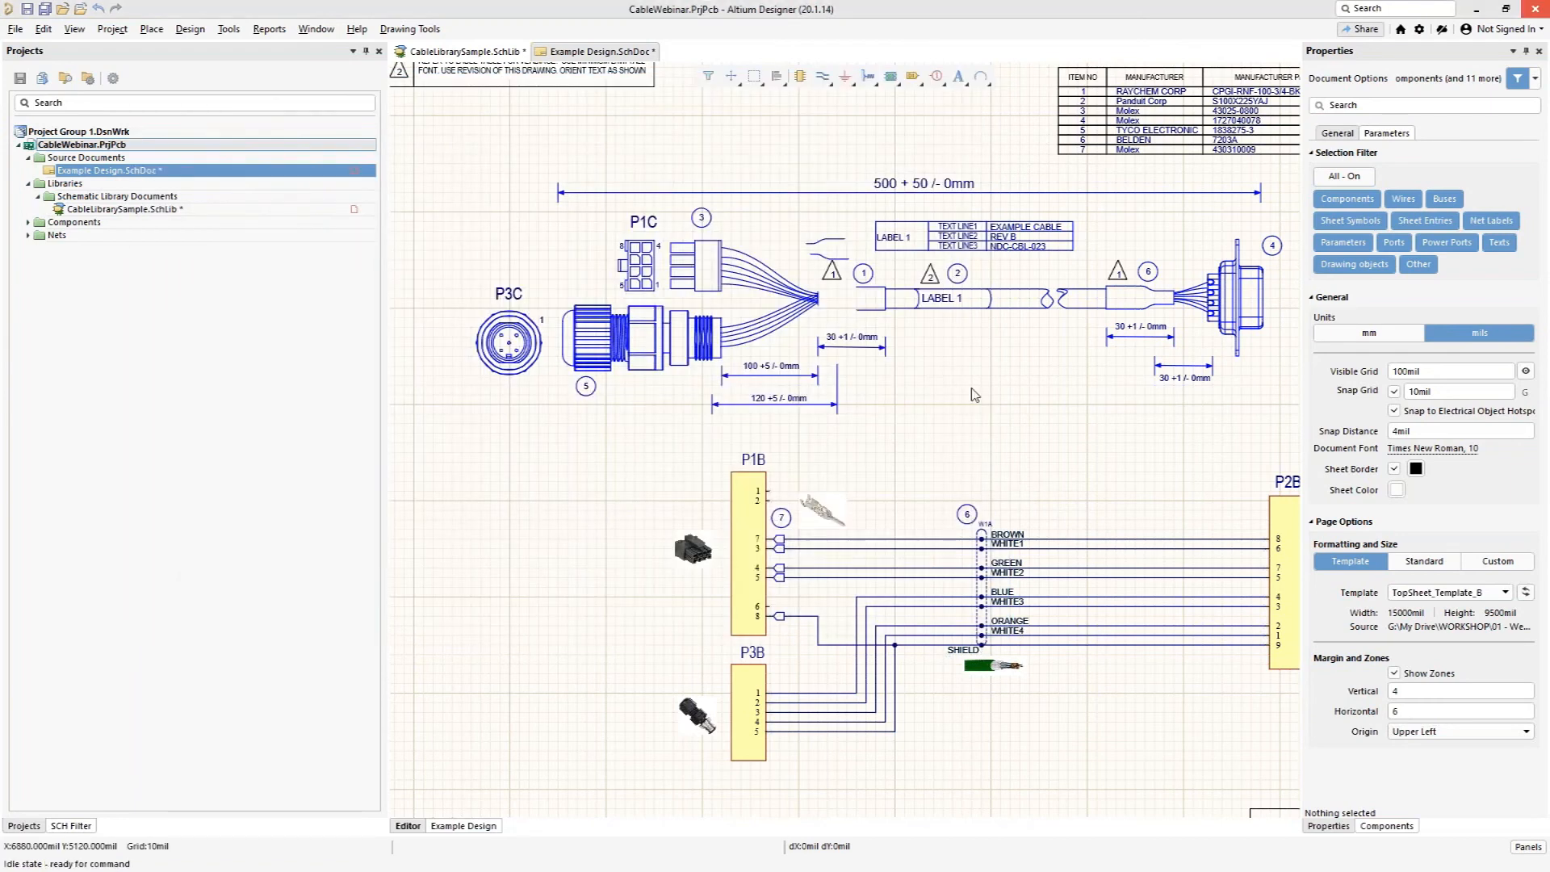
Step: Examine the curved breakout wires behind the P1C and P3C plugs and the drawing tools available for such graphics
ctrl+scroll(882, 123, up, 4)
right_drag(853, 231, 854, 488)
right_drag(680, 329, 768, 328)
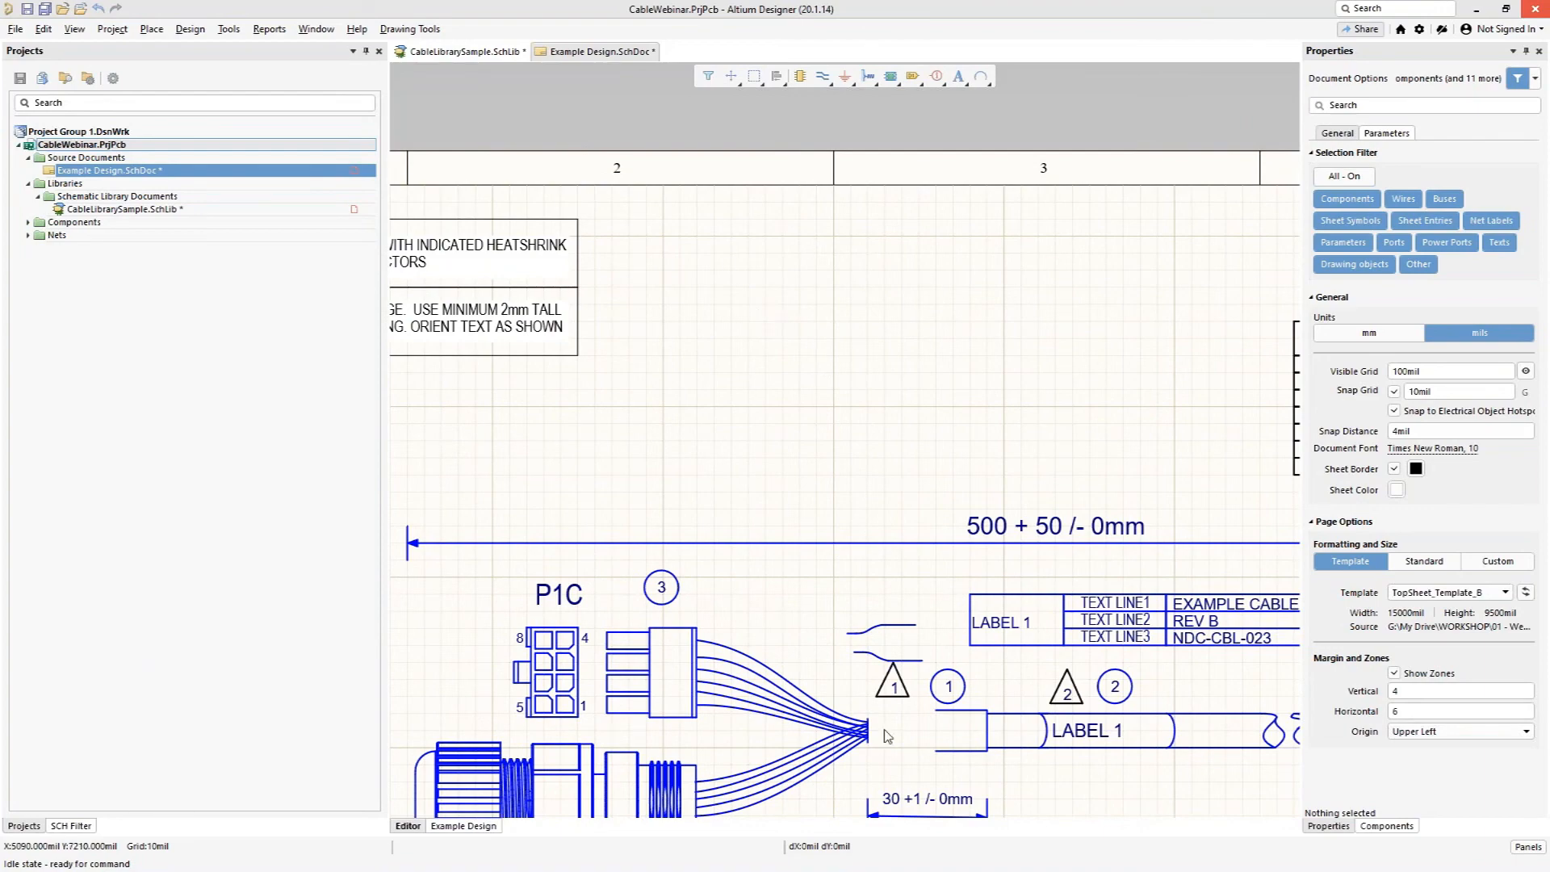
right_drag(816, 712, 864, 366)
ctrl+scroll(807, 412, up, 3)
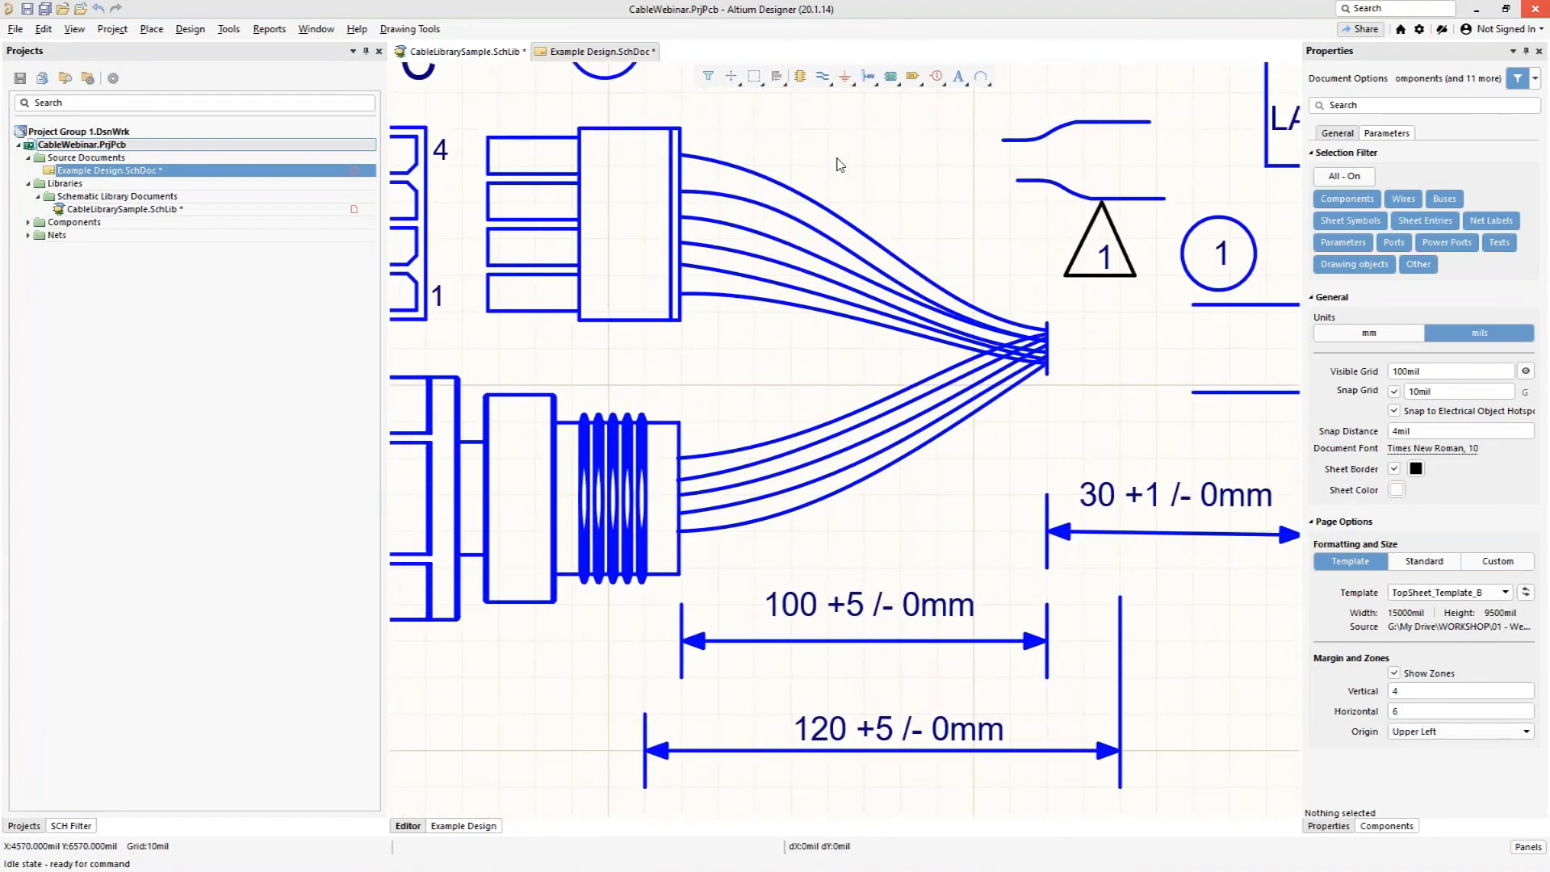
right_drag(881, 167, 793, 304)
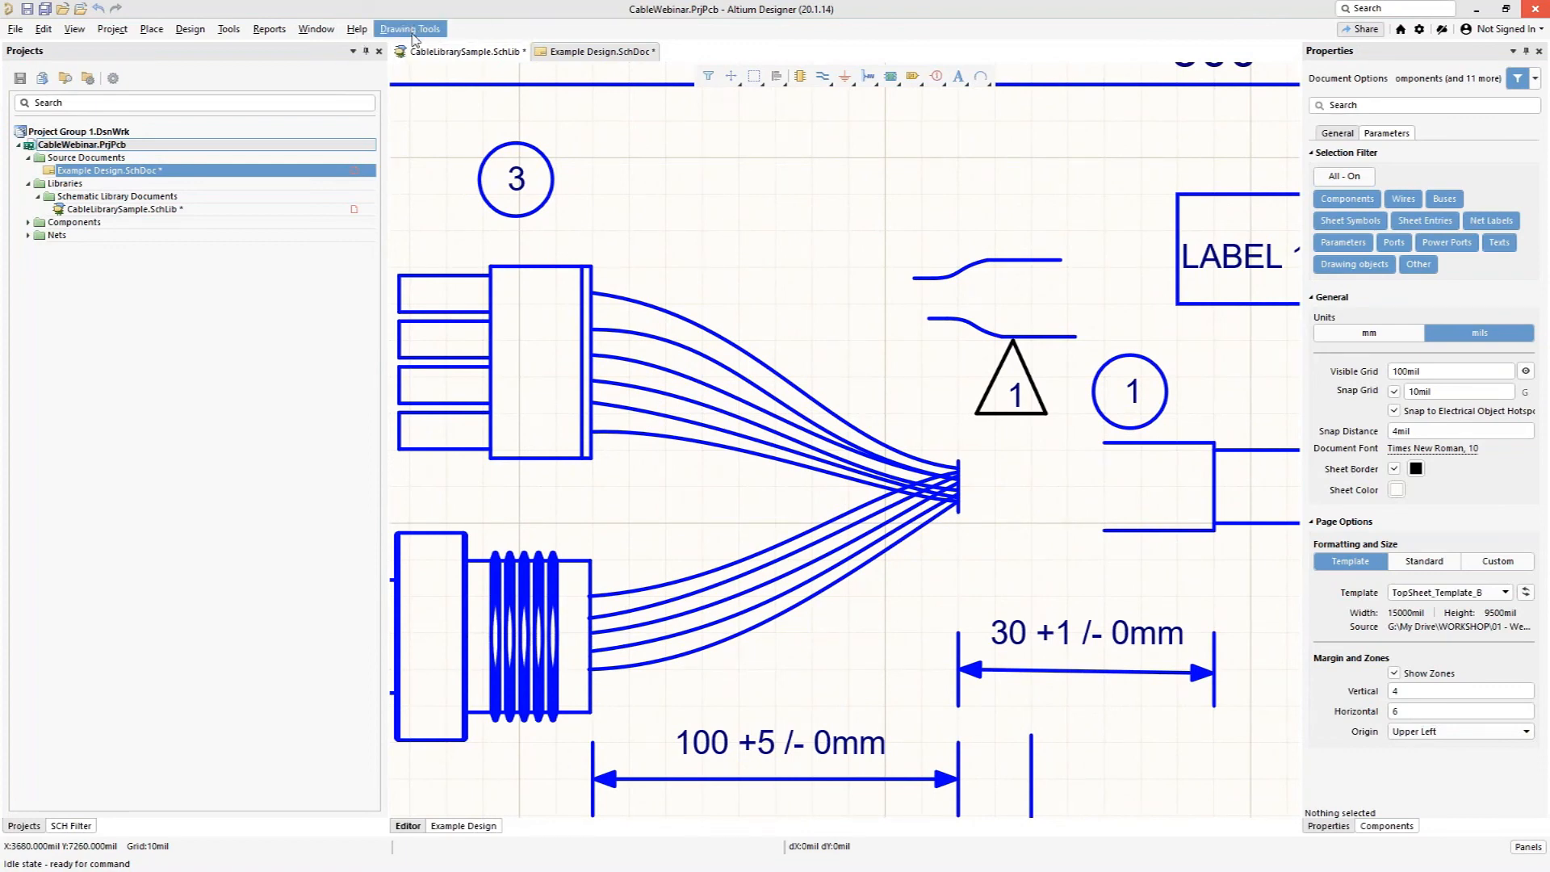
click(144, 31)
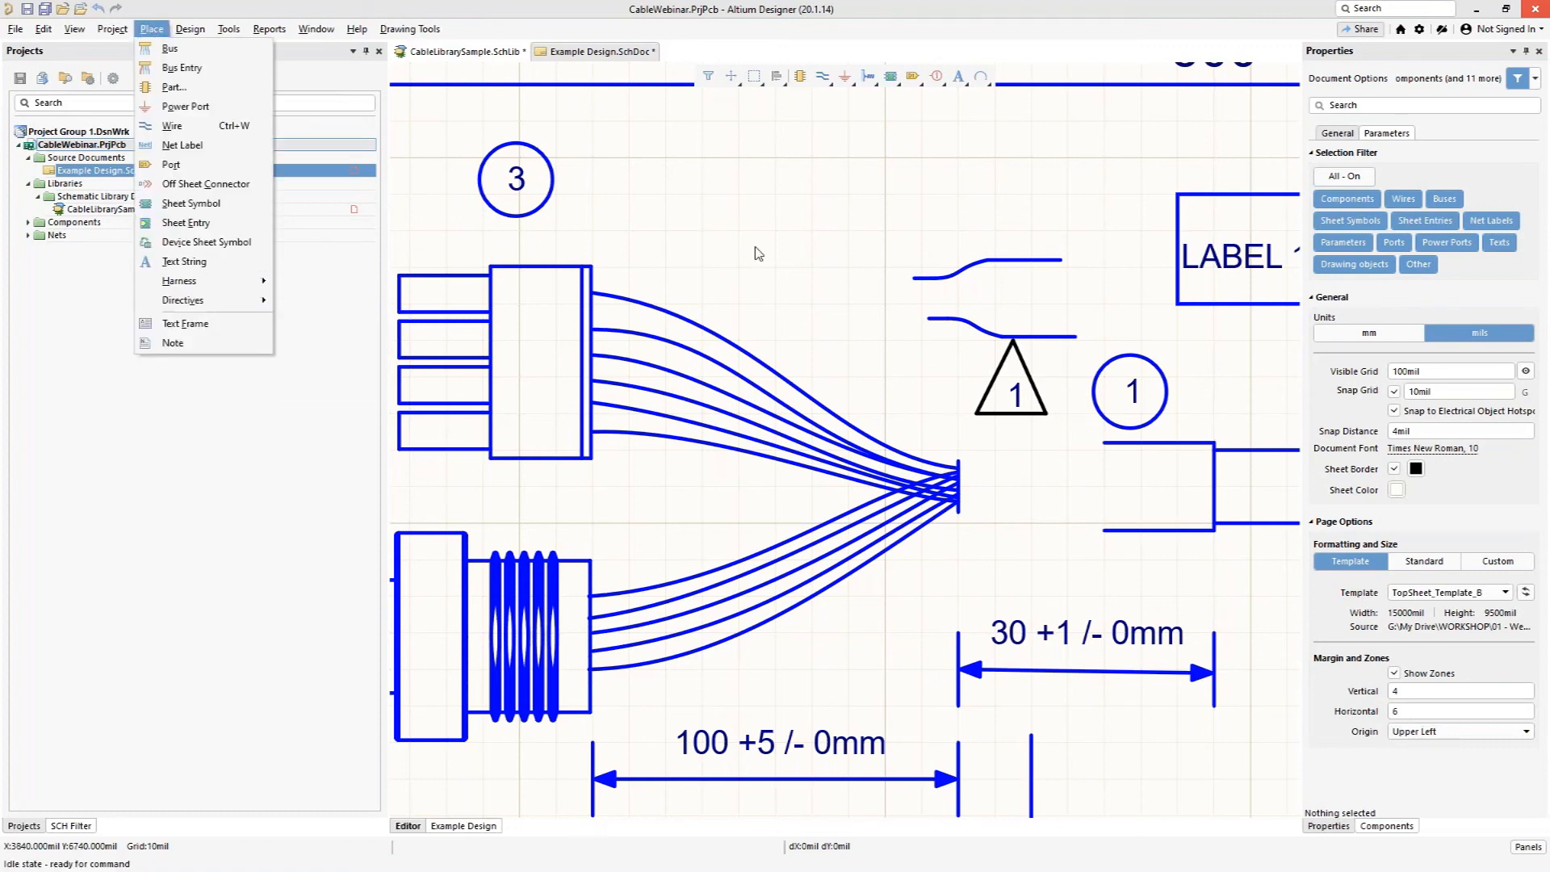
mouse_move(410, 29)
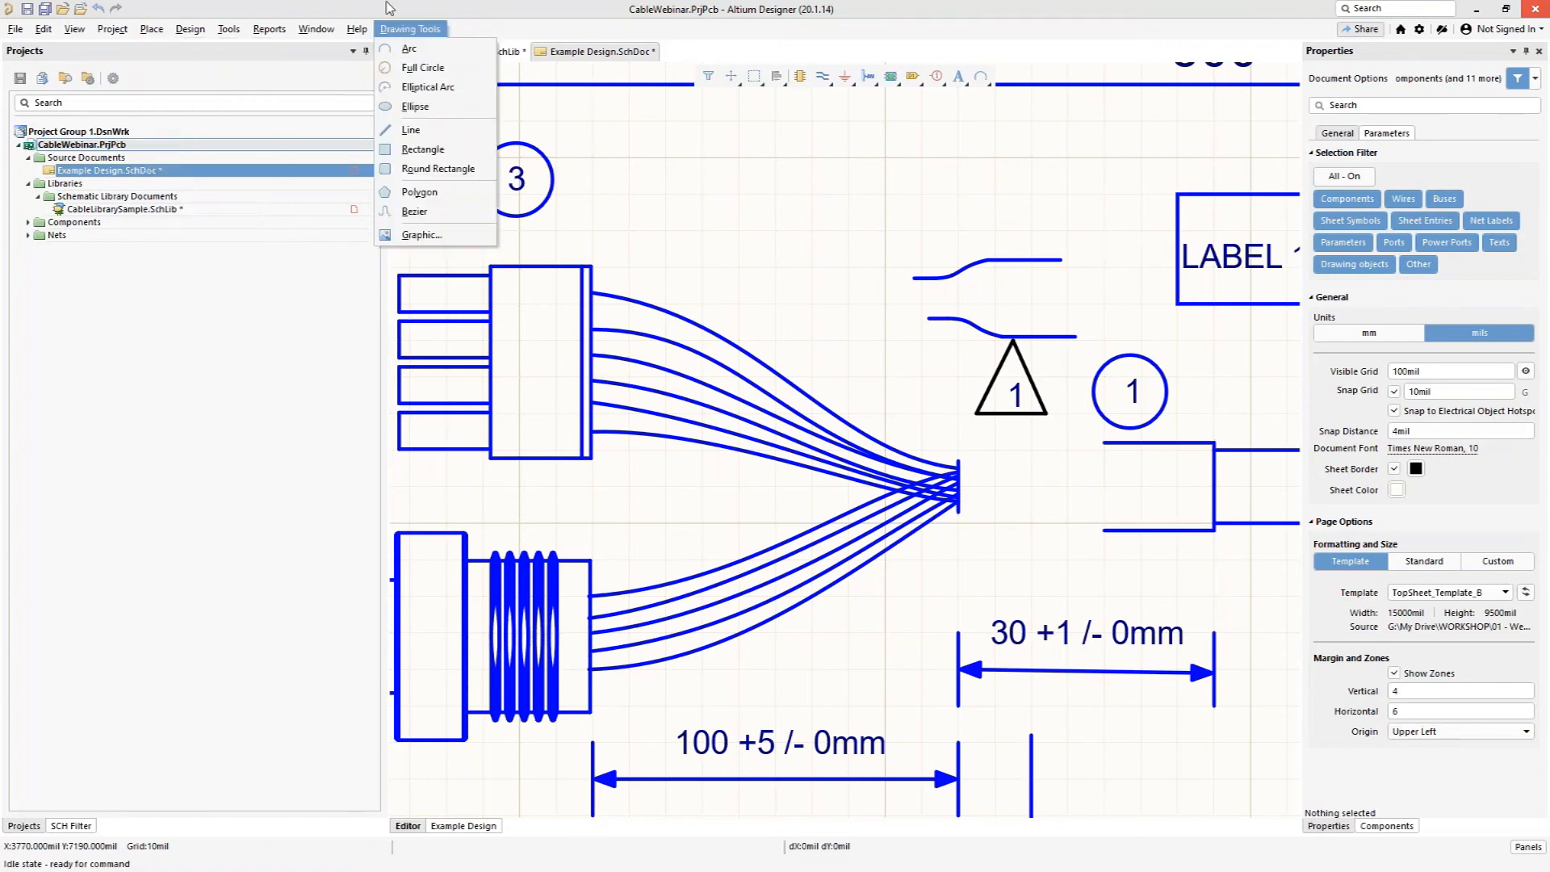
Step: Restore the Schematic Menu bar to its defaults in the schematic editor's customization settings
right_click(680, 36)
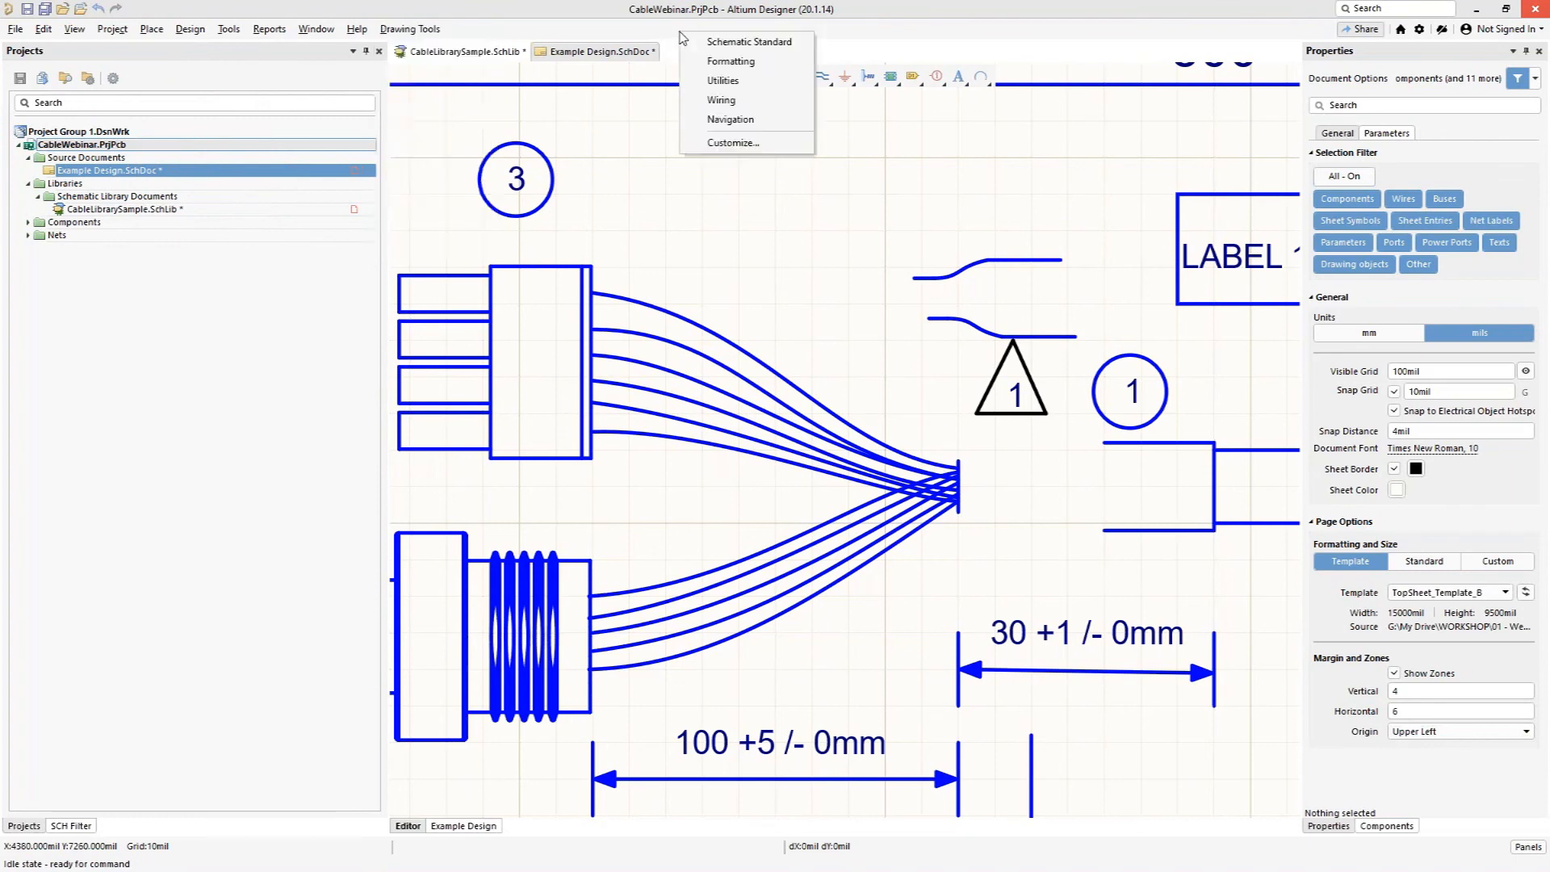
click(729, 145)
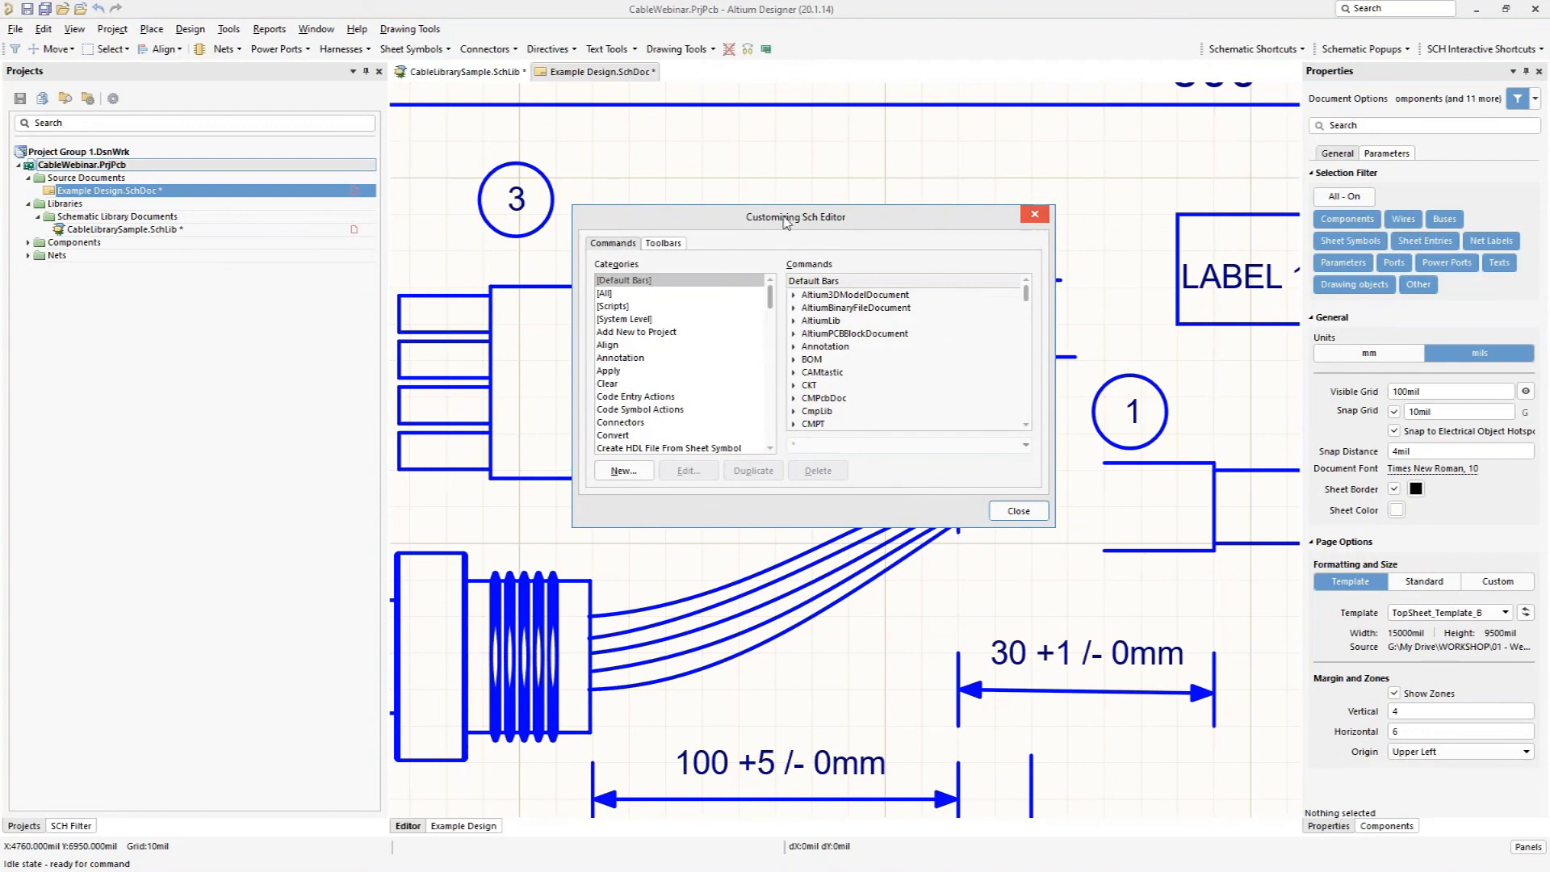
drag(792, 228, 761, 145)
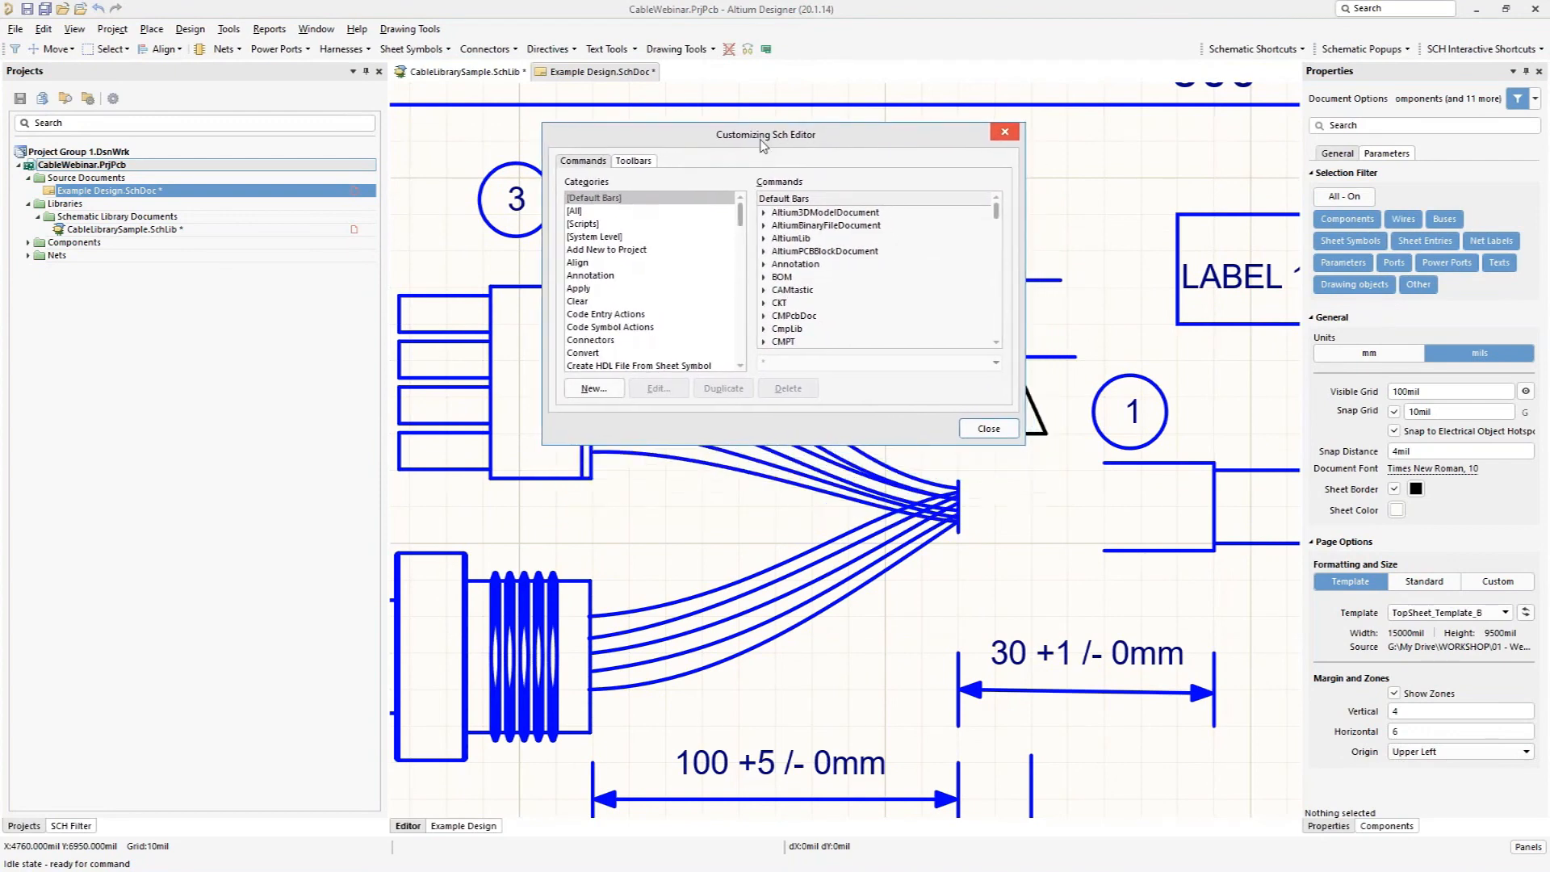
click(636, 160)
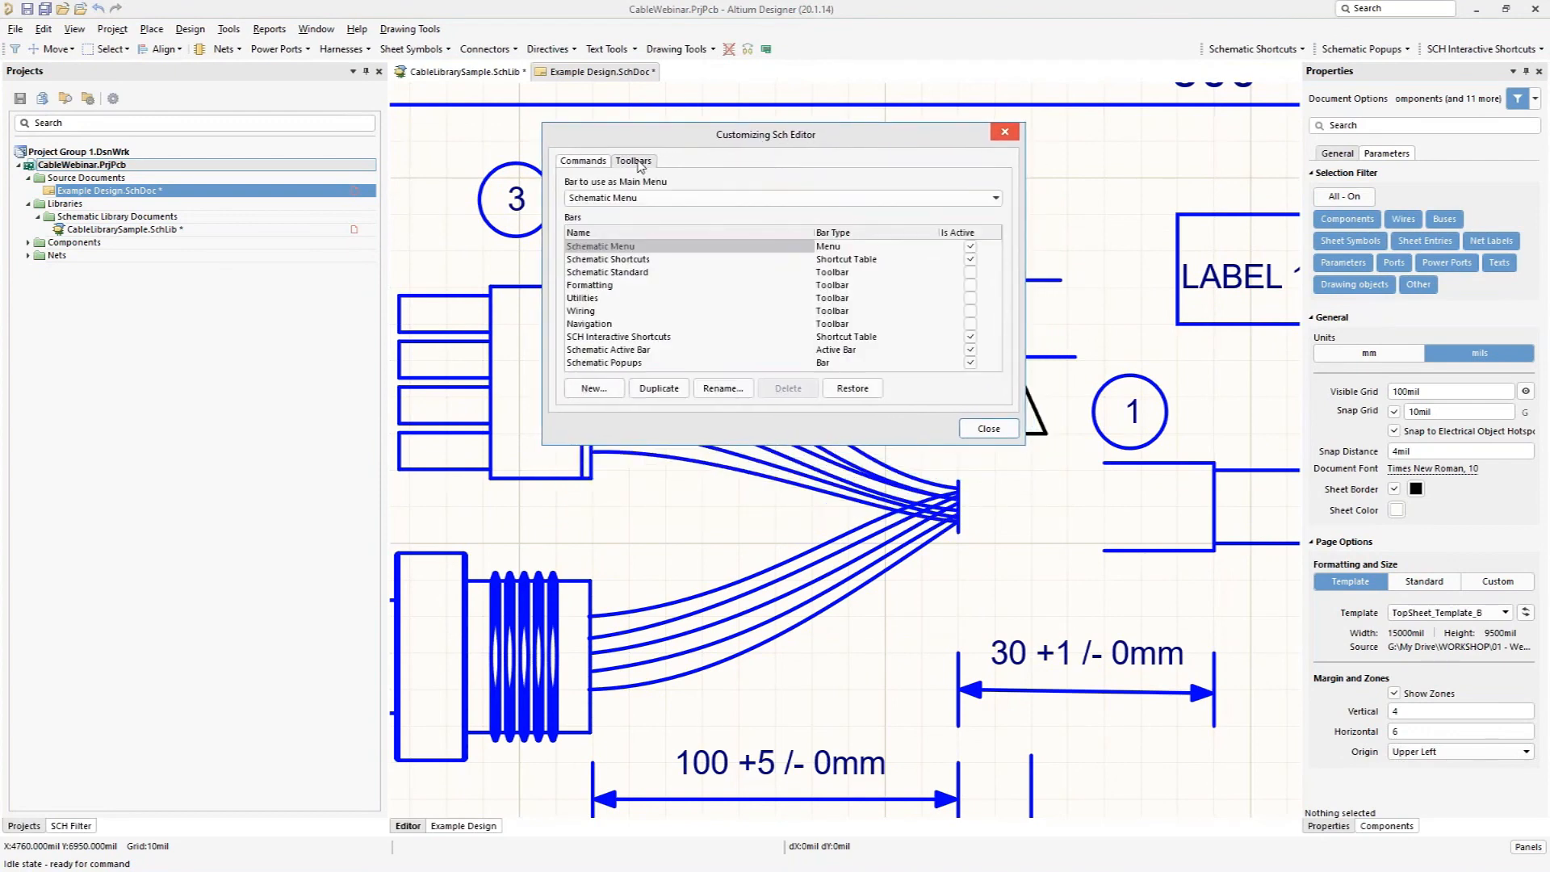
click(852, 388)
click(834, 474)
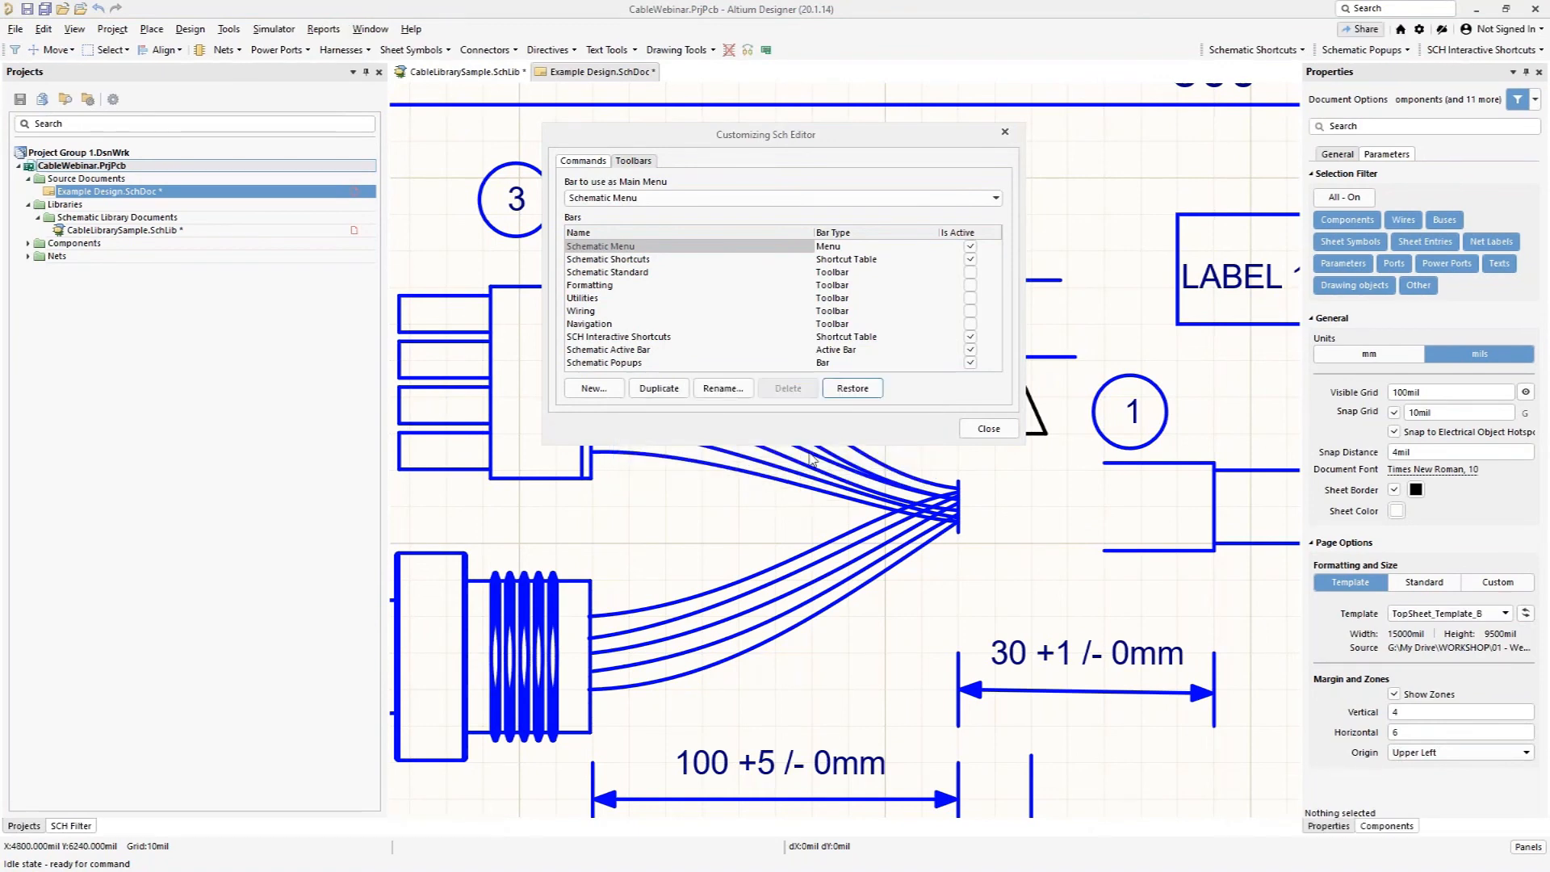
click(988, 428)
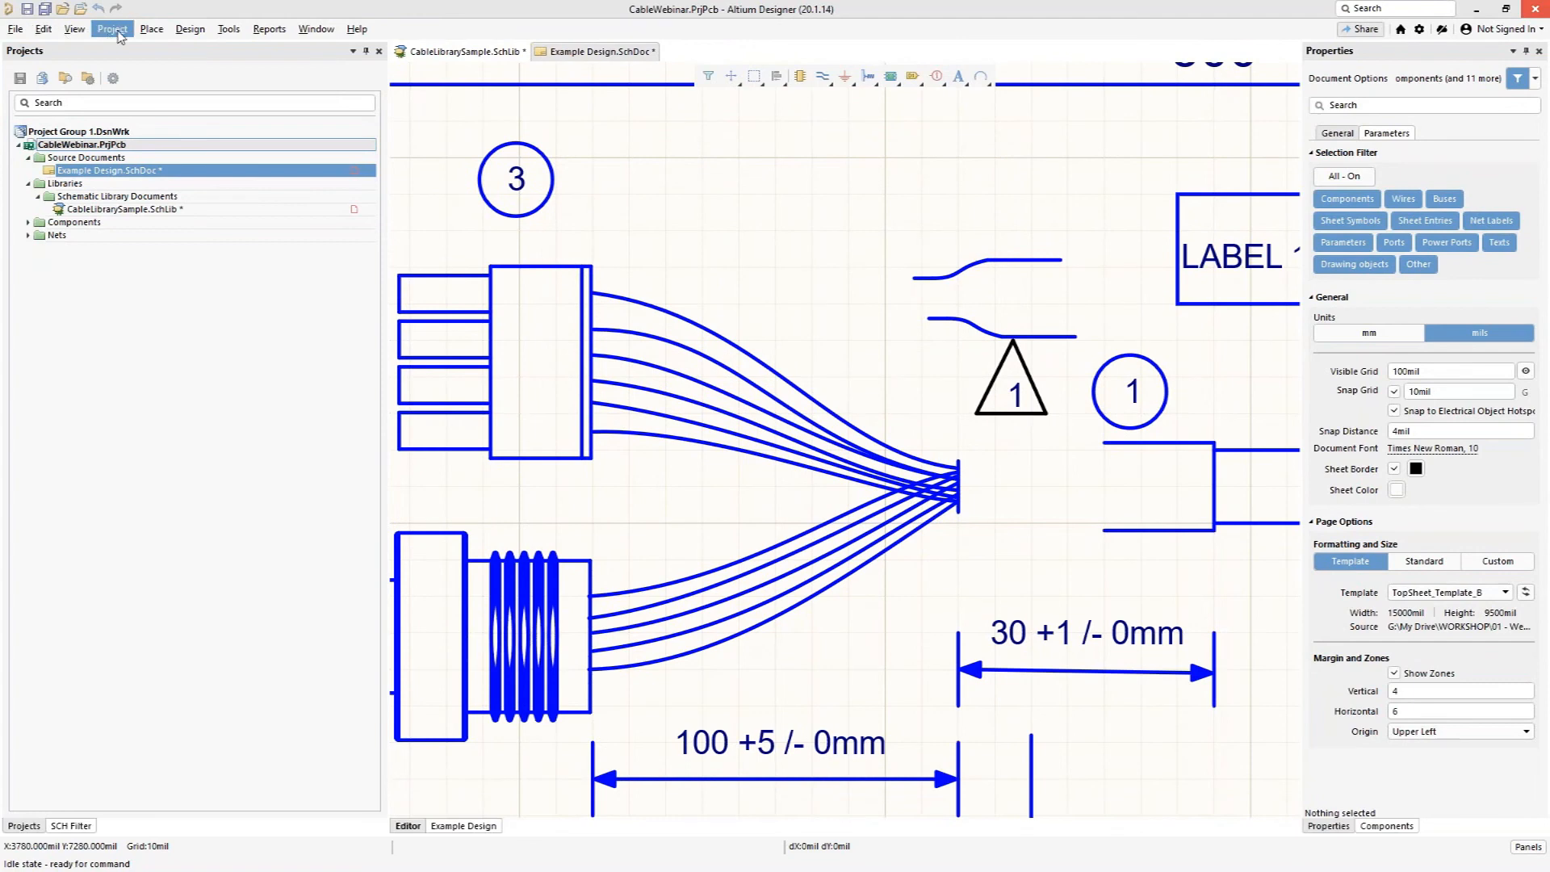
right_click(646, 35)
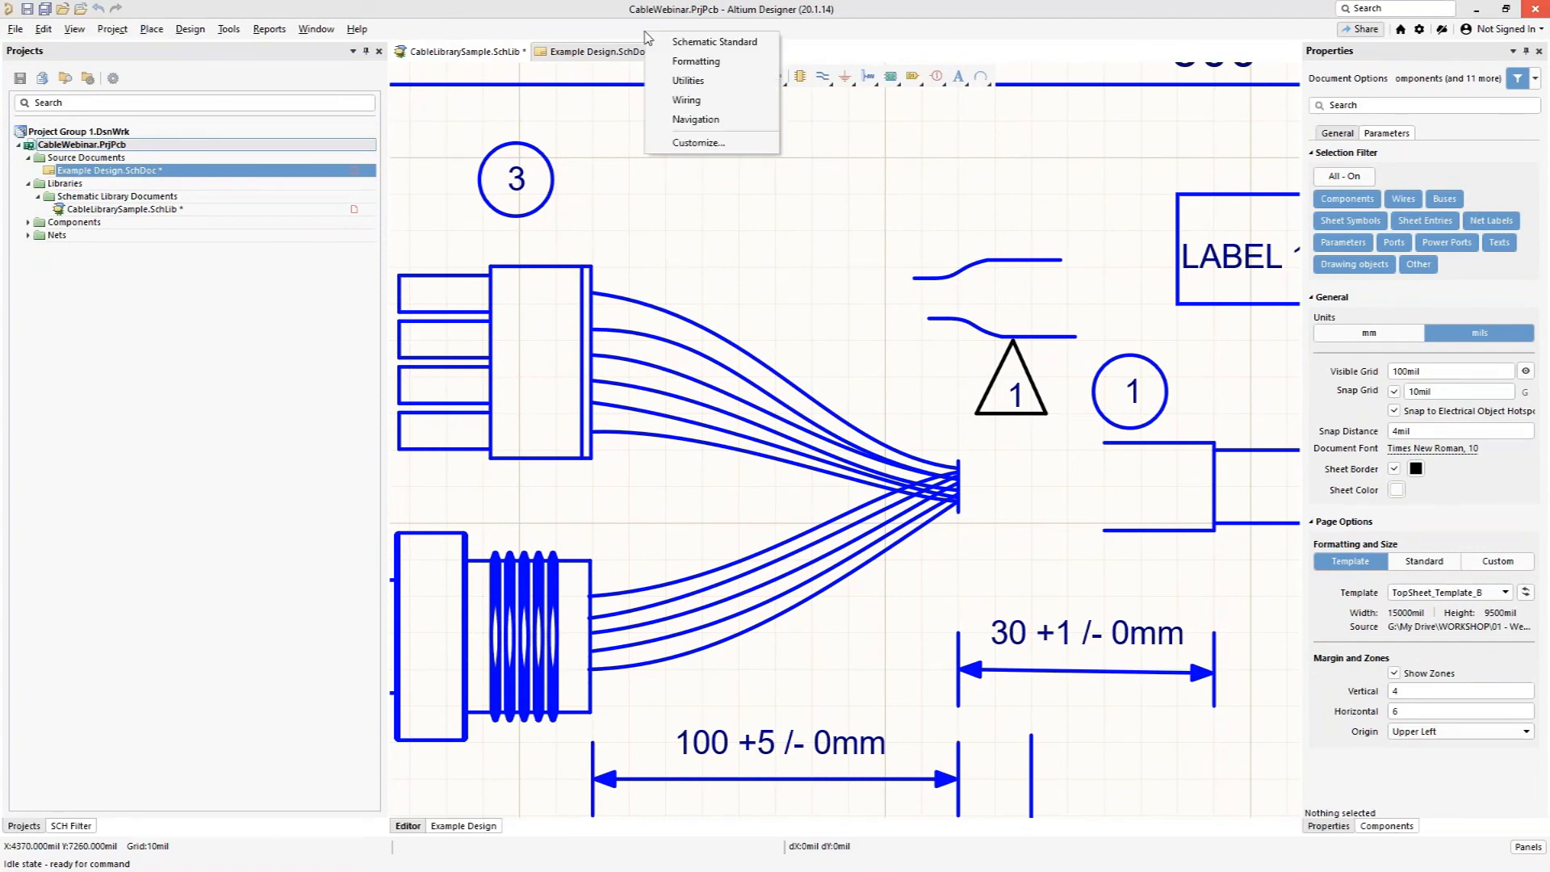
click(720, 147)
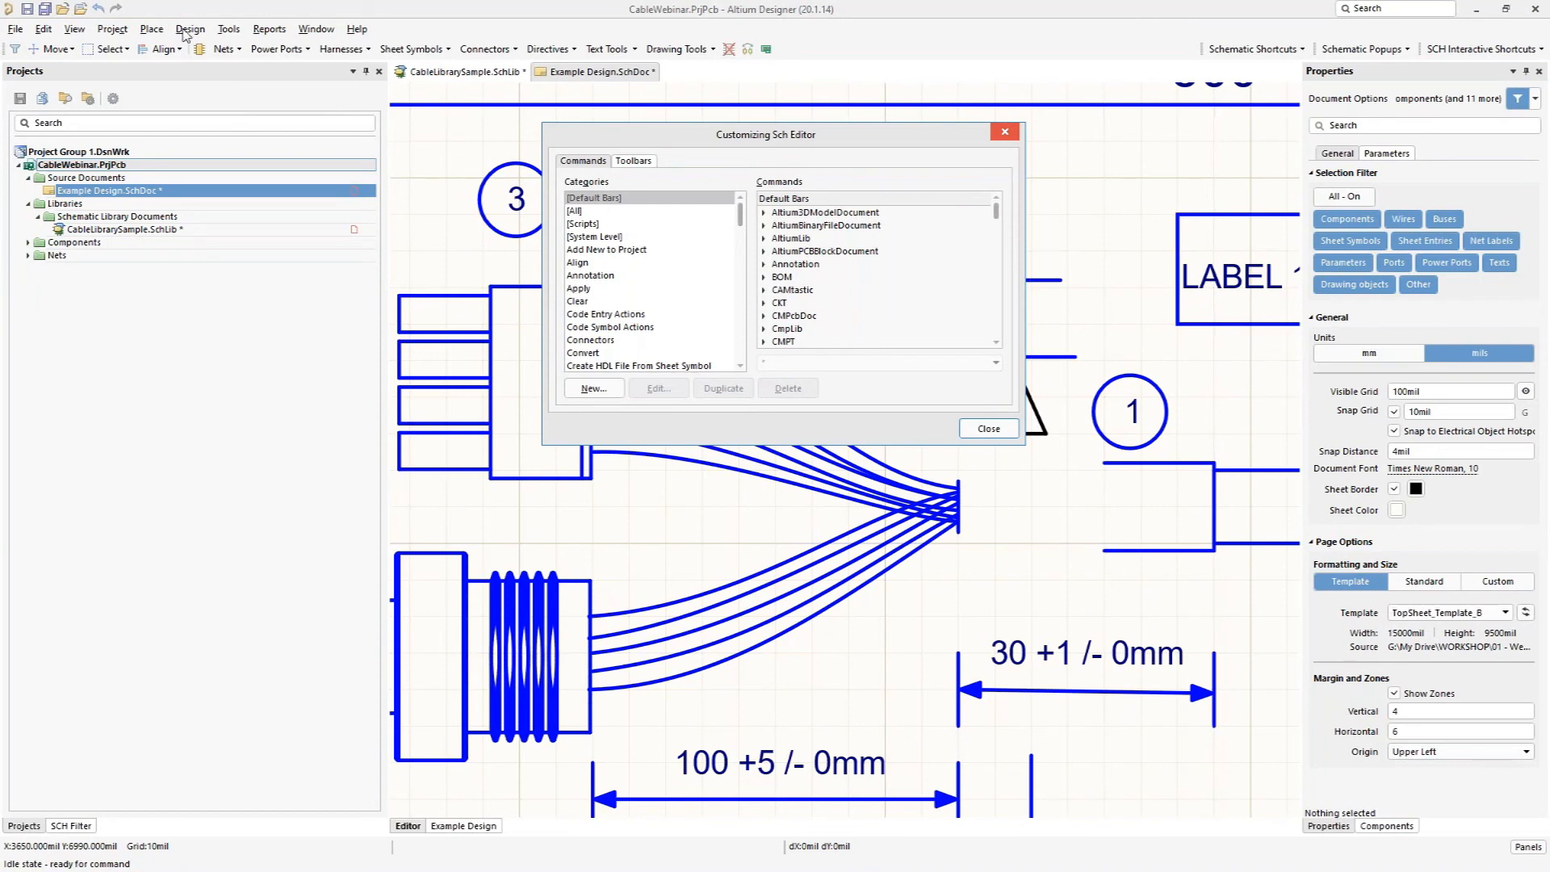
click(152, 29)
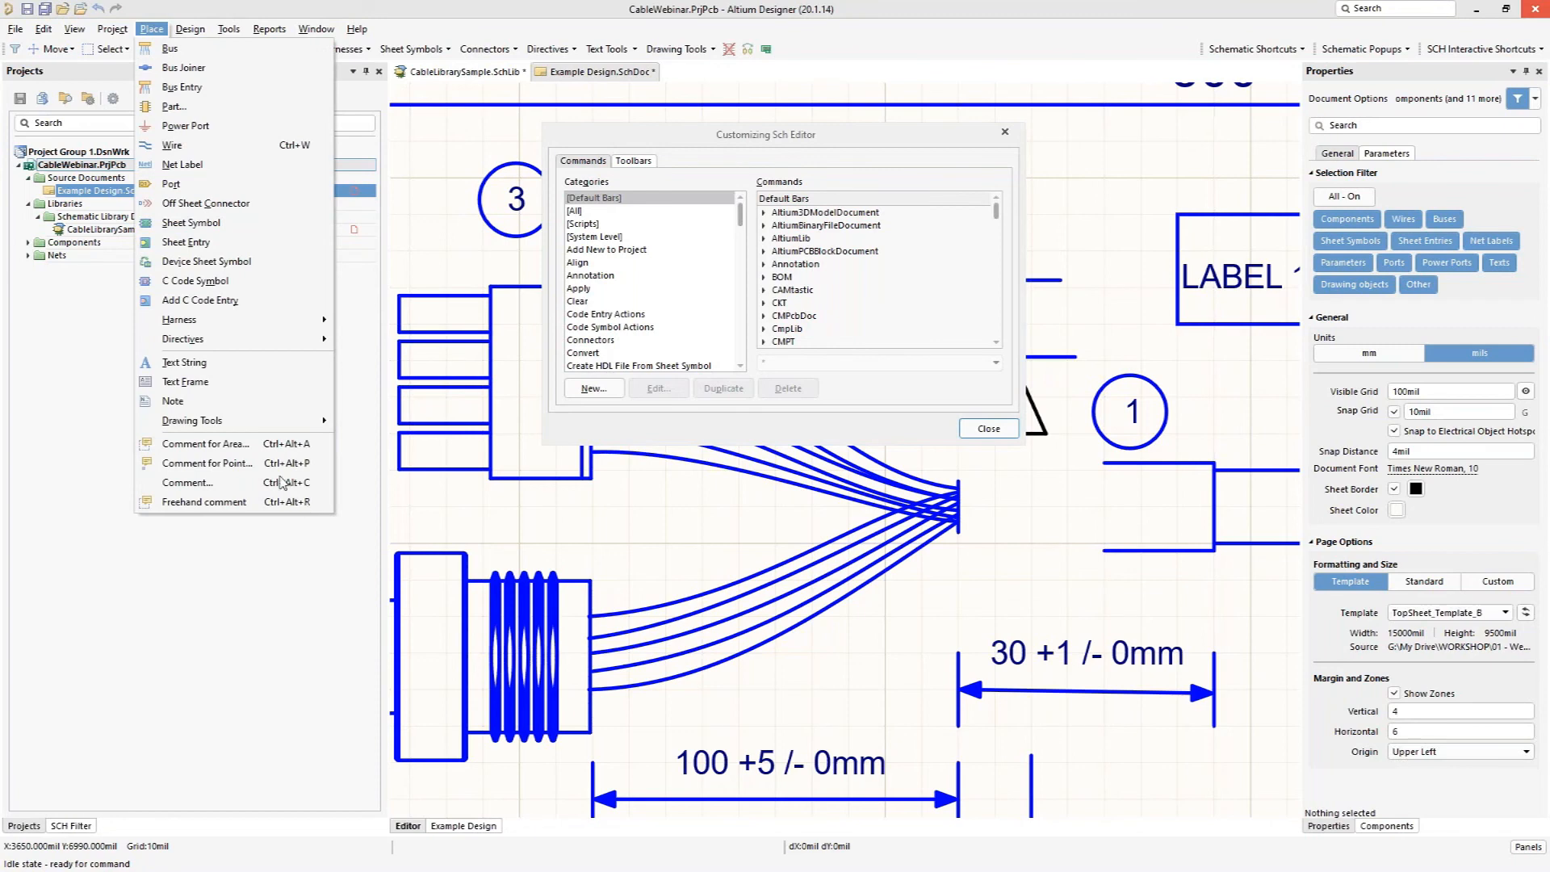
mouse_move(261, 428)
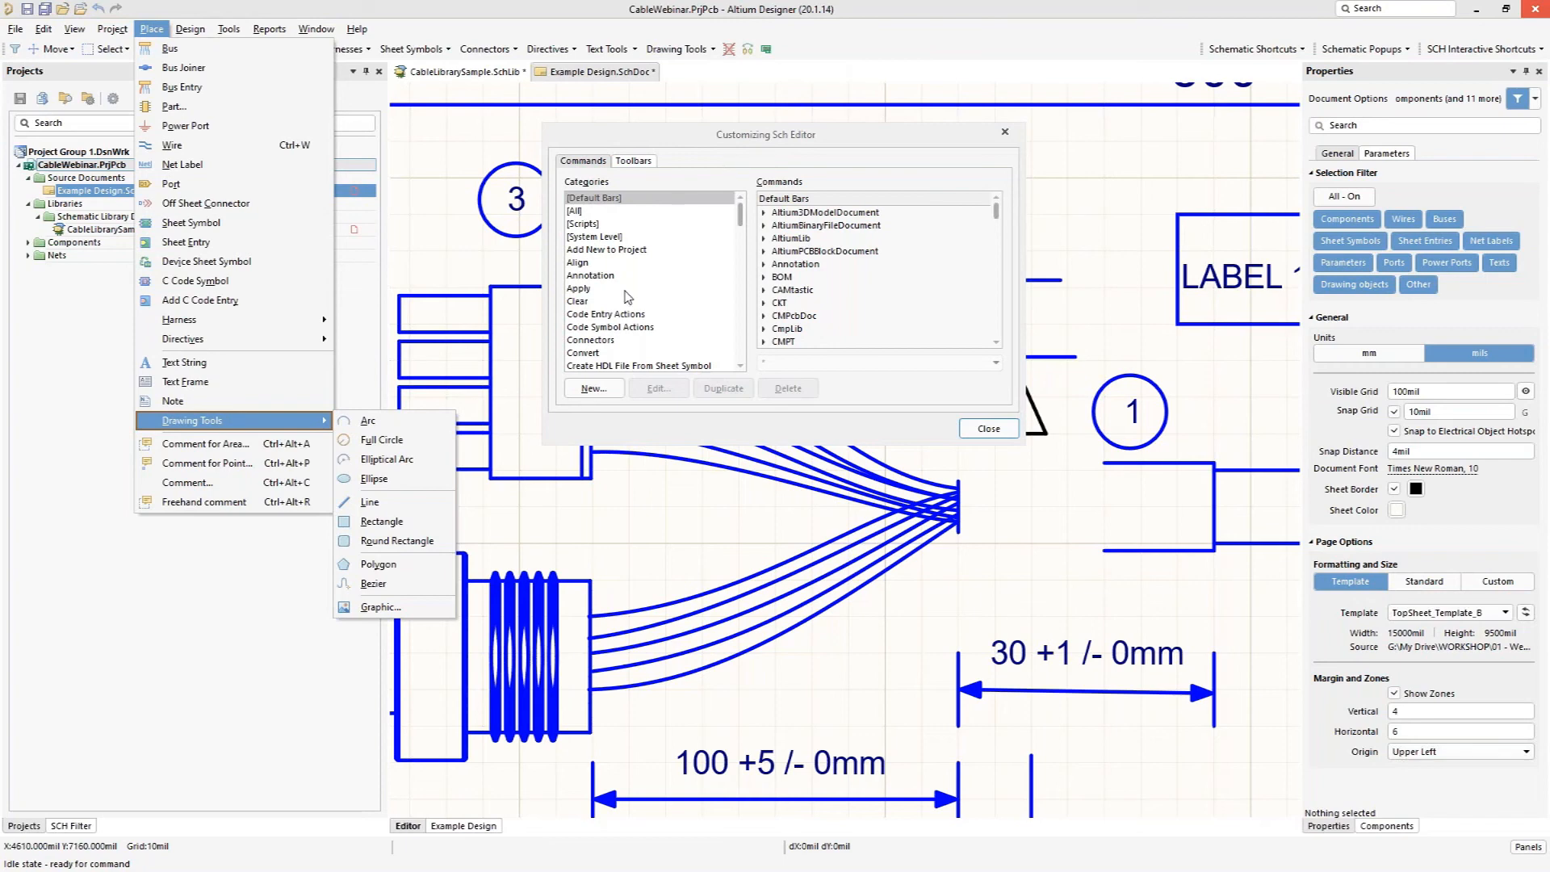
mouse_move(181, 419)
mouse_down()
mouse_move(270, 365)
mouse_move(483, 319)
mouse_move(745, 71)
mouse_move(805, 49)
mouse_up()
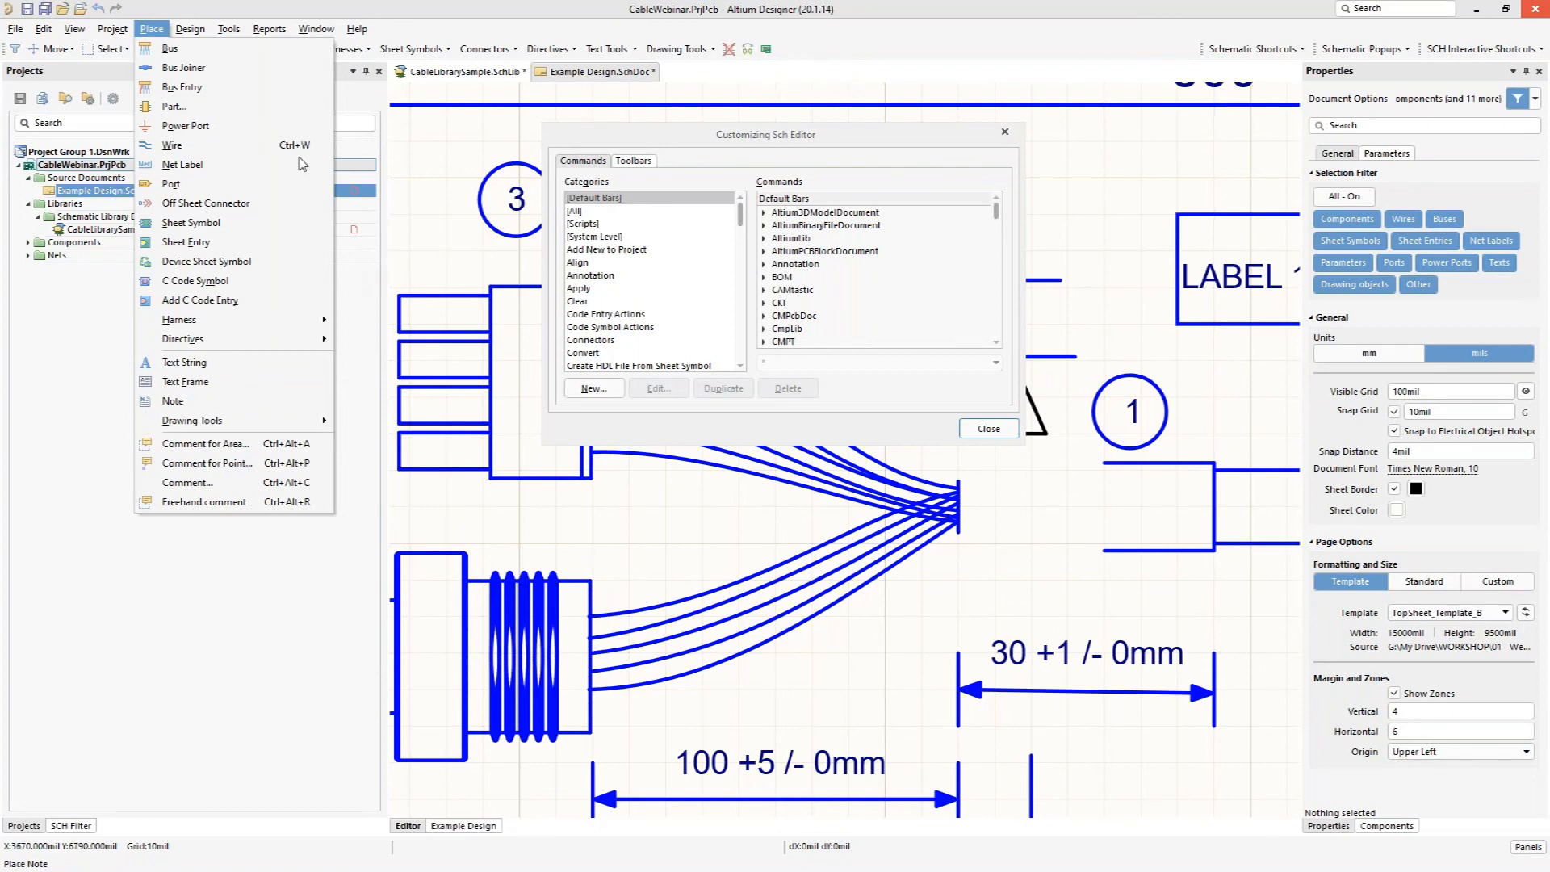
click(984, 432)
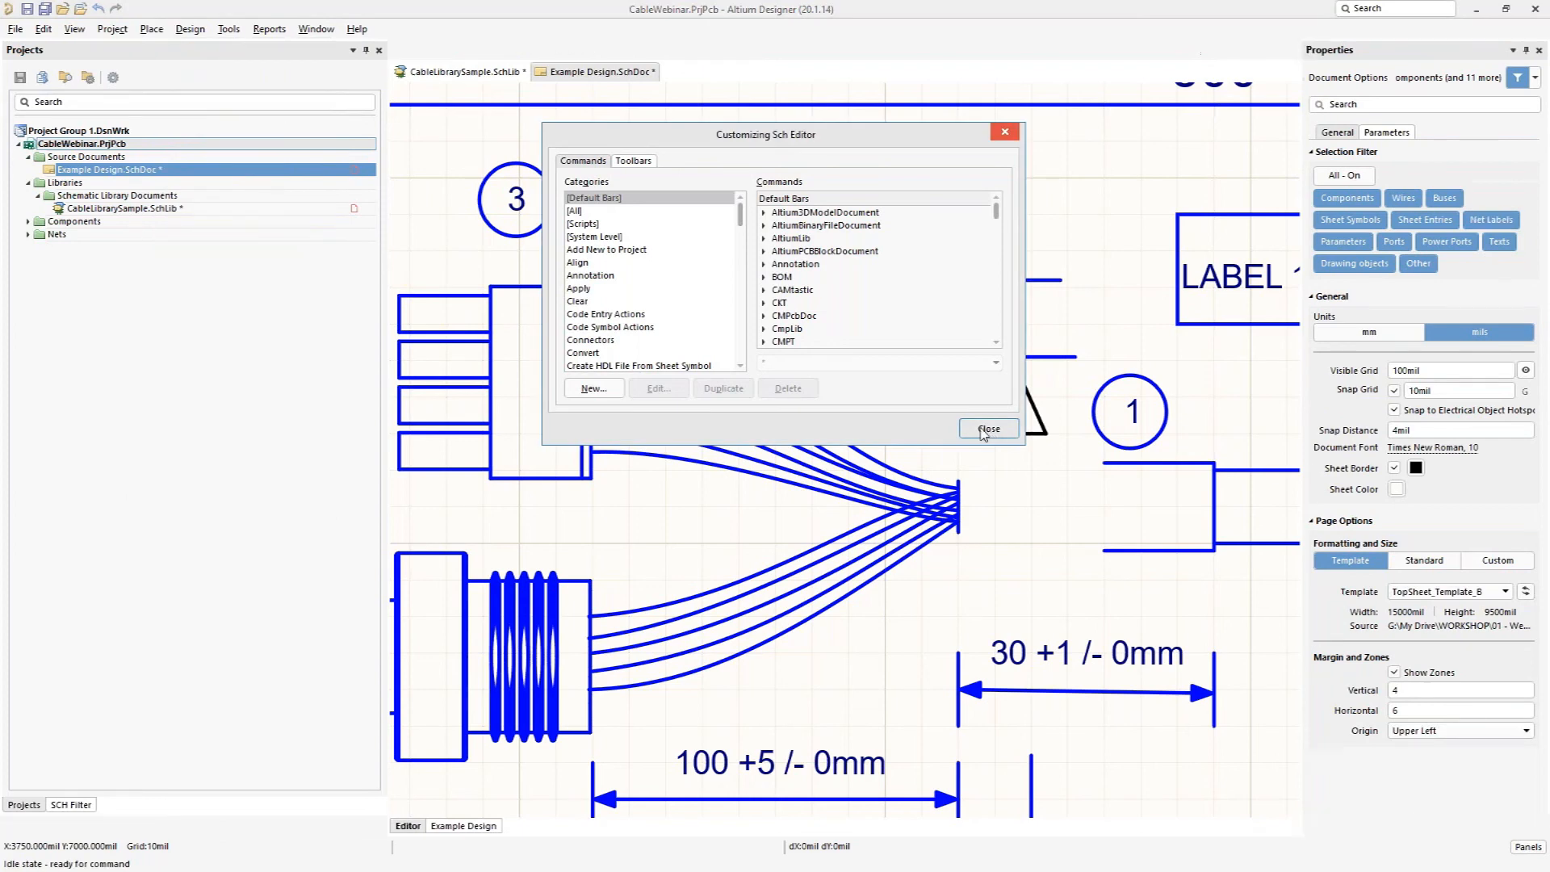
click(983, 433)
Step: Copy the Drawing Tools submenu of Place onto the main menu bar after Help, and close the schematic editor customization
right_click(460, 29)
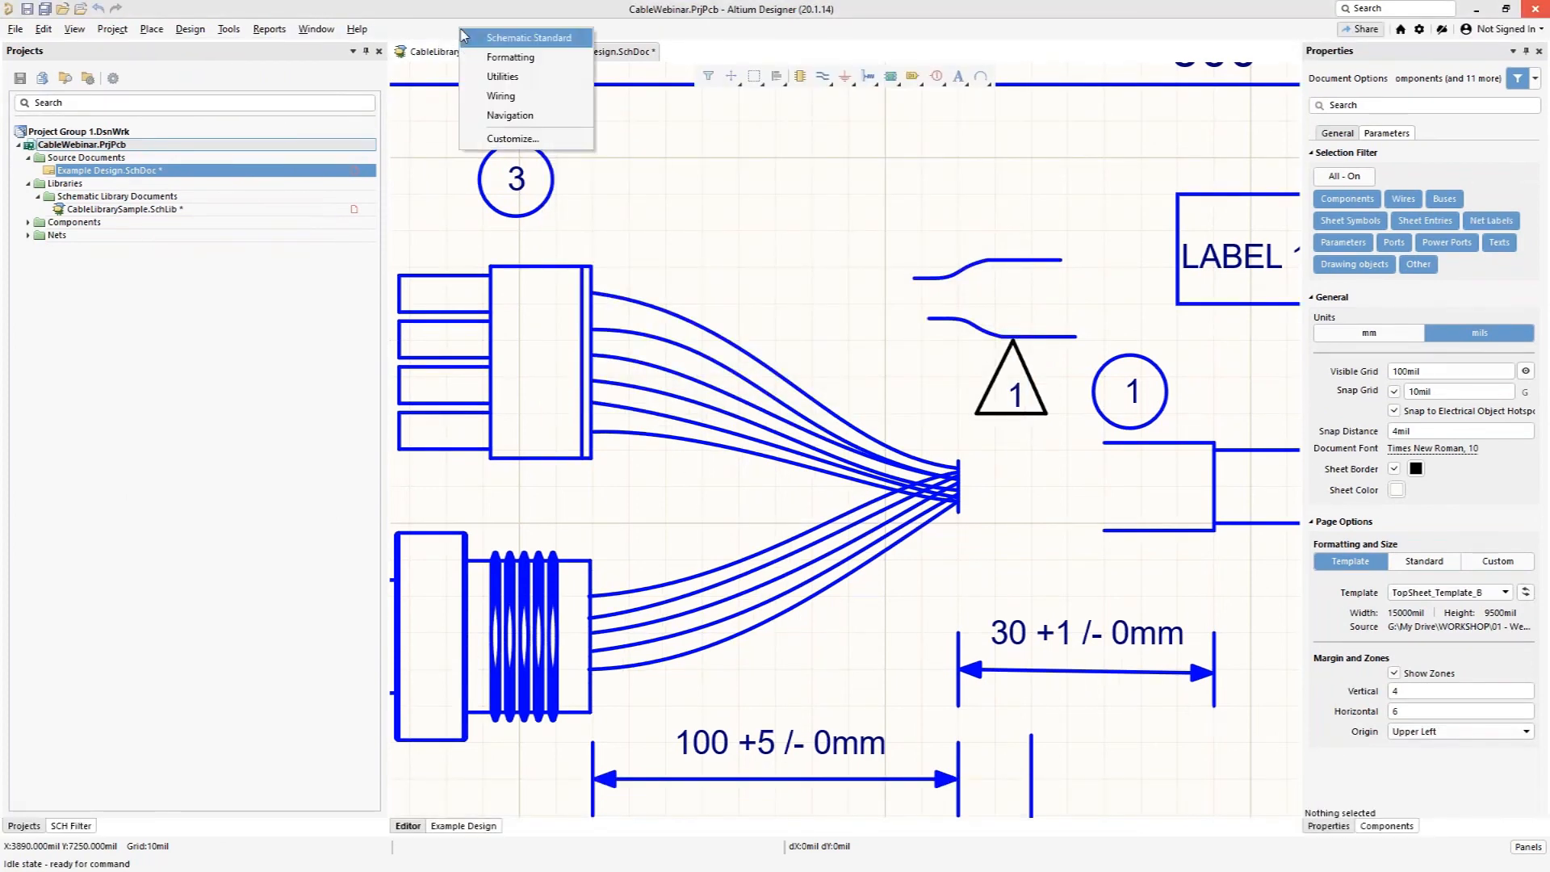
click(517, 139)
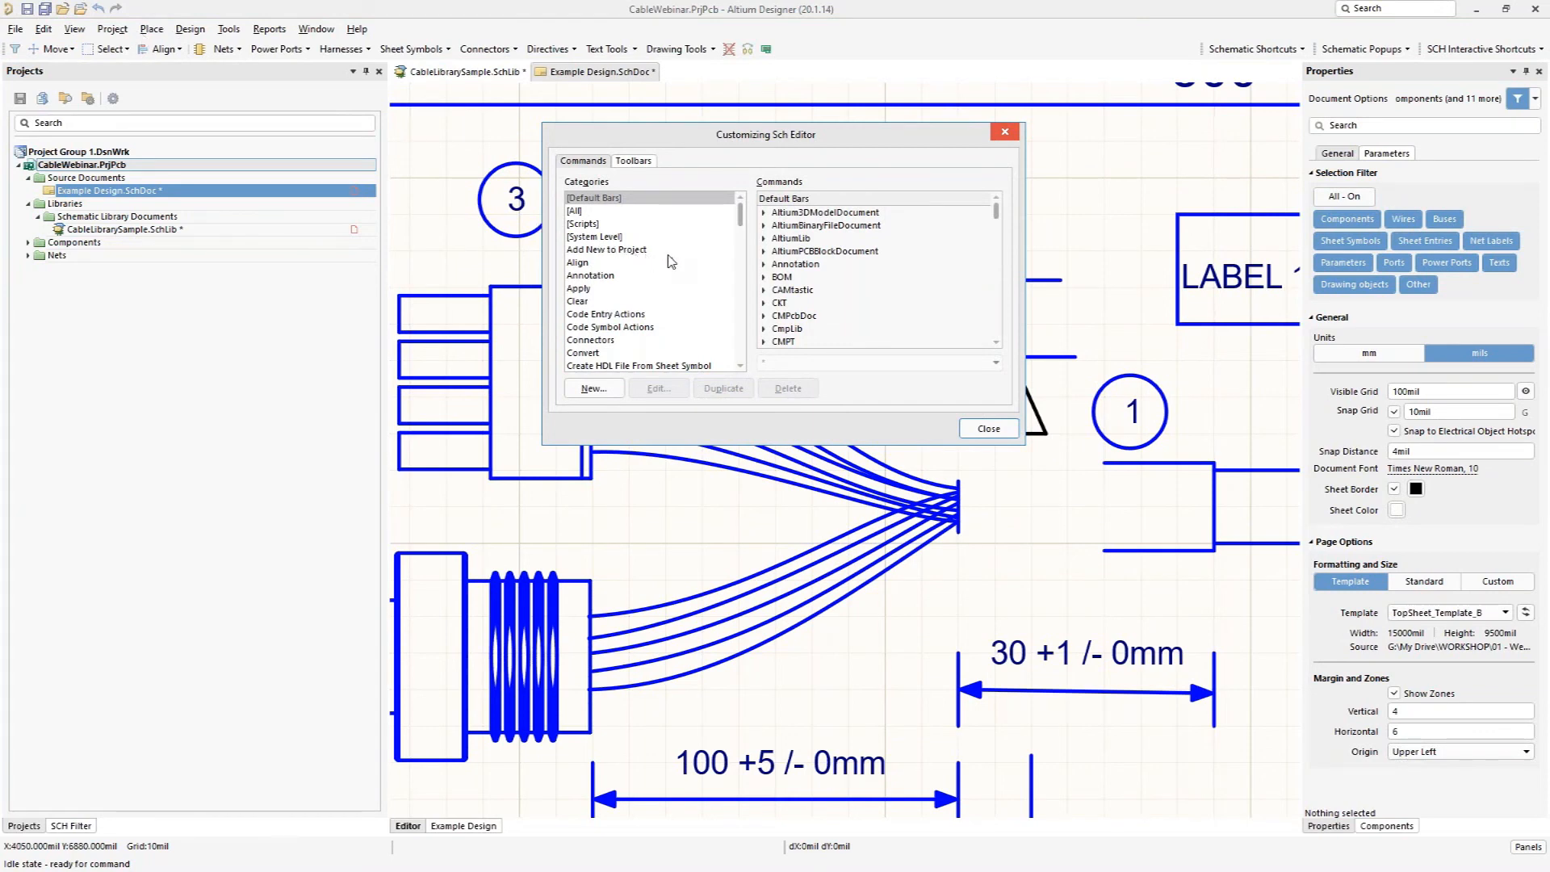
drag(638, 126, 679, 320)
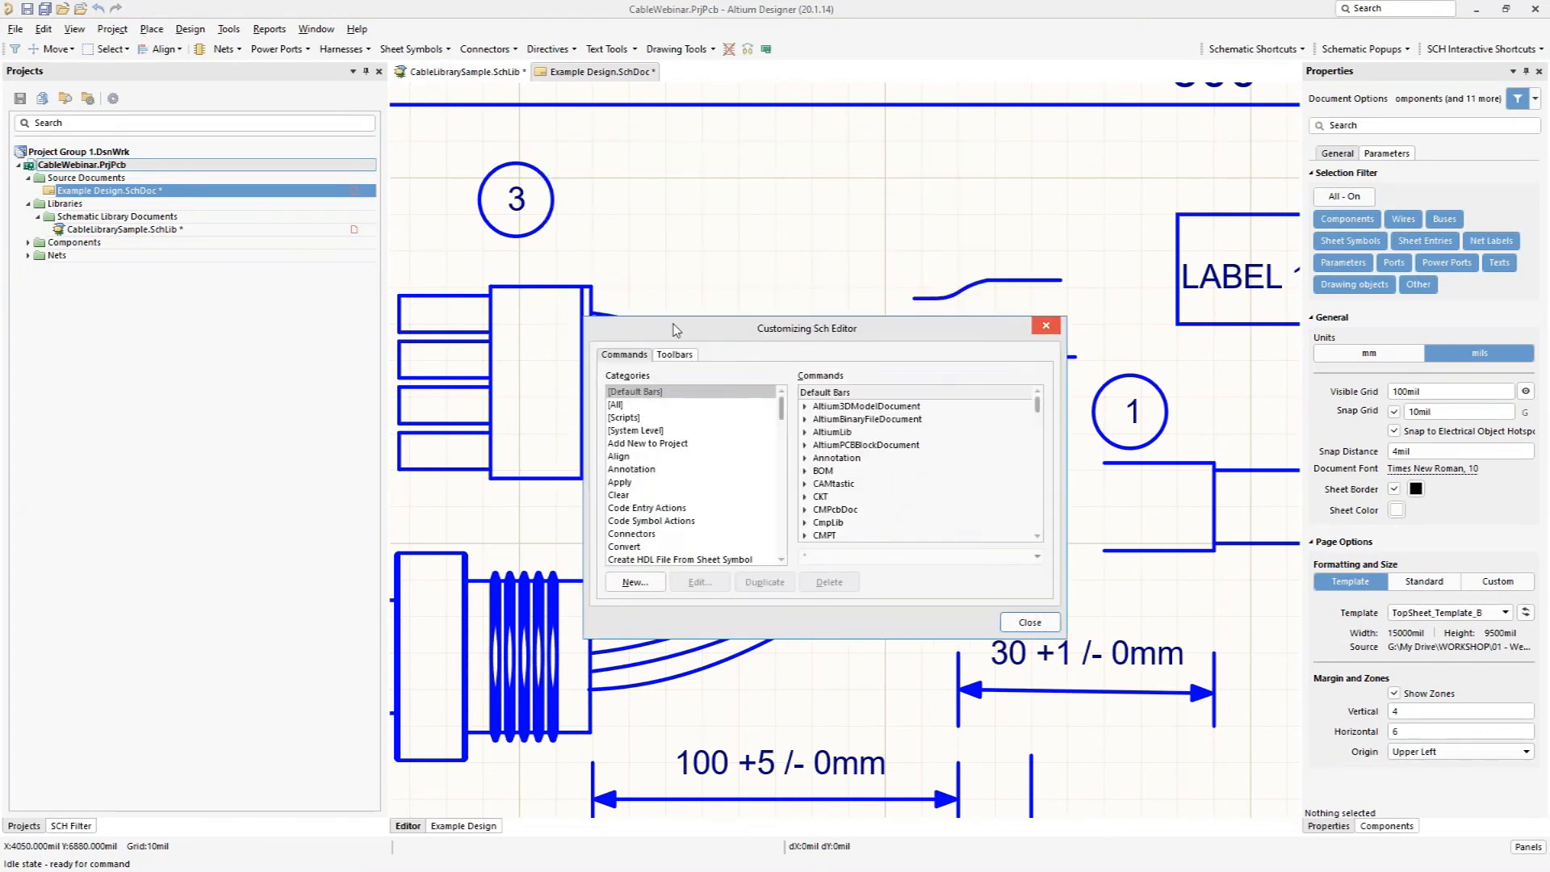
click(152, 29)
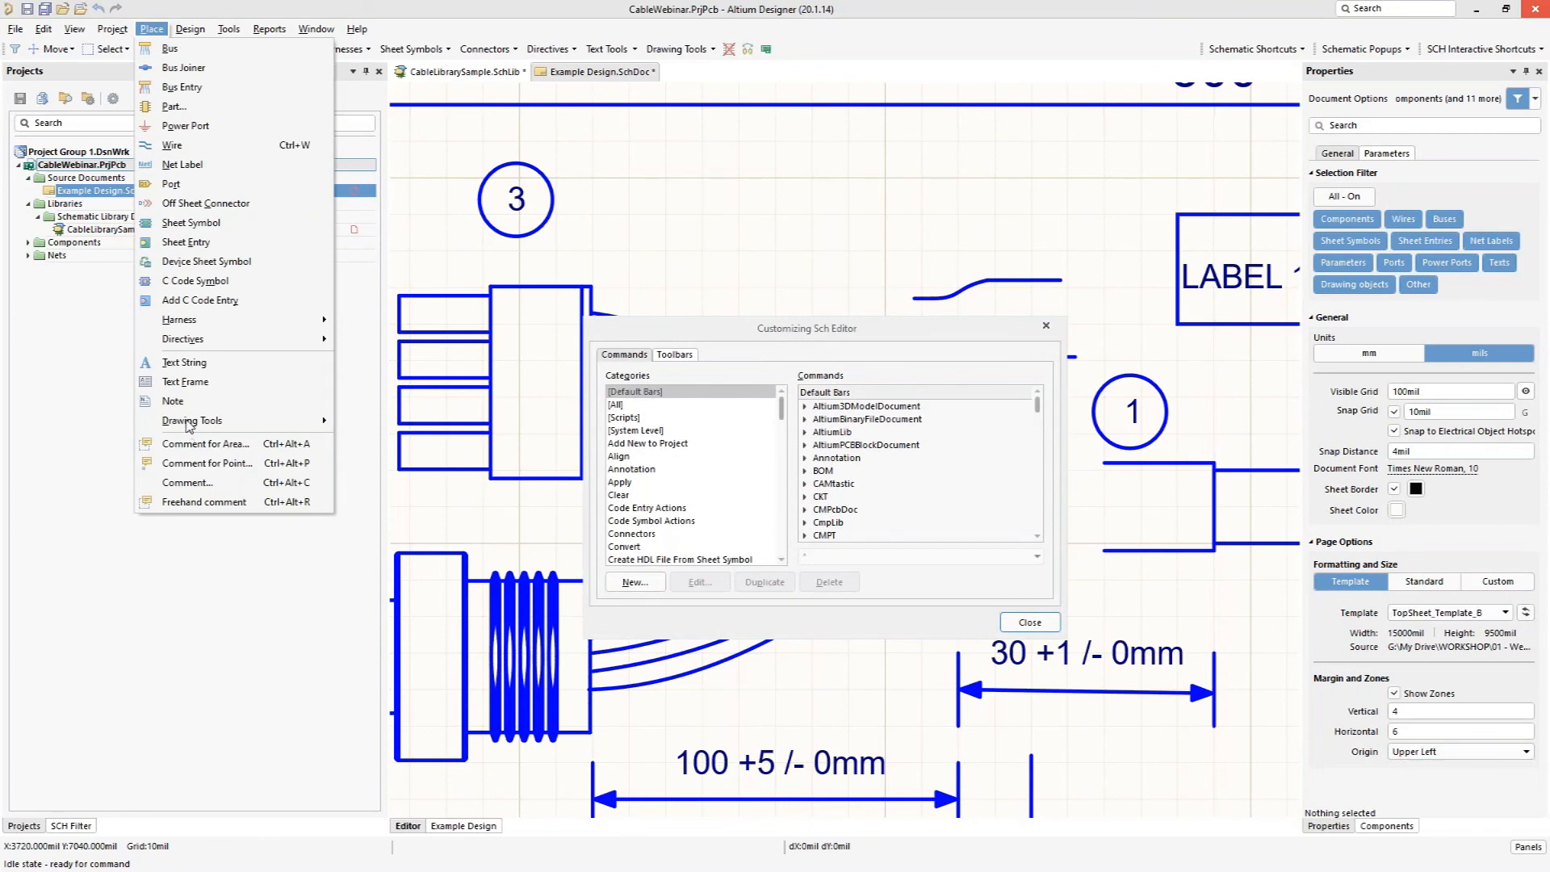
click(453, 50)
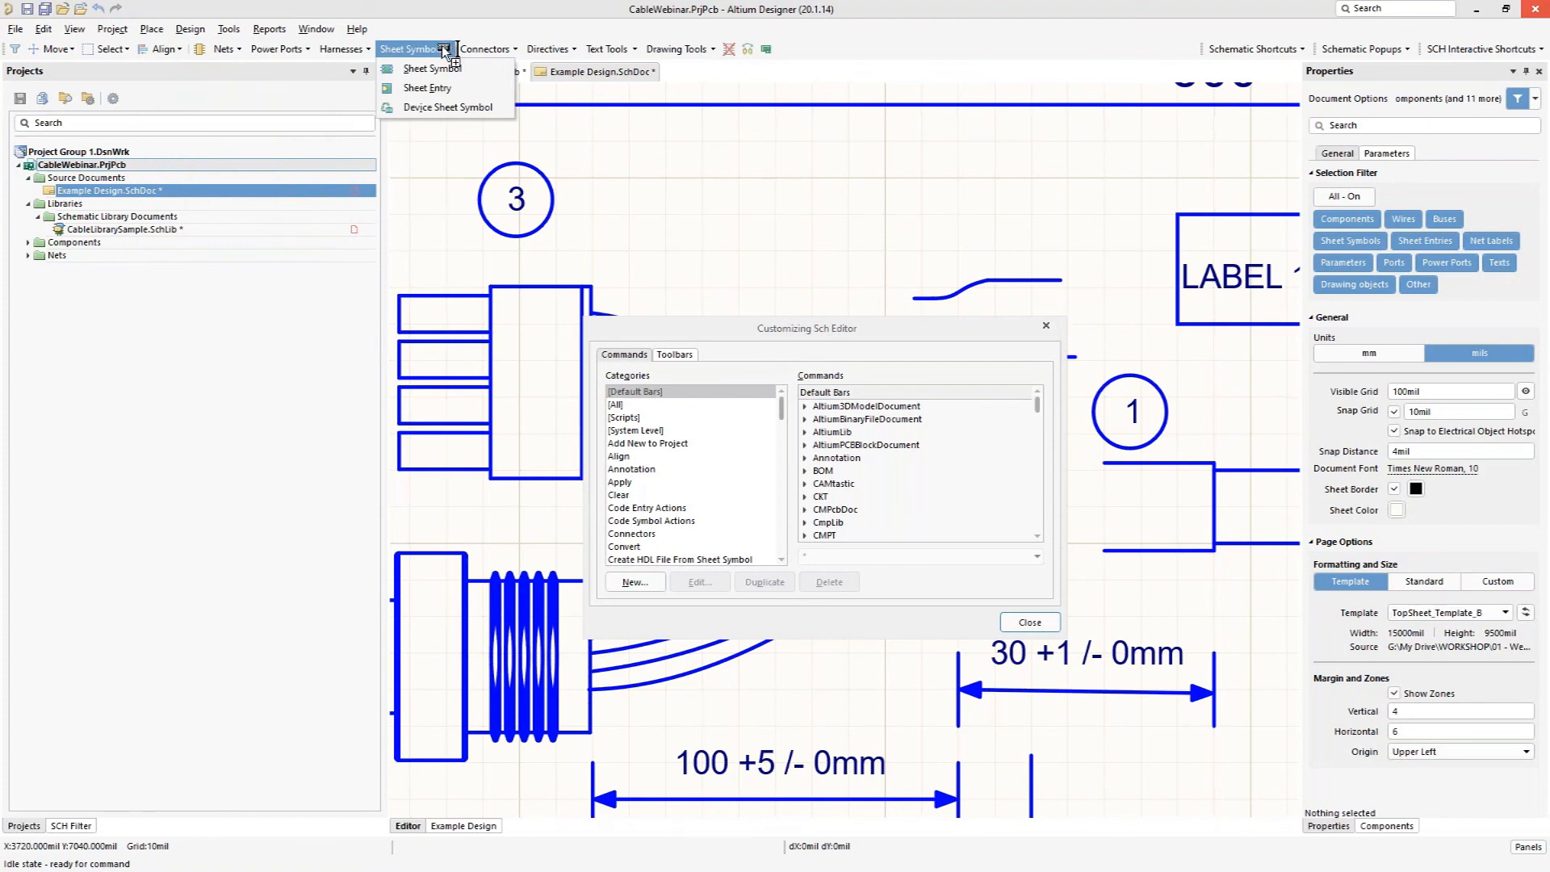
drag(444, 53, 401, 31)
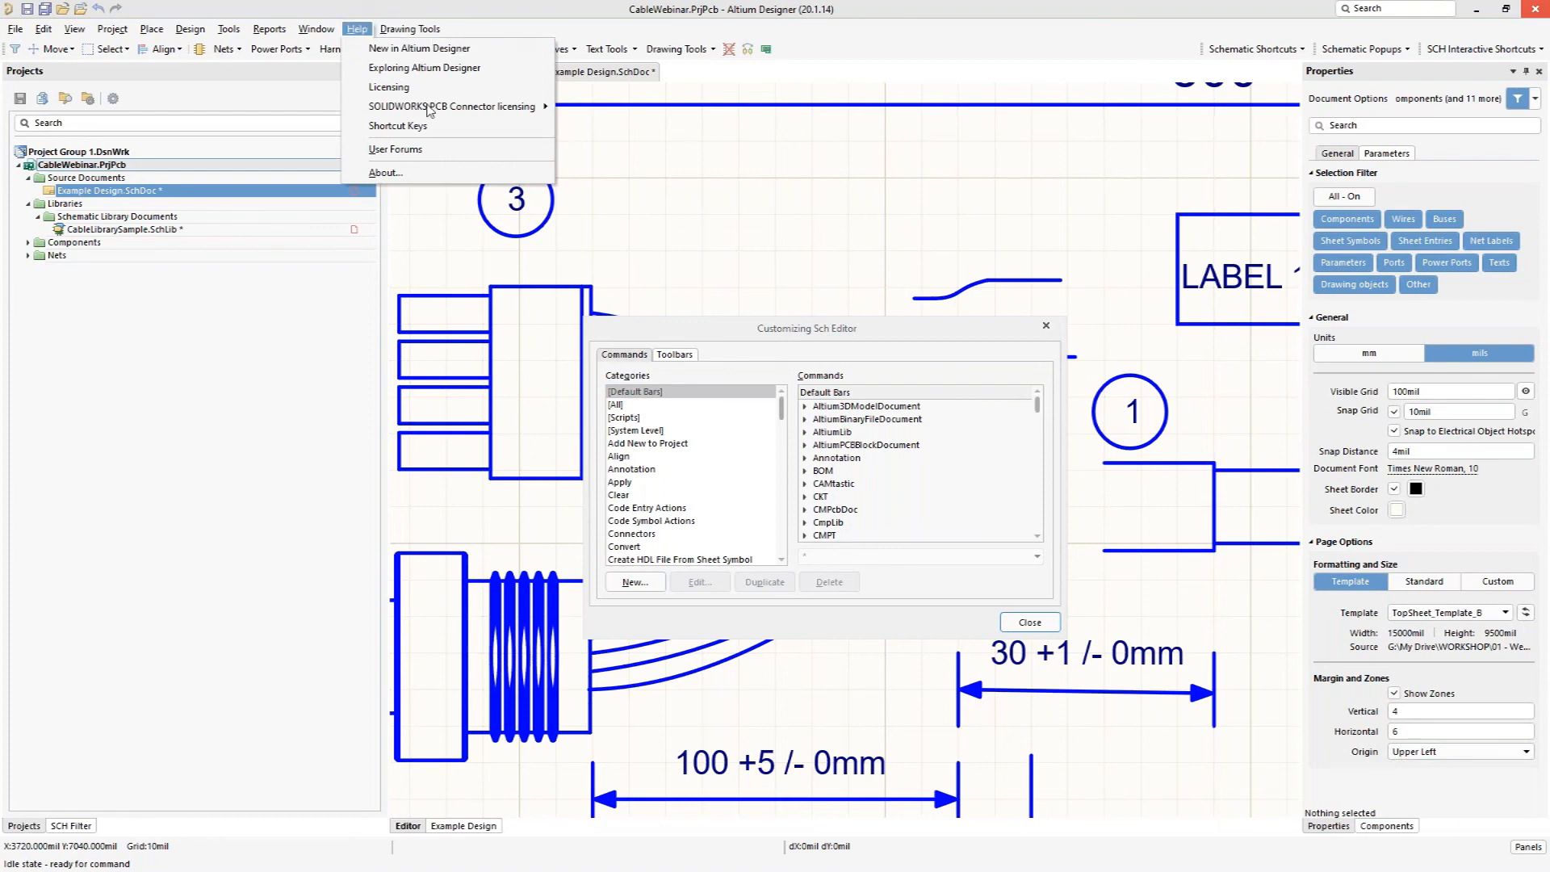
click(151, 29)
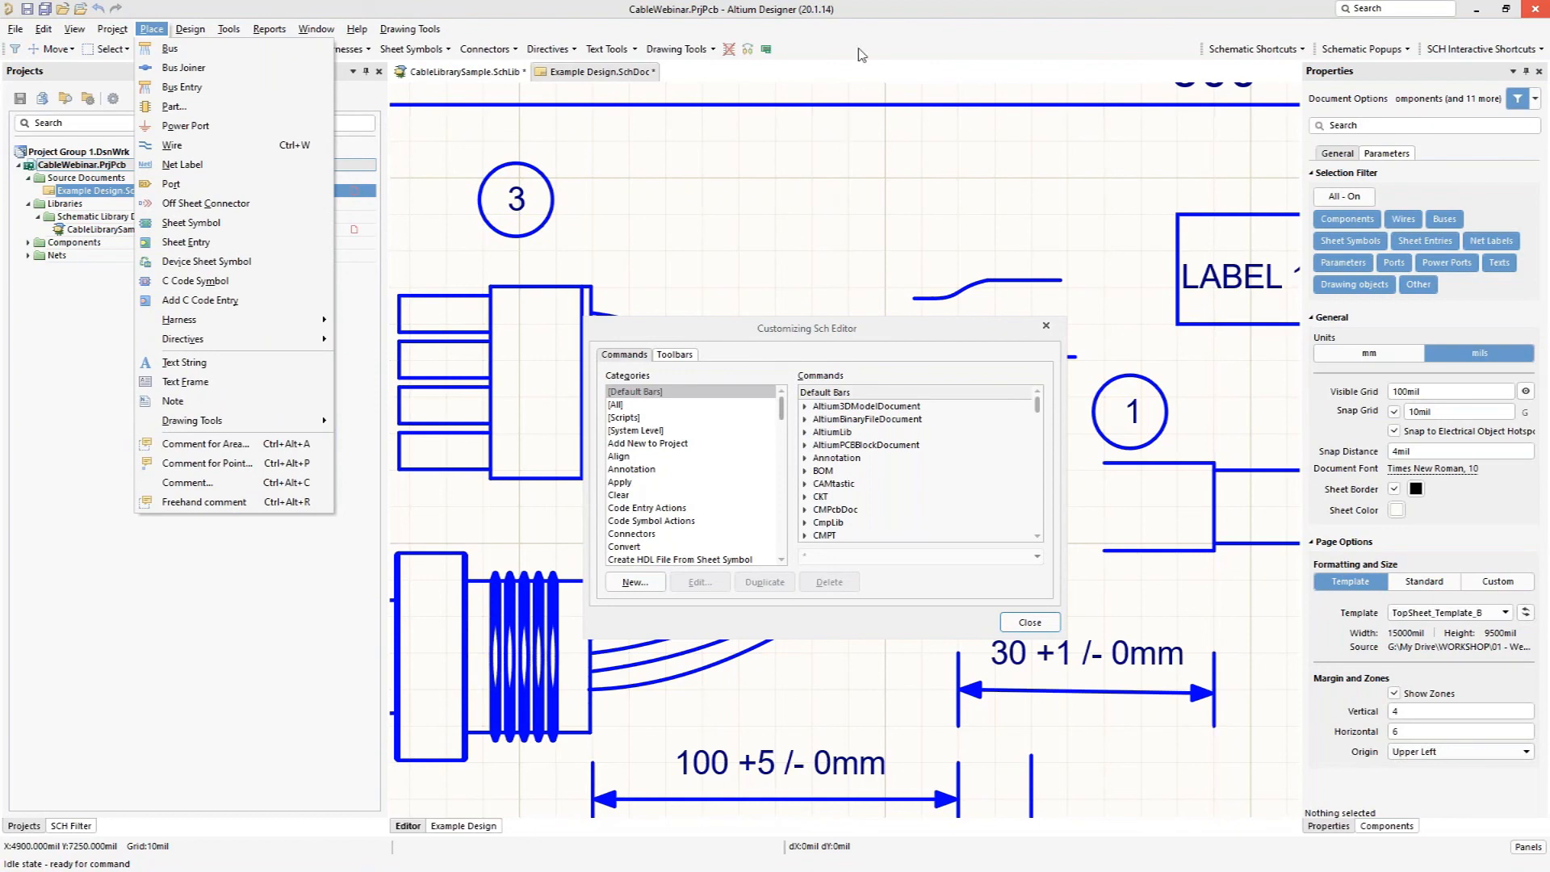
click(1038, 629)
click(1030, 623)
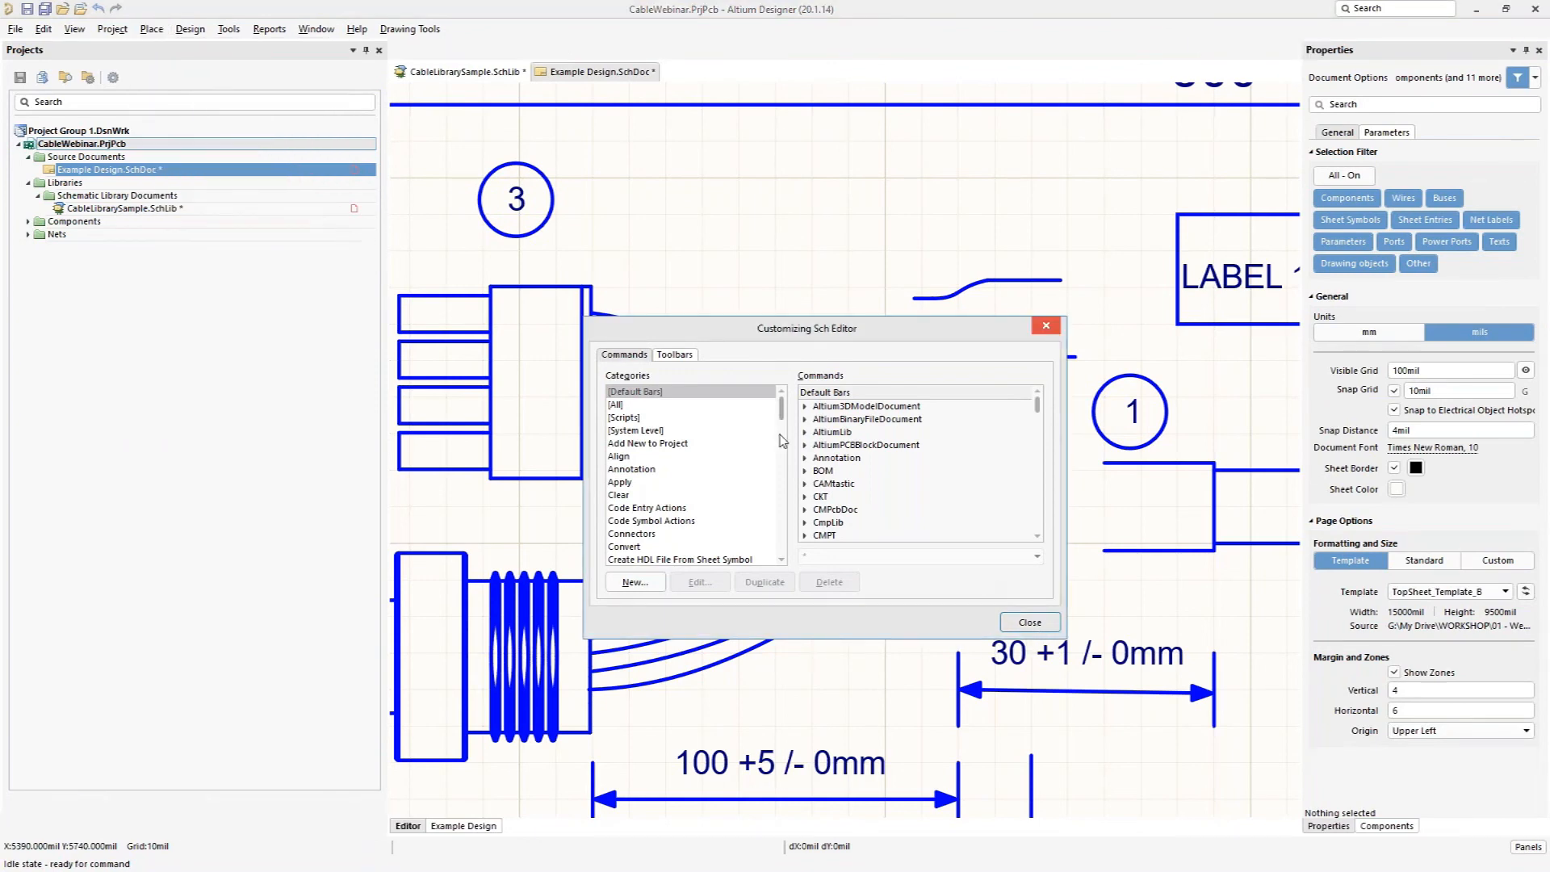
click(151, 28)
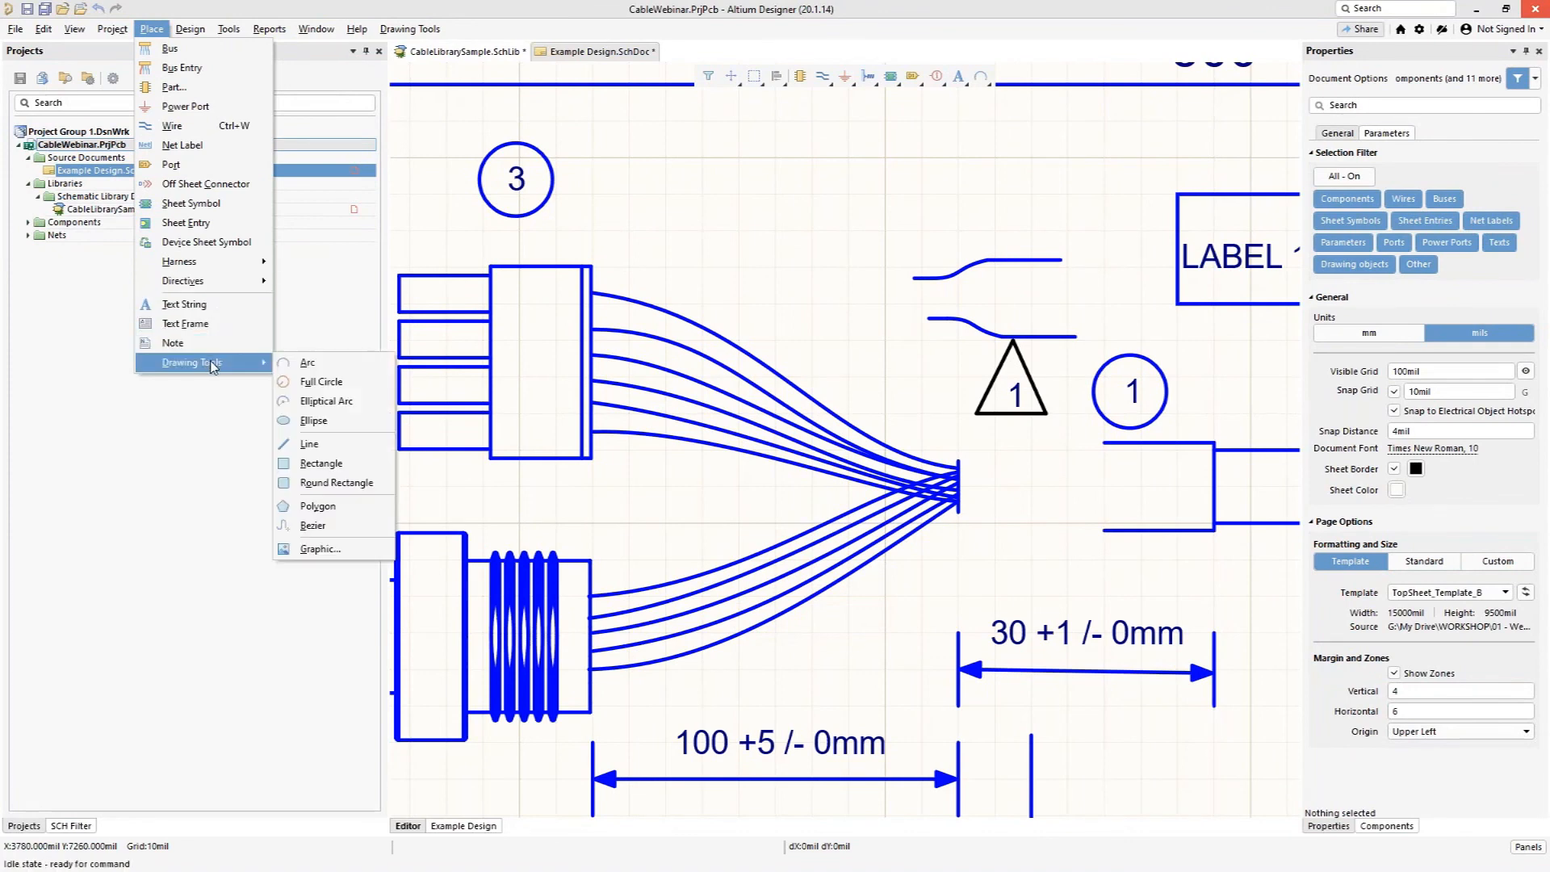
click(745, 43)
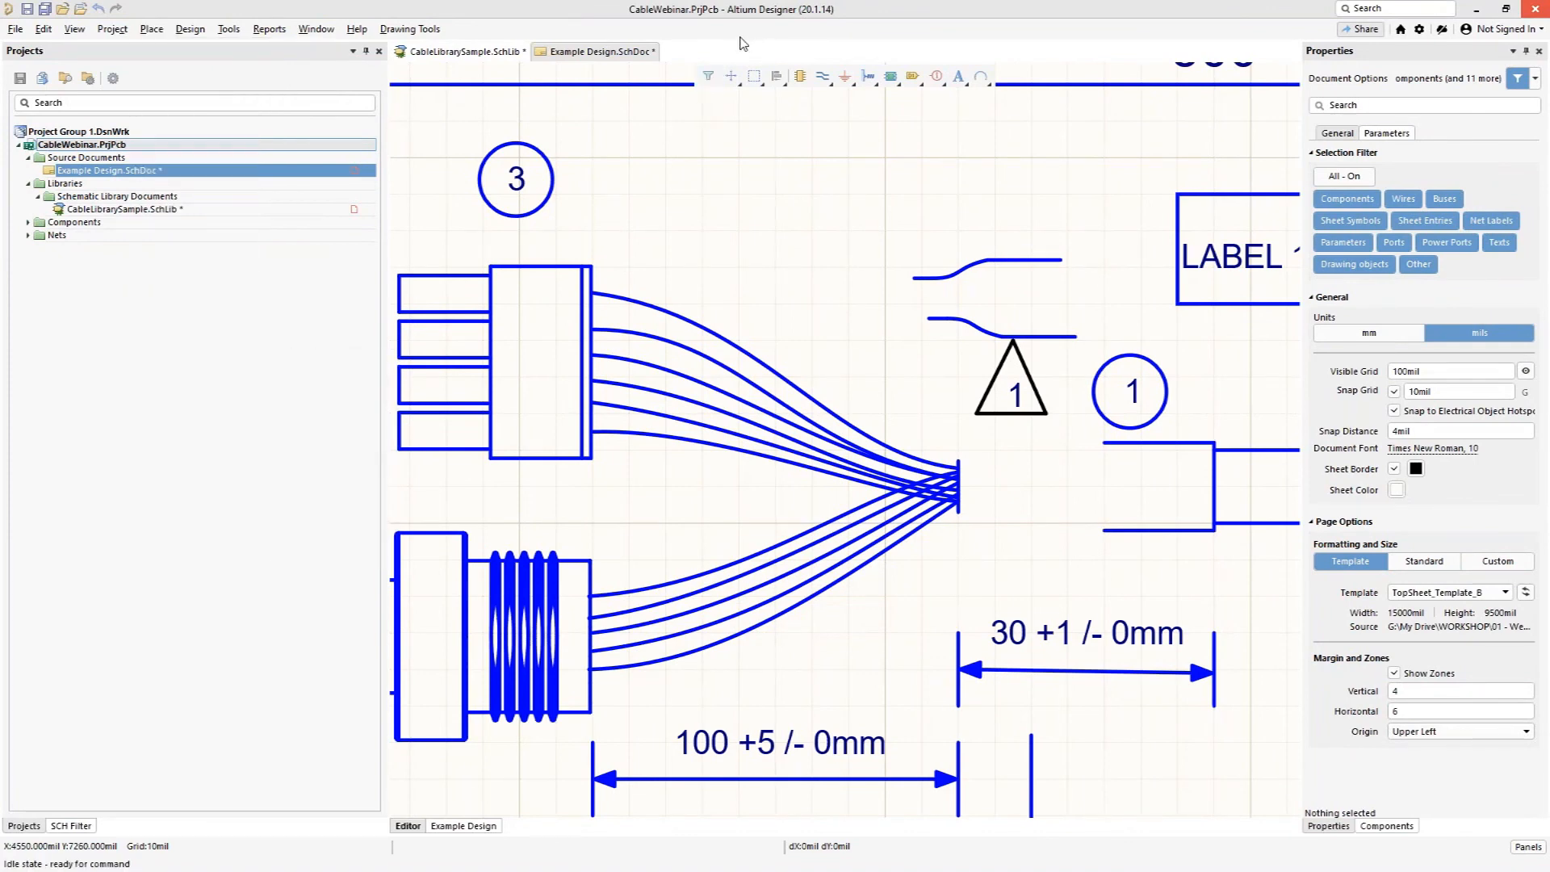
Step: Place a nearly straight Bezier wire from the upper plug's edge, between its first two wires, to the vertical line where the wires meet
click(428, 33)
click(431, 212)
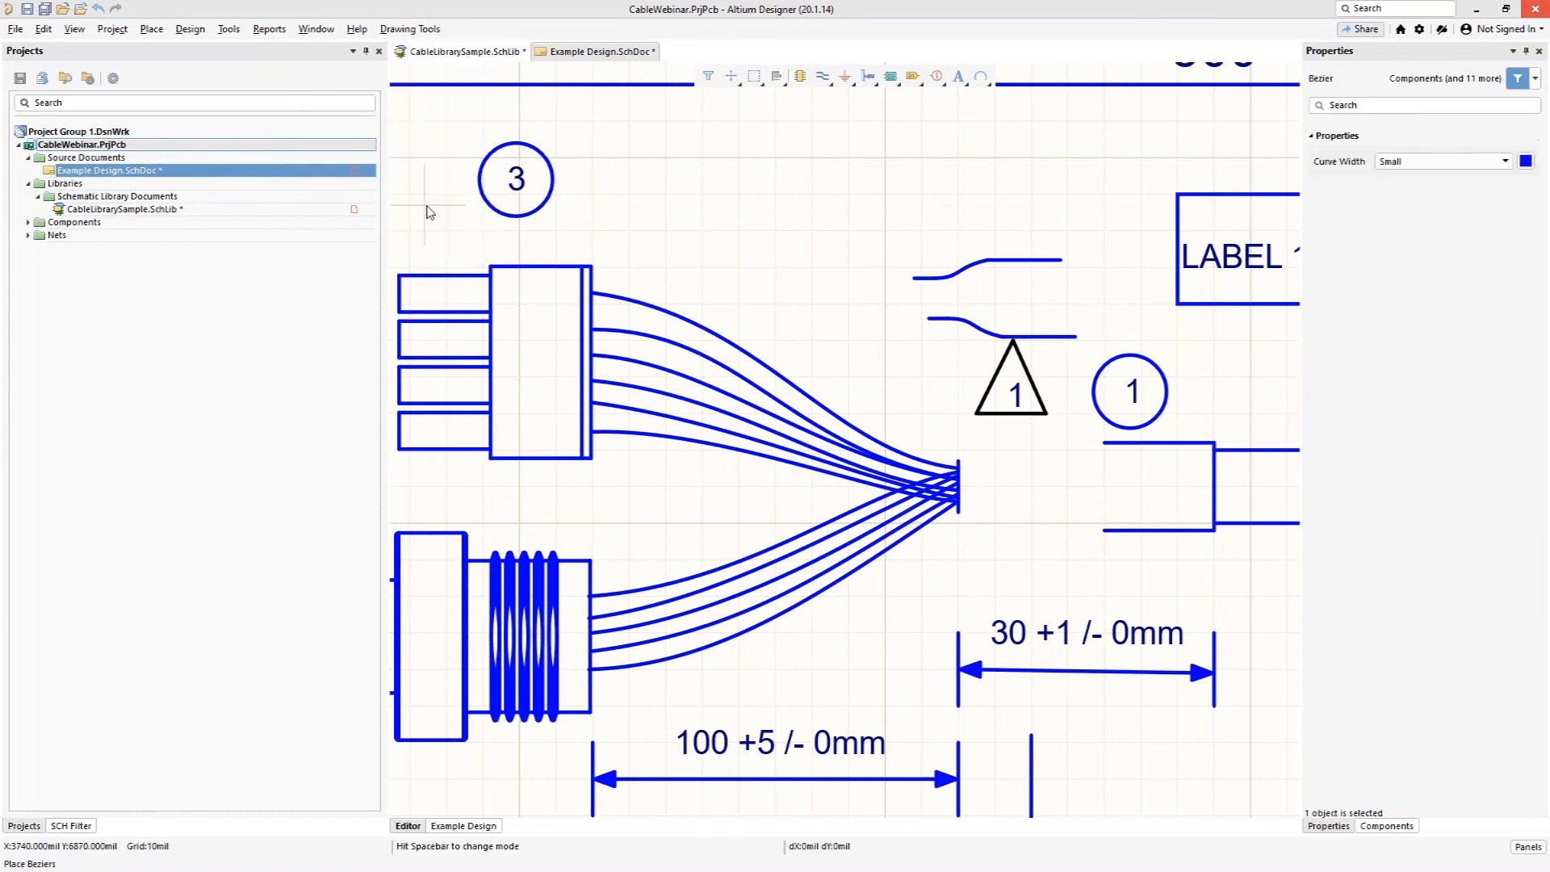
ctrl+scroll(608, 417, up, 1)
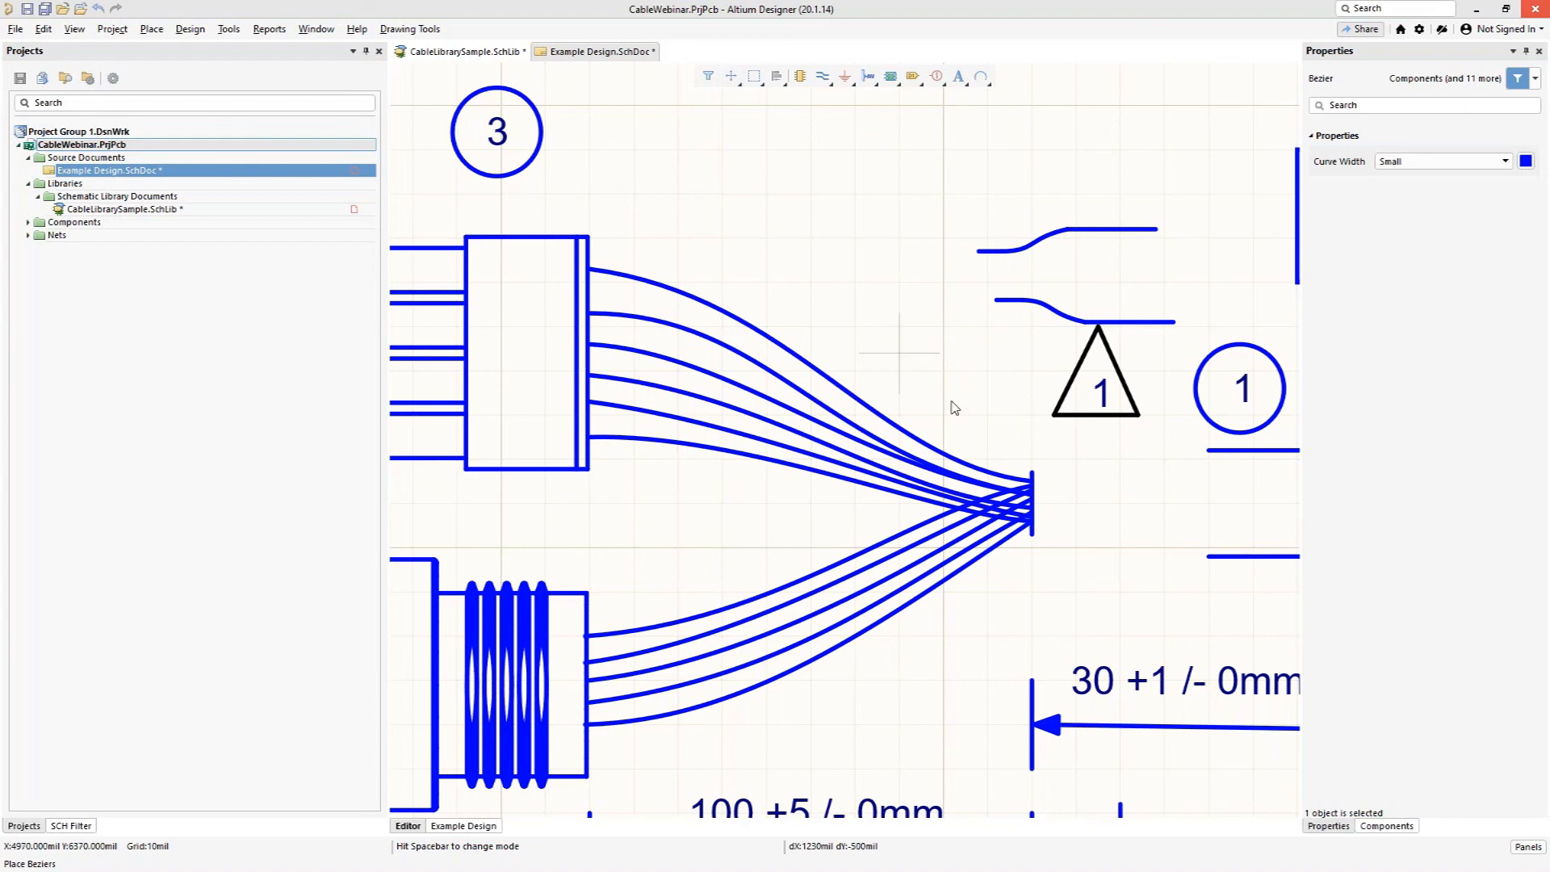
click(590, 292)
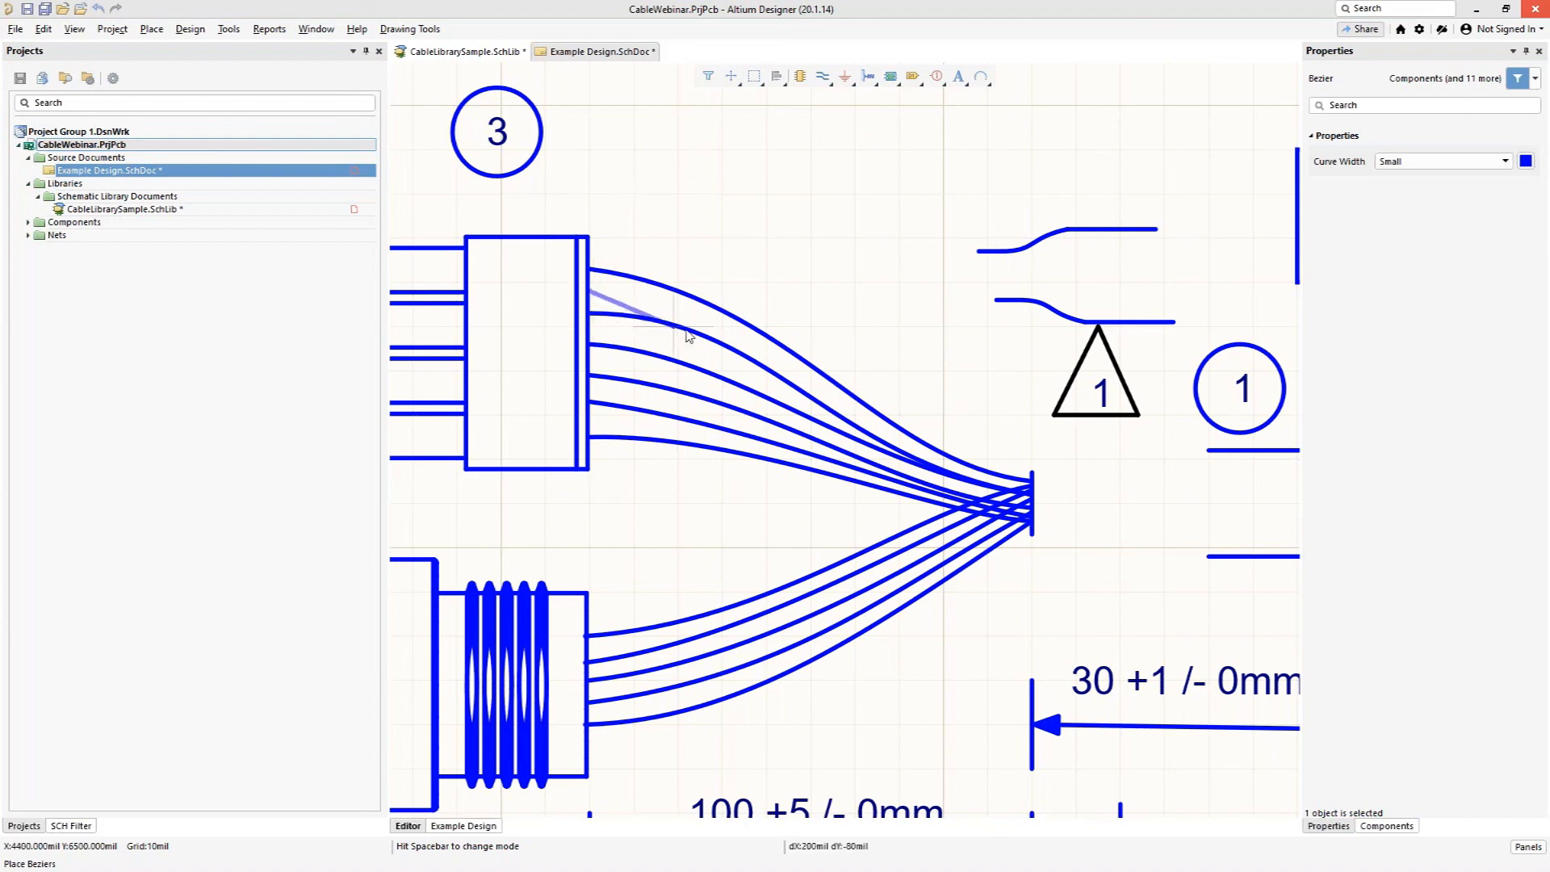
click(785, 388)
click(967, 482)
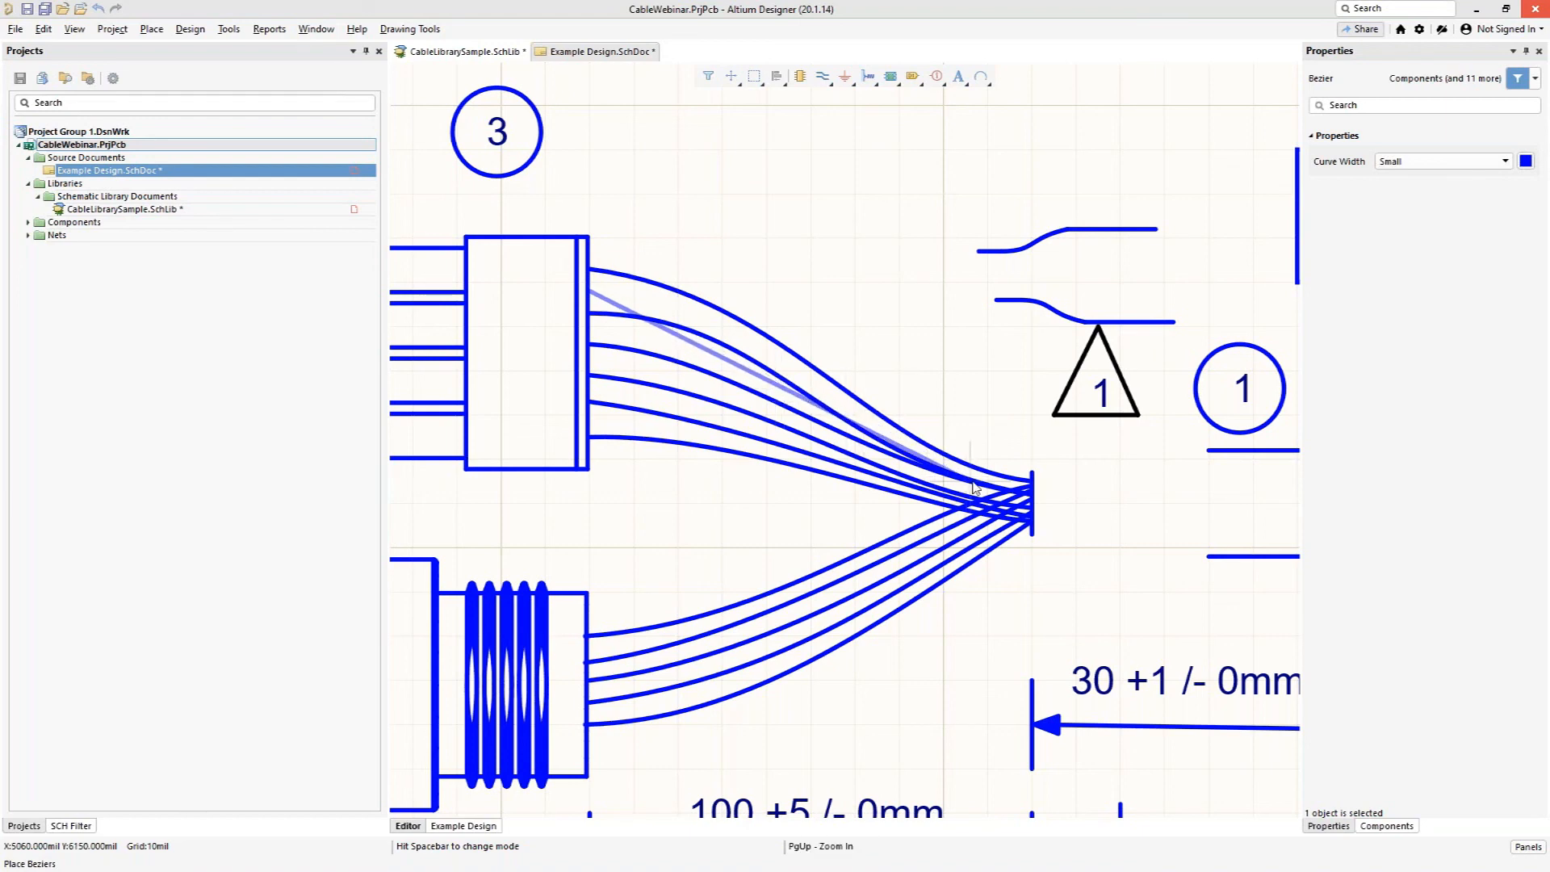
click(1032, 494)
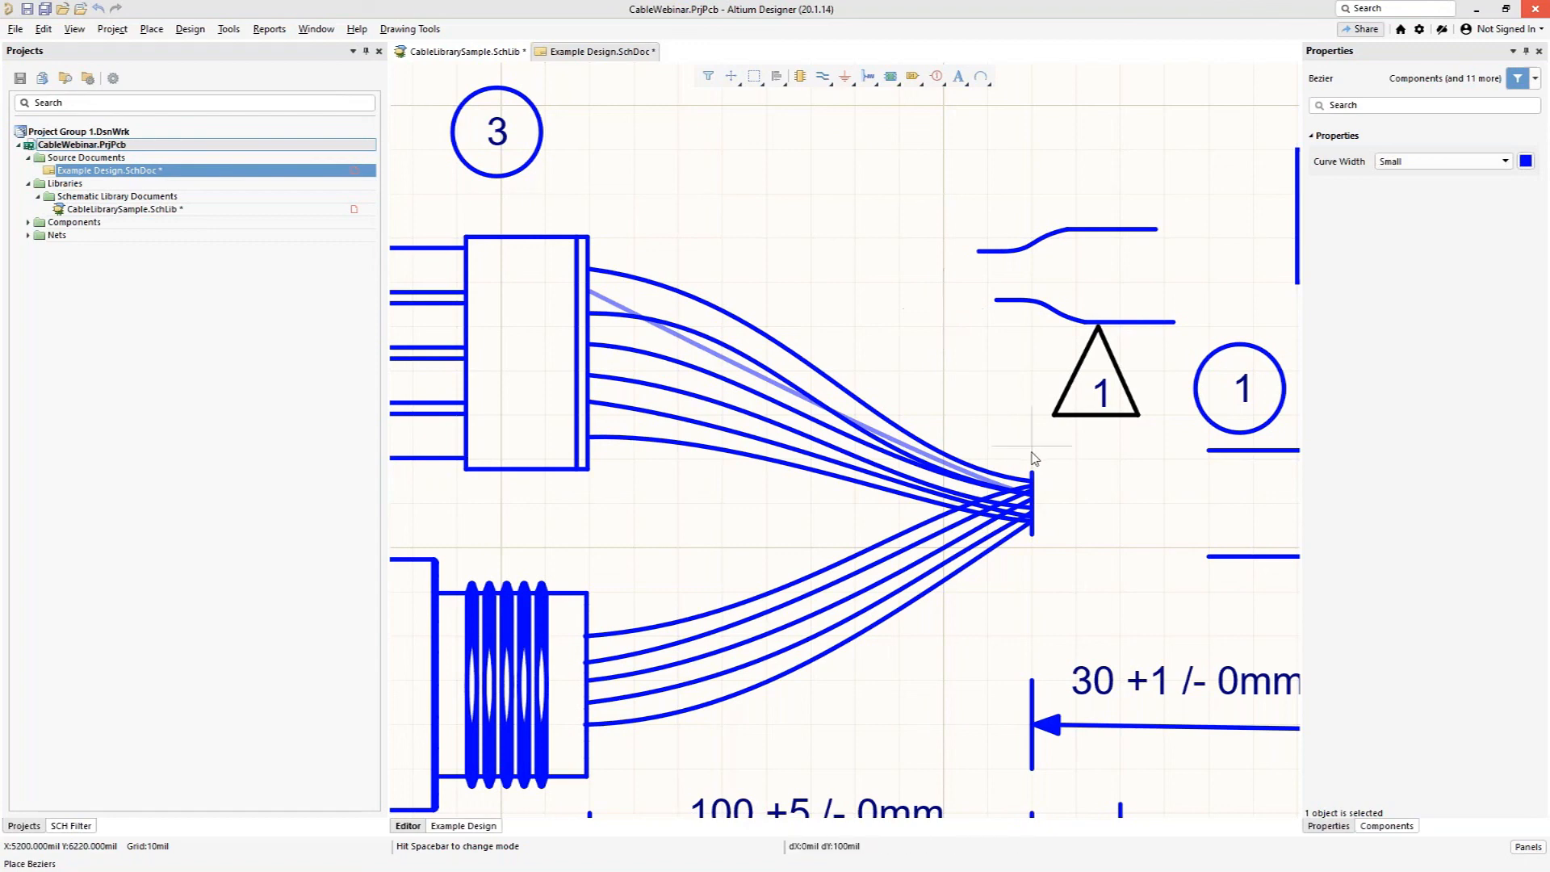
click(887, 244)
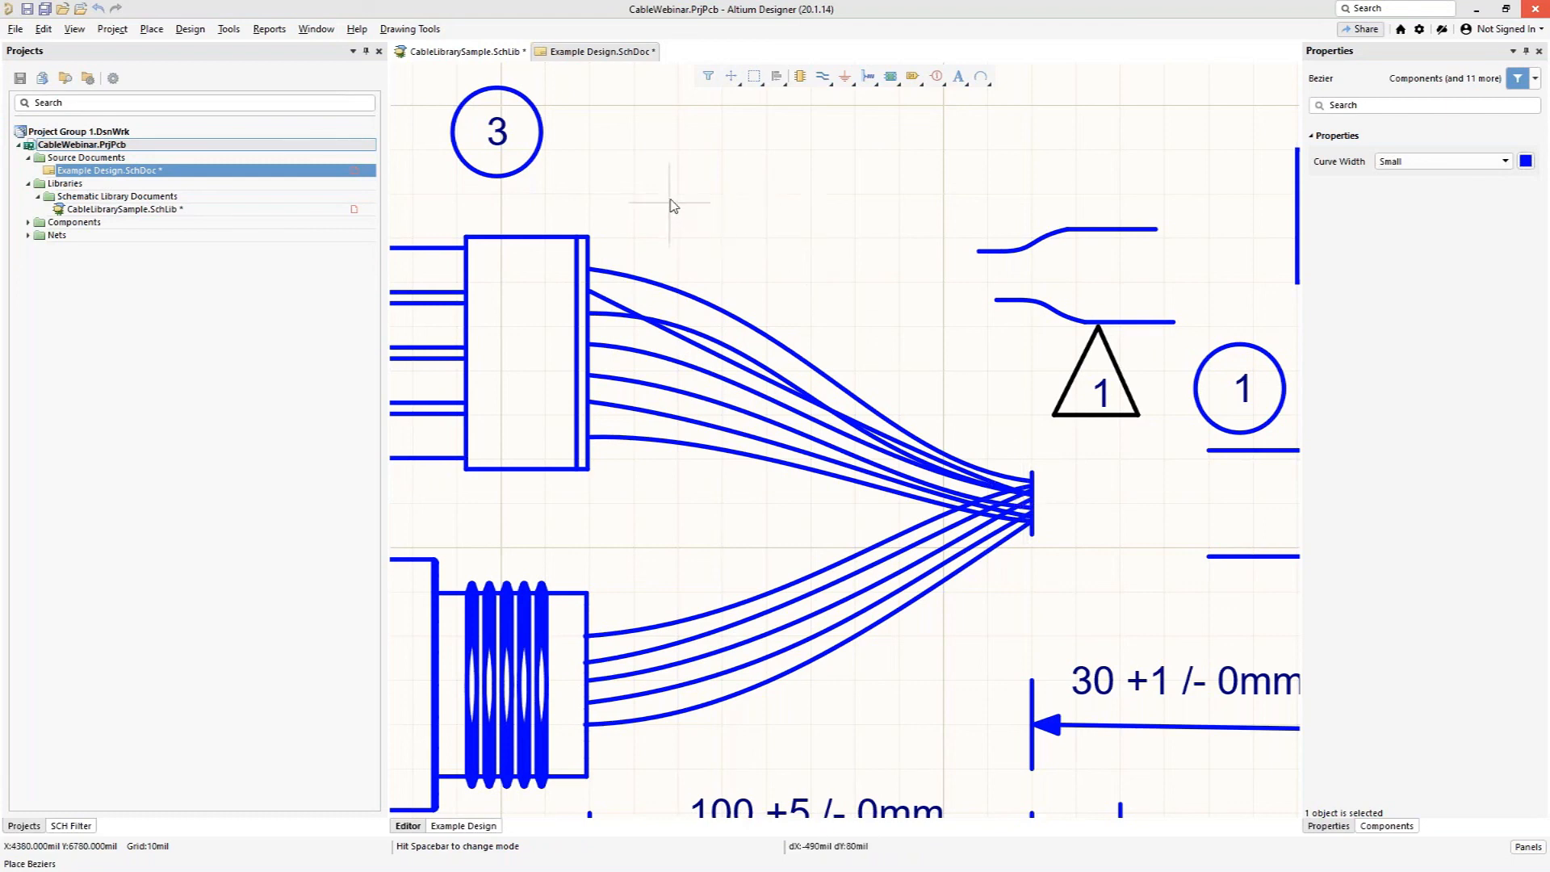
right_click(851, 216)
right_click(850, 216)
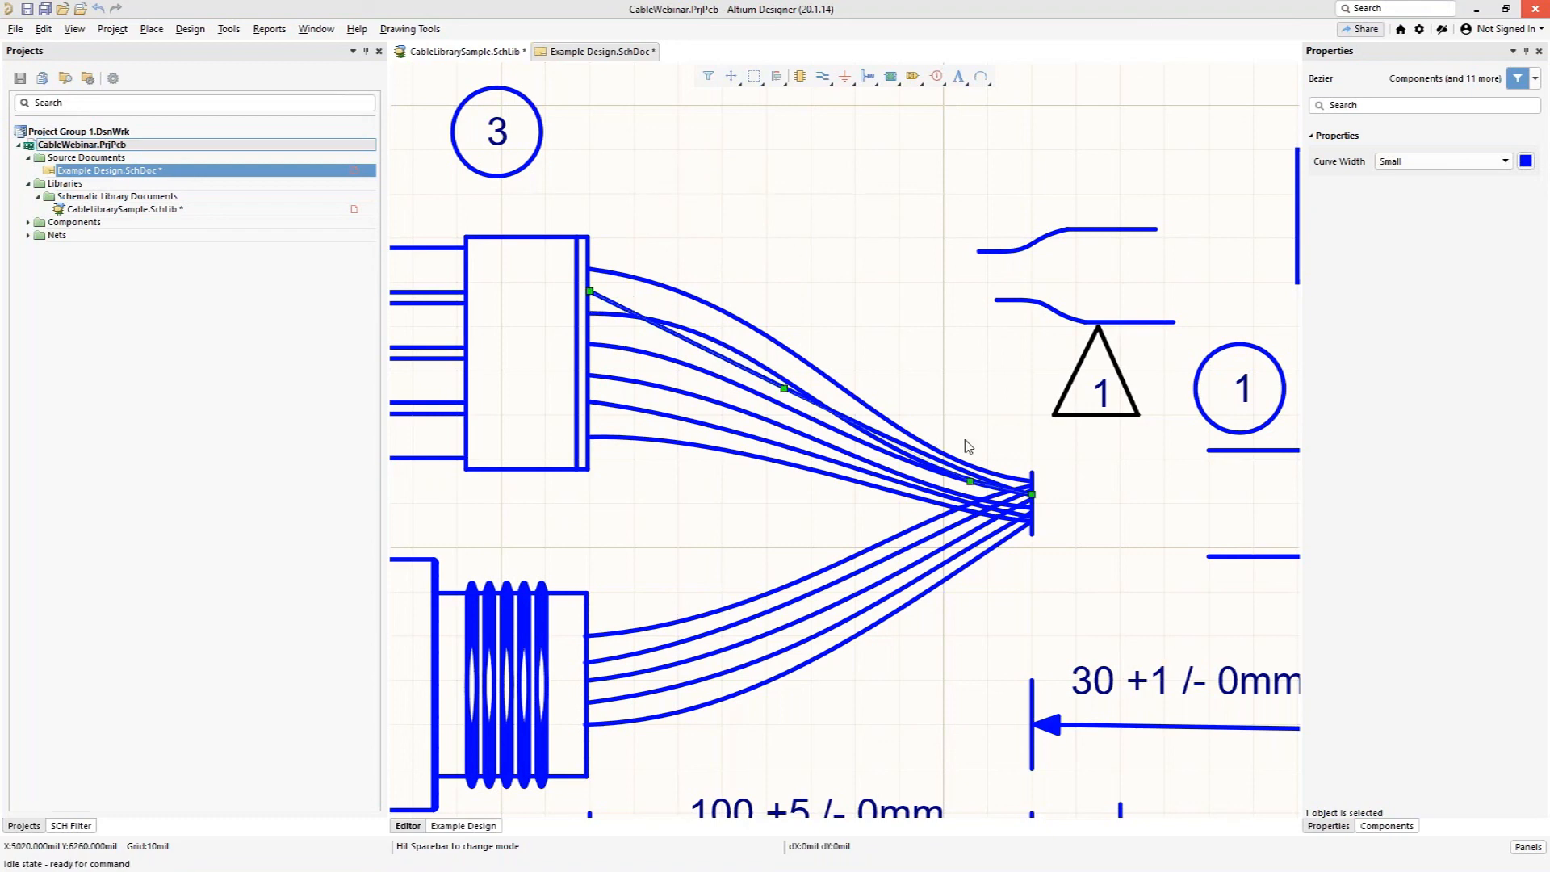
Step: Reshape the new Bezier with its two middle control points into an S-curve that follows the neighbouring wires, and deselect it
drag(785, 389, 688, 278)
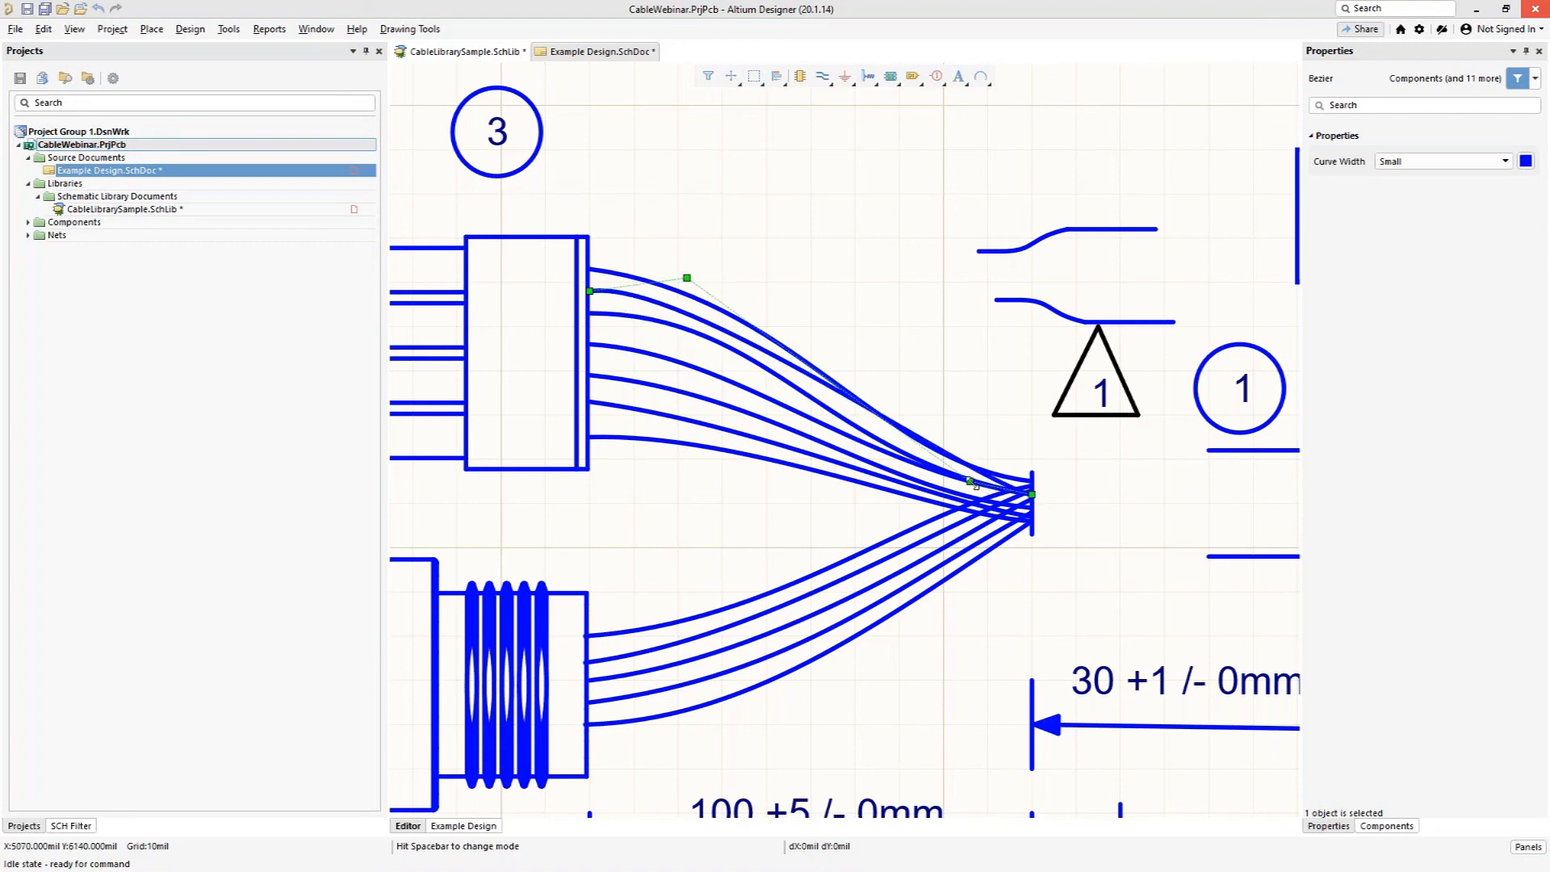
drag(972, 483, 890, 472)
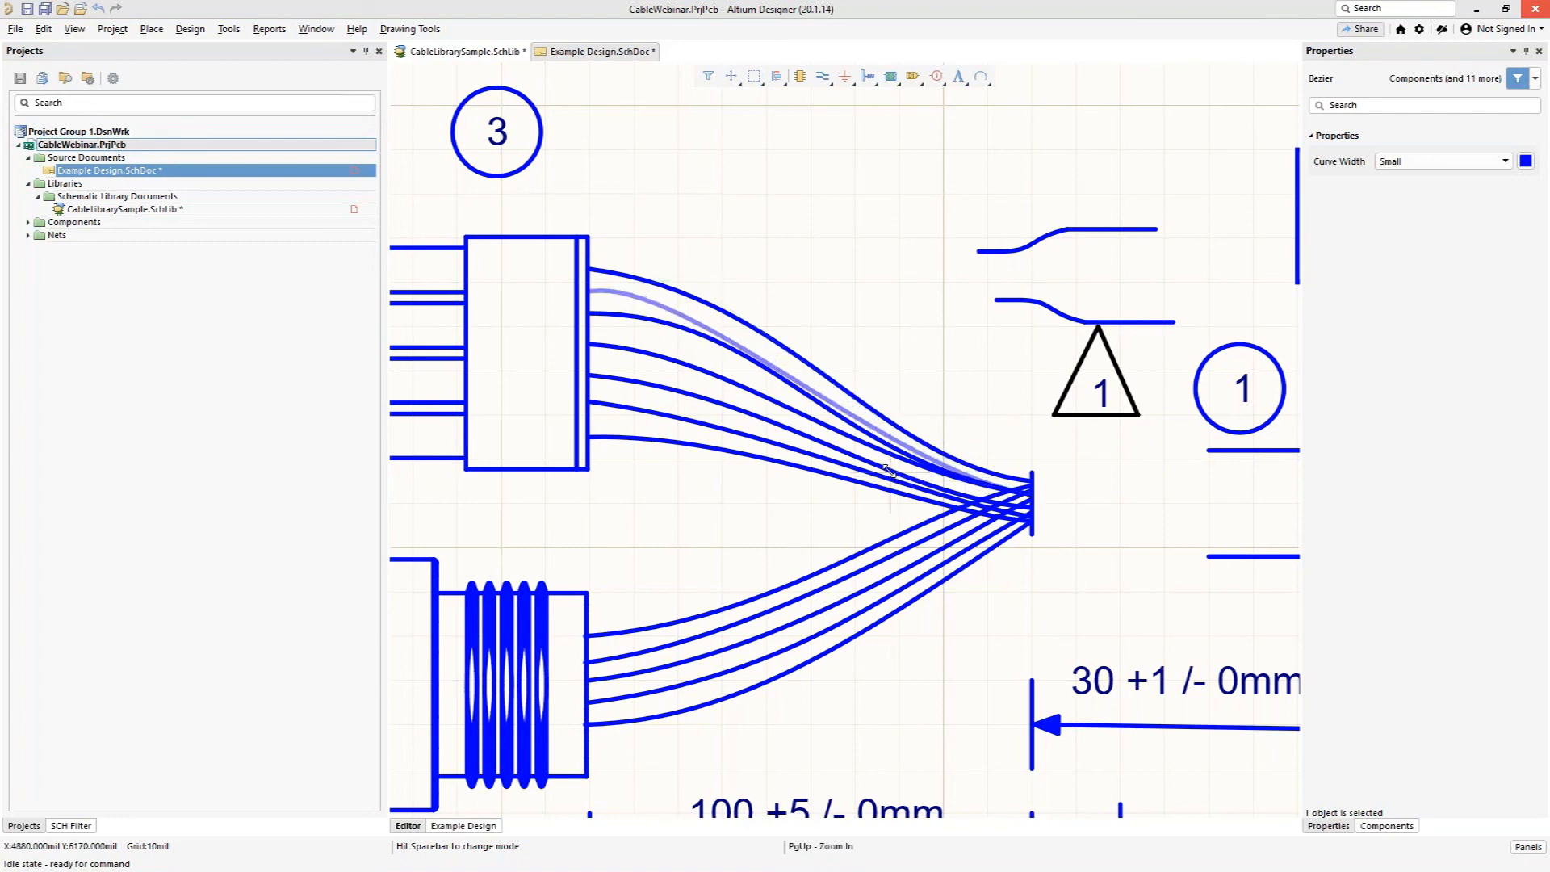
drag(687, 276, 731, 281)
drag(888, 470, 868, 468)
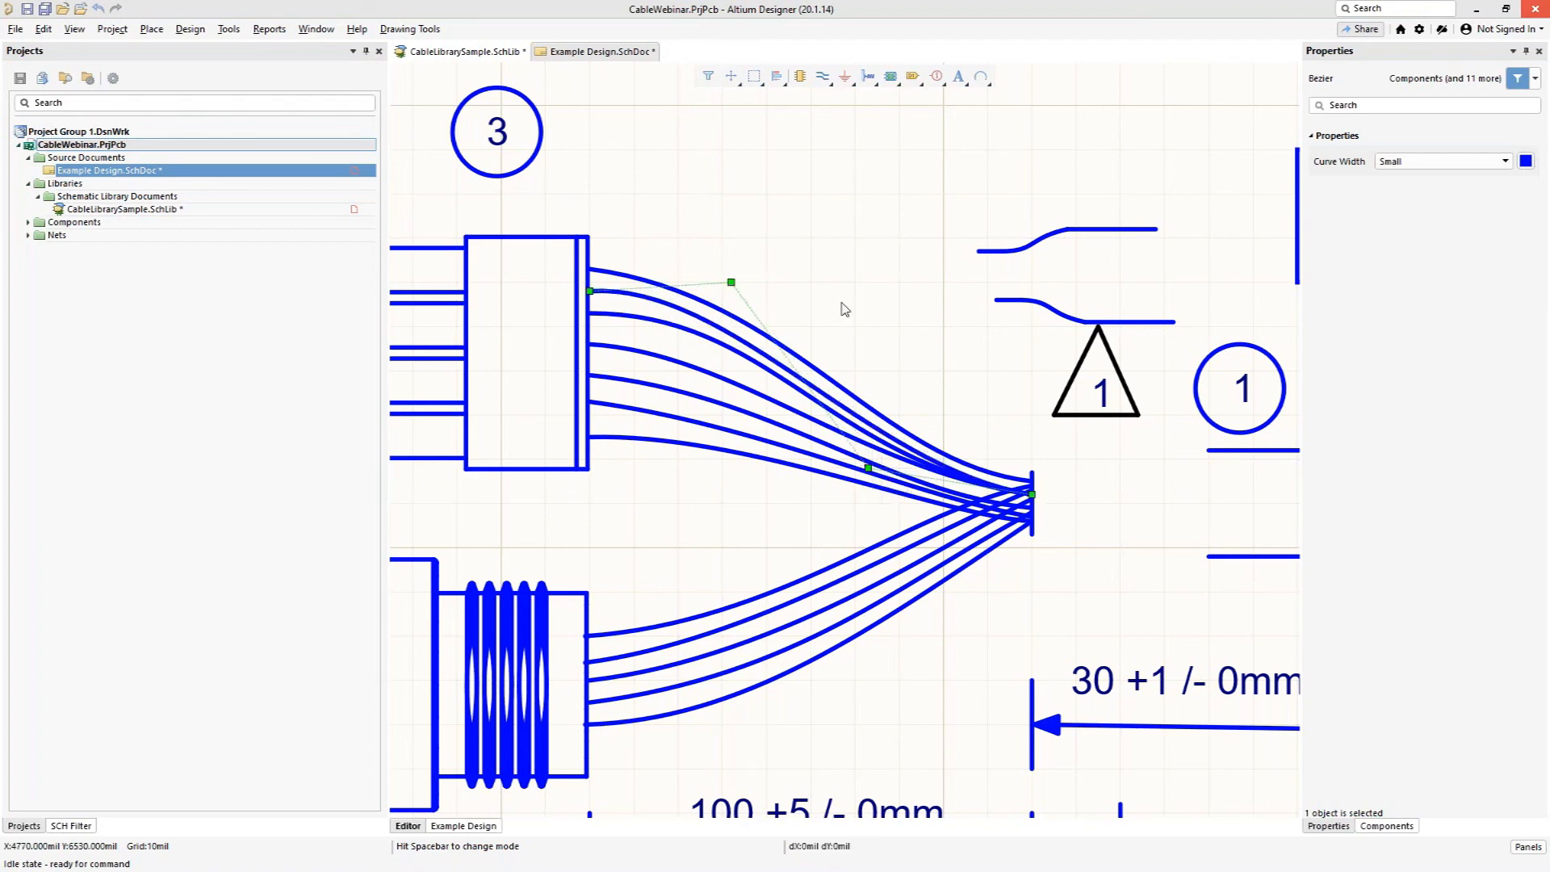
click(816, 271)
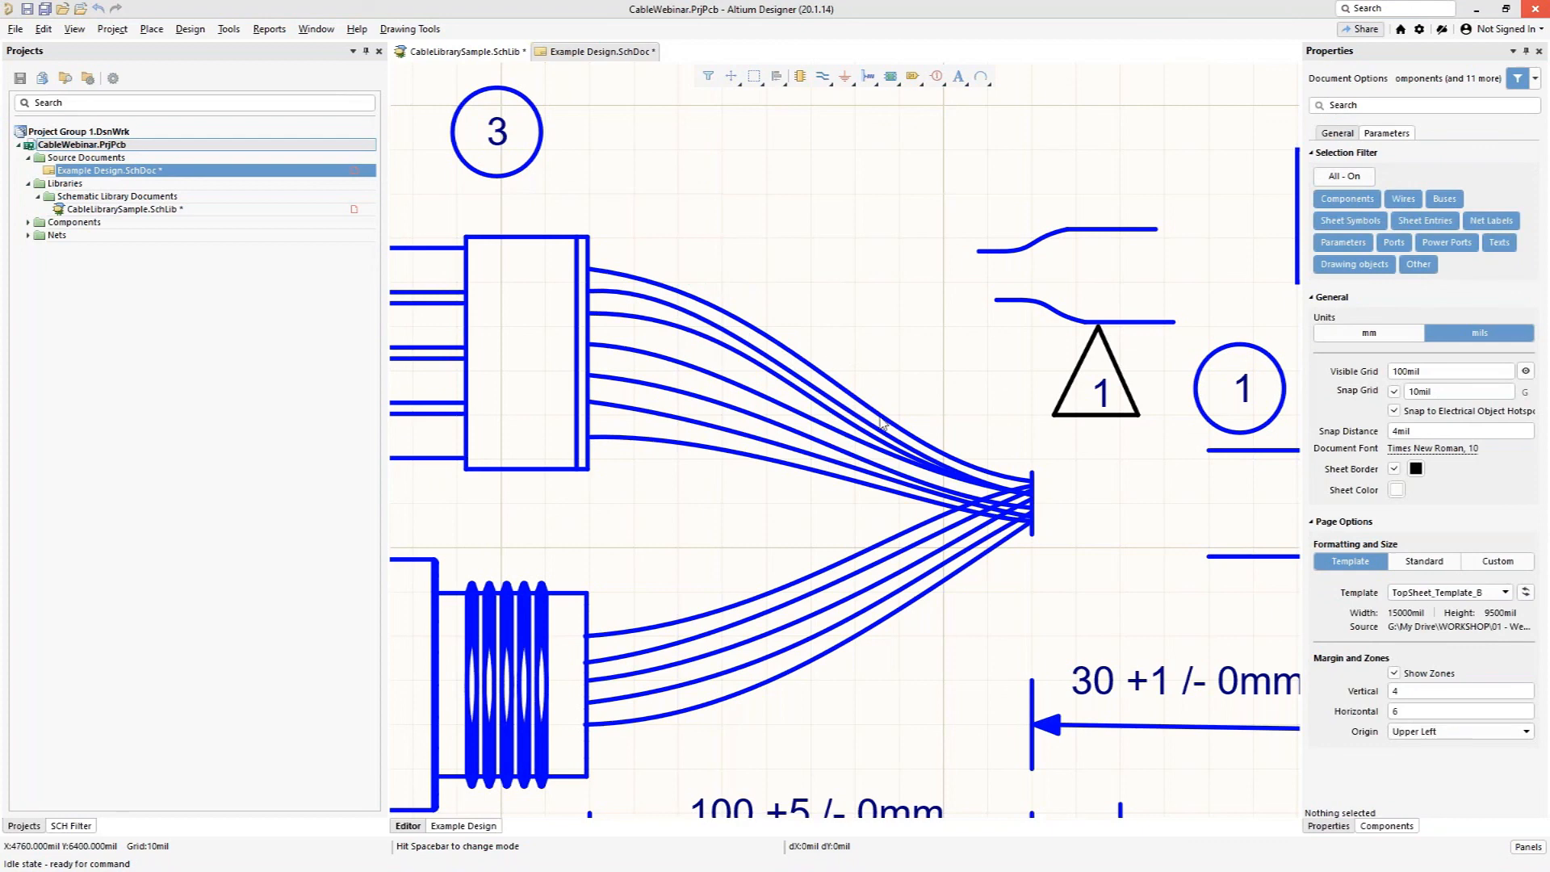